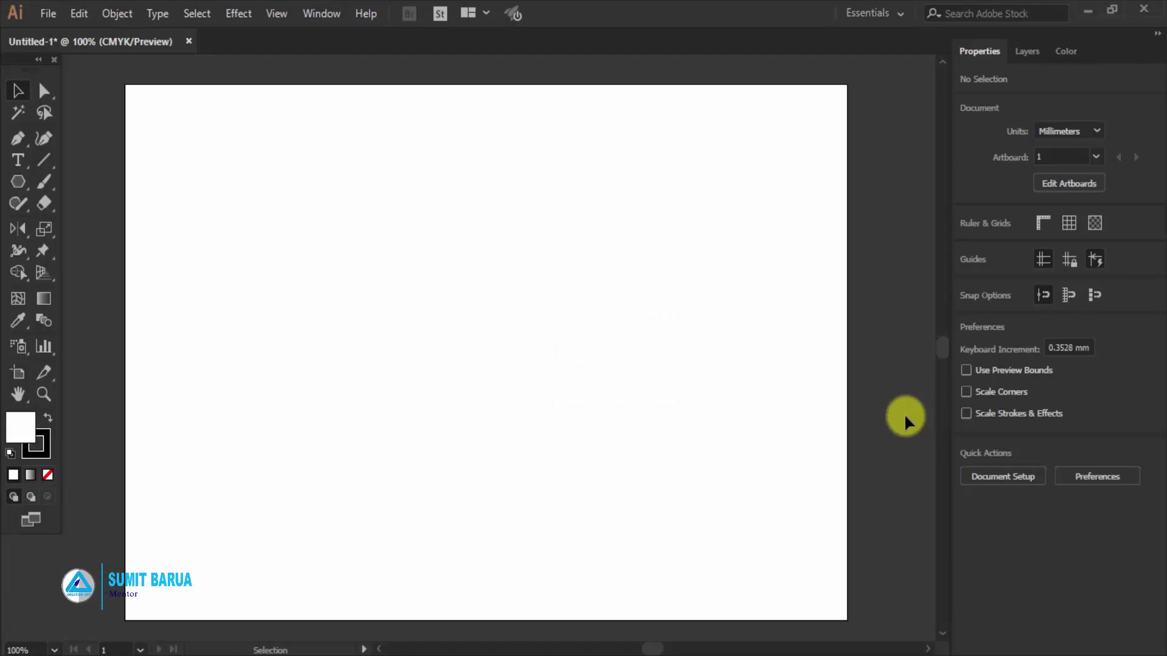
Step: Glance at the envelope commands, then draw a rectangle in the upper middle of the artboard
click(128, 17)
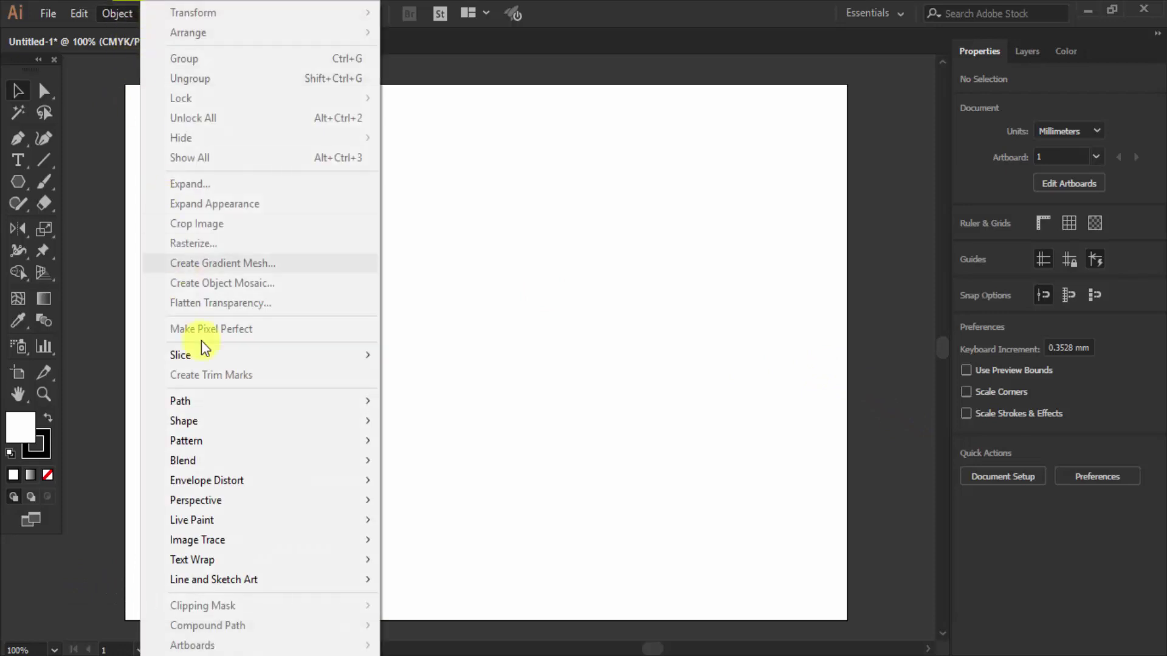
mouse_move(207, 480)
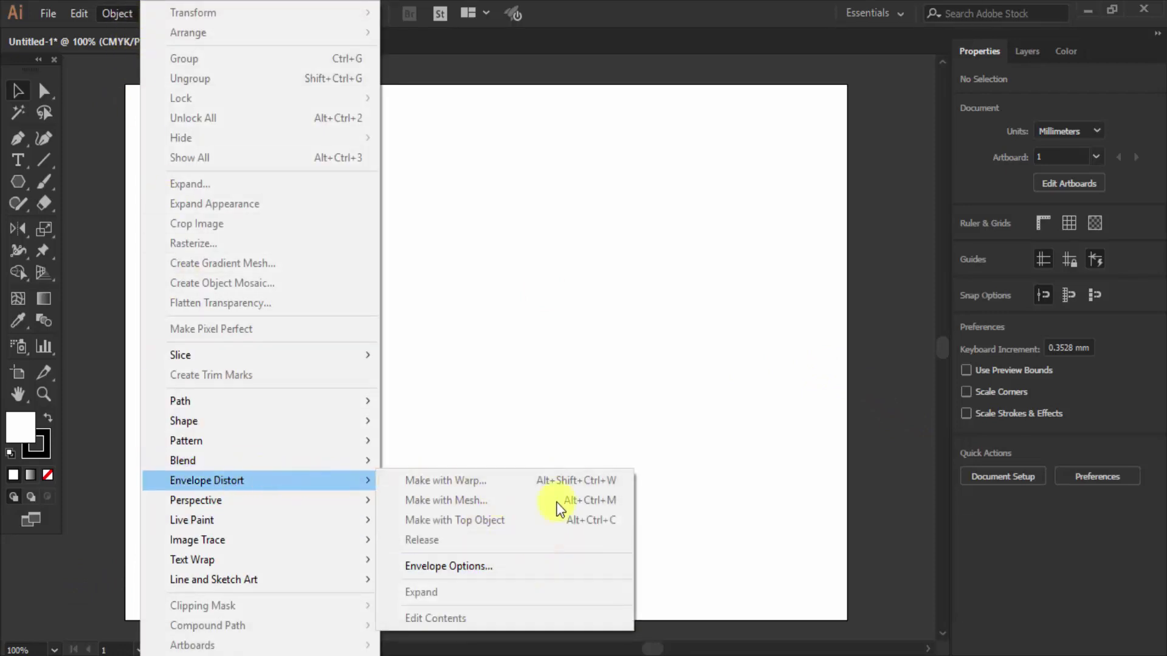
click(613, 269)
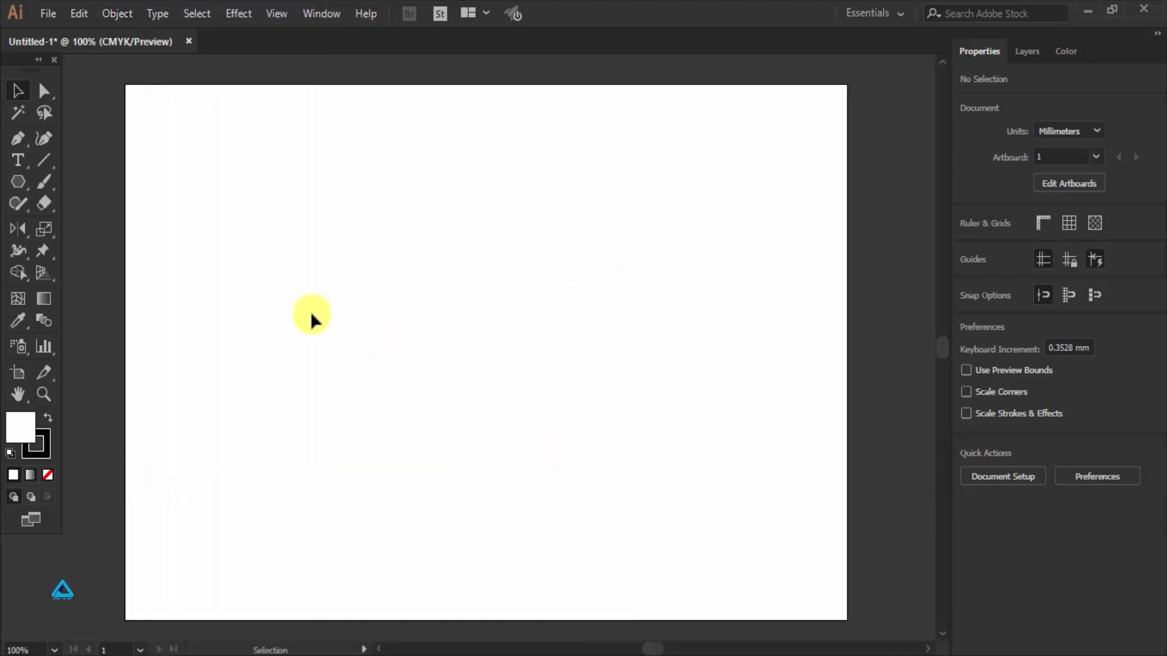
drag(17, 181, 77, 188)
click(77, 188)
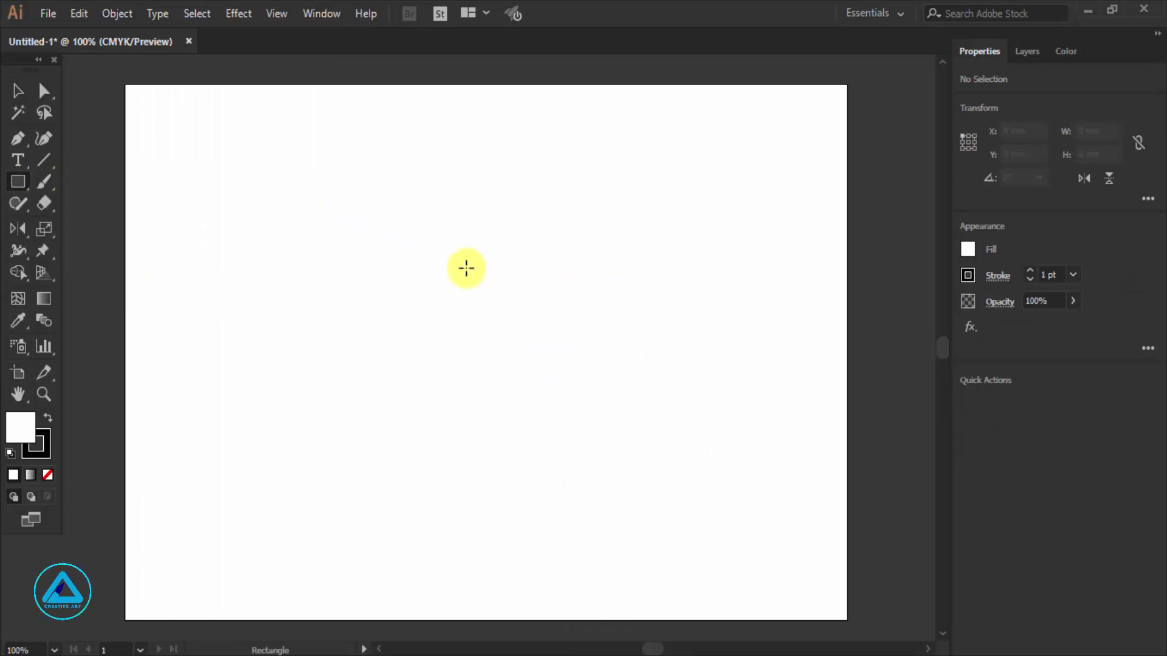
drag(358, 230, 538, 336)
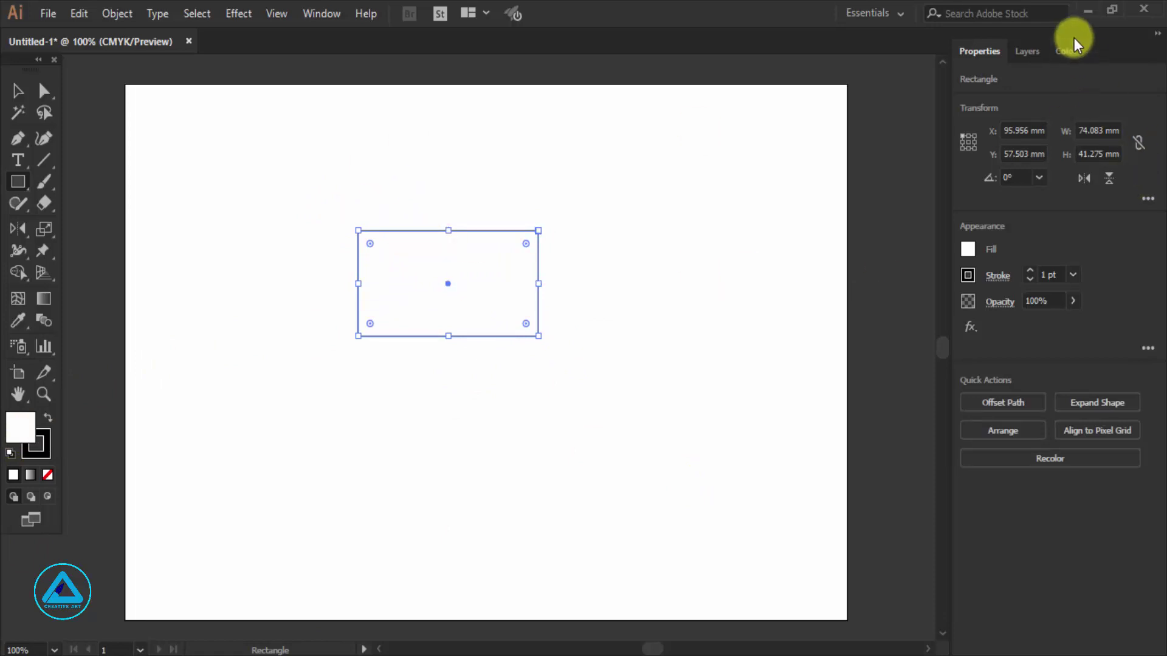
Step: Fill the rectangle red (C 16.08, M 100, Y 100, K 6.67), remove its stroke, and nudge it down-right
click(1067, 51)
drag(1022, 264, 1145, 291)
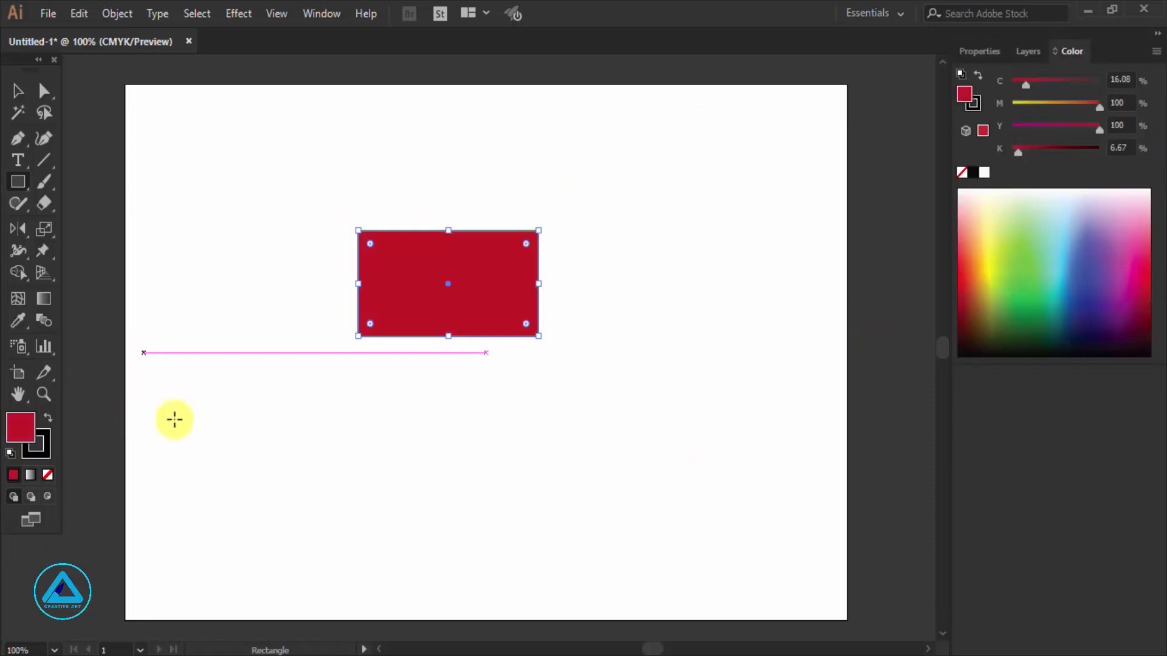
click(42, 453)
click(48, 475)
click(19, 426)
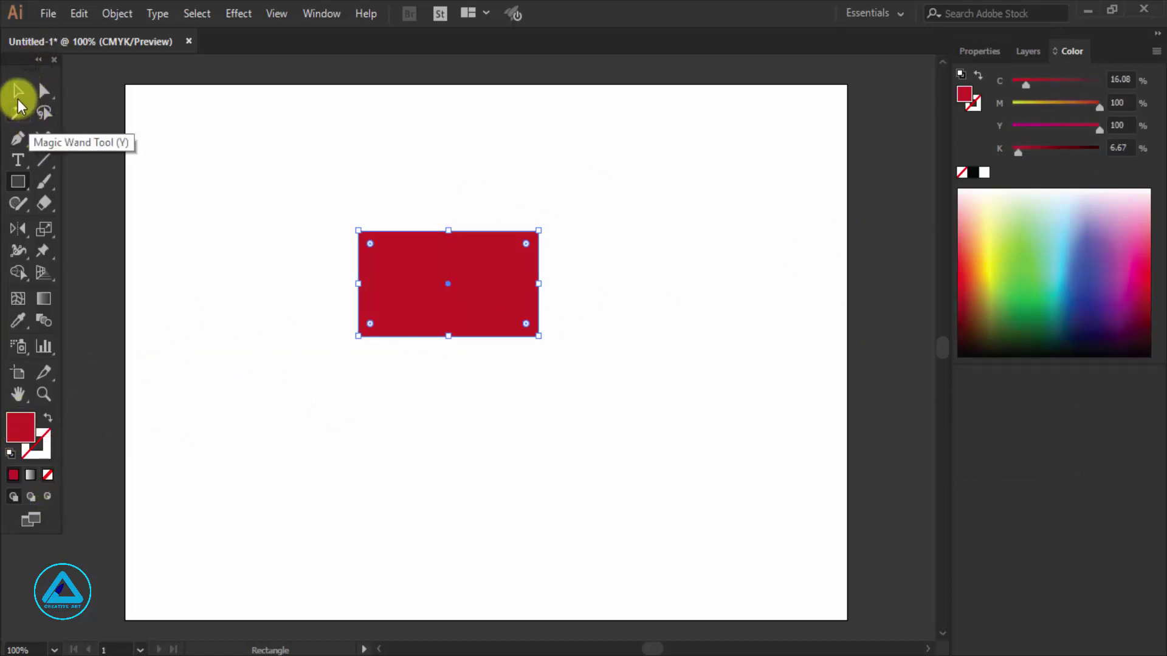
click(18, 92)
drag(471, 277, 483, 297)
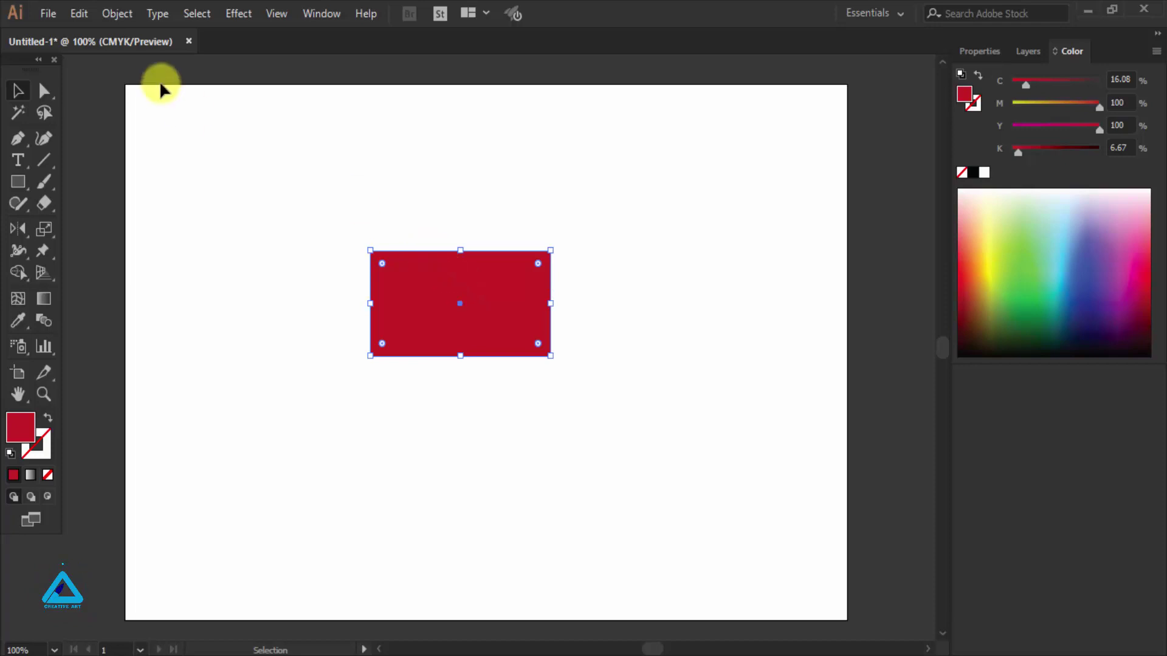
Step: Start Envelope Distort > Make with Warp on the red rectangle and move Warp Options aside
click(118, 13)
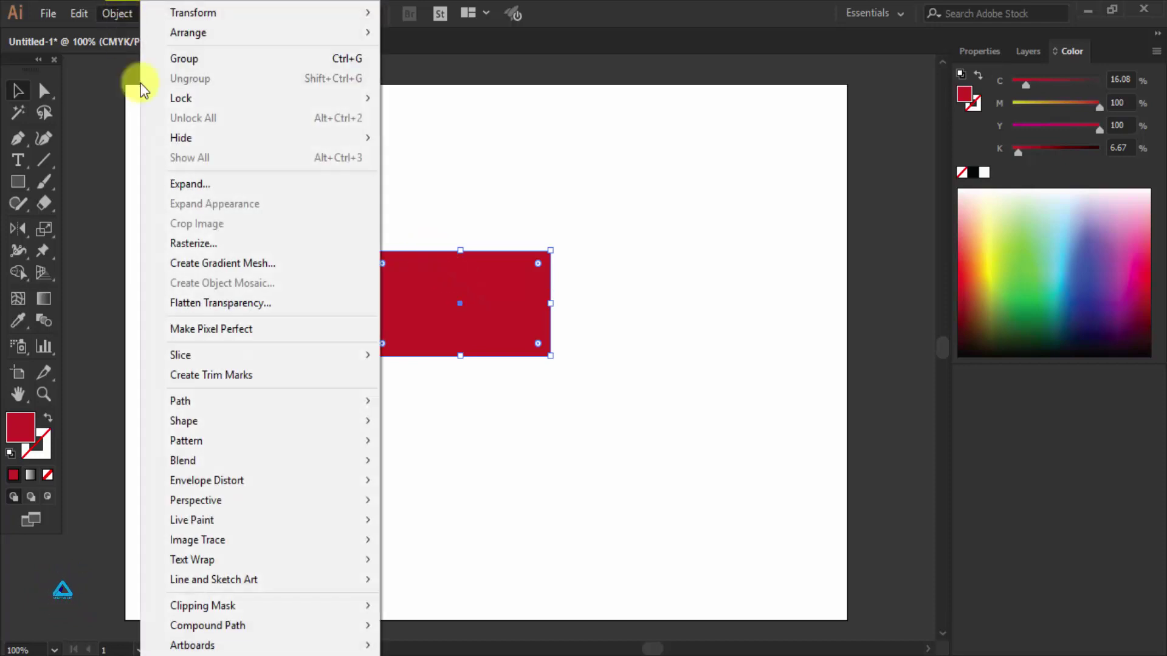
mouse_move(207, 480)
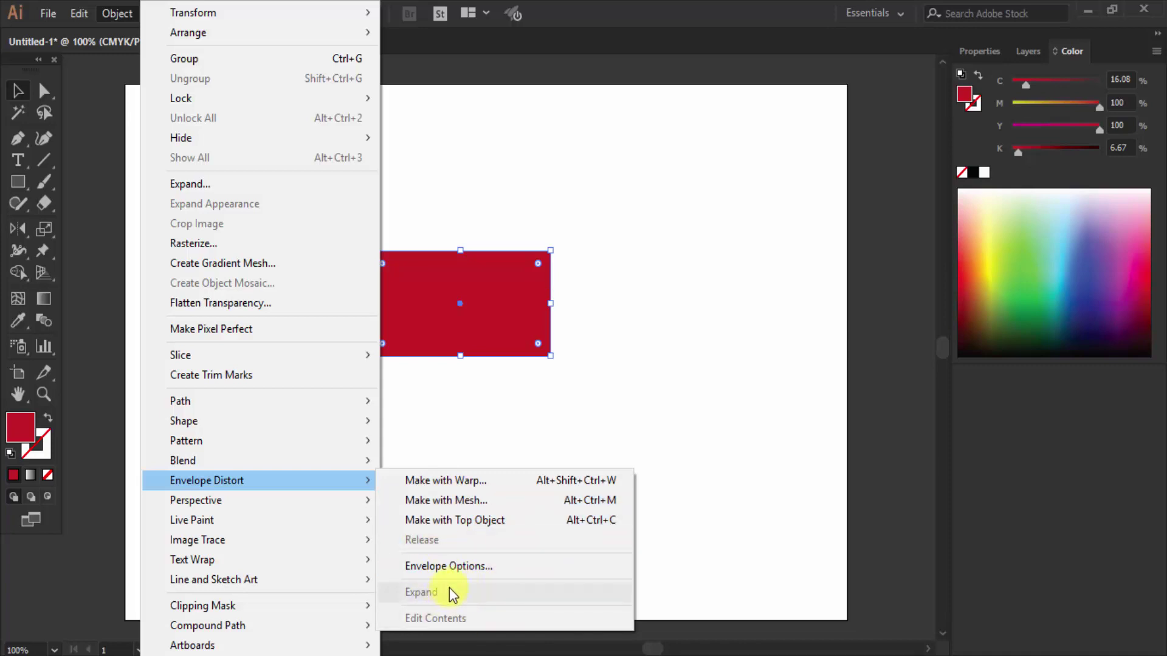
click(450, 481)
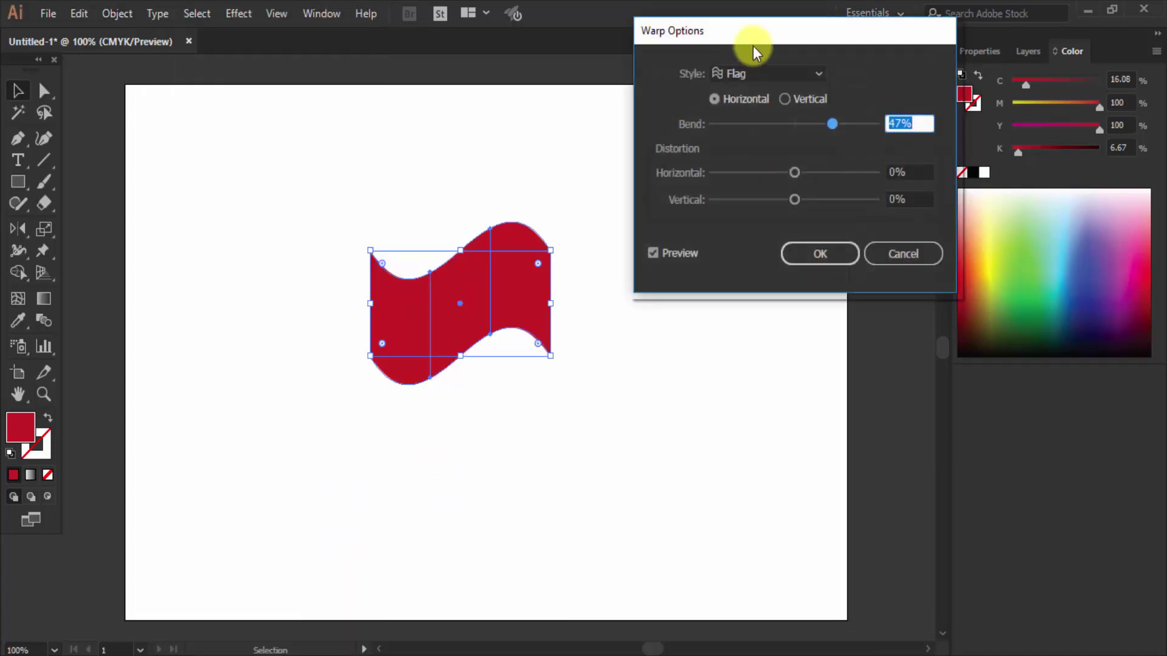
drag(753, 36, 747, 89)
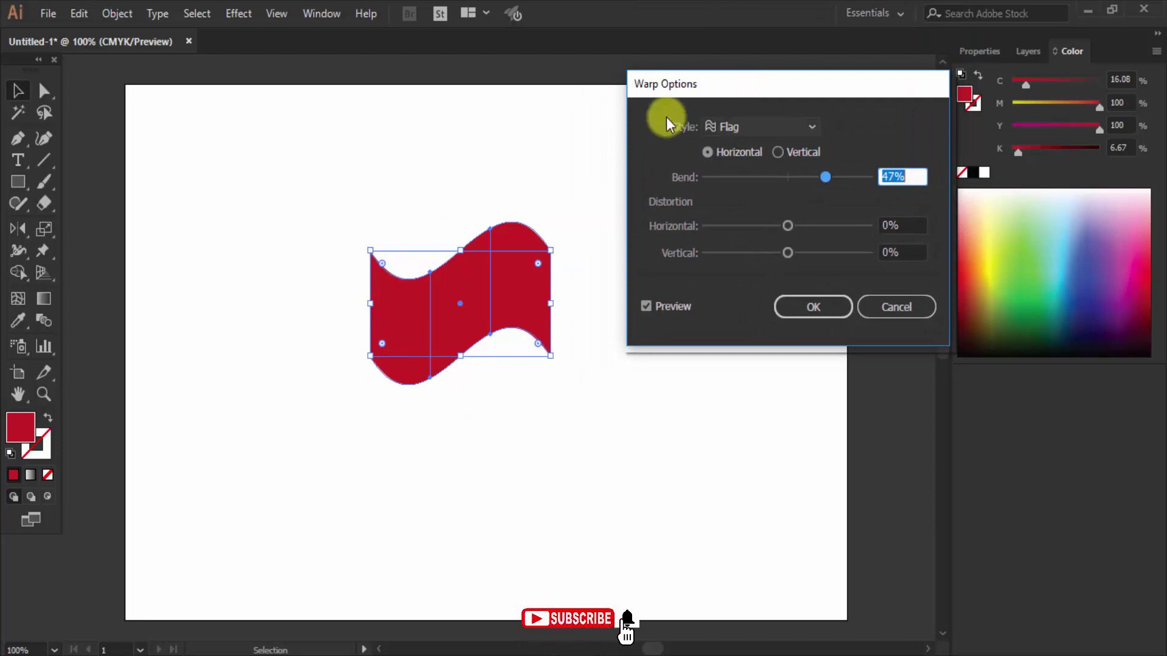
drag(666, 118, 629, 113)
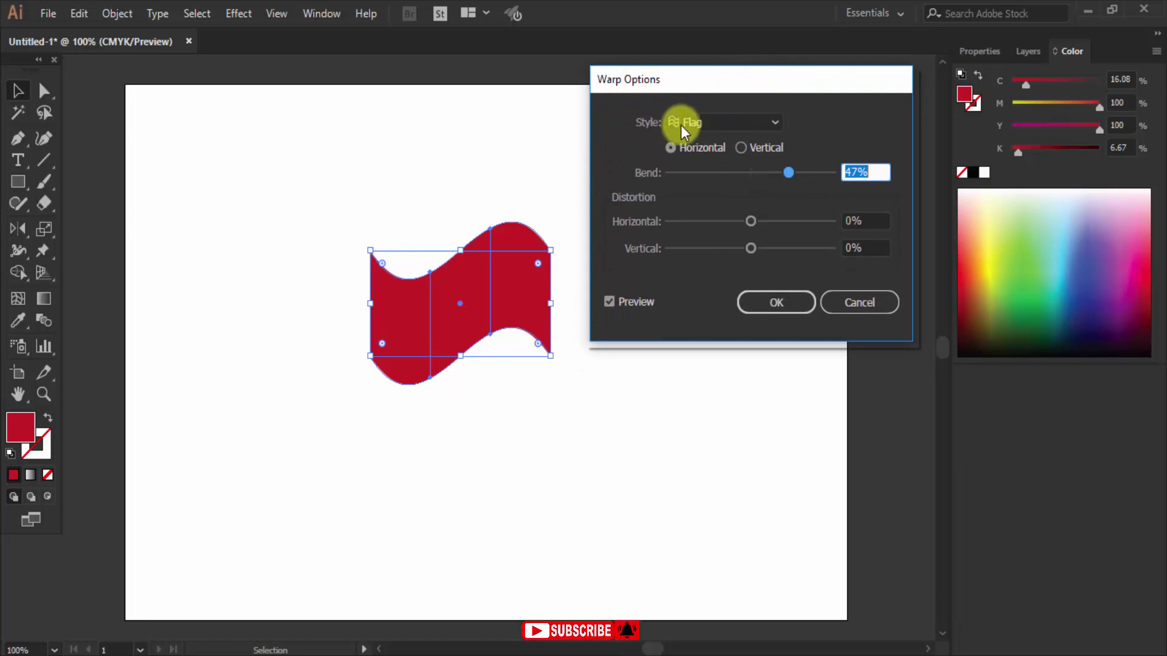
Step: Browse the warp style list several times, keeping the Flag style at 47% bend
click(763, 122)
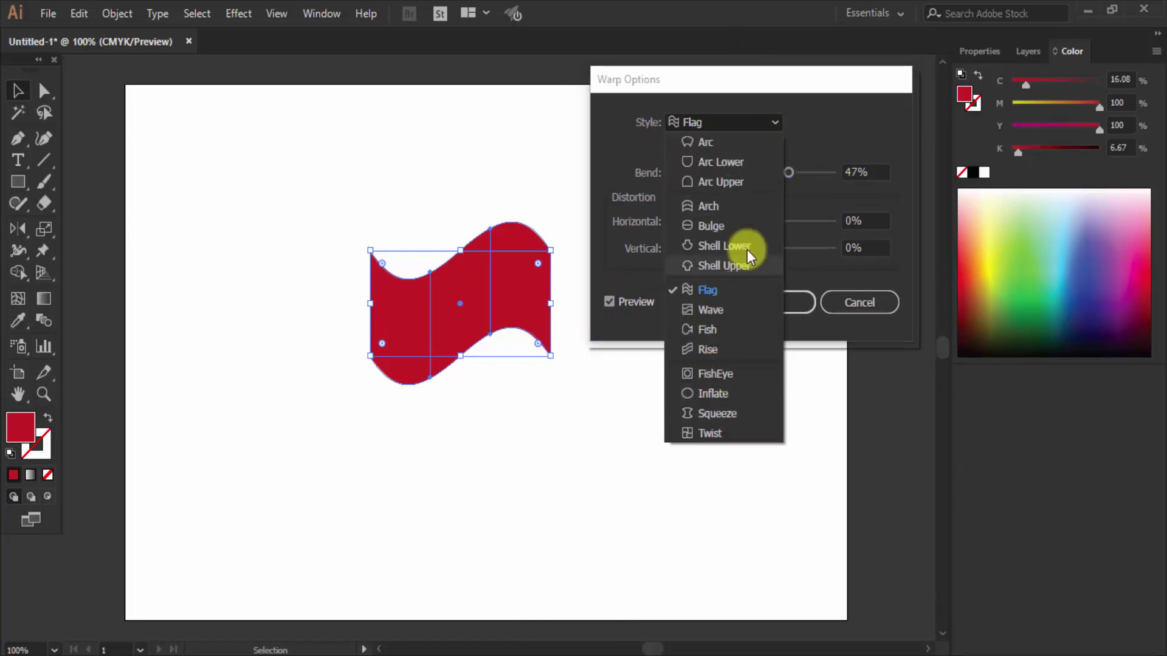
click(825, 118)
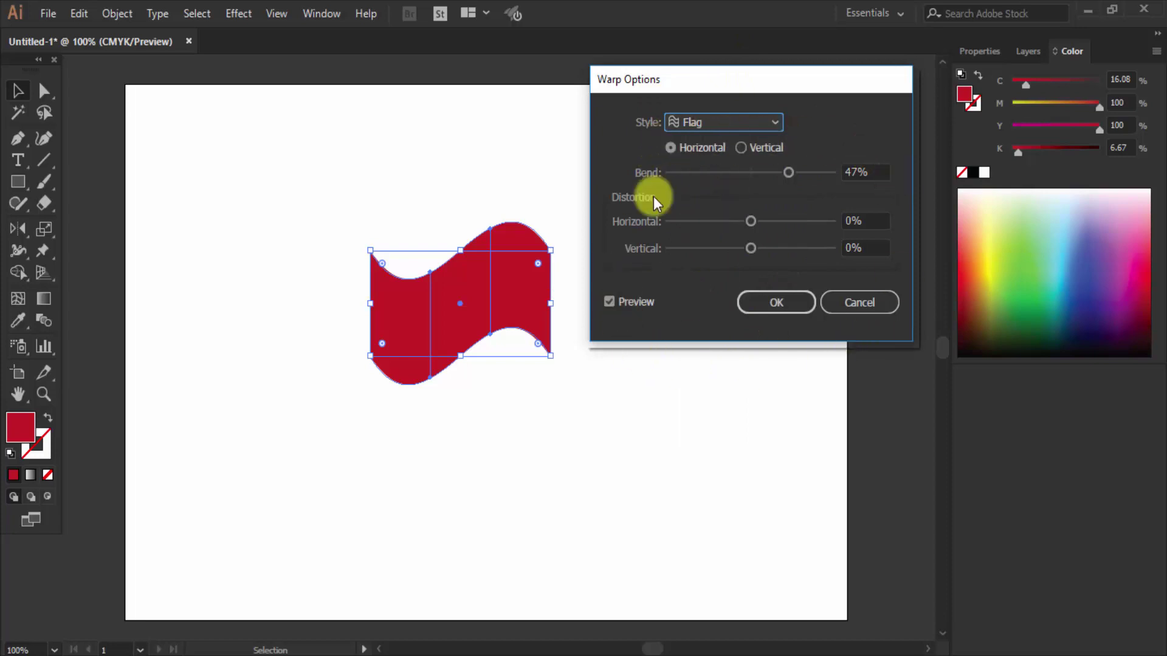
click(751, 119)
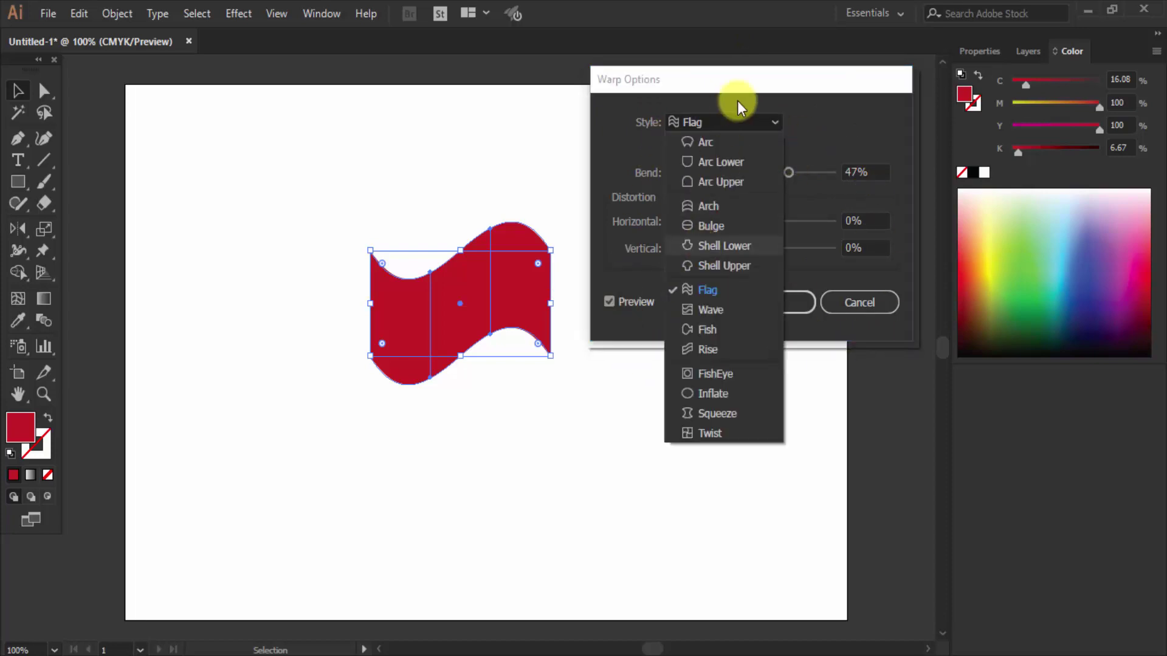
click(833, 110)
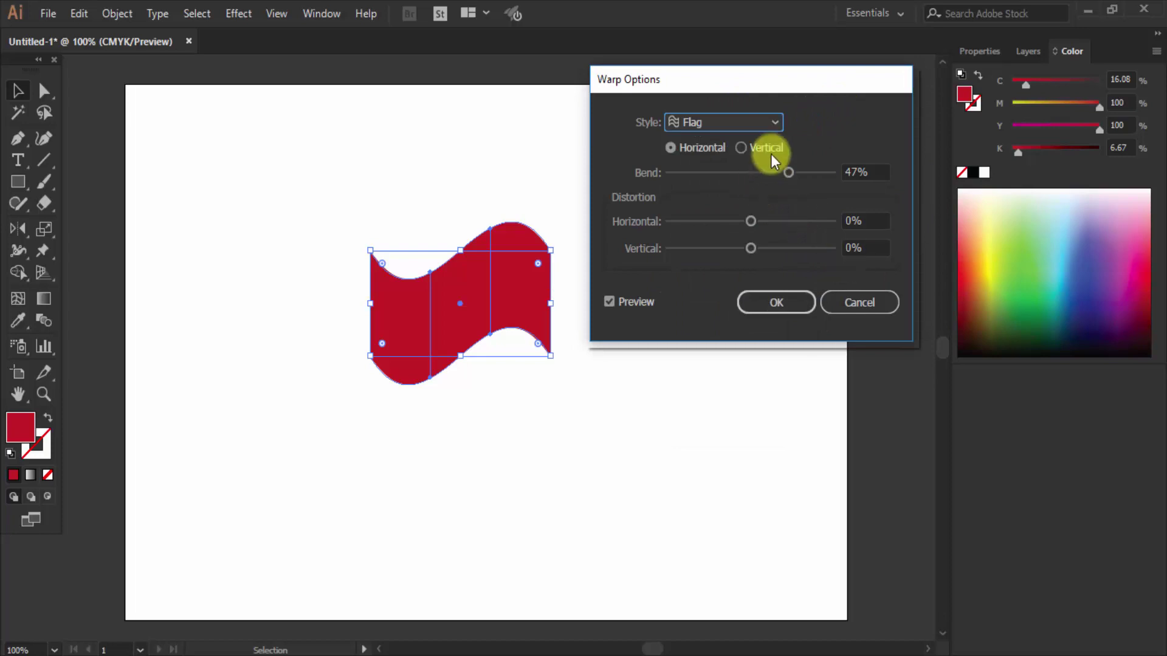
click(755, 121)
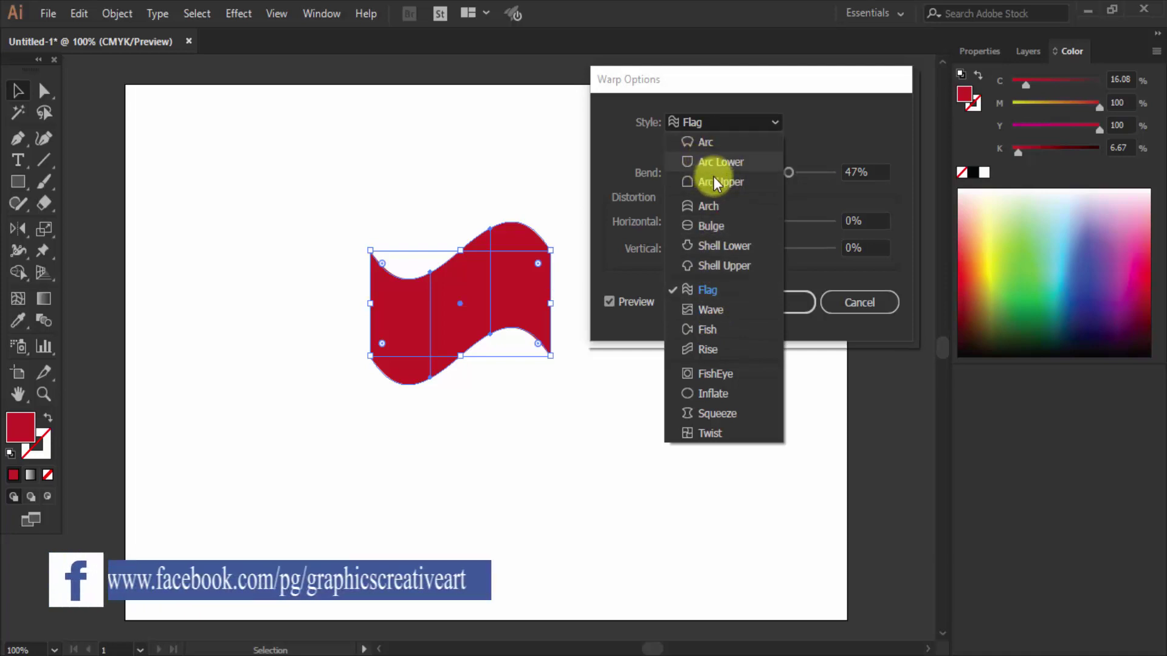
click(846, 115)
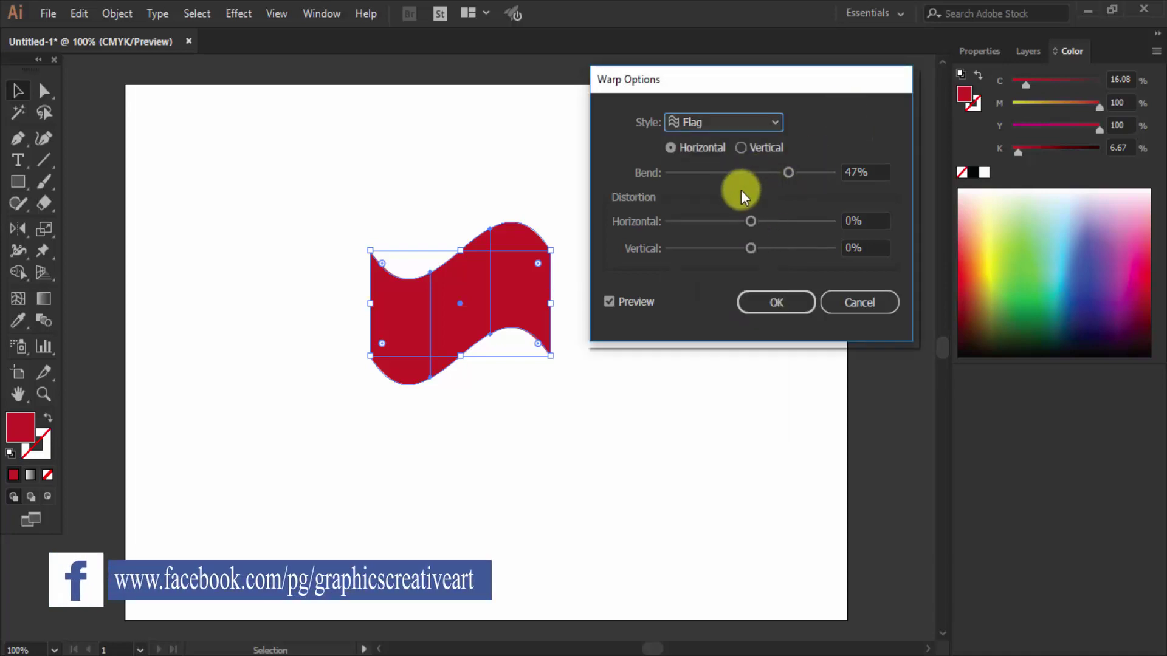
click(776, 122)
Step: Try the Arc, Flag and FishEye warp styles, ending on Arc
click(705, 142)
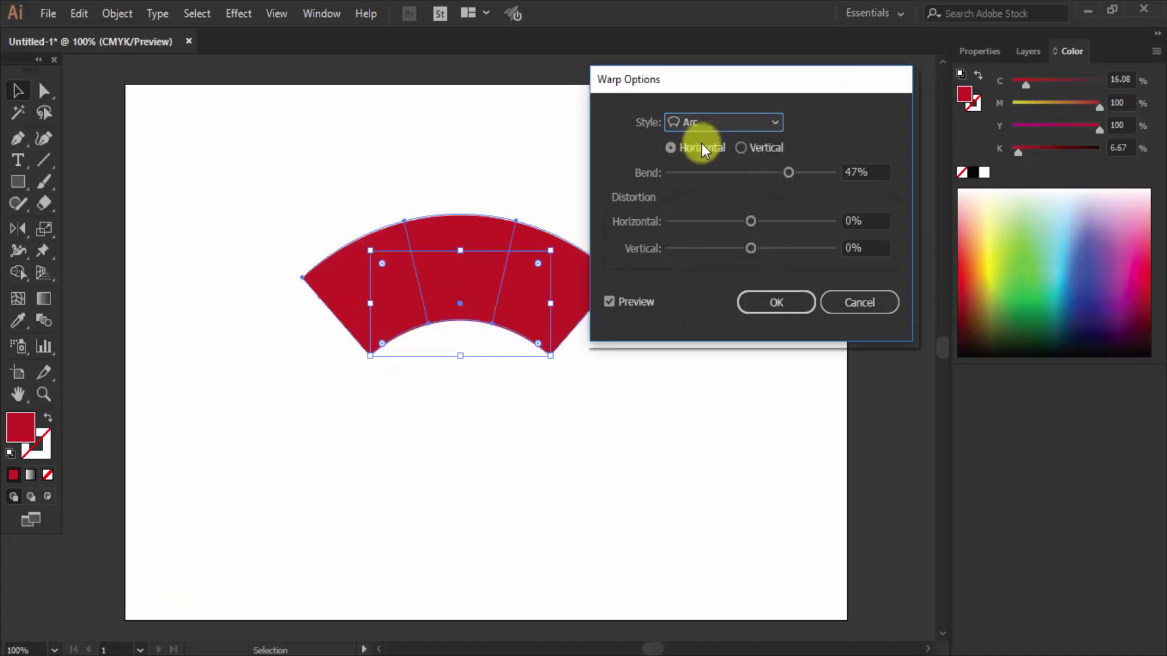
click(765, 121)
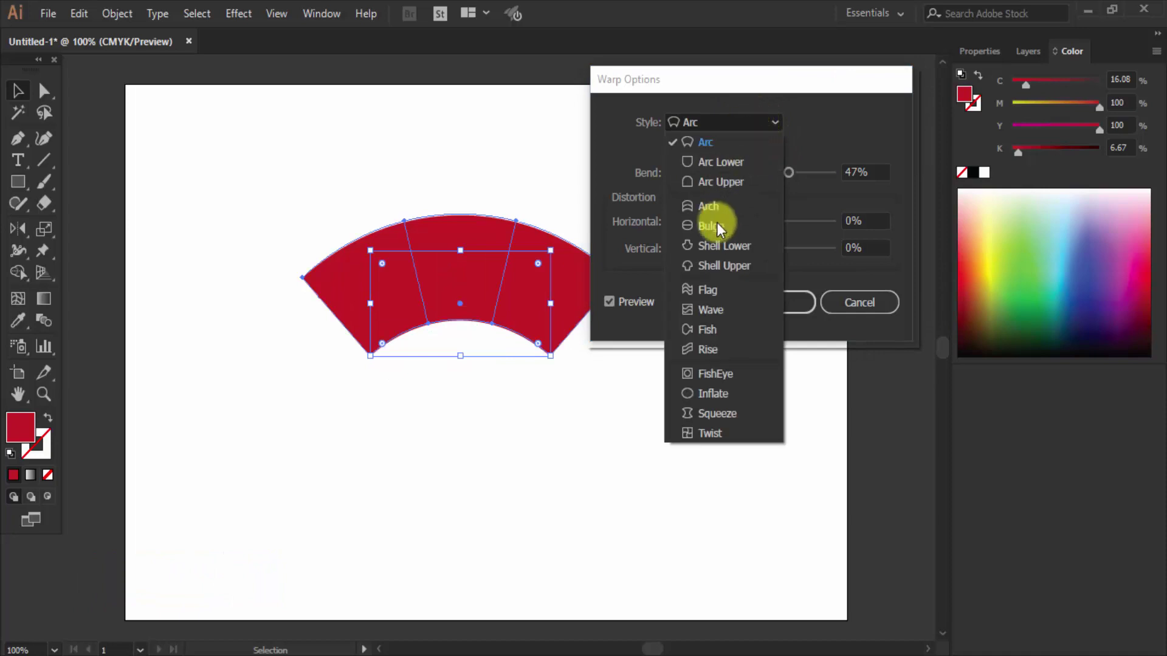
click(723, 290)
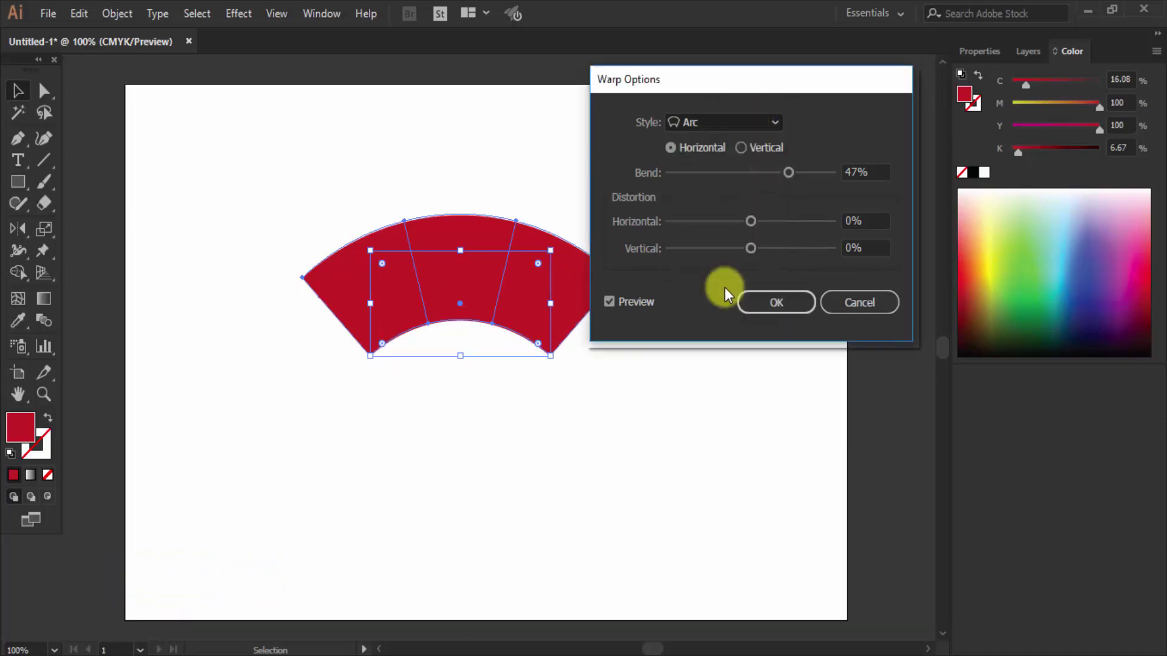
click(756, 122)
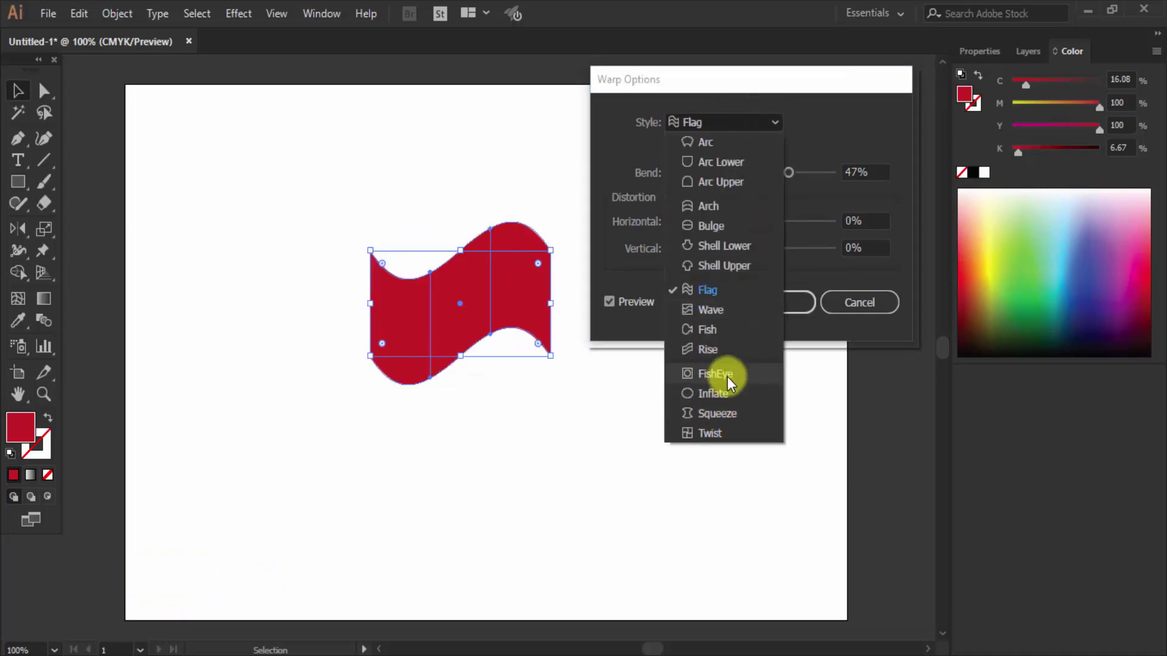
click(716, 374)
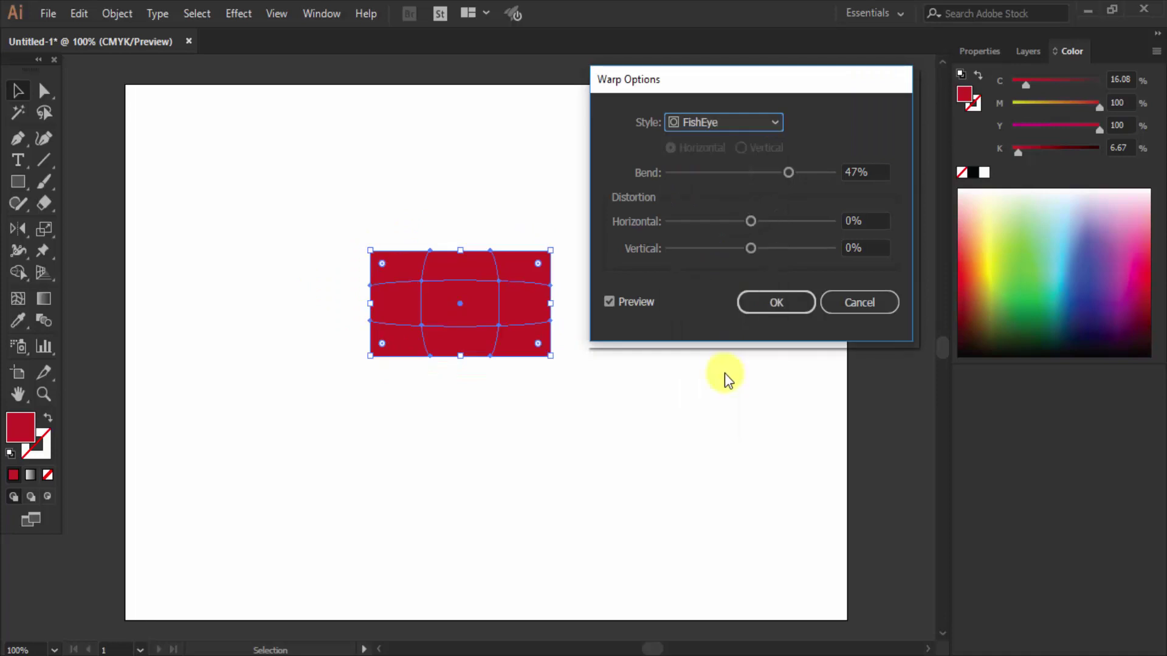
click(742, 121)
click(699, 139)
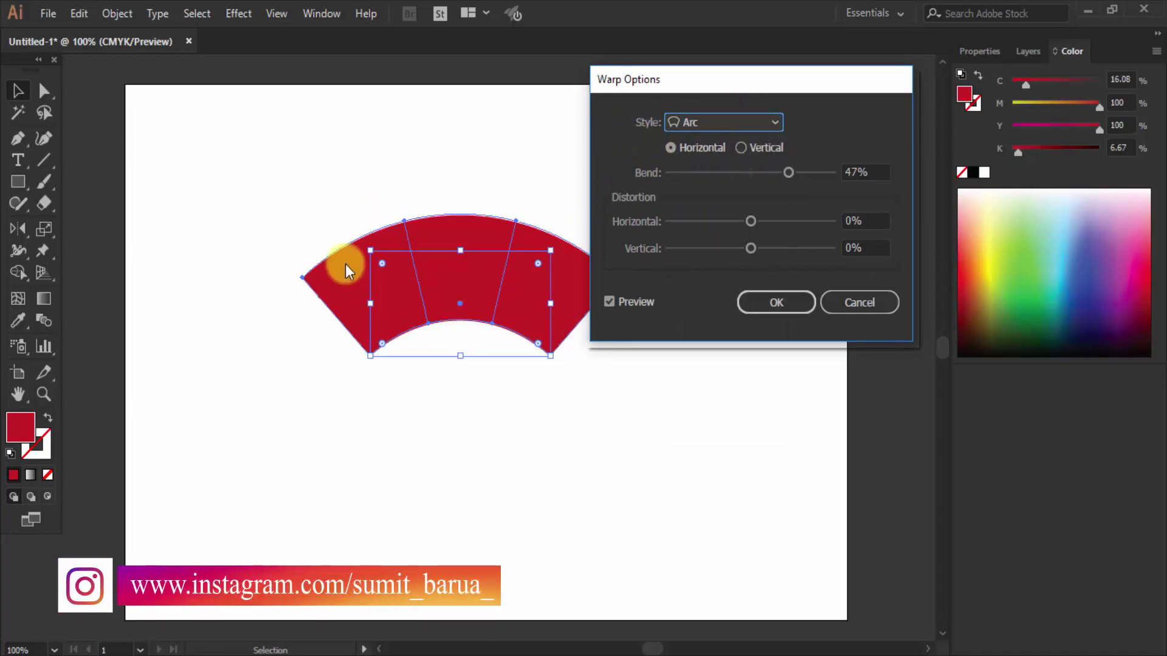
Step: Keep the Arc warp horizontal after trying vertical, and raise its bend to 55%
mouse_move(744, 79)
mouse_down()
mouse_move(853, 71)
mouse_move(842, 65)
mouse_up()
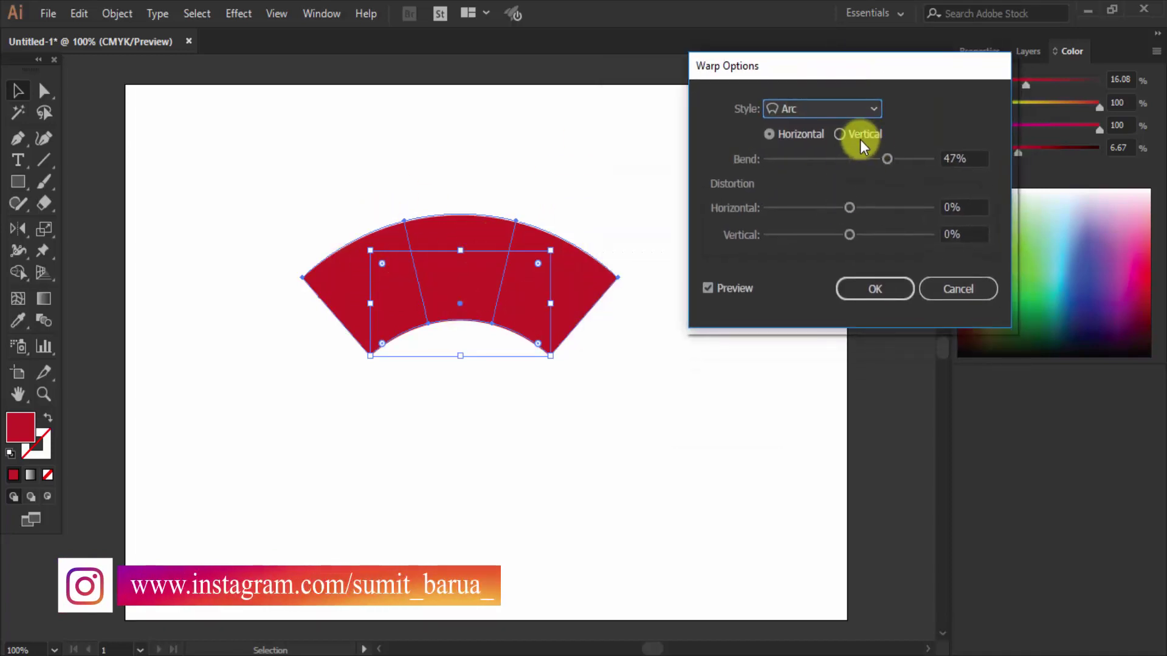
click(854, 137)
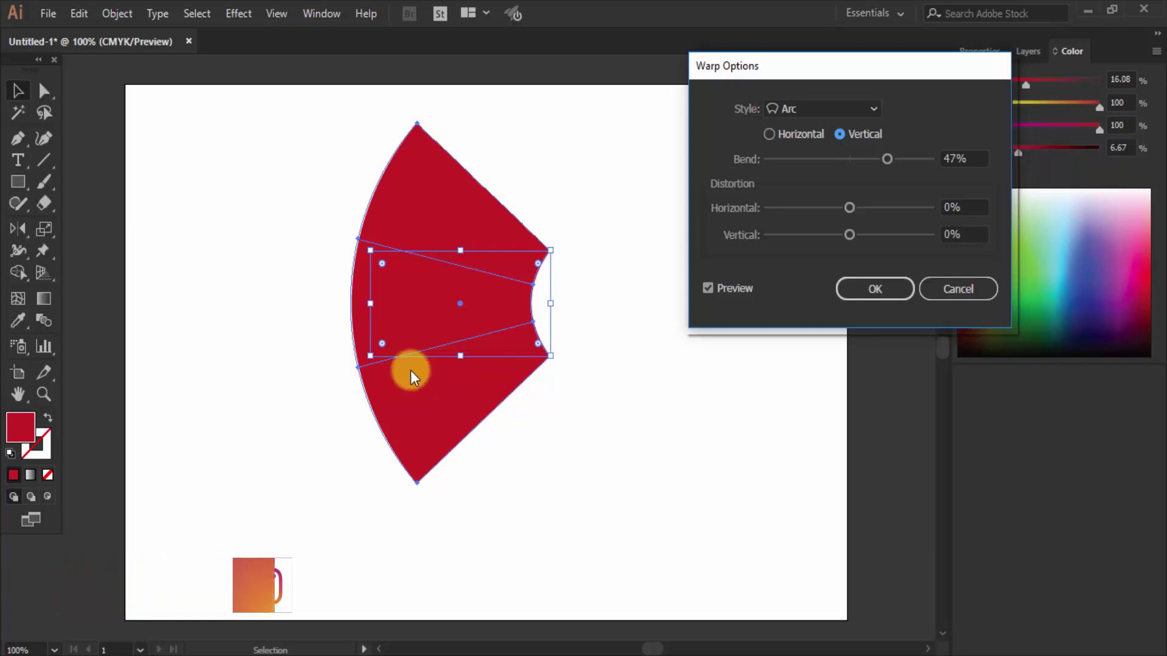
click(798, 136)
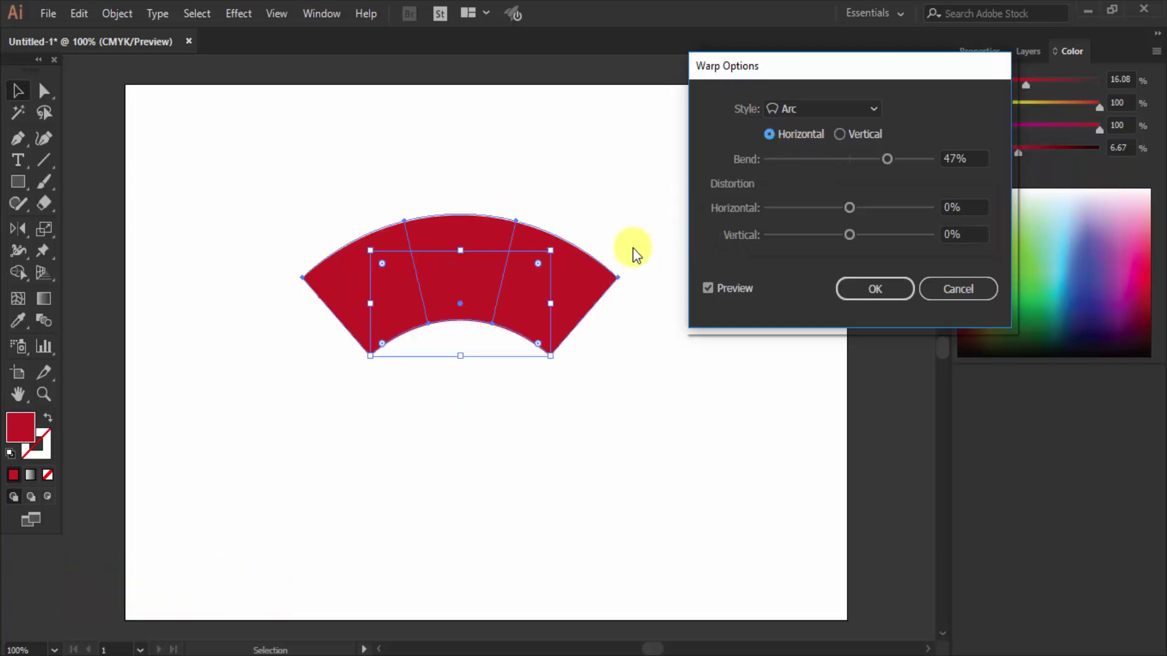
drag(887, 158, 893, 159)
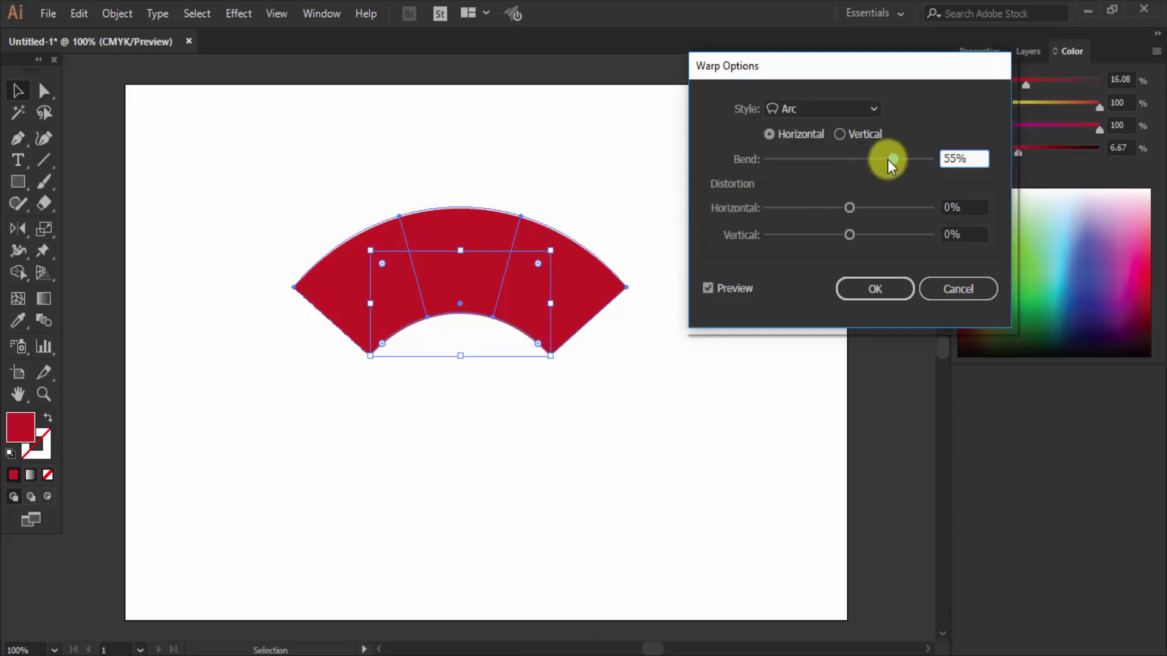
Step: Try Arc bends down to -63% with various horizontal and vertical distortions, then cancel the warp
drag(894, 161, 861, 163)
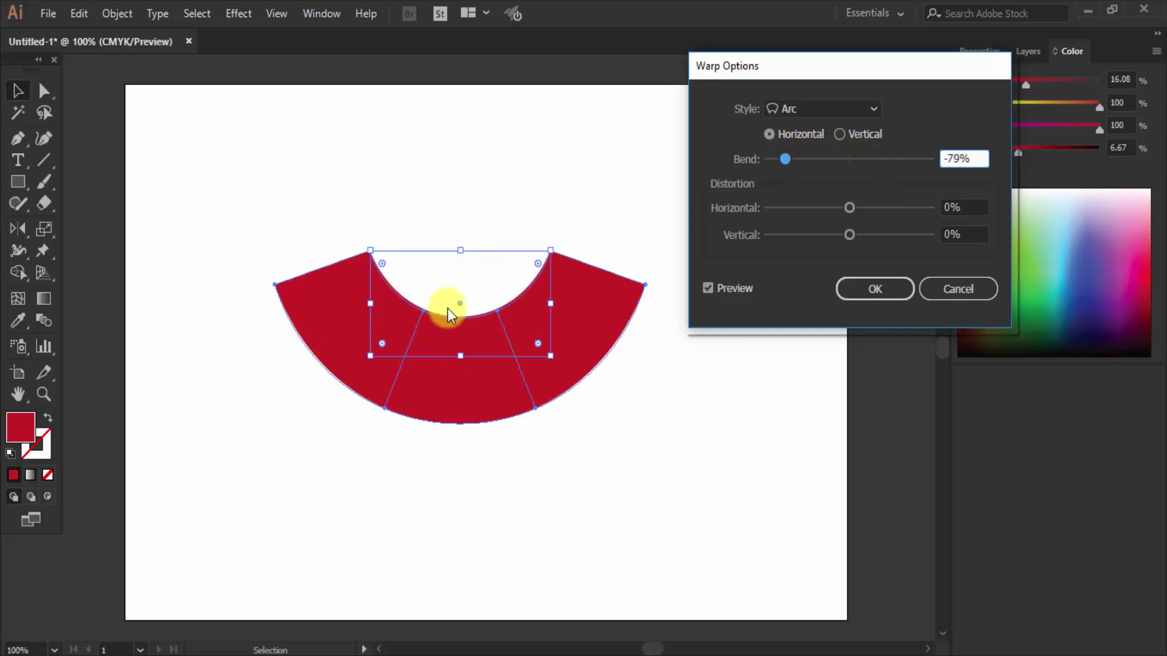
drag(790, 159, 851, 160)
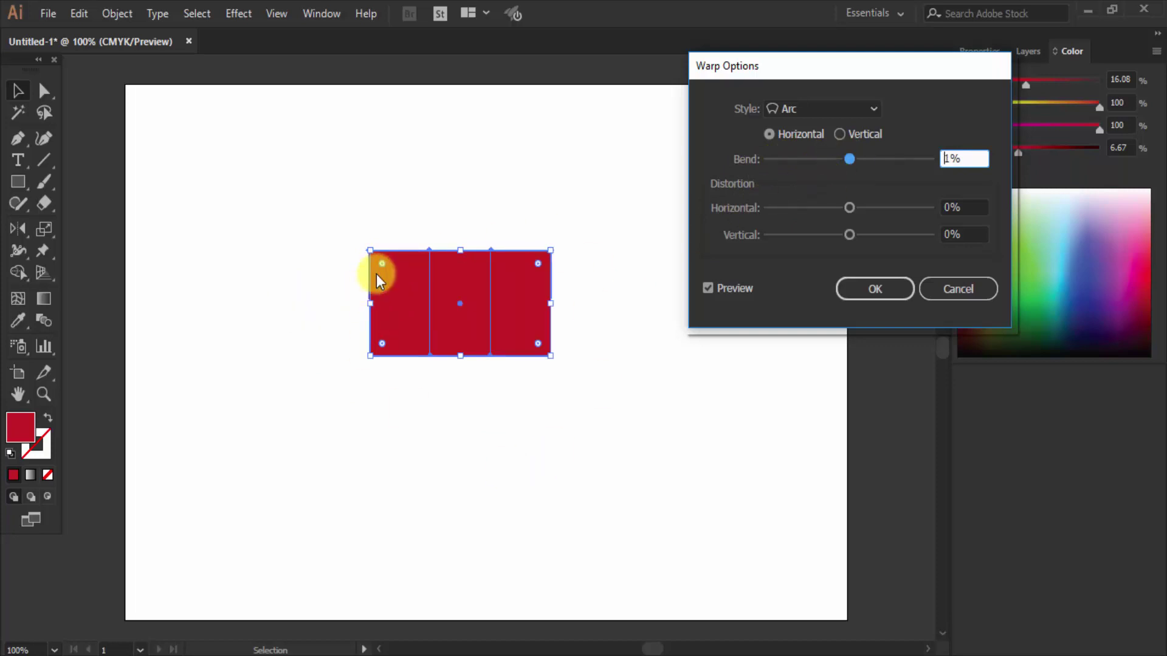
mouse_move(850, 160)
mouse_down()
mouse_move(886, 164)
mouse_move(797, 172)
mouse_move(788, 184)
mouse_up()
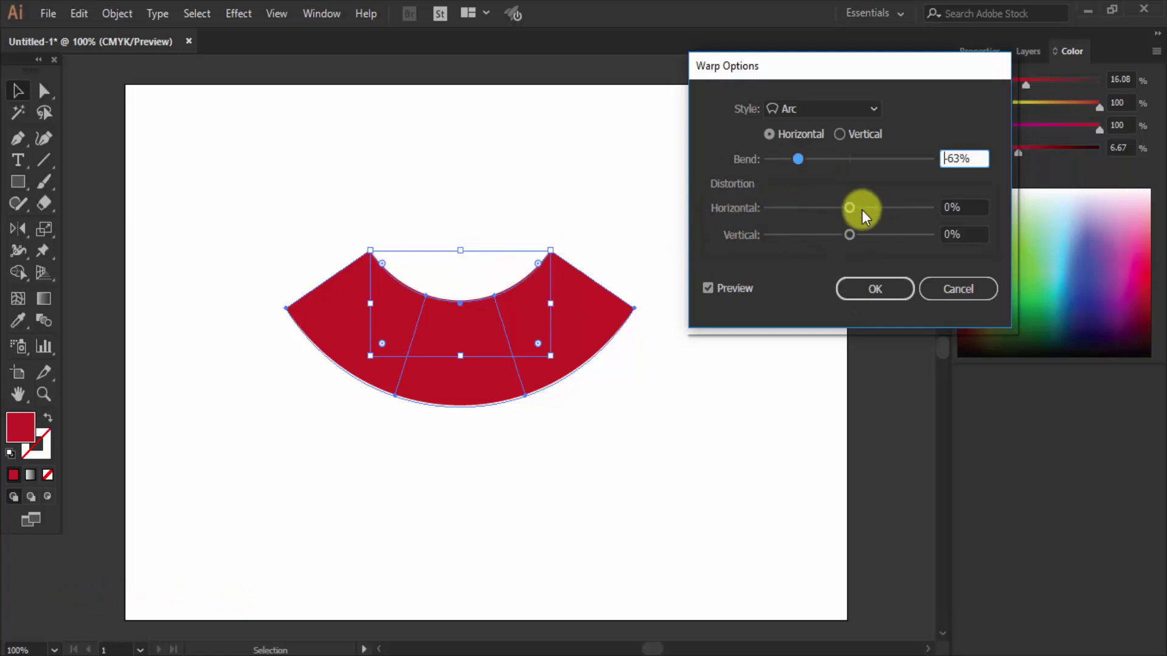
drag(849, 207, 907, 207)
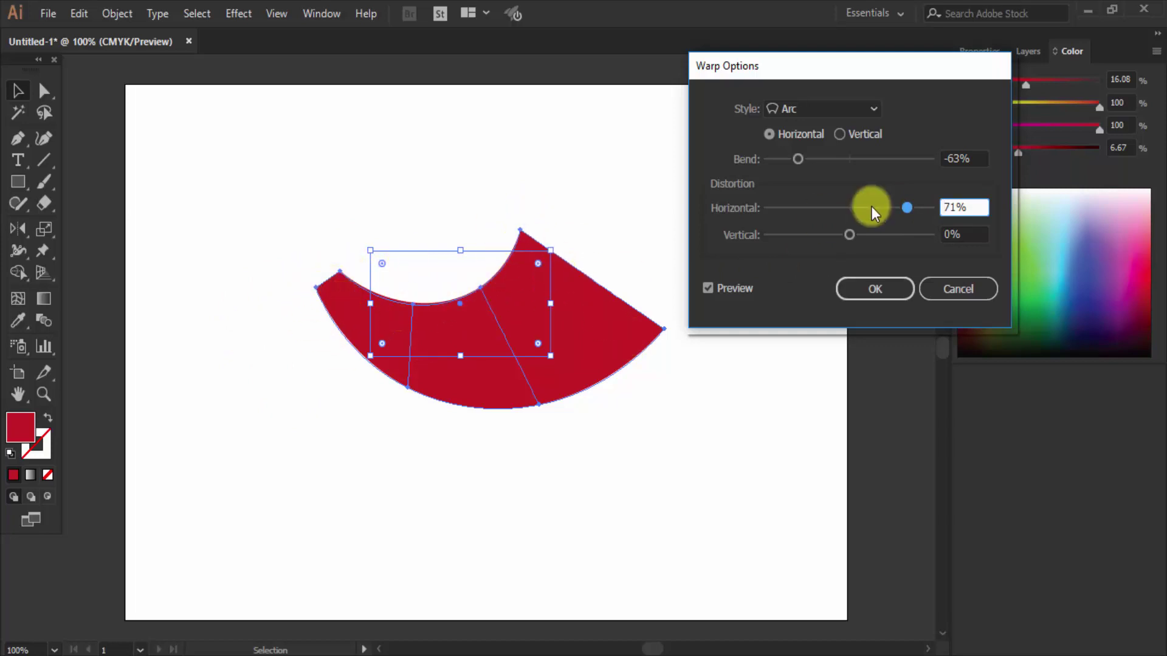
drag(912, 209, 789, 207)
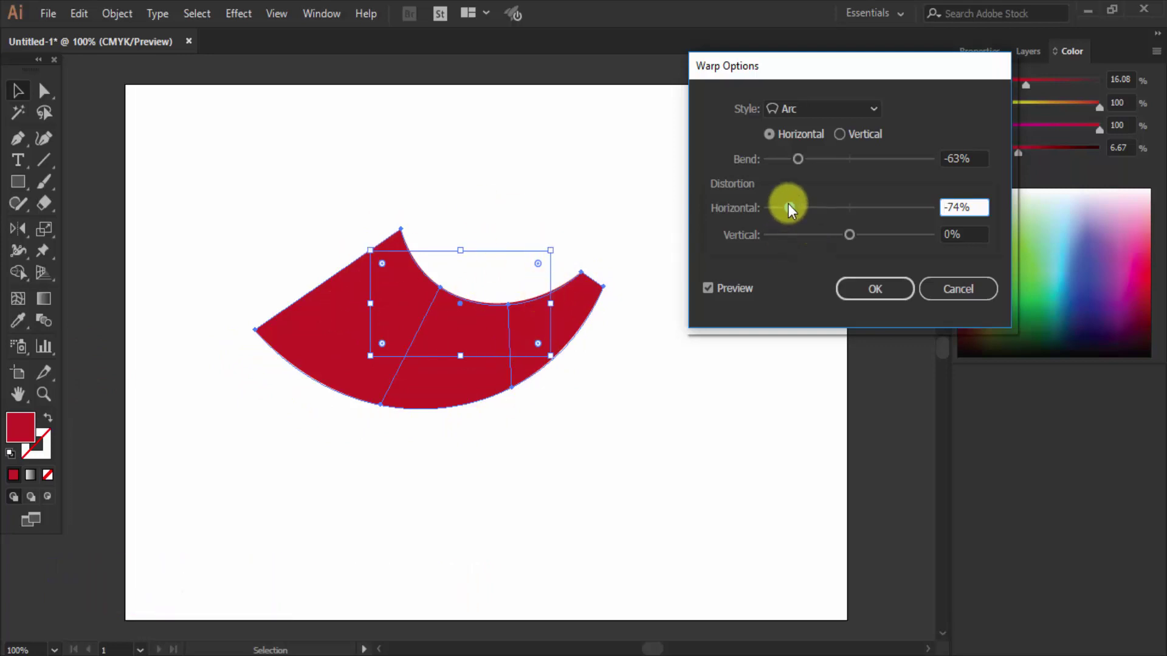
drag(789, 207, 850, 208)
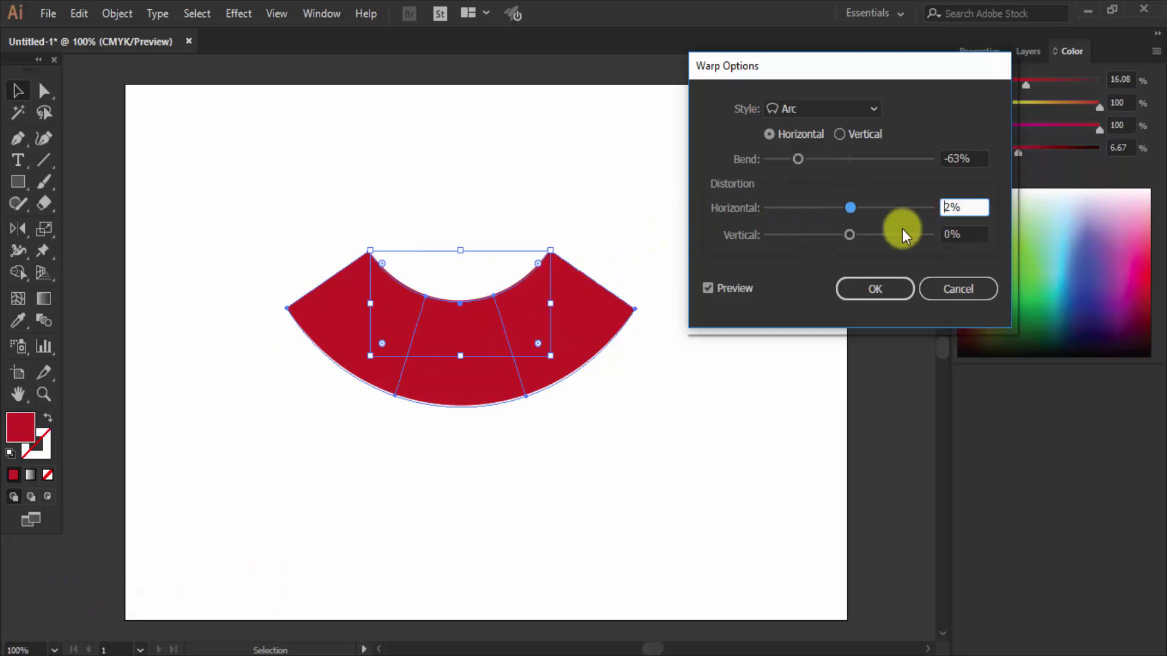
mouse_move(850, 235)
mouse_down()
mouse_move(794, 236)
mouse_move(913, 235)
mouse_move(871, 237)
mouse_up()
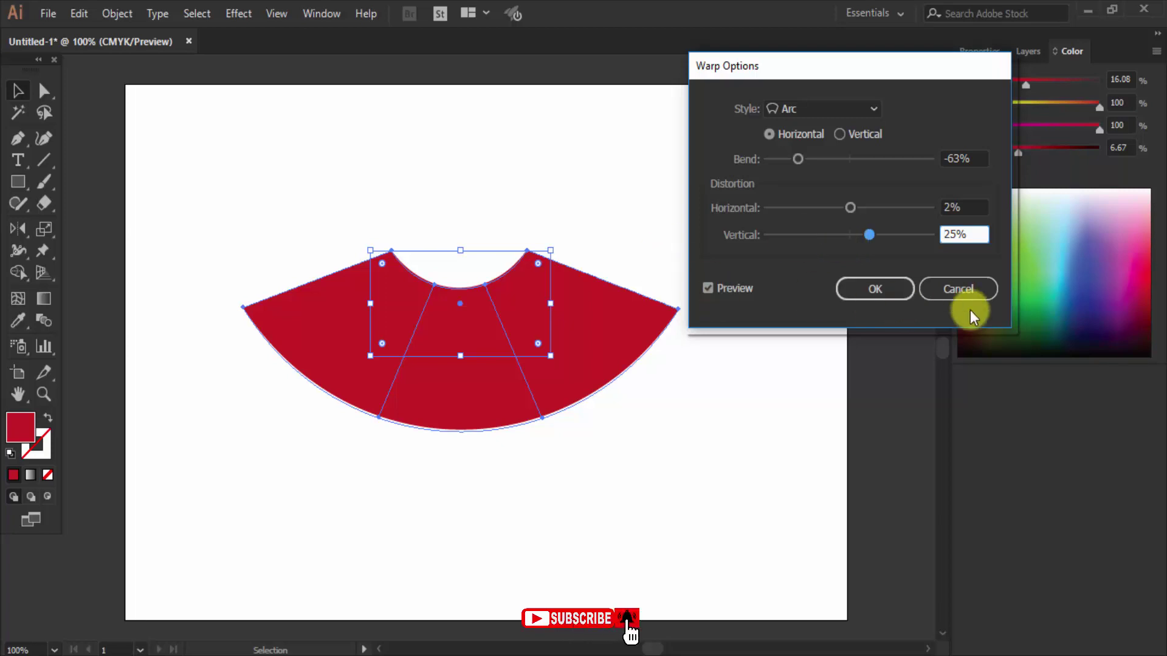
click(954, 289)
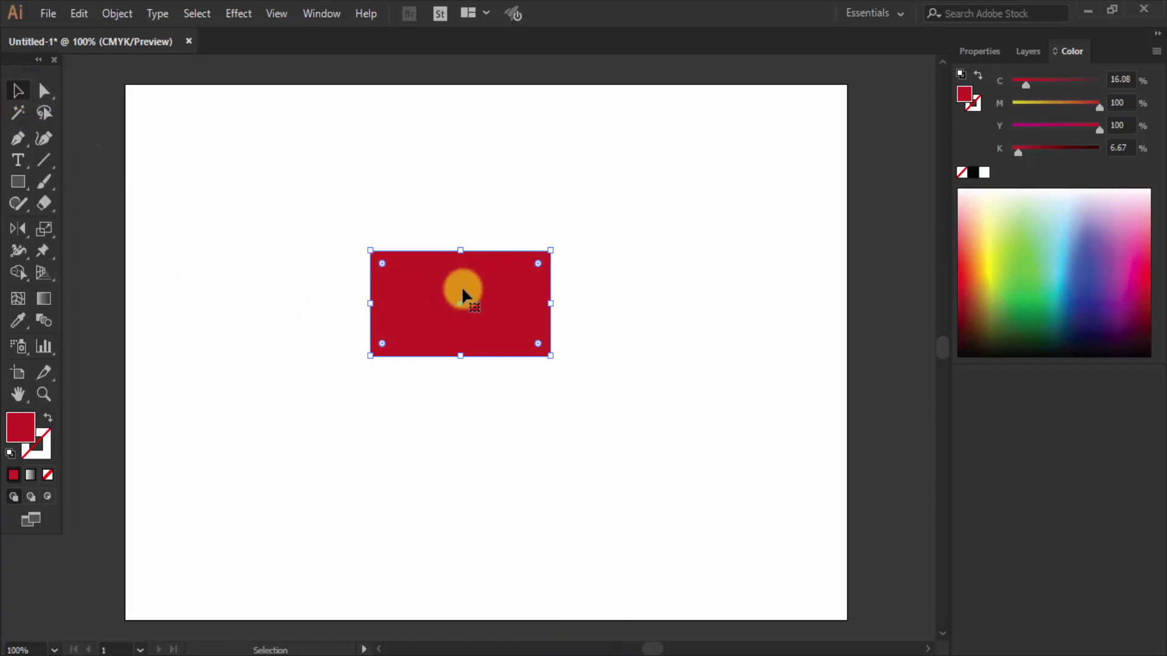
Step: Move the red rectangle to the top-left and add a TEXT type object near the centre
mouse_move(462, 288)
mouse_down()
mouse_move(215, 134)
mouse_move(235, 132)
mouse_up()
click(422, 305)
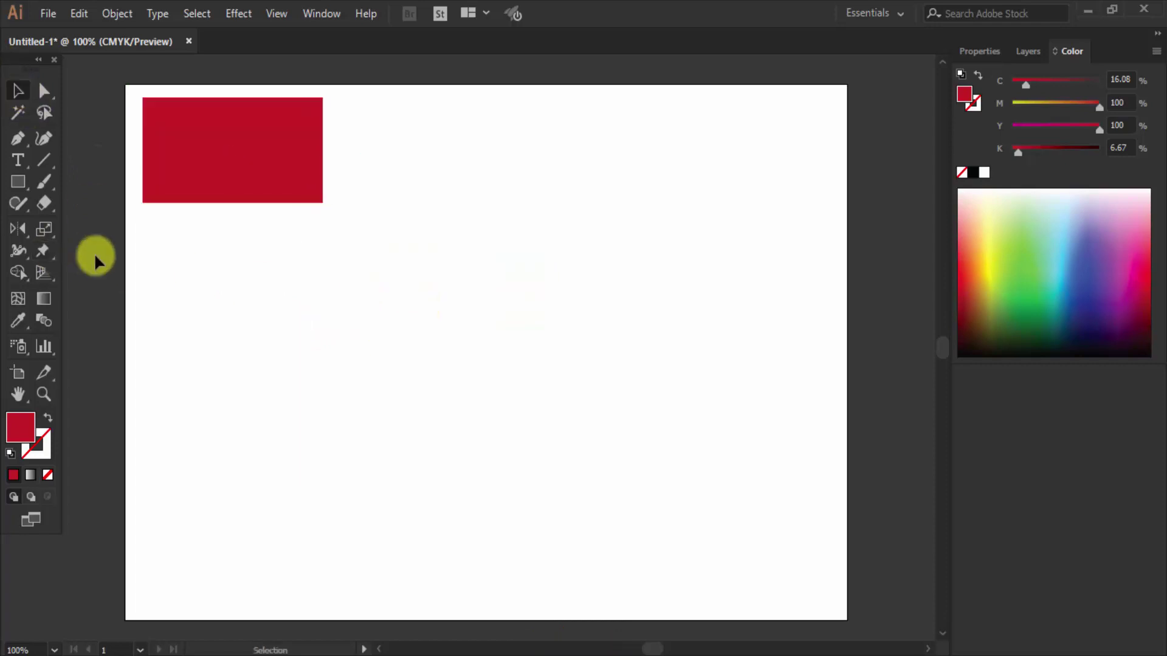
click(17, 158)
click(471, 334)
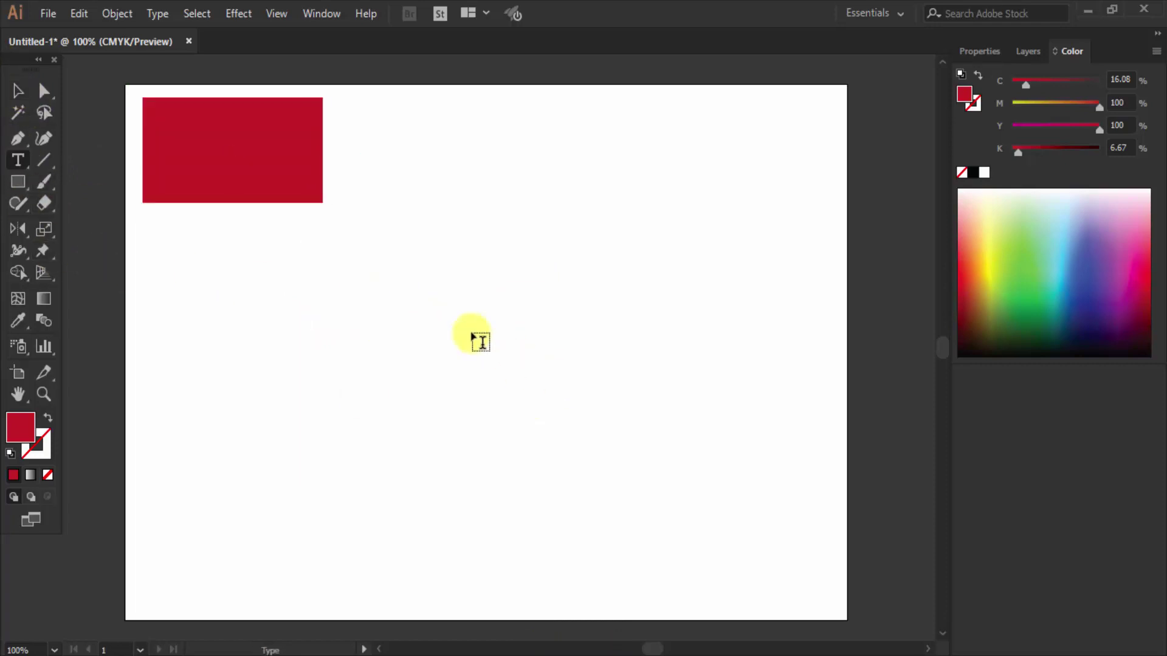
key(BackSpace)
text(Text)
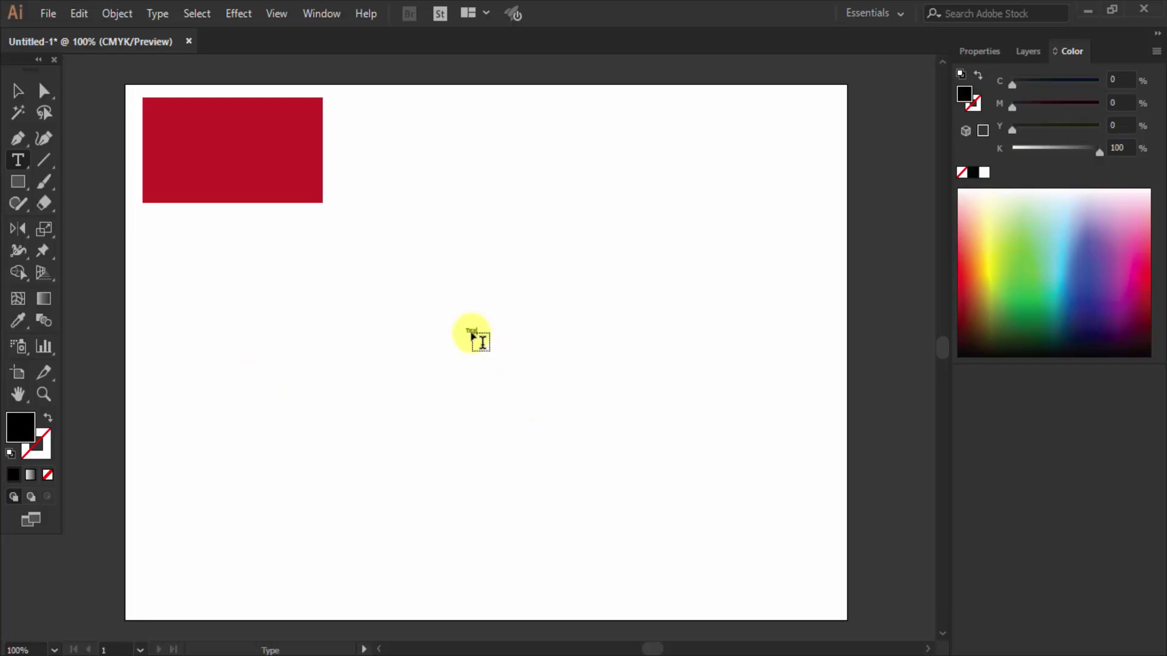
Step: Scale the TEXT up to a large size and nudge it slightly into place
click(17, 91)
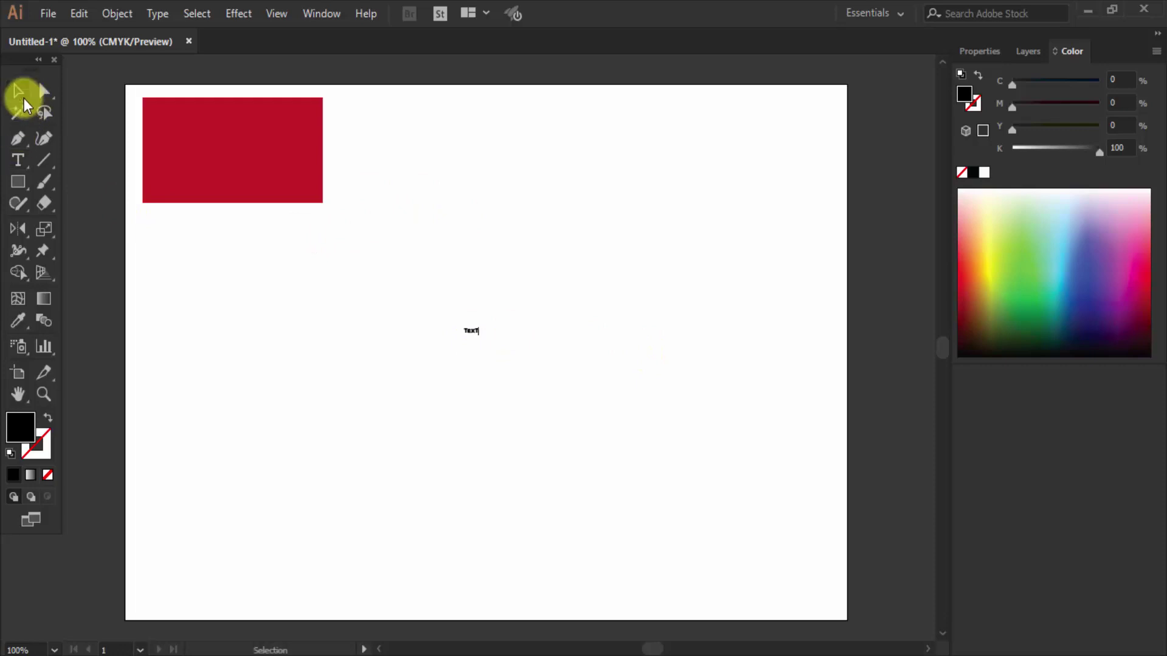
mouse_move(479, 322)
mouse_down()
mouse_move(657, 191)
mouse_move(497, 398)
mouse_move(684, 249)
mouse_up()
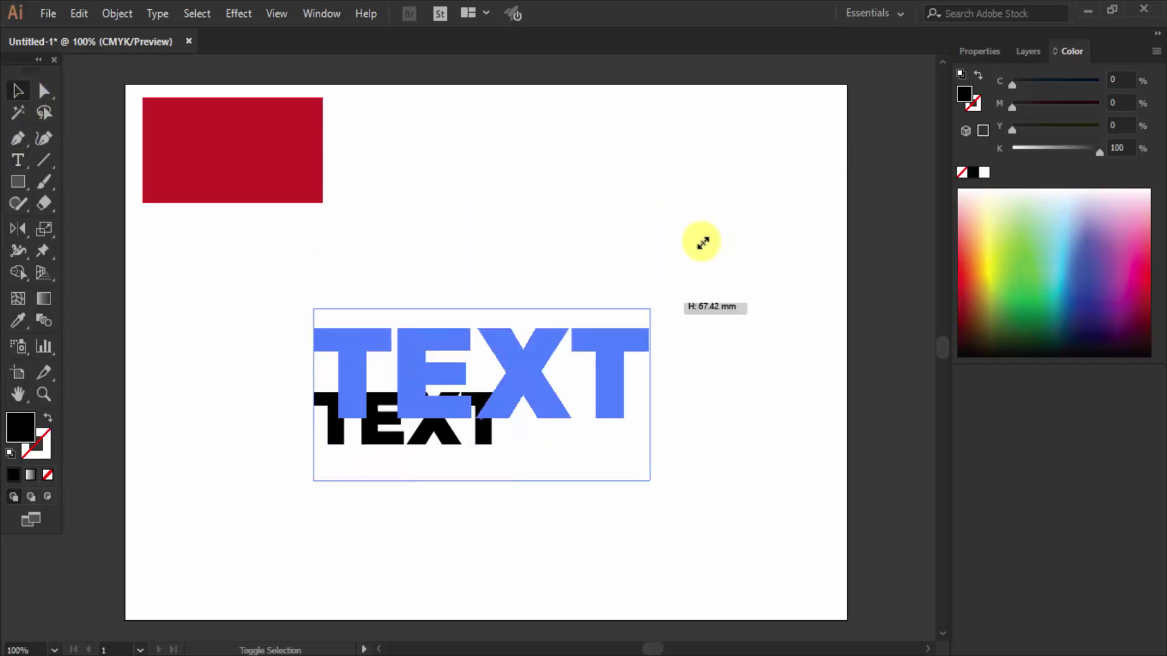
drag(541, 351, 480, 353)
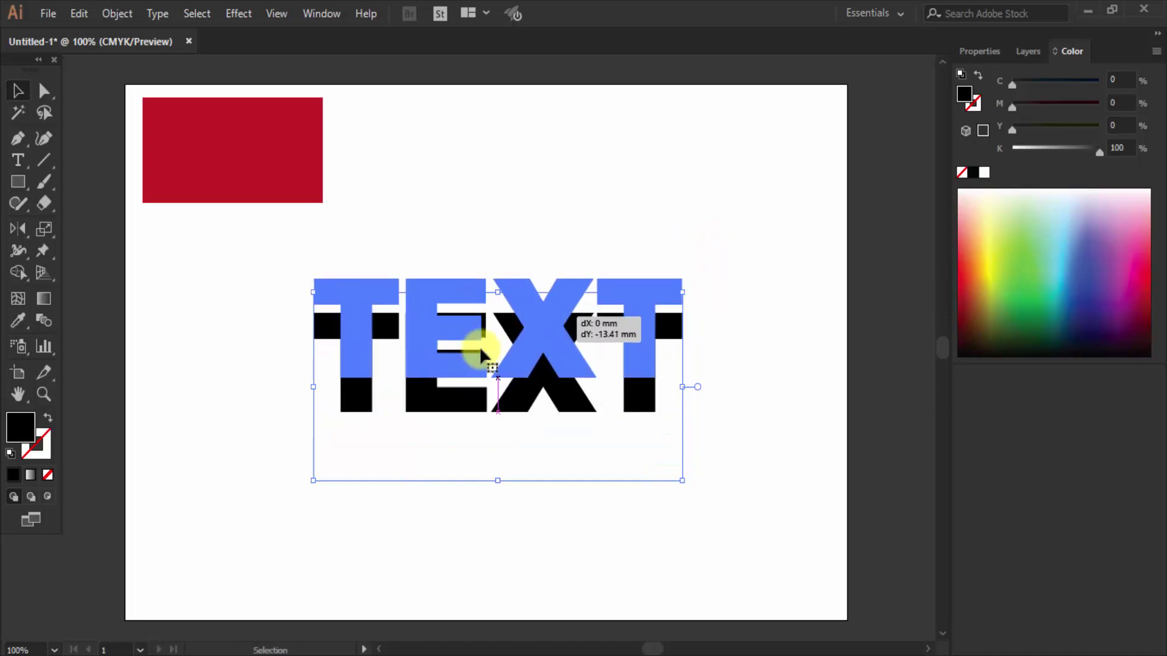
click(119, 16)
mouse_move(207, 480)
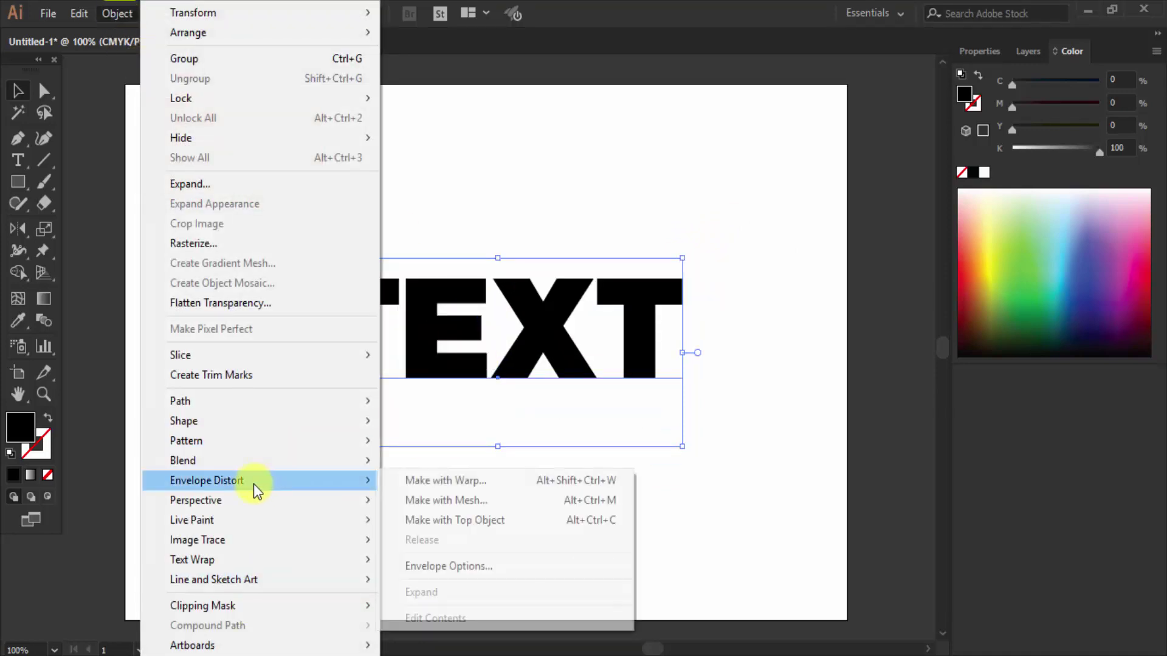
Step: Wrap TEXT in a warp envelope, trying Arc, Arc Lower, Arc Upper and Arch before choosing Flag
click(451, 480)
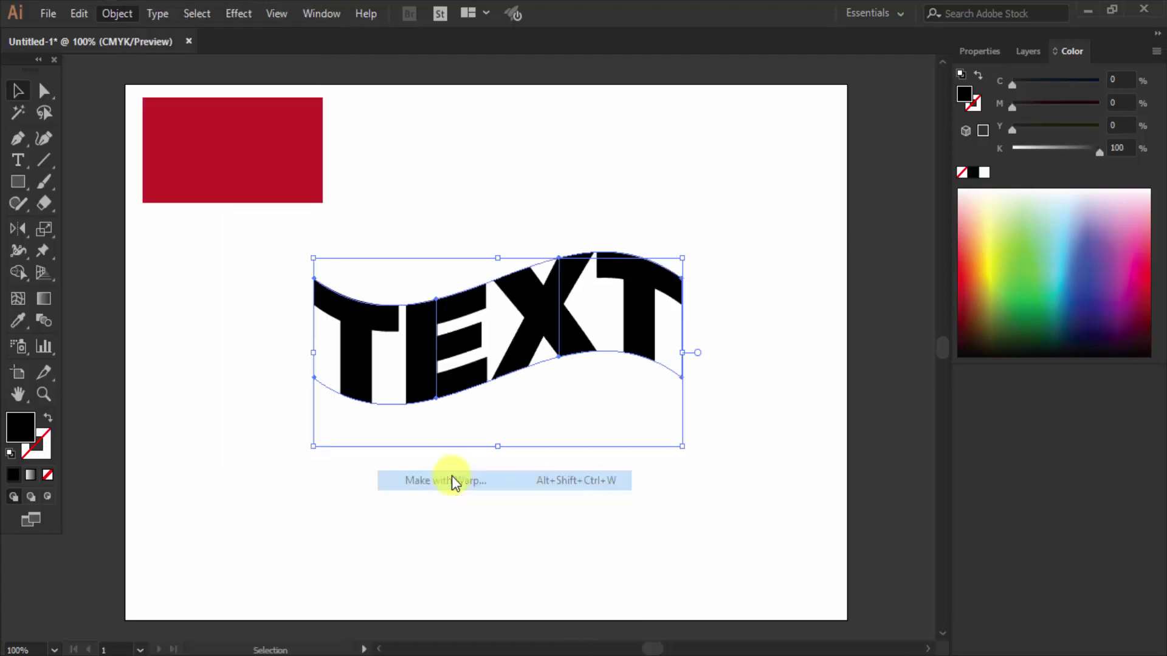
click(936, 61)
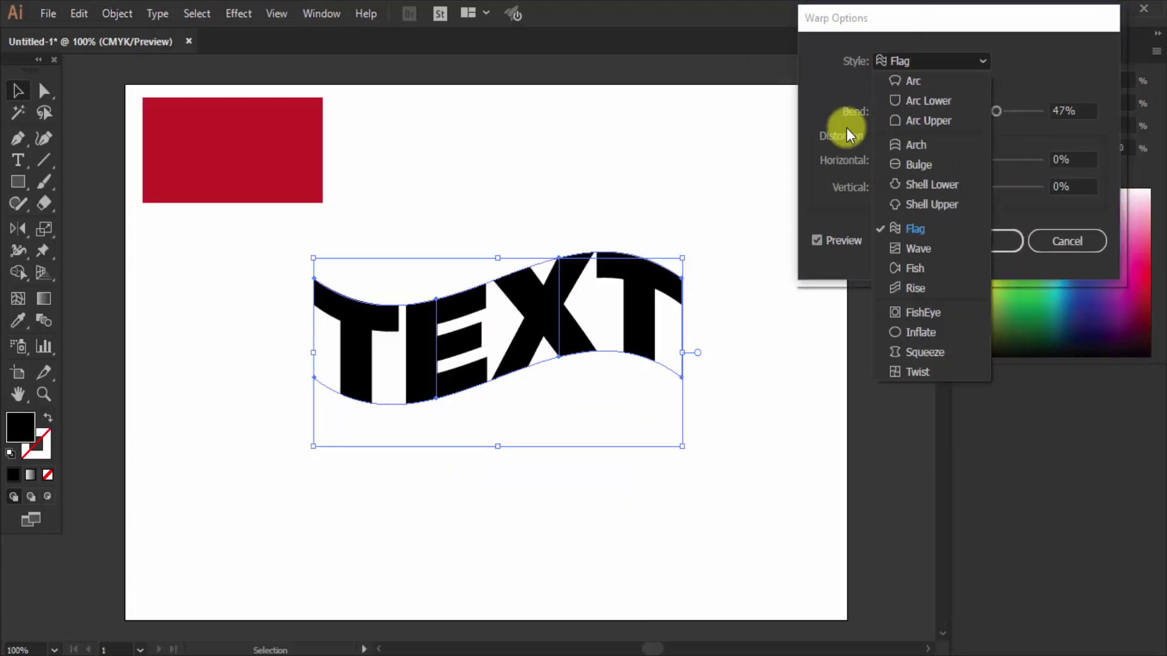
click(924, 82)
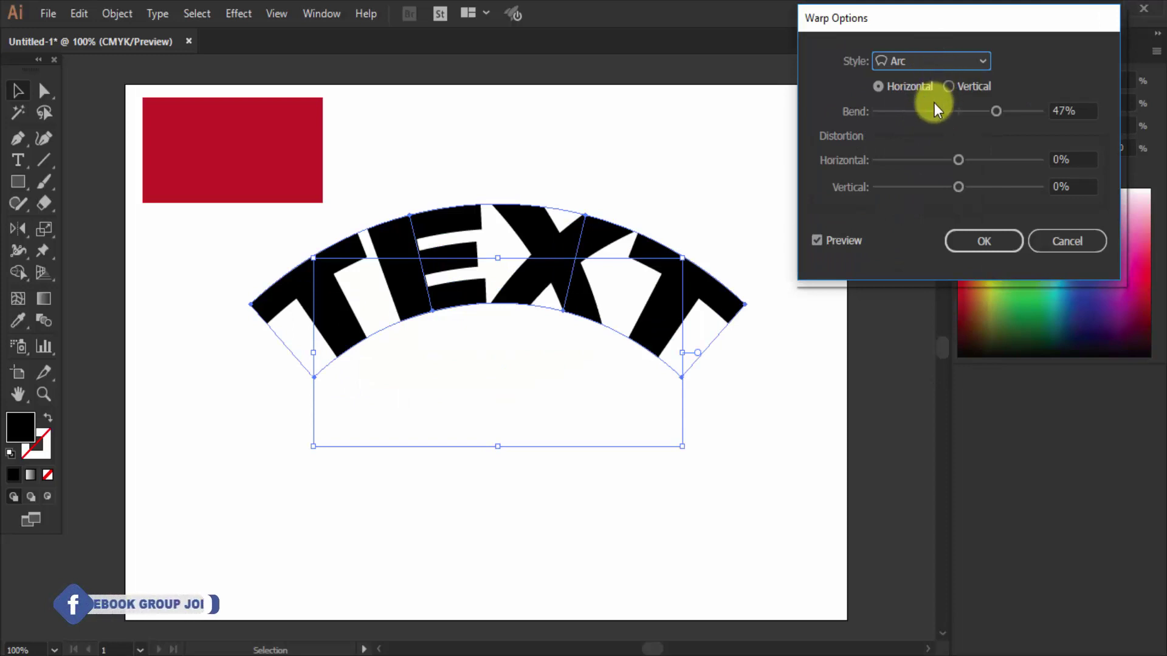
click(939, 60)
click(928, 101)
click(943, 61)
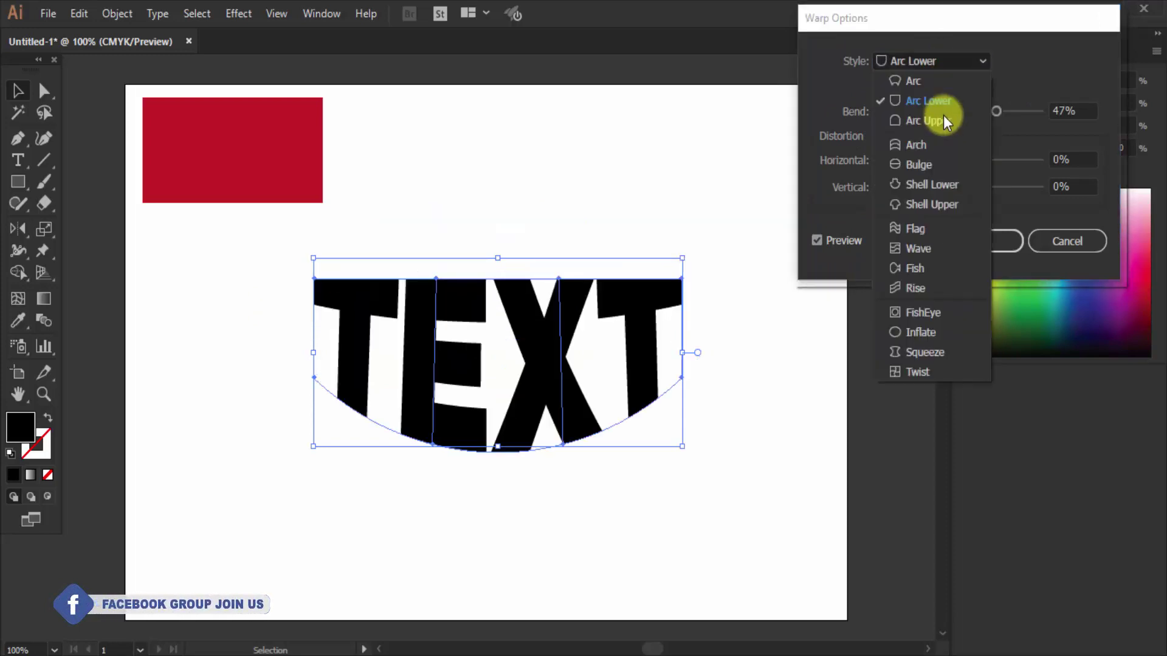
click(944, 119)
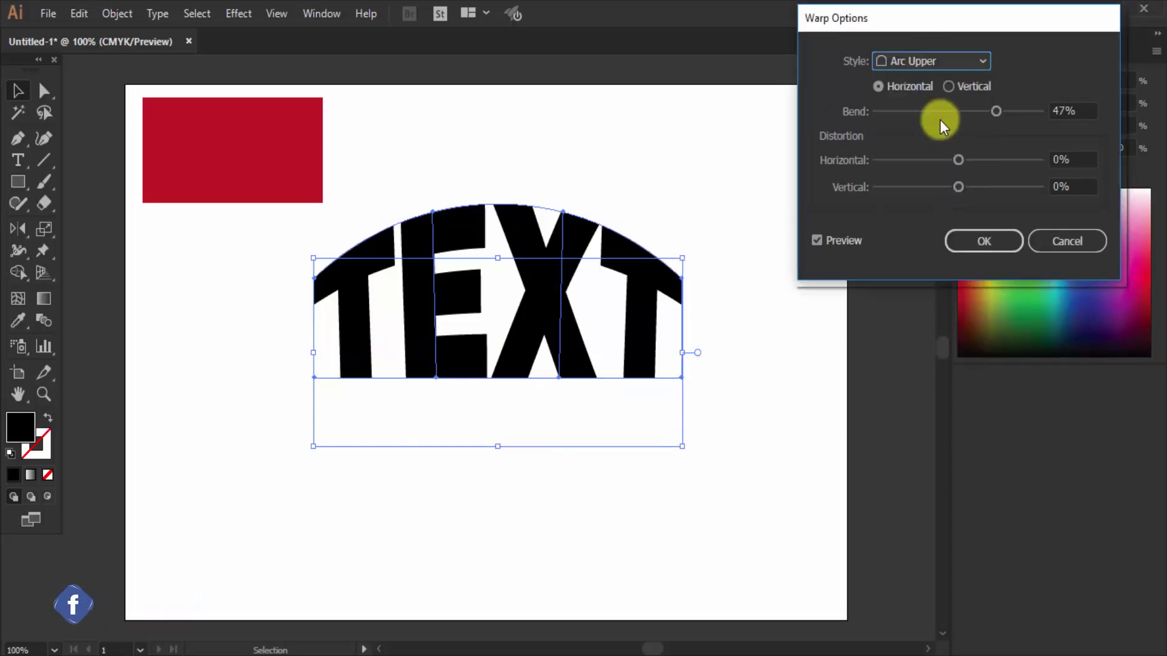
click(940, 66)
click(938, 151)
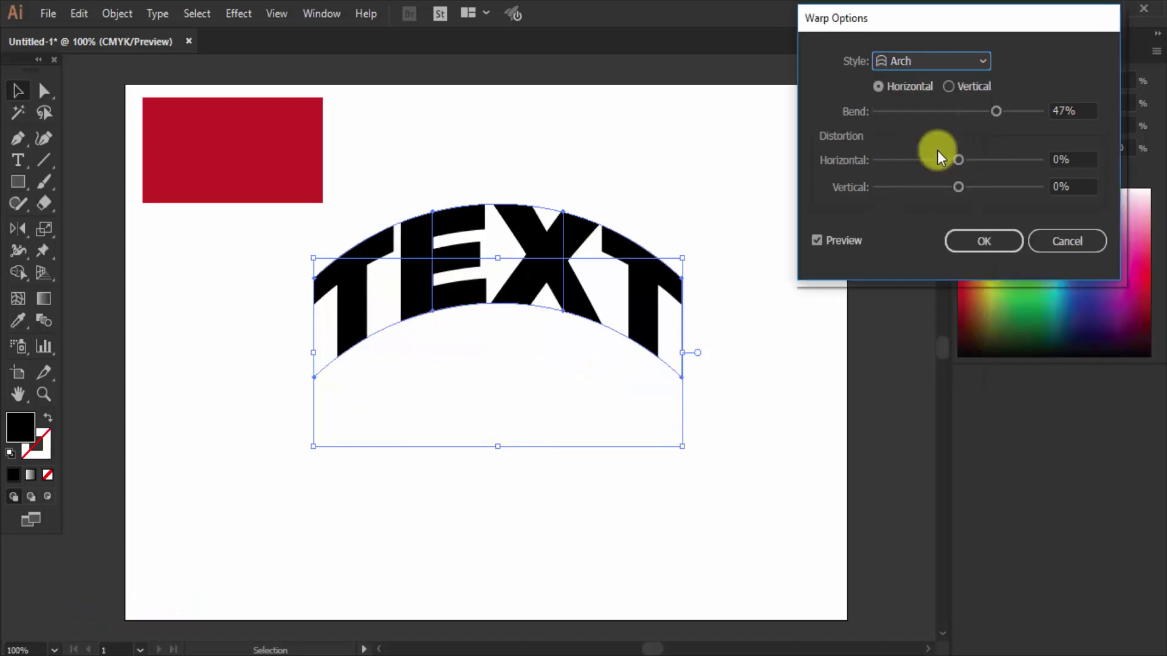
click(939, 61)
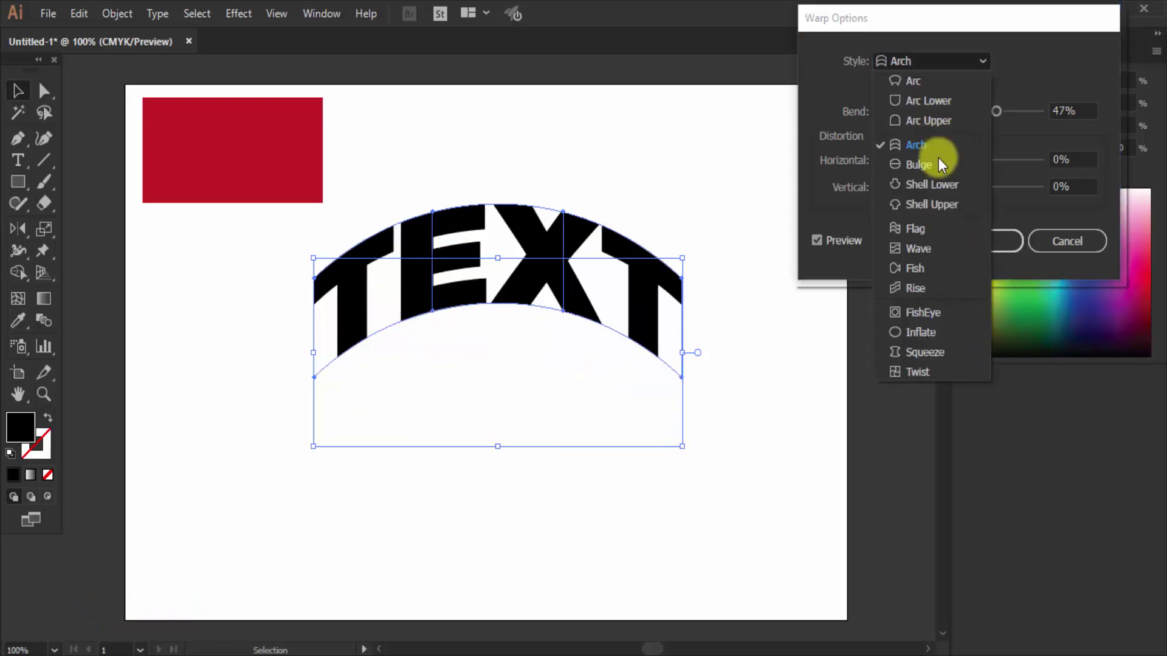
click(932, 228)
Step: Raise the Flag bend to 71% and apply the warp
drag(937, 30, 862, 26)
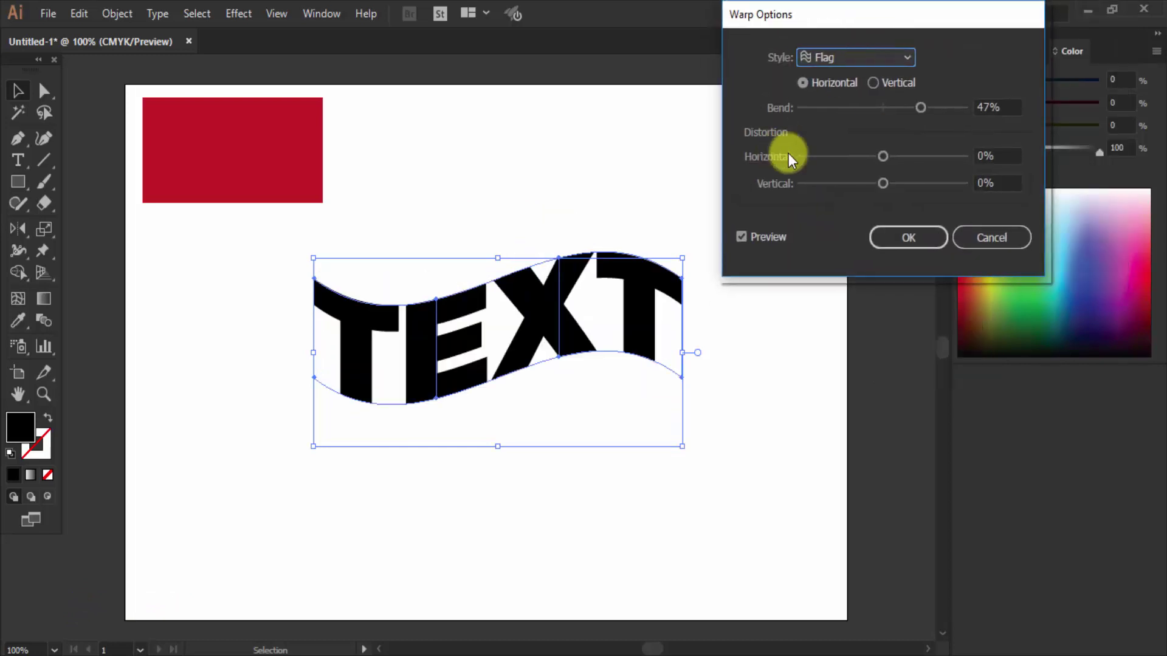
mouse_move(924, 107)
mouse_down()
mouse_move(857, 104)
mouse_move(938, 111)
mouse_move(856, 108)
mouse_move(942, 113)
mouse_up()
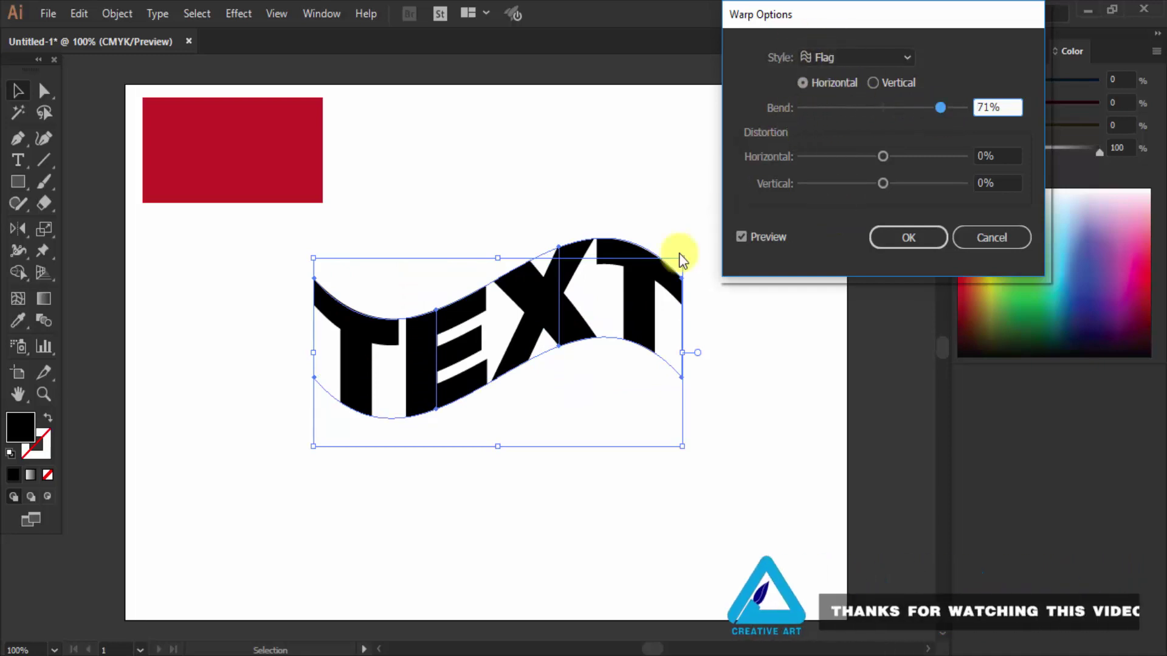
click(924, 242)
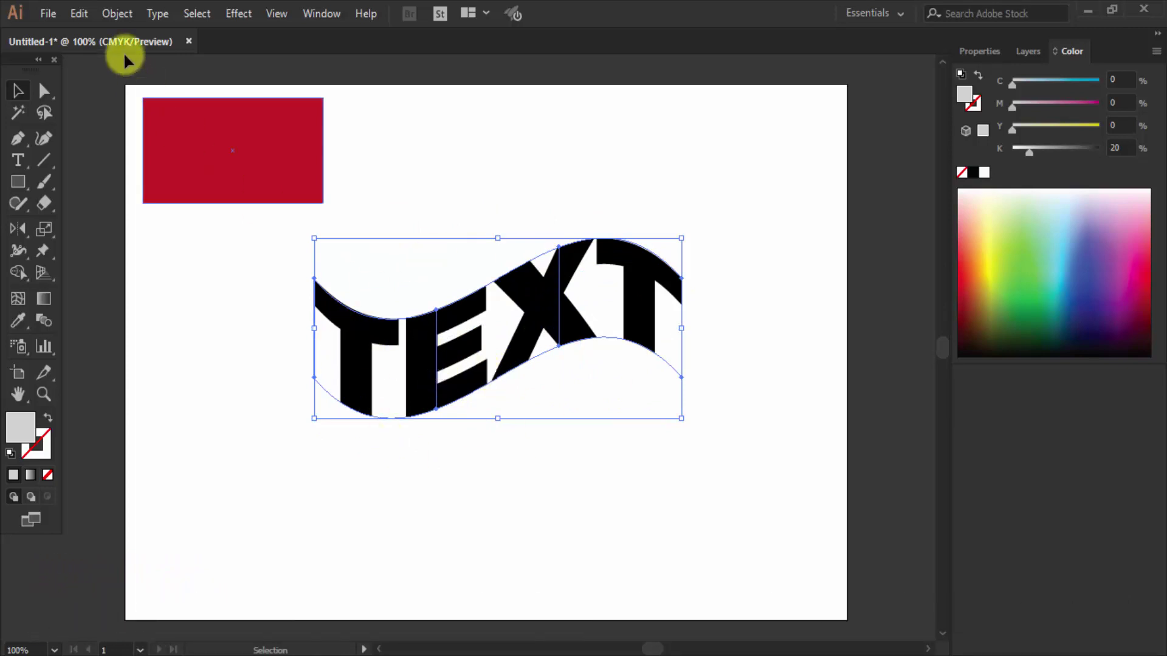
Step: Edit the envelope contents and retype the word TEXT as TYPE
click(115, 13)
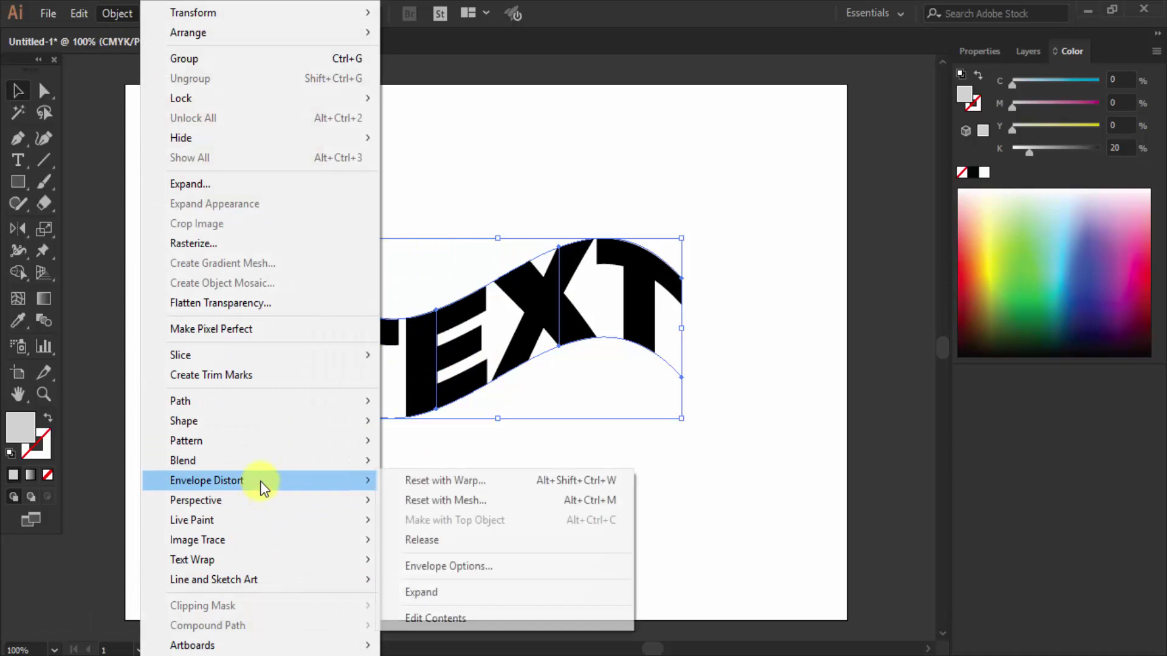
mouse_move(207, 480)
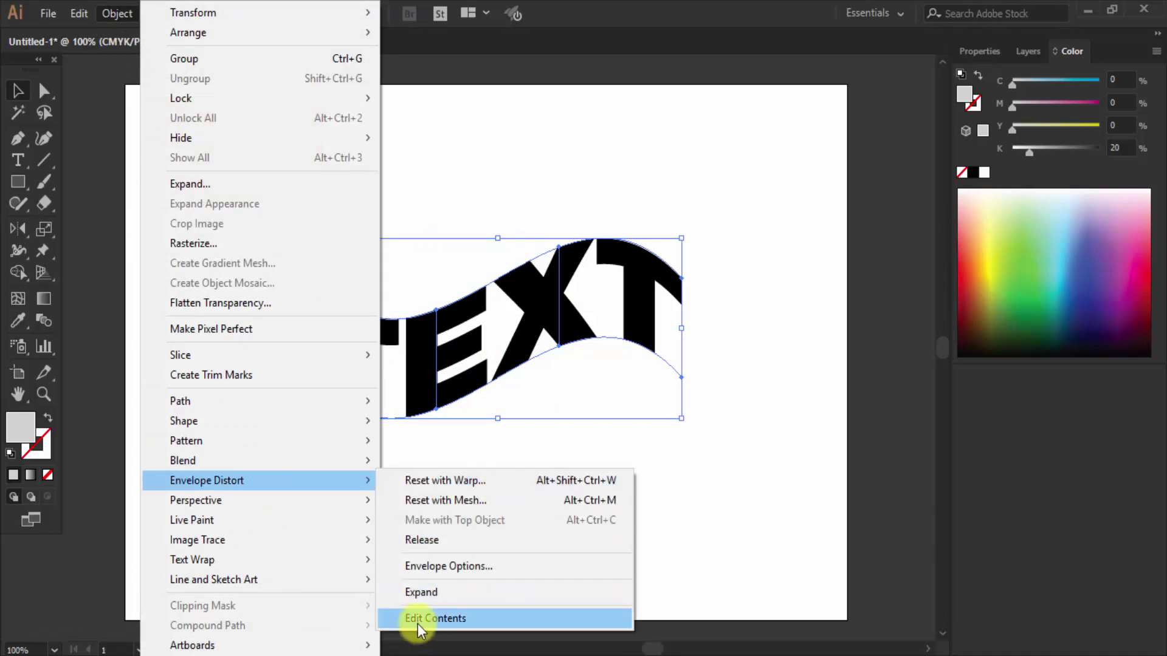
click(454, 619)
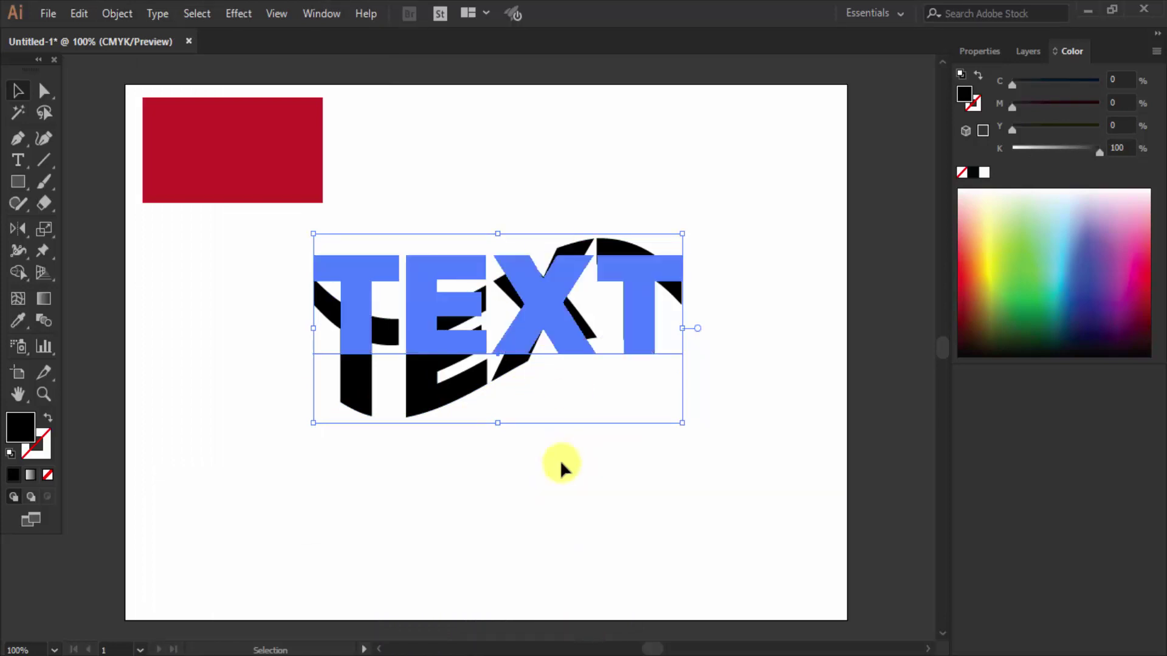
click(14, 159)
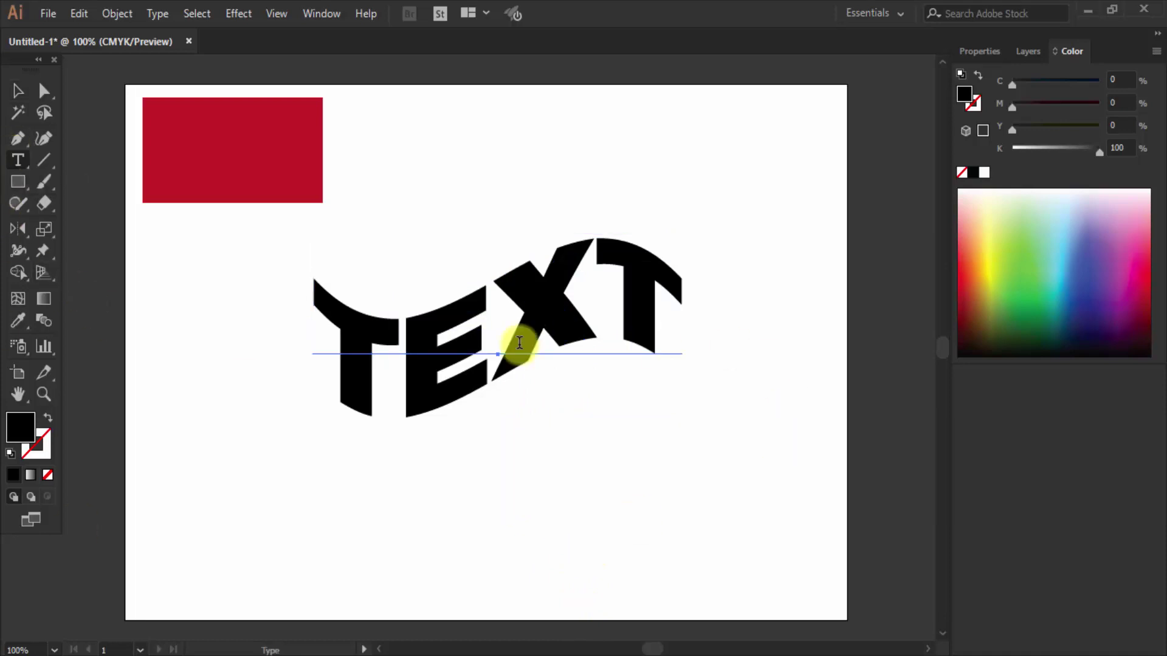
click(673, 345)
key(BackSpace)
key(BackSpace)
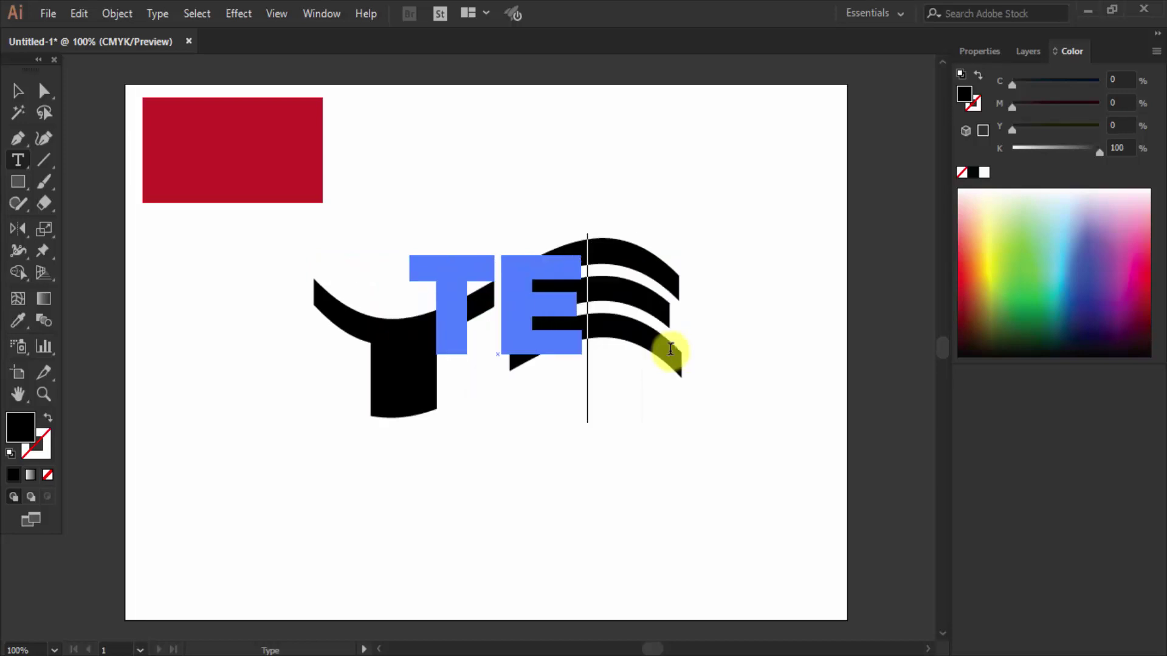
key(BackSpace)
key(BackSpace)
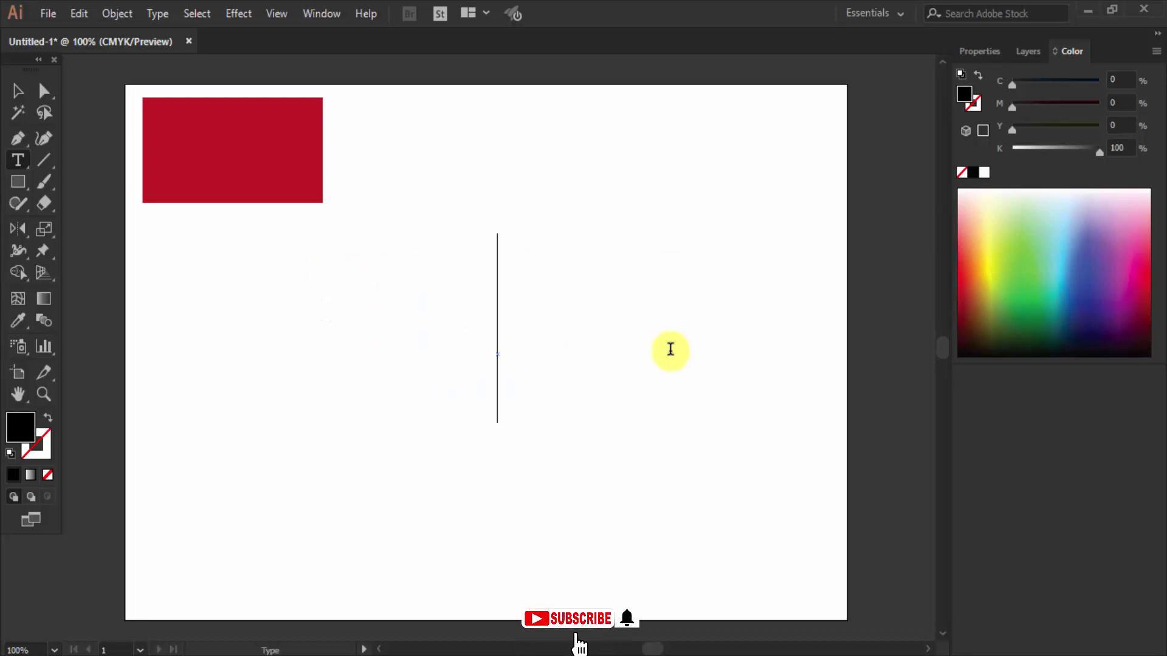
text(TY)
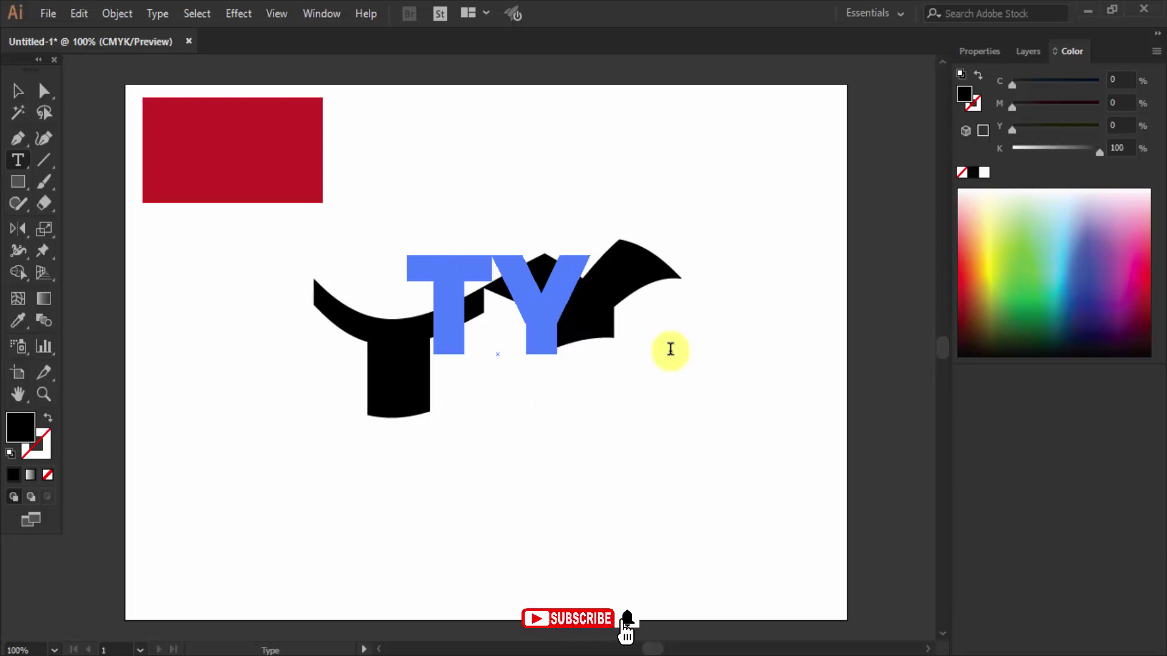
text(PE)
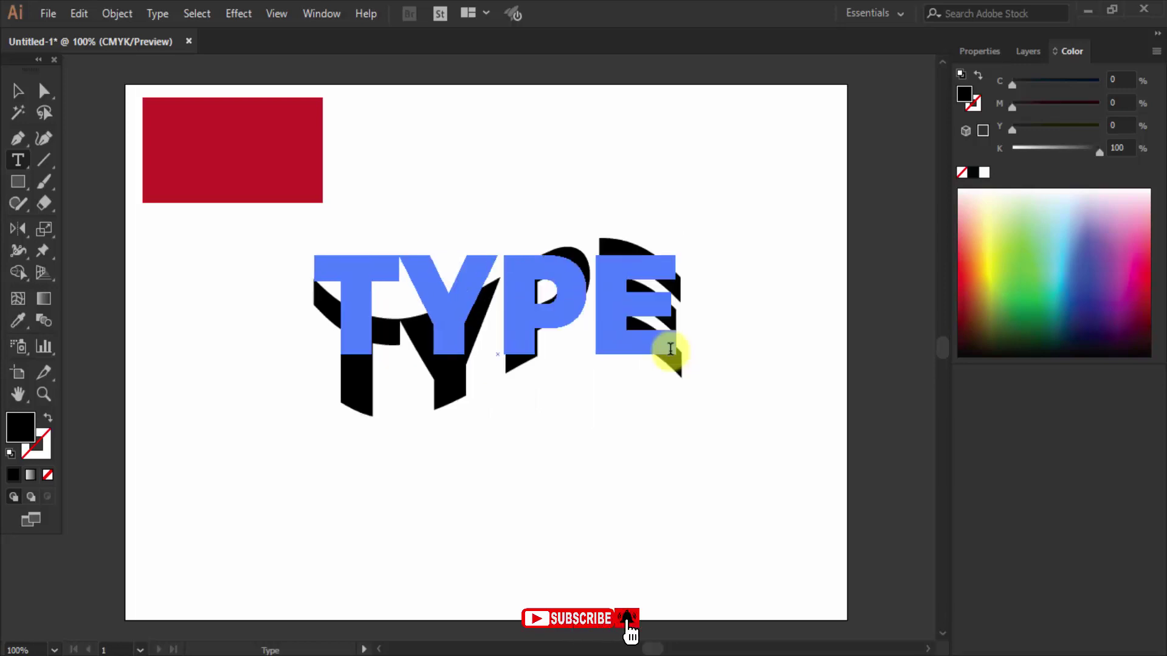
click(18, 90)
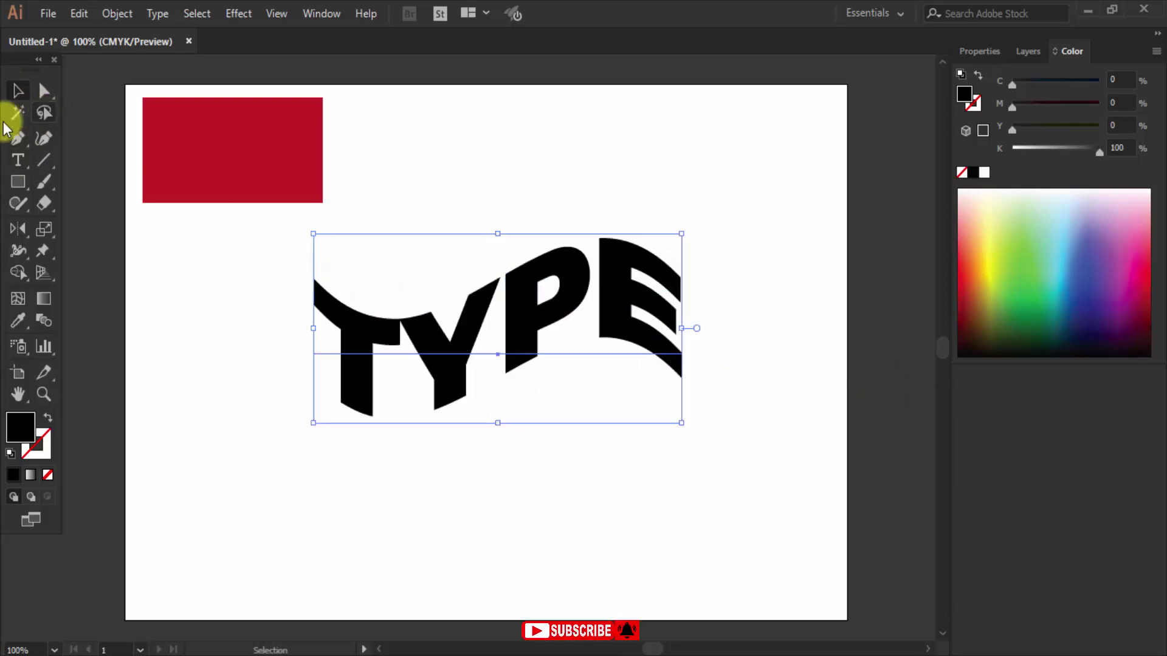
click(670, 527)
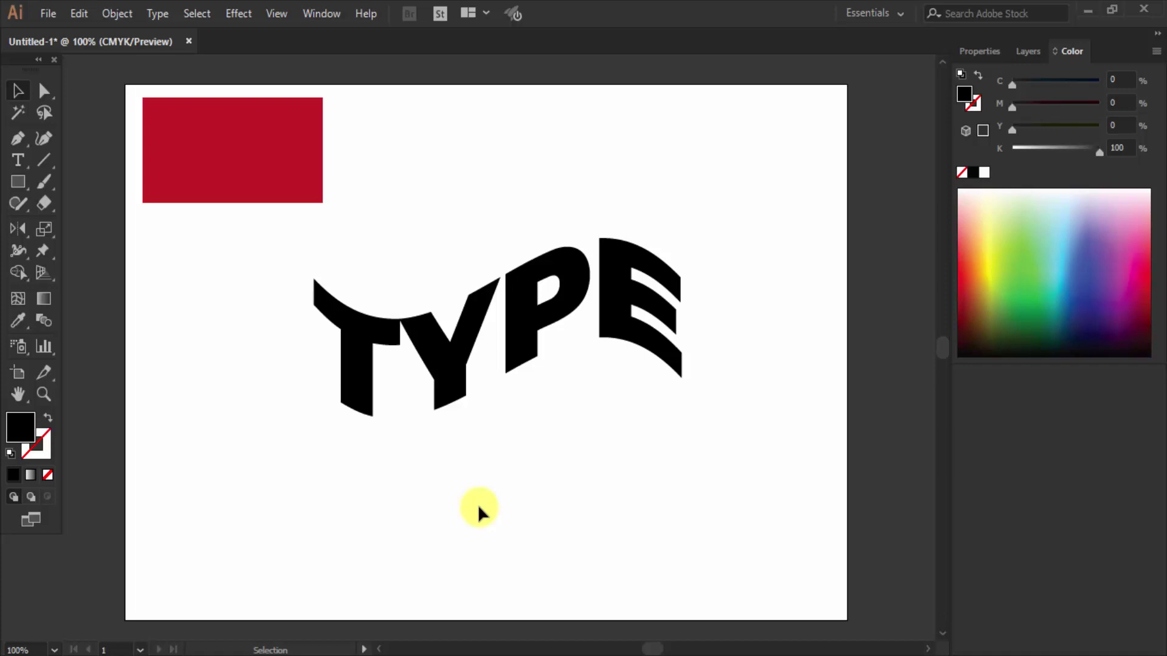
drag(658, 155, 353, 585)
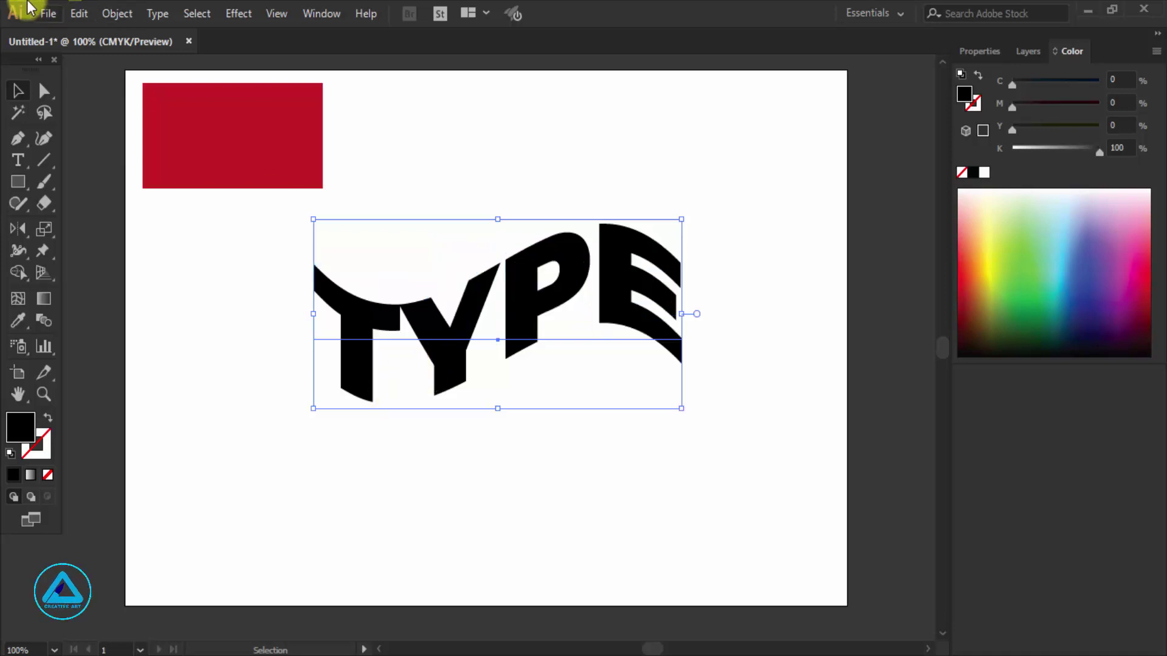
Step: Release TYPE from its envelope, then move the grey wave mesh and undo the move
click(117, 13)
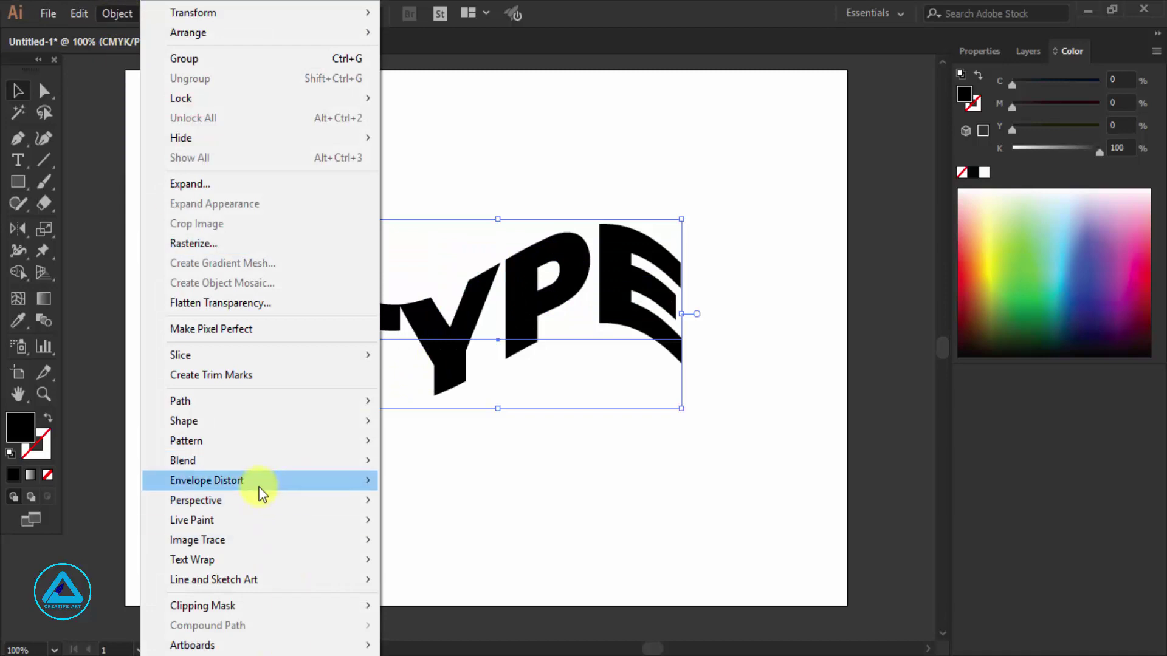
mouse_move(207, 480)
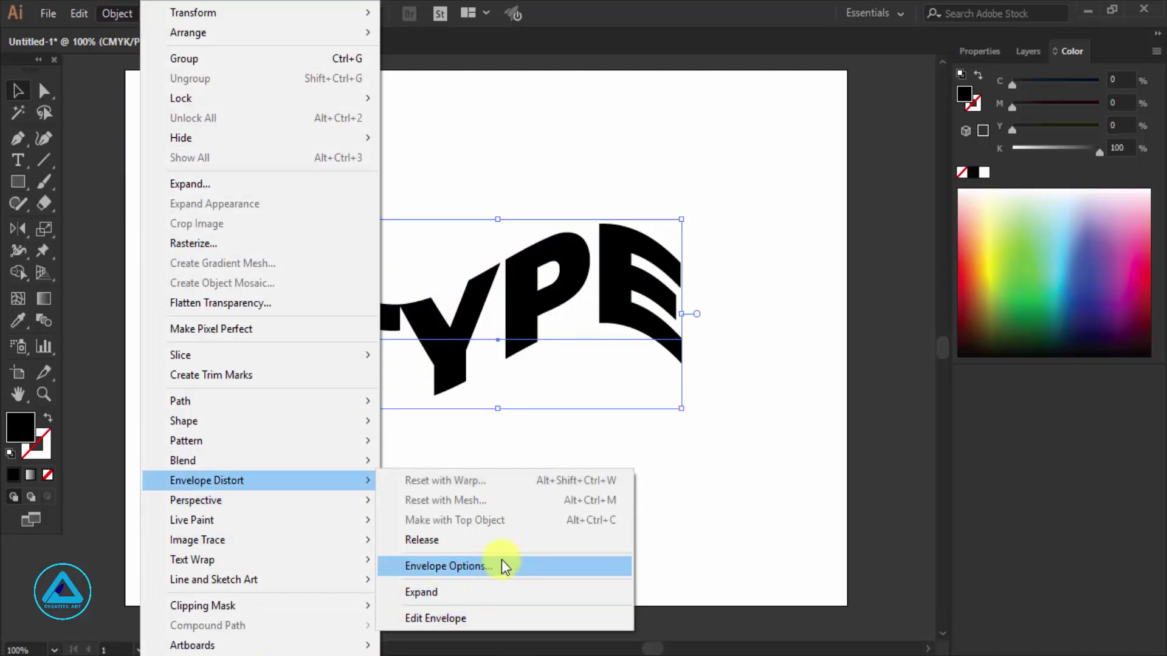
click(458, 547)
click(749, 466)
click(508, 261)
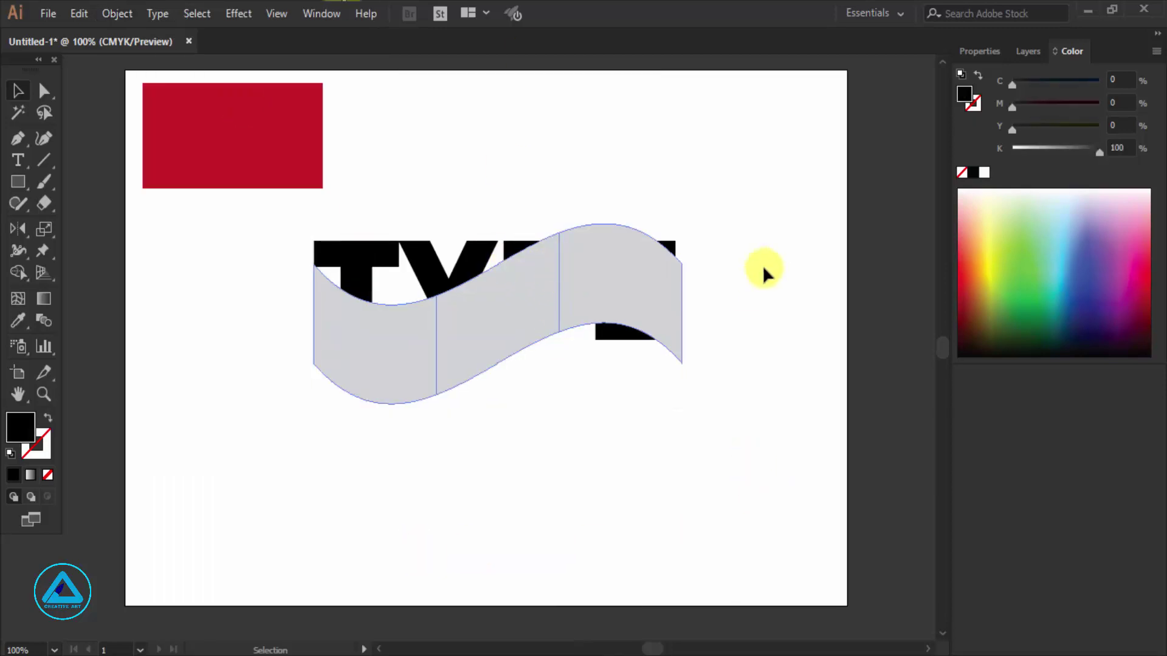
drag(559, 274, 116, 331)
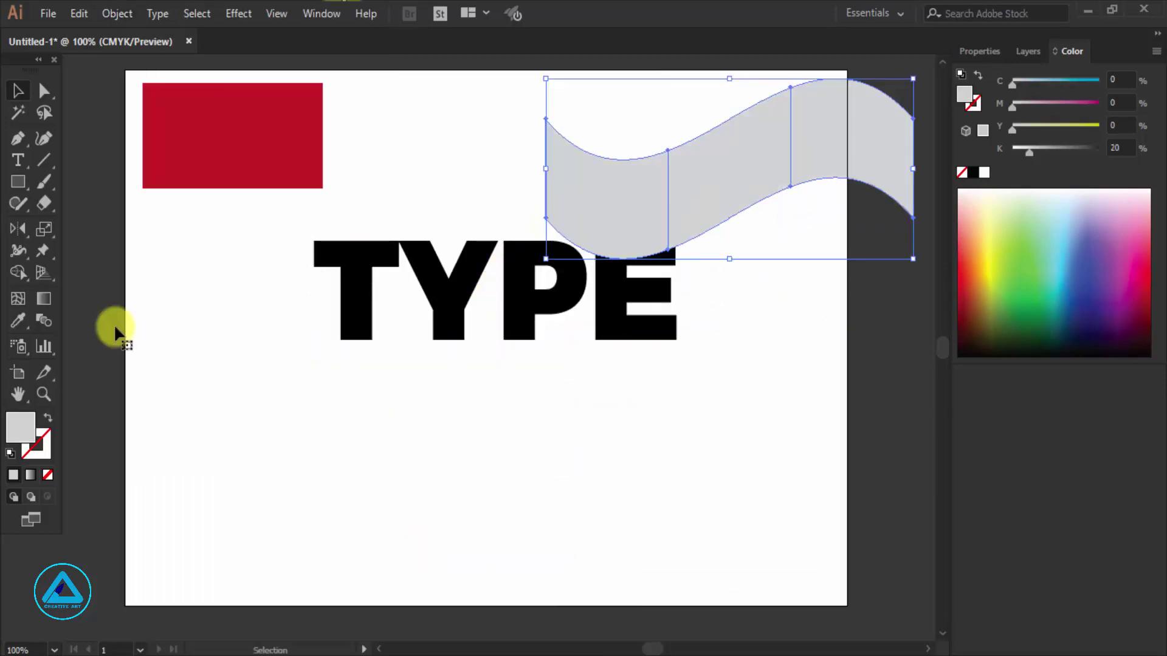
key(ctrl+z)
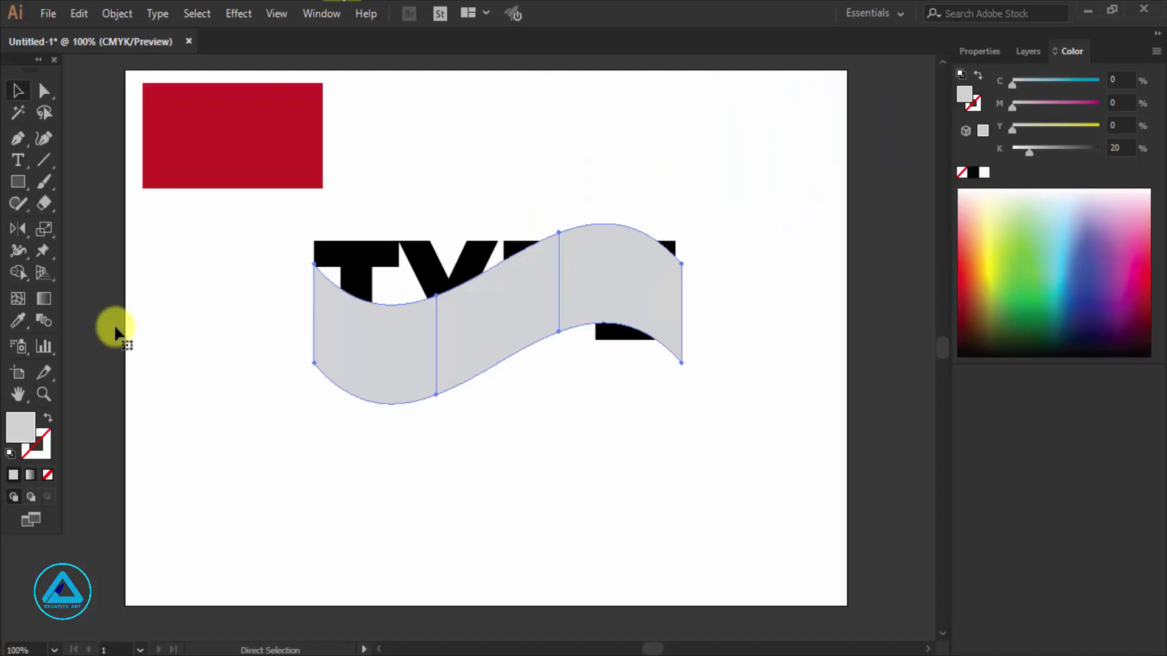
Step: Warp TYPE into the wave mesh with Make with Top Object (Ctrl+Alt+C) and expand it
key(ctrl+z)
key(ctrl+alt+c)
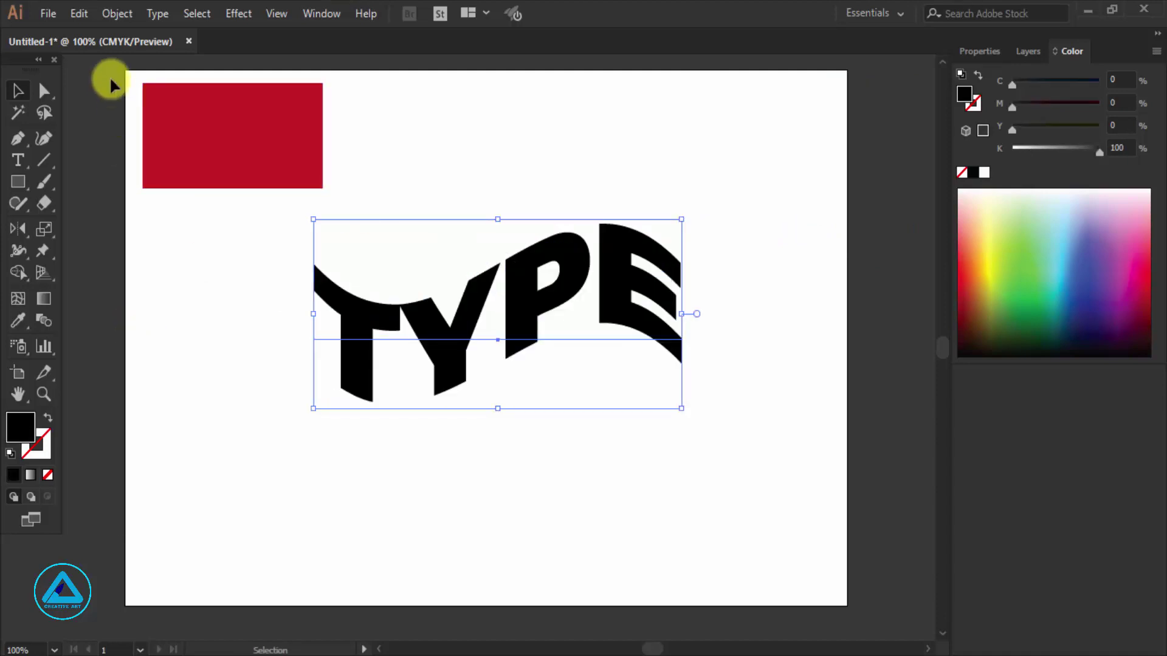
click(116, 13)
mouse_move(206, 480)
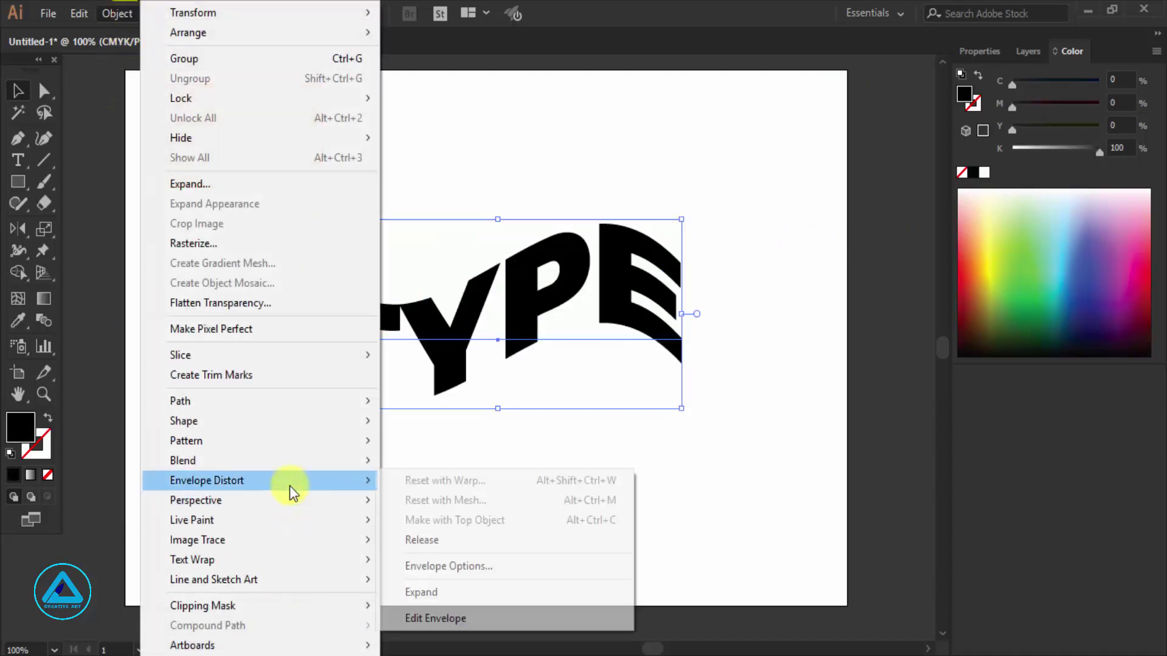
click(434, 593)
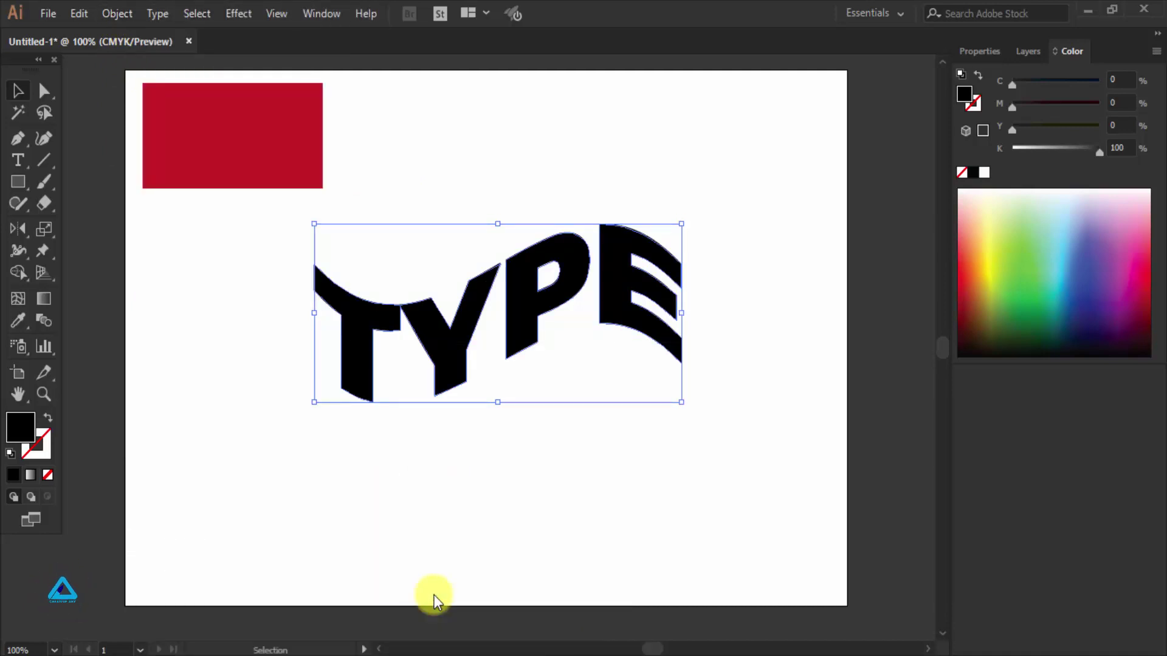
Step: Move TYPE lower and try a purple fill, then undo back to the black envelope
drag(538, 311, 520, 384)
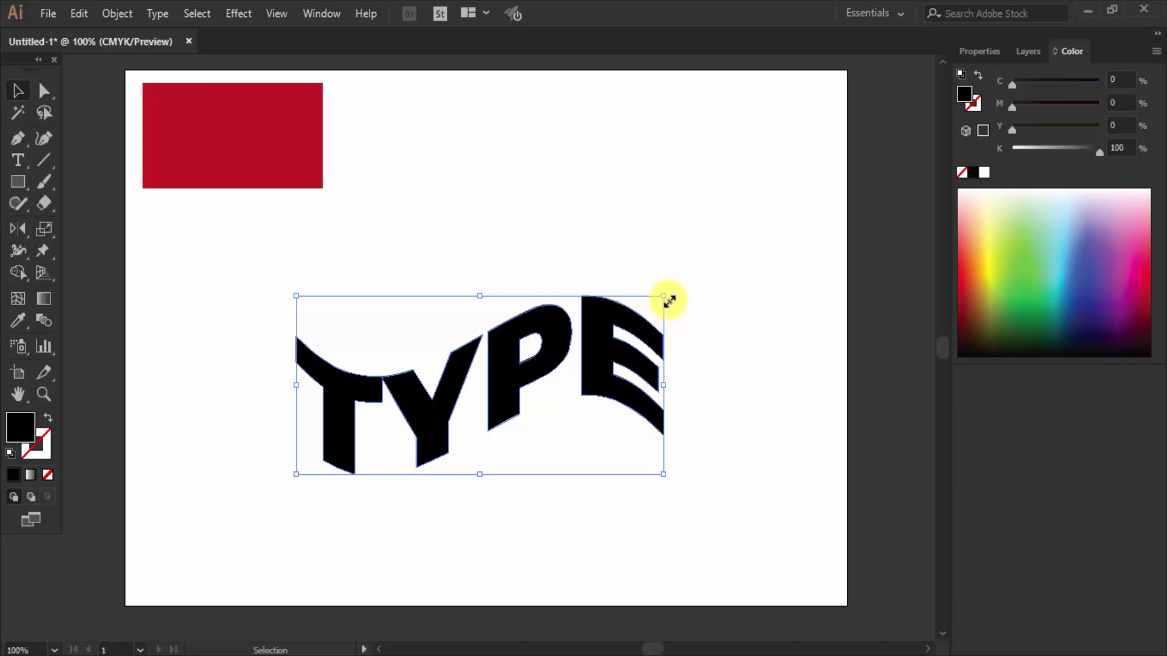
click(1138, 284)
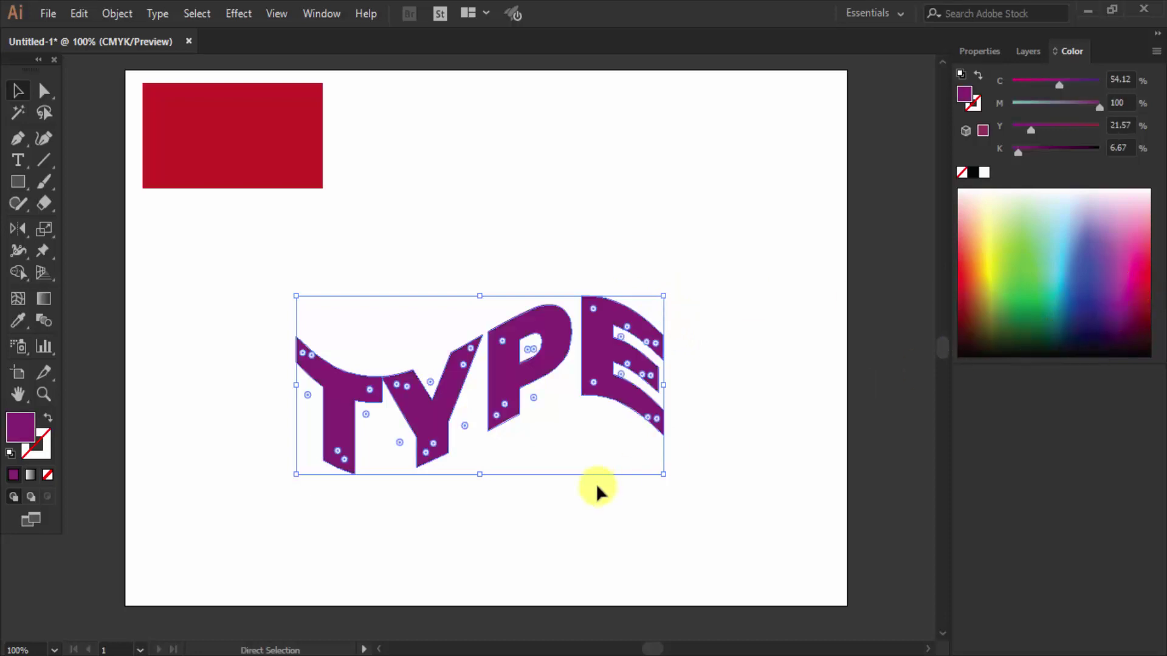
key(ctrl+z)
key(ctrl+z)
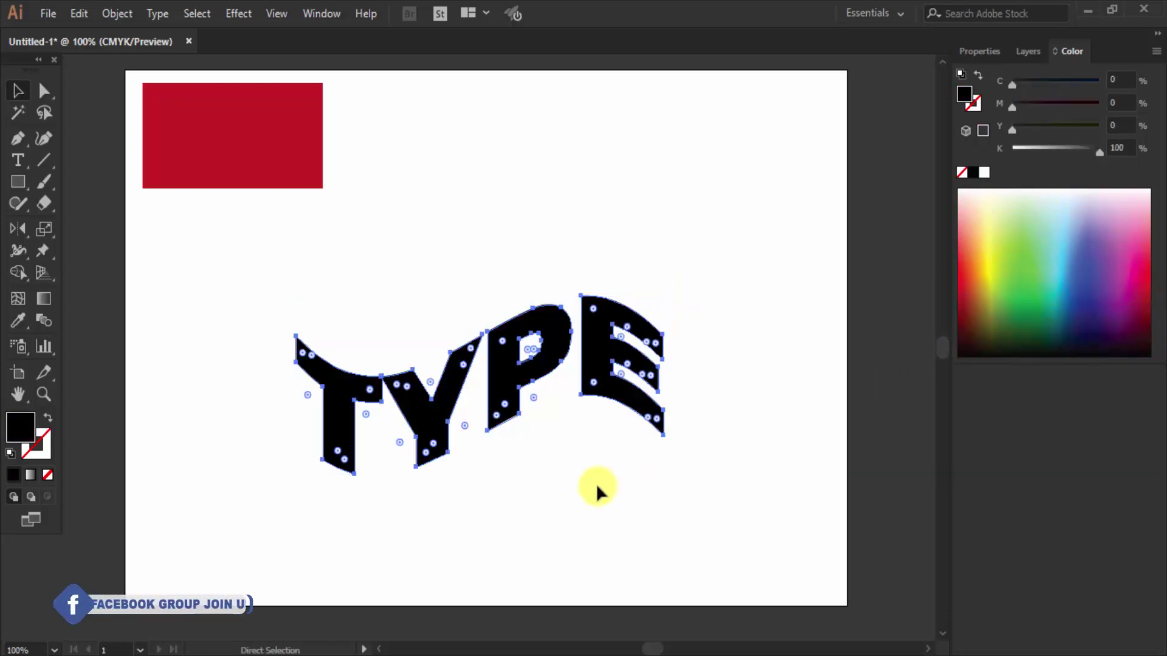
key(ctrl+z)
key(a)
key(ctrl+z)
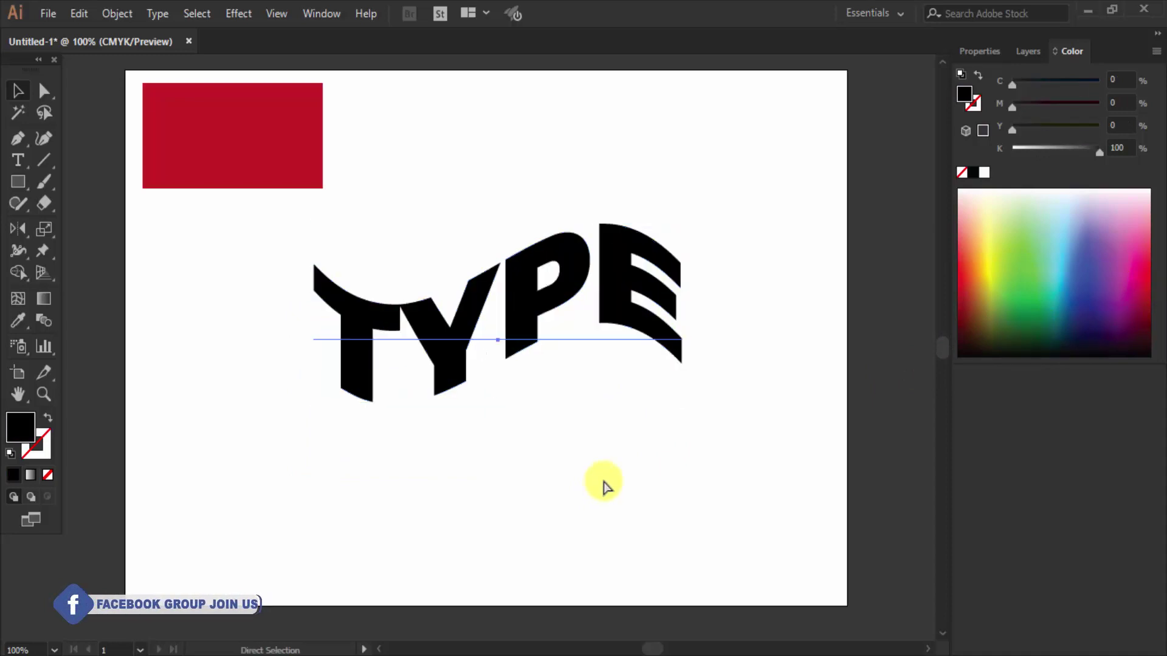
Step: Release the wave envelope, delete the grey mesh, and shrink TYPE just below the red rectangle
key(v)
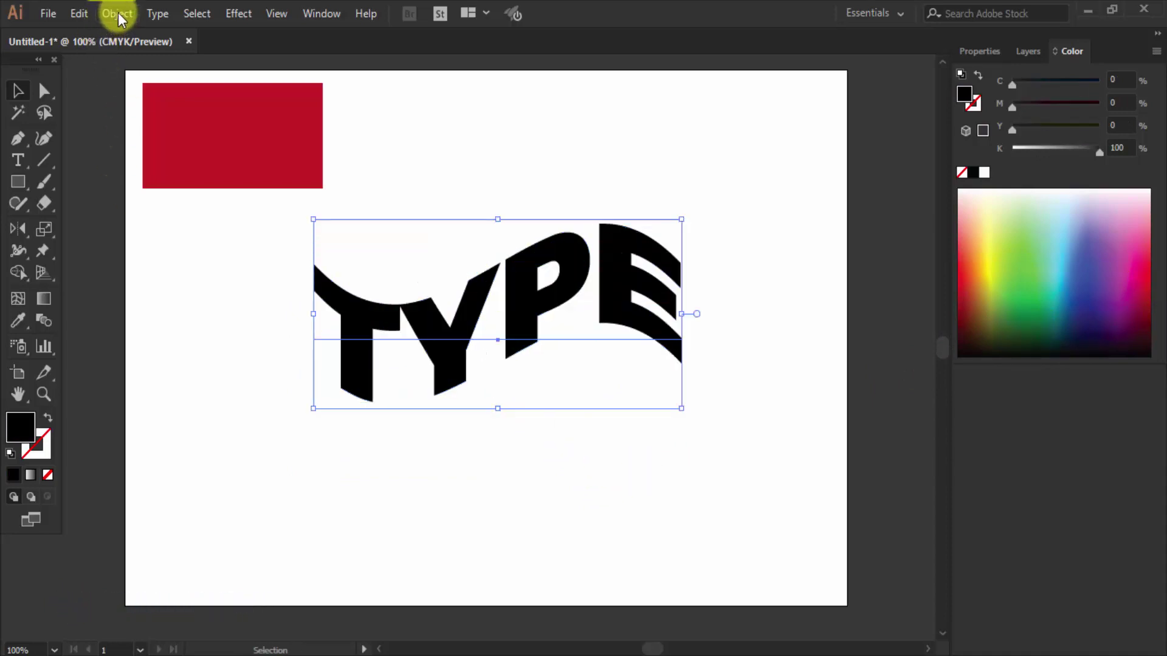
click(114, 12)
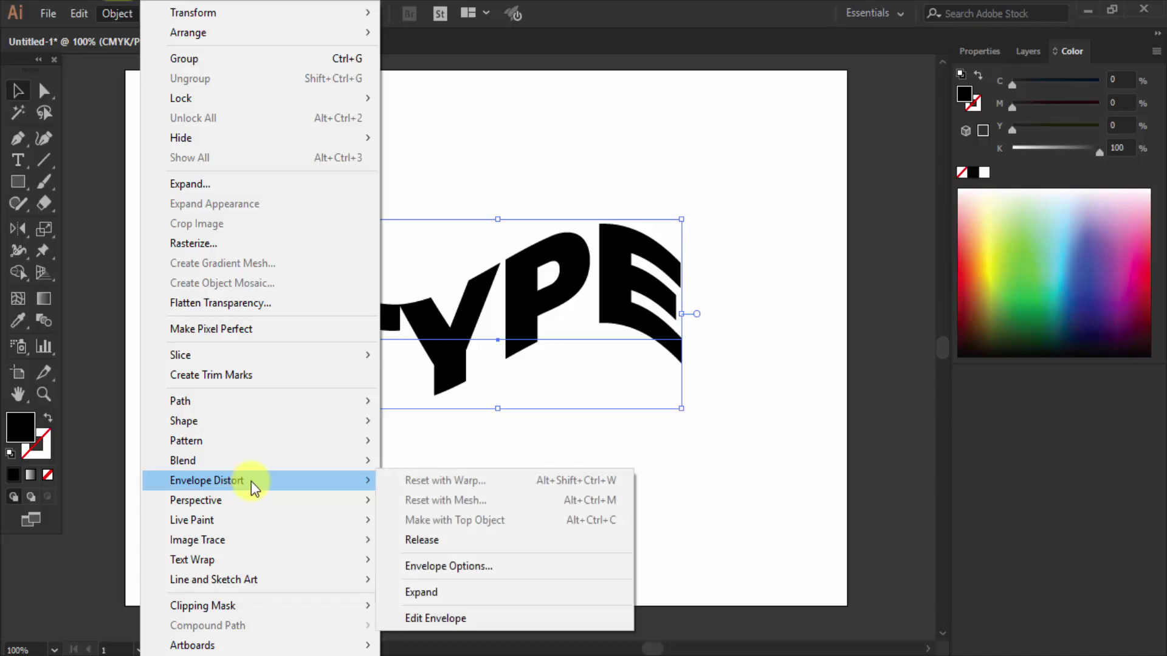
click(445, 542)
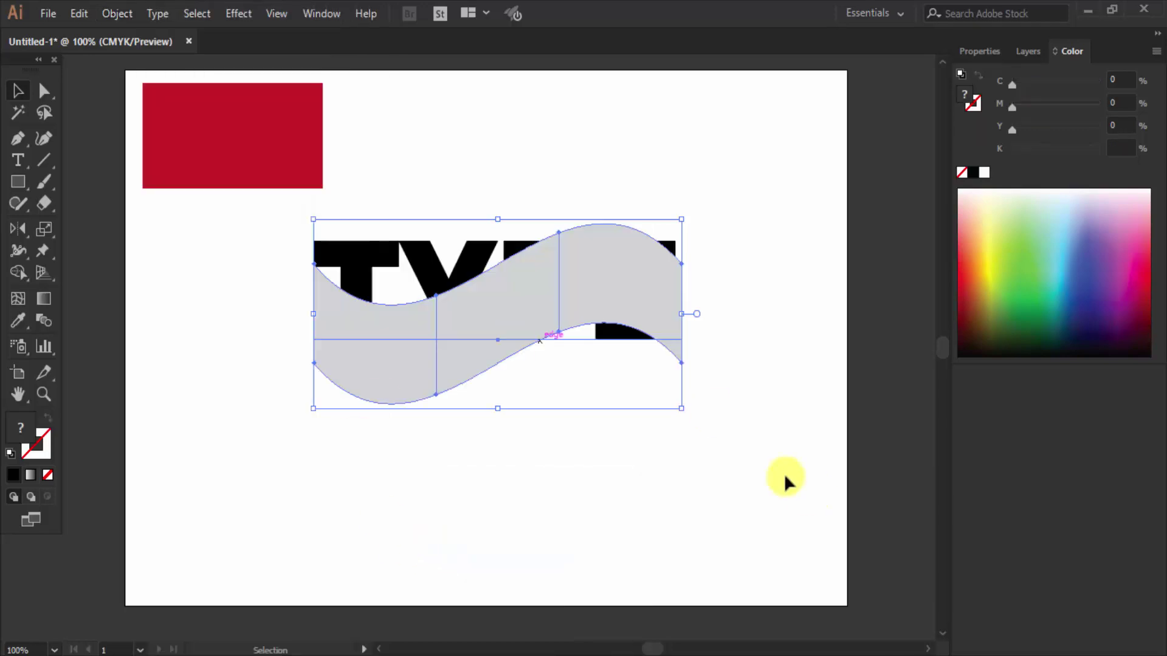
drag(550, 273, 613, 463)
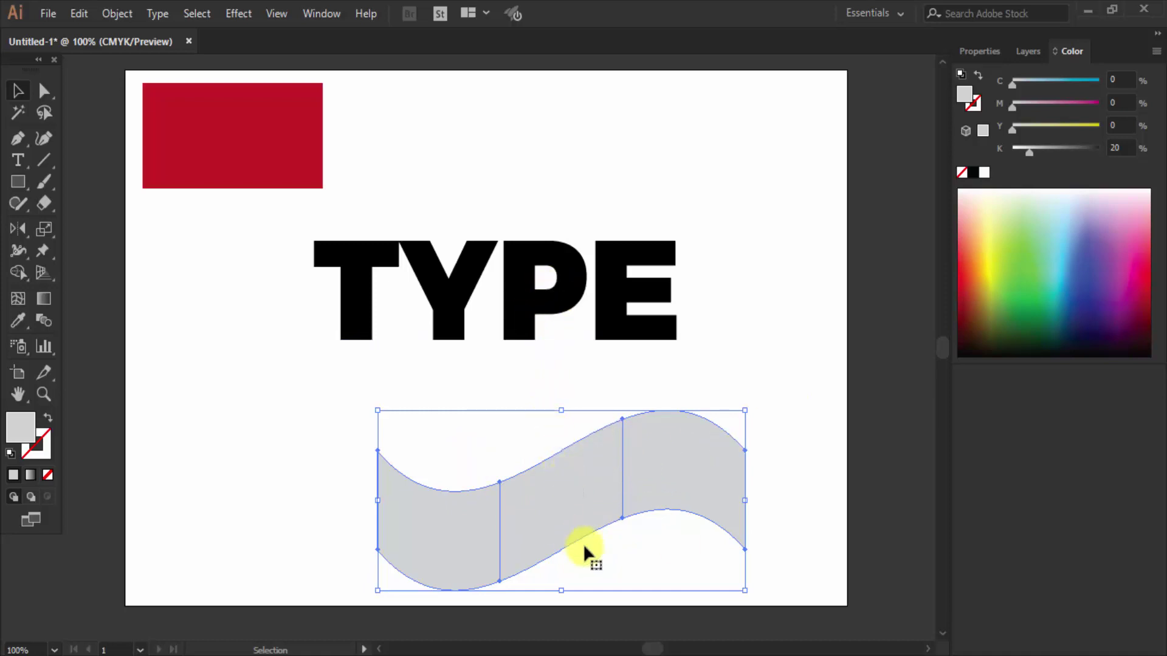
key(Delete)
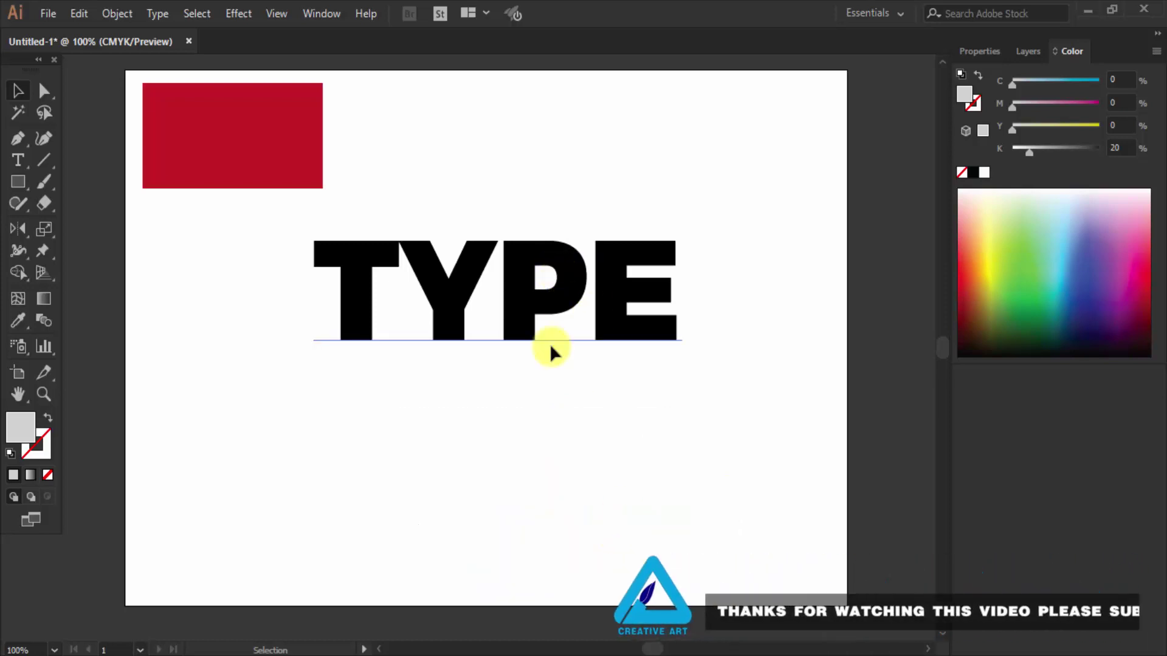
drag(494, 338, 475, 489)
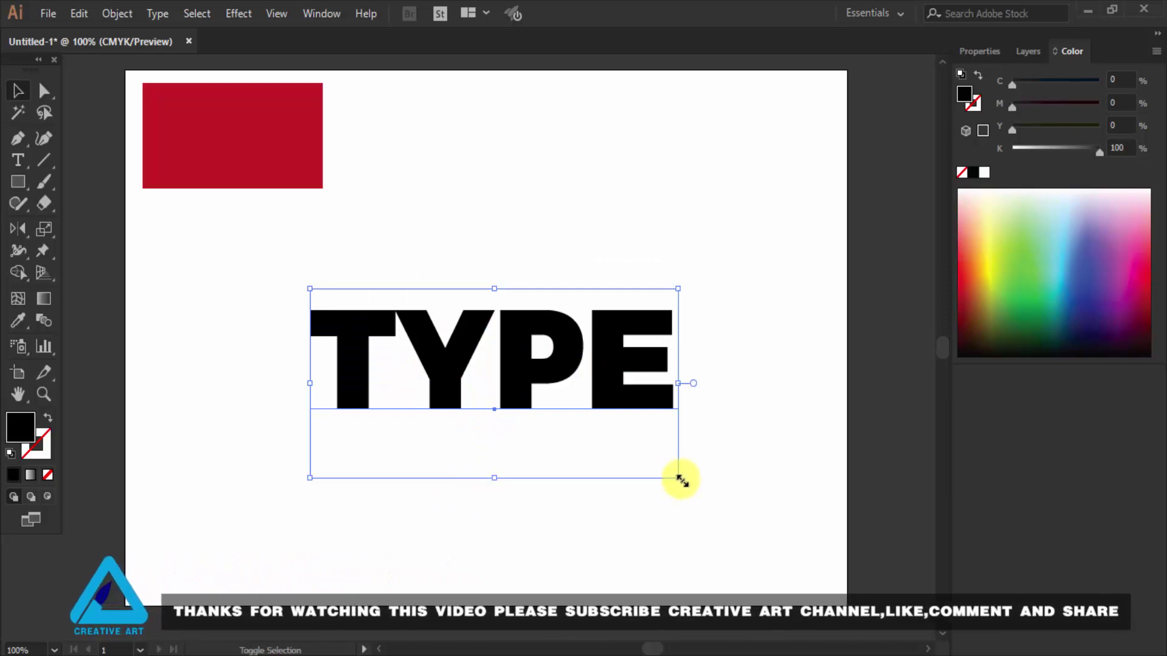
mouse_move(678, 477)
mouse_down()
mouse_move(402, 342)
mouse_move(391, 319)
mouse_move(180, 270)
mouse_up()
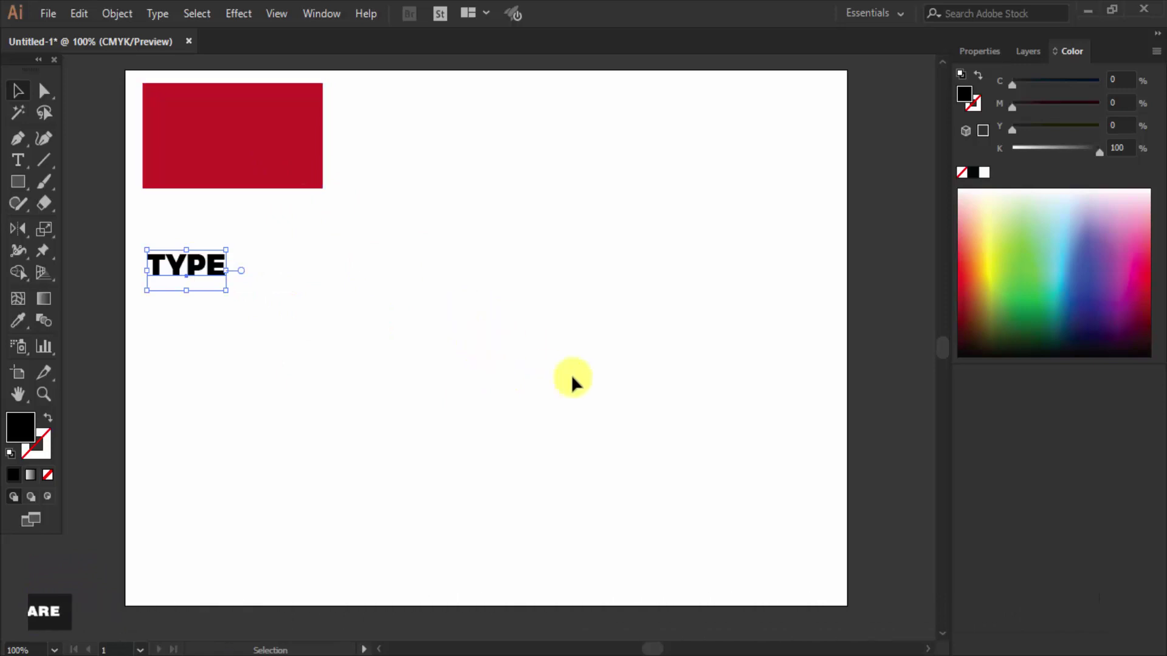
Step: Draw a hexagon with the Polygon tool and move it beside the red rectangle
drag(21, 181, 118, 228)
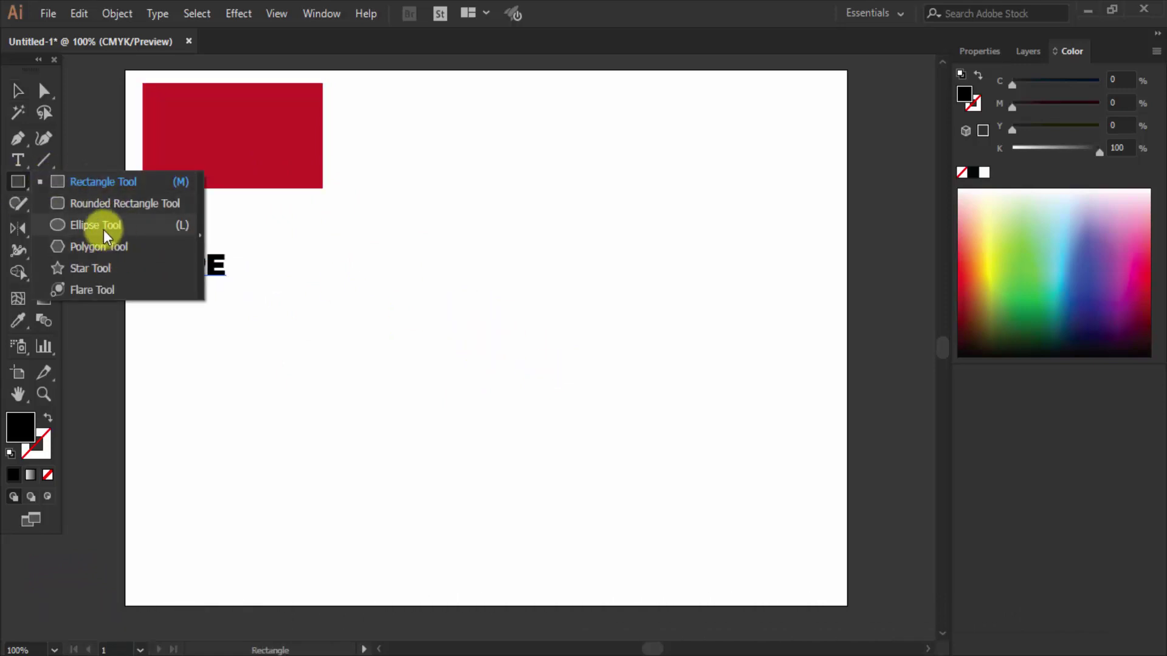
click(113, 248)
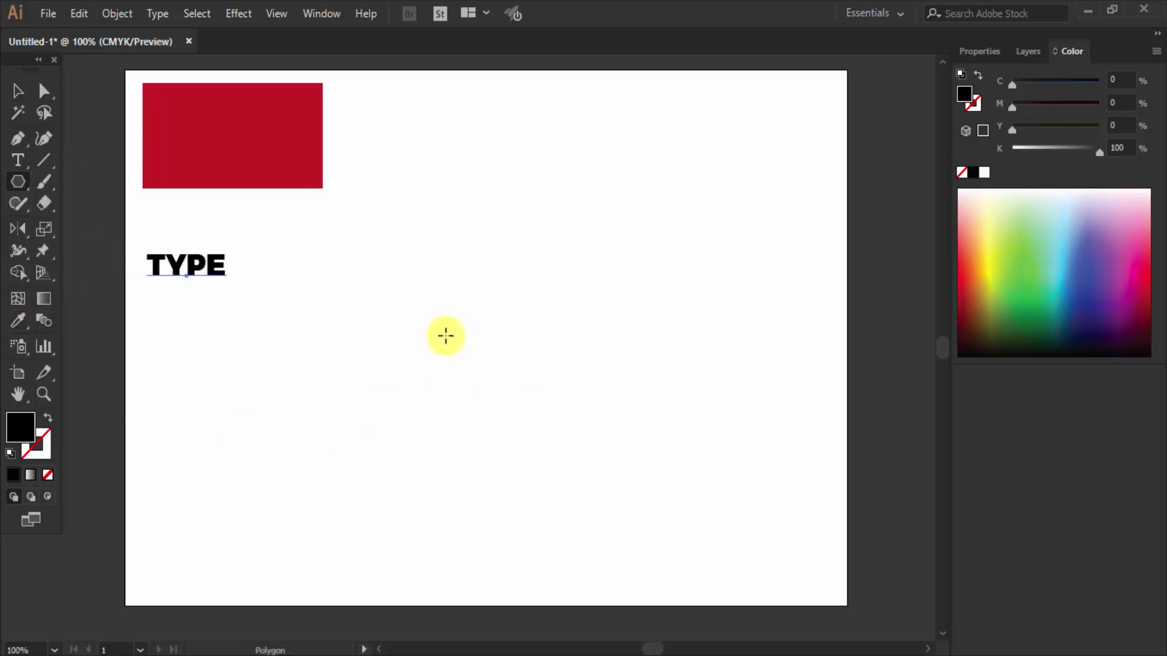
drag(399, 290, 428, 330)
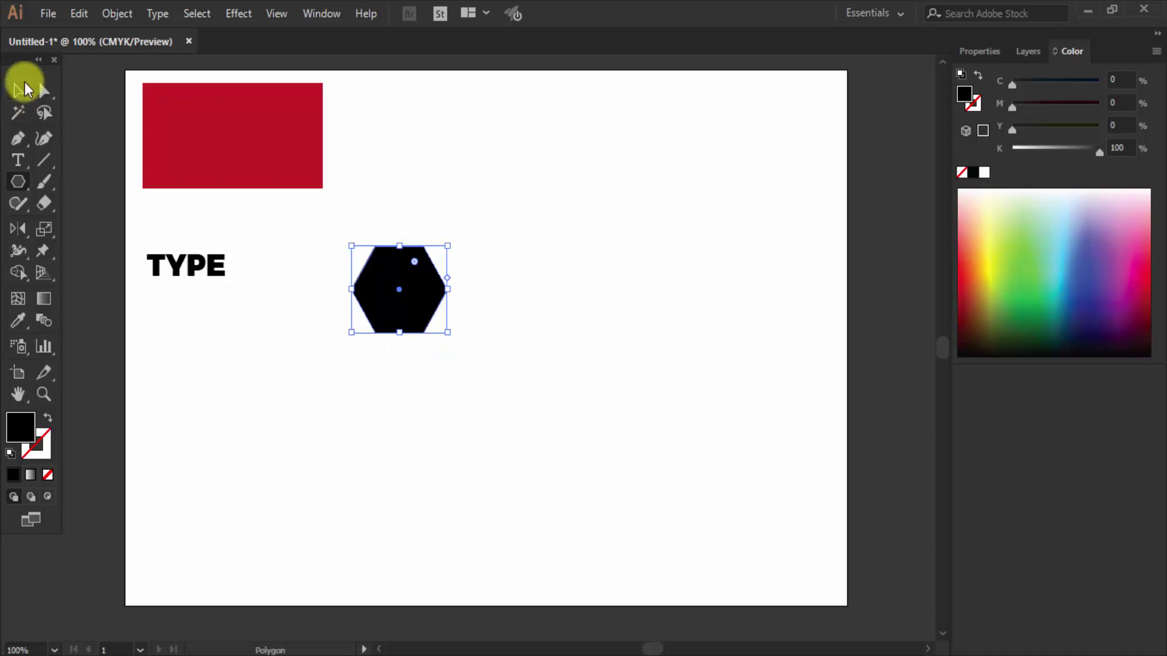
click(18, 90)
drag(393, 274, 414, 309)
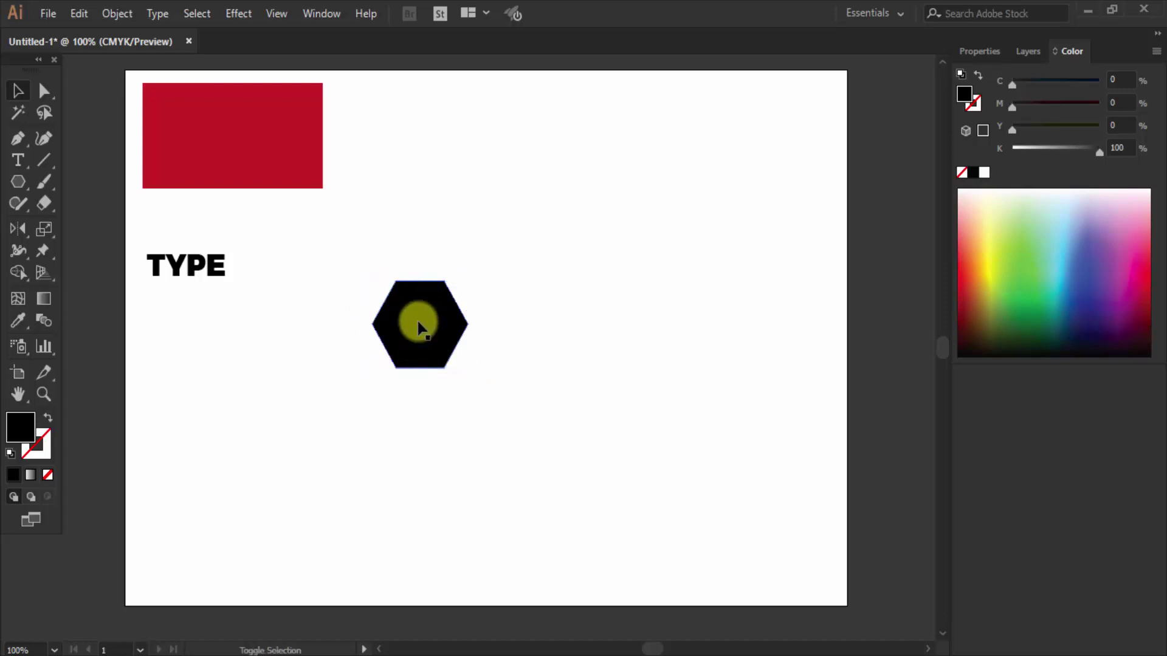
Step: Duplicate the hexagon into a four-hexagon cluster and move it up and right
mouse_move(417, 301)
mouse_down()
mouse_move(421, 406)
mouse_move(406, 398)
mouse_up()
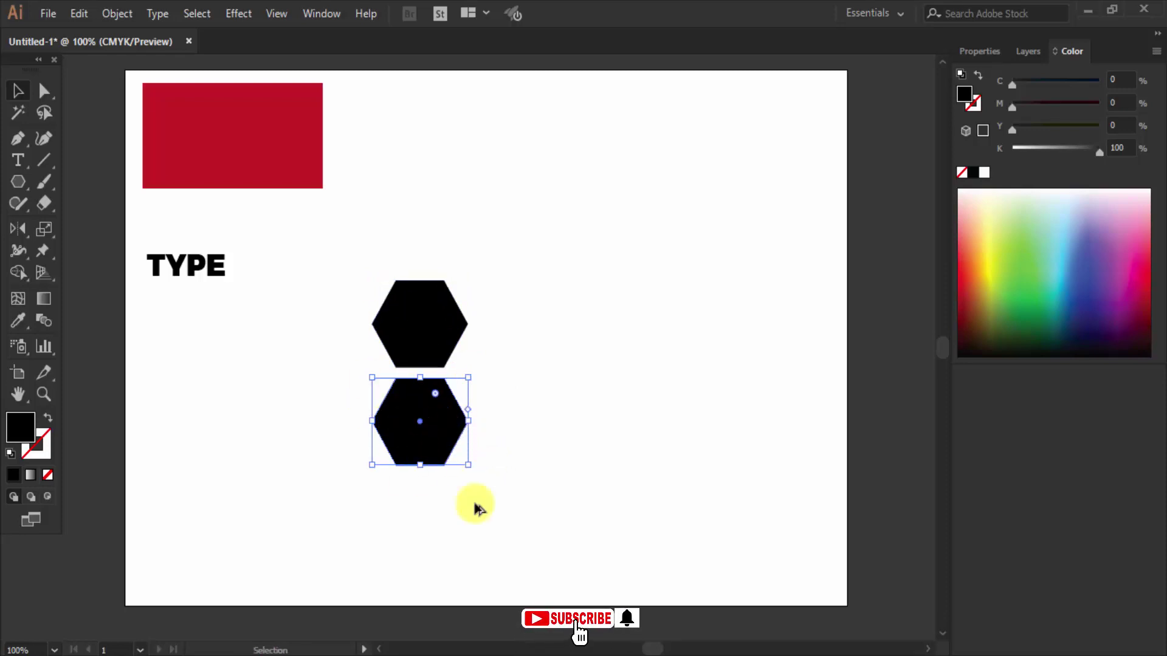
drag(416, 430, 496, 382)
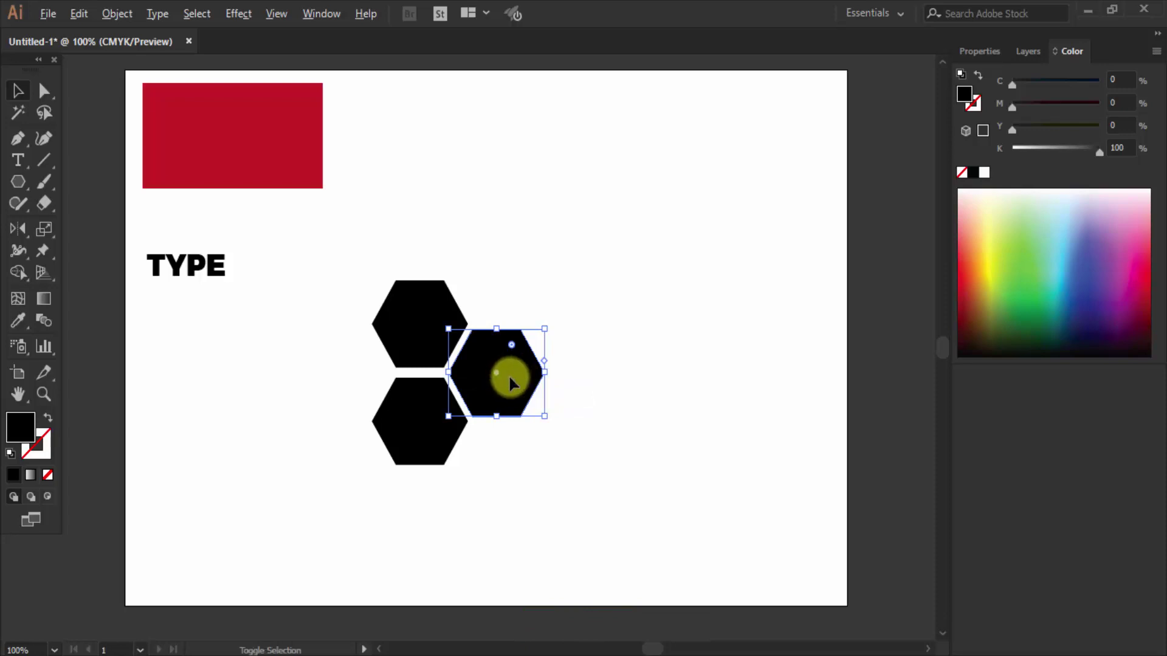
drag(514, 380, 334, 382)
key(ctrl+shift+a)
scroll(413, 408, down, 1)
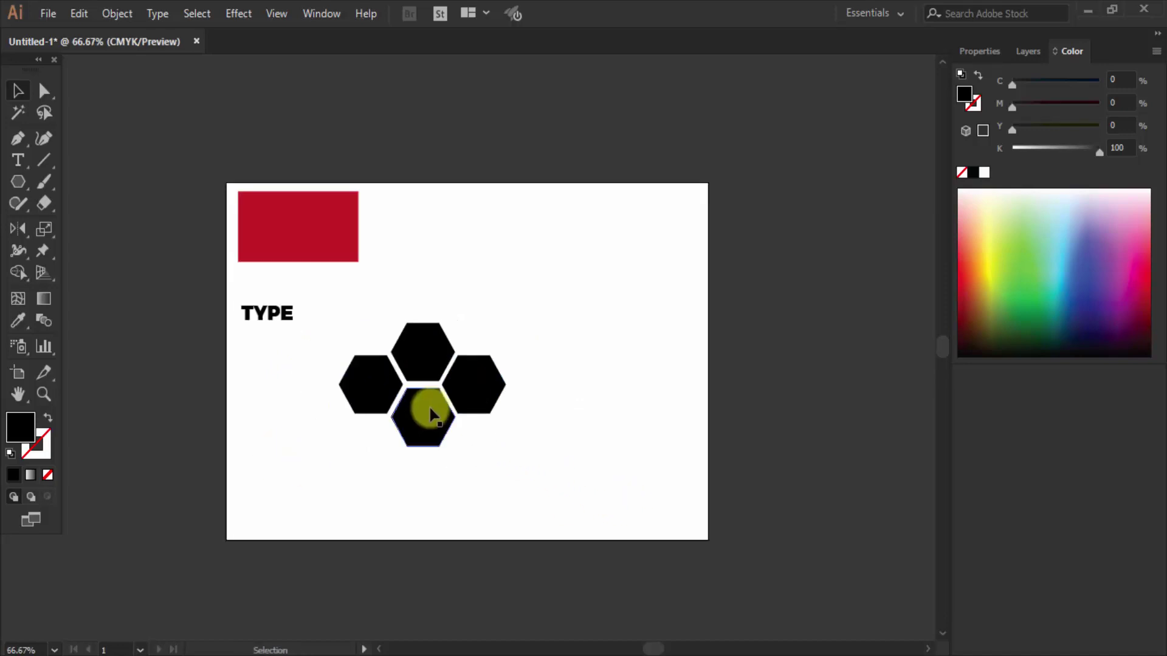
drag(553, 254, 334, 449)
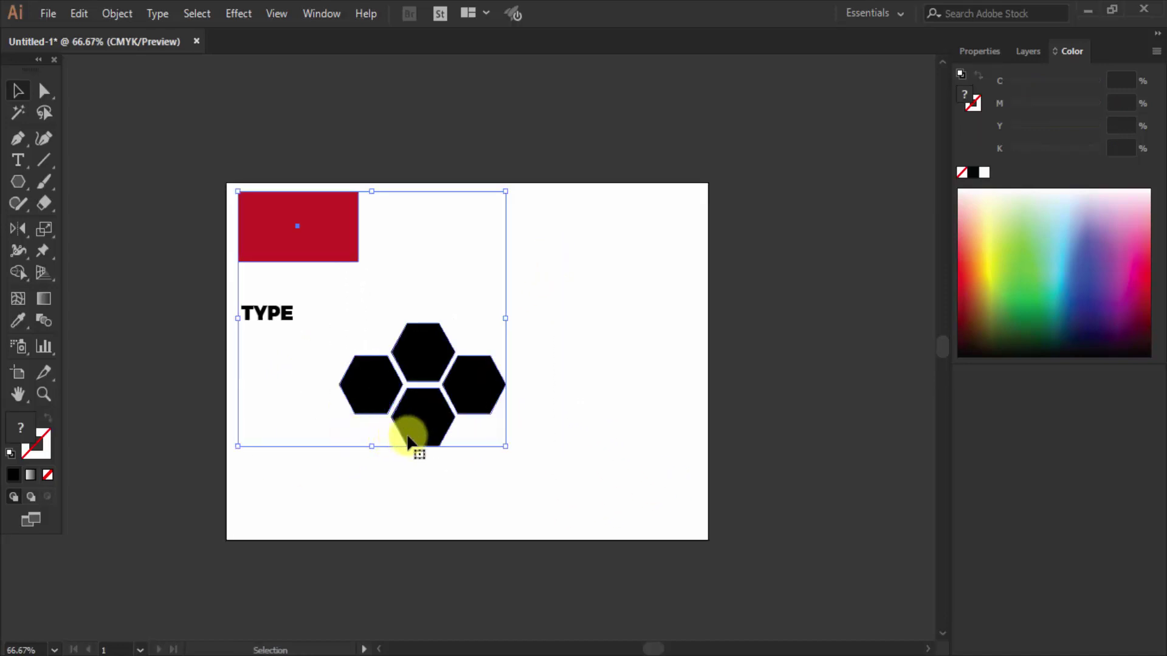
click(579, 321)
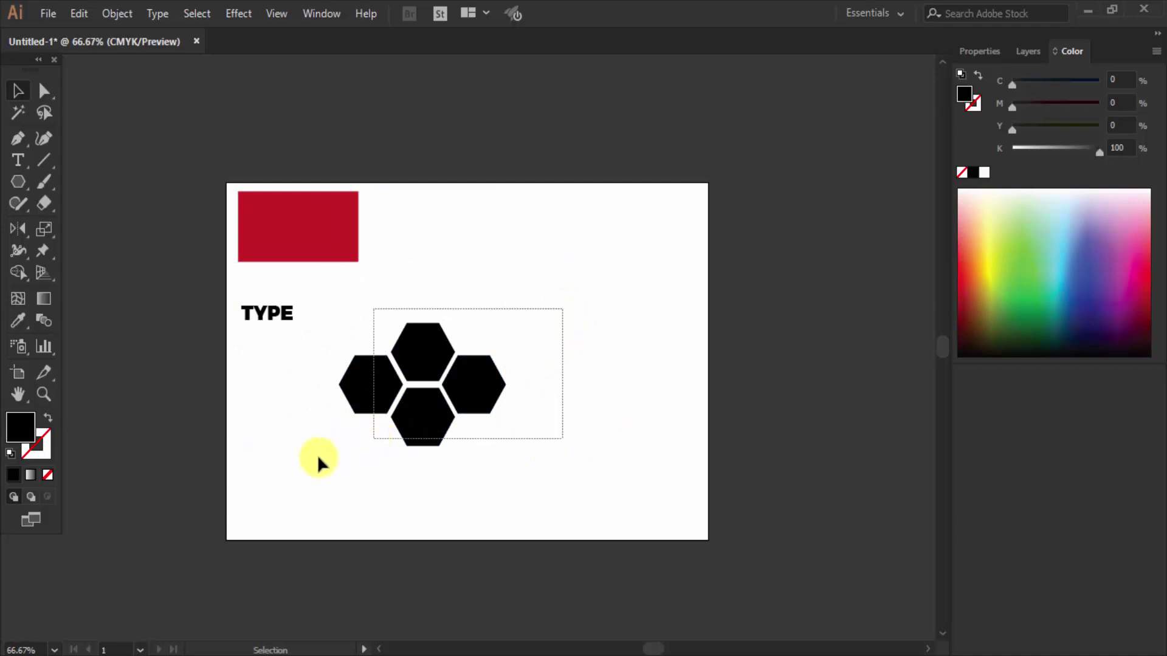
drag(423, 422, 551, 354)
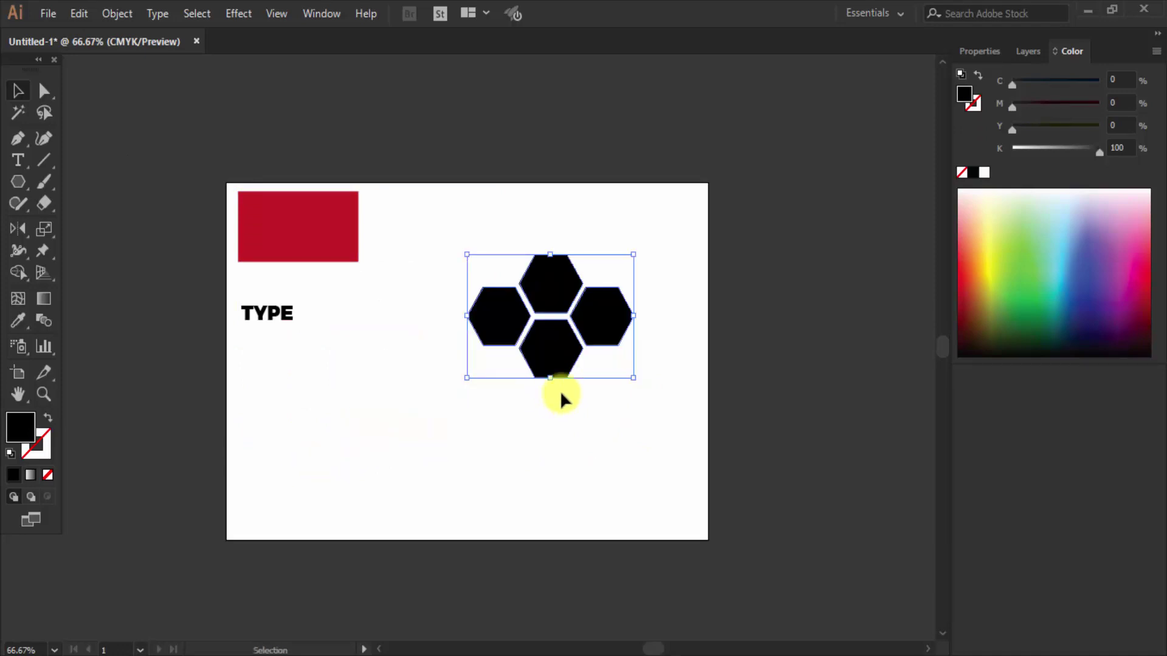
scroll(593, 320, up, 1)
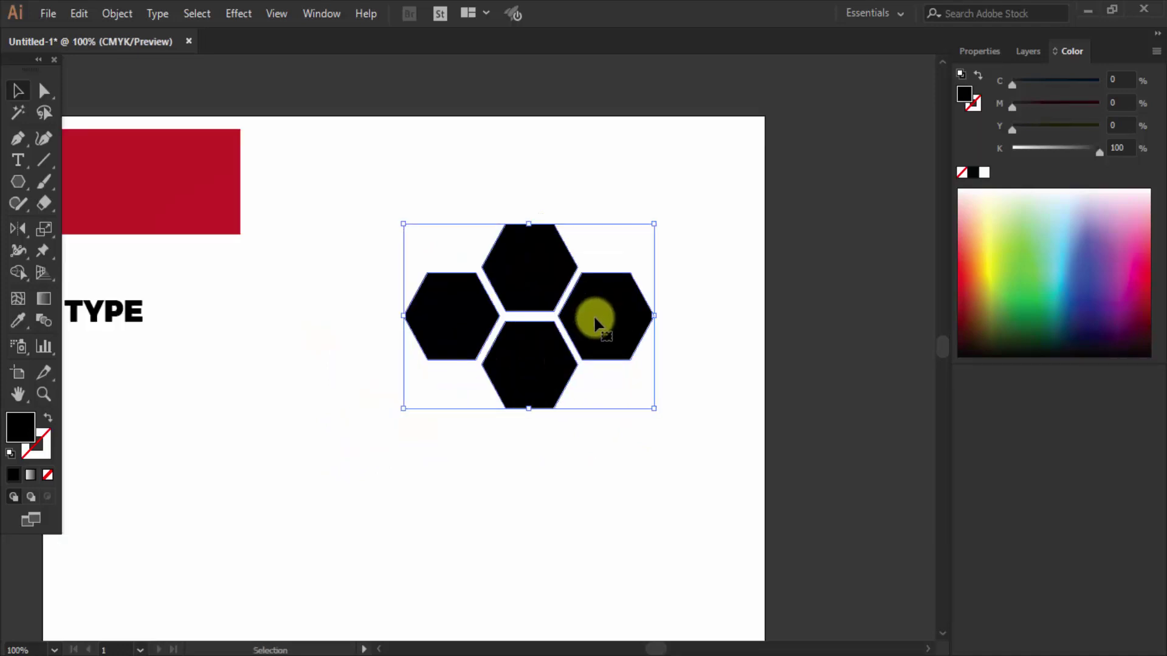
Step: Copy the hexagon cluster down-left and down-right to fill out the honeycomb, then select it all
mouse_move(562, 360)
mouse_down()
mouse_move(348, 465)
mouse_move(466, 419)
mouse_up()
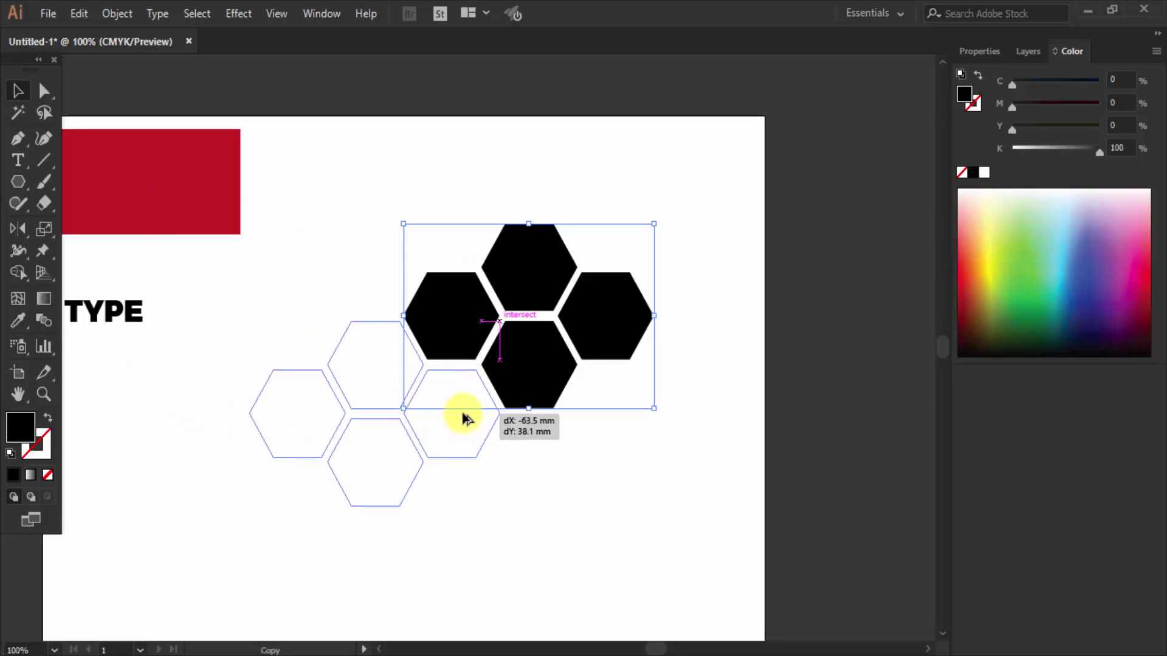
drag(453, 479, 454, 479)
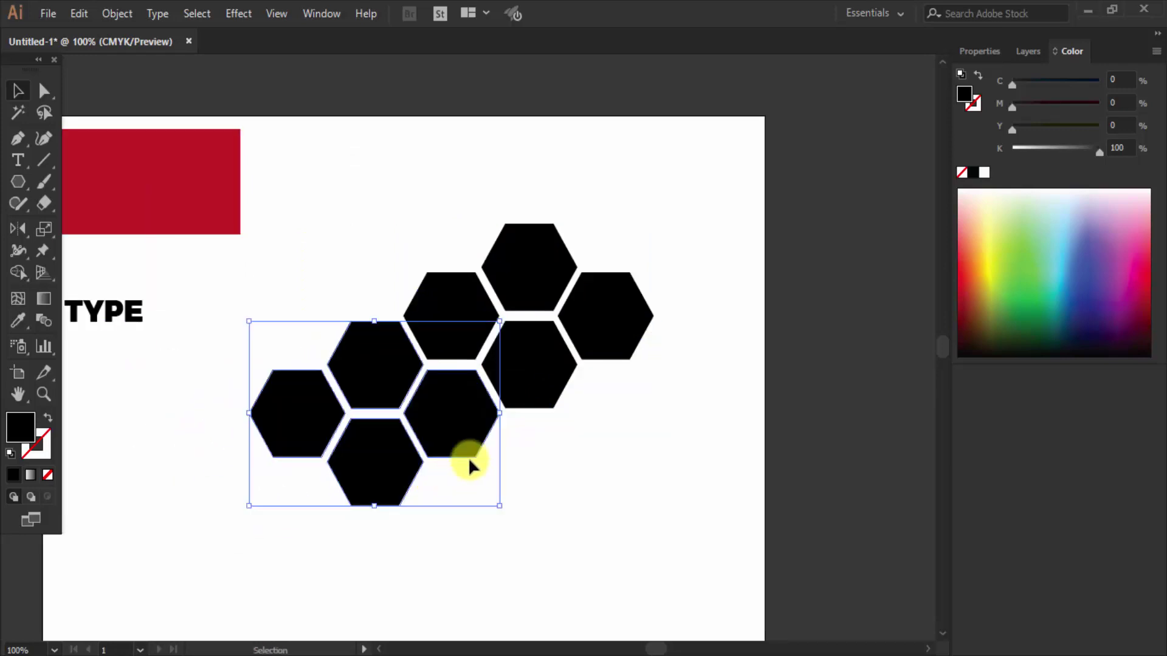
drag(686, 221, 287, 500)
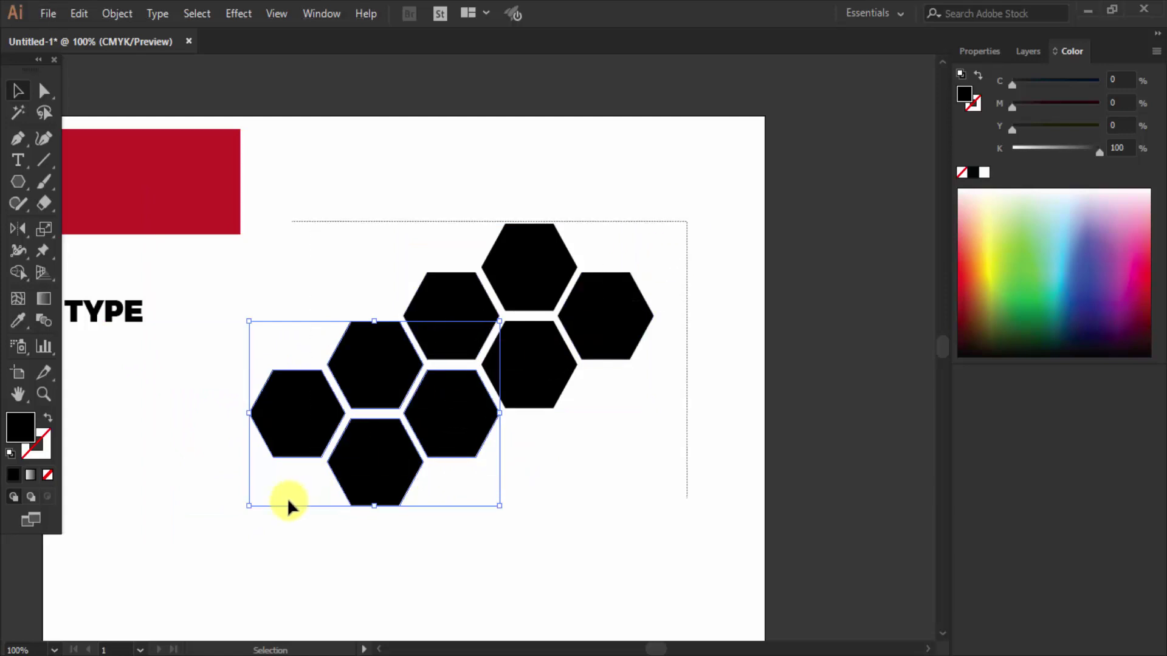
drag(545, 240, 631, 378)
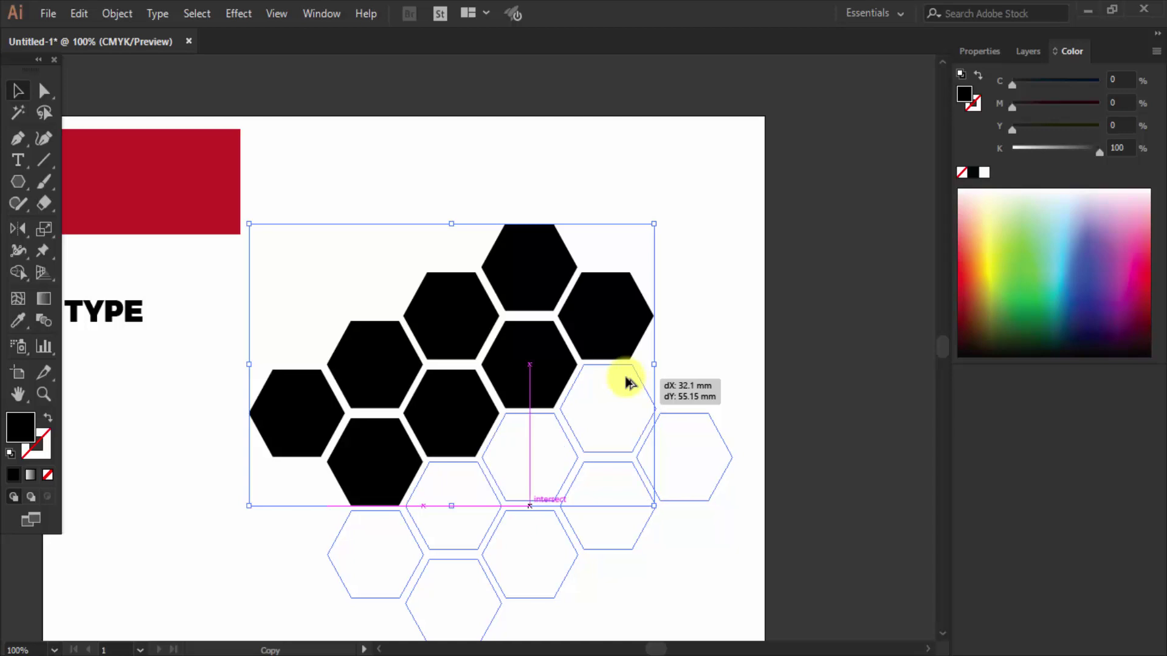
drag(630, 378, 626, 380)
scroll(489, 325, down, 2)
drag(640, 241, 408, 516)
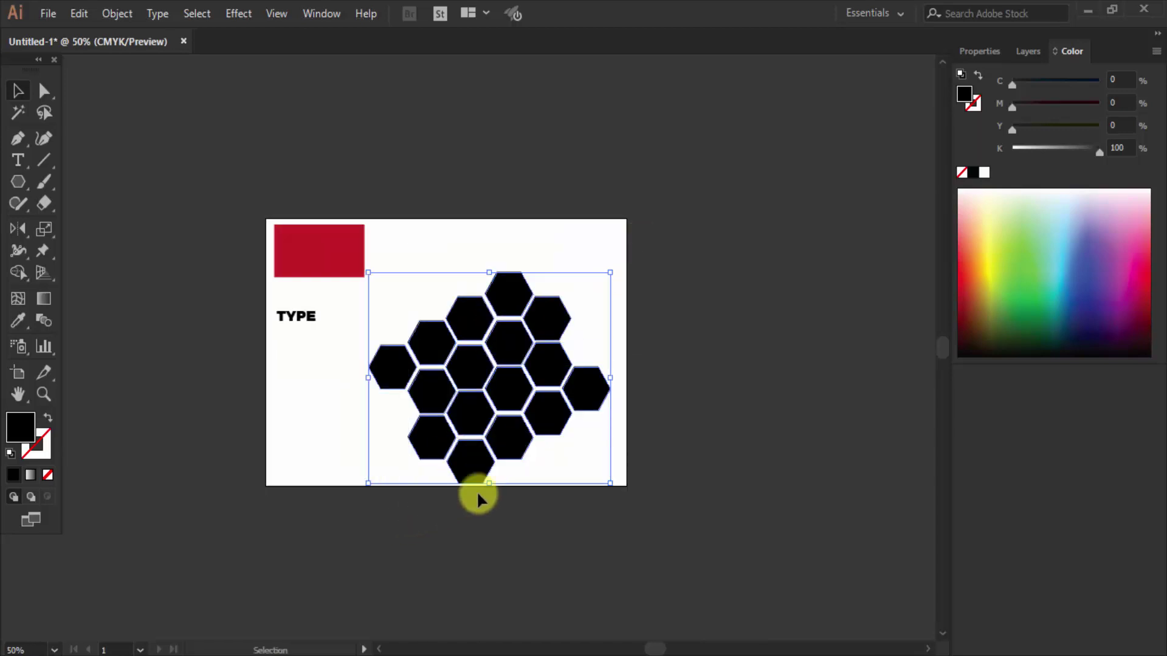
Step: Group all the hexagons and preview a Flag warp envelope on them
right_click(521, 353)
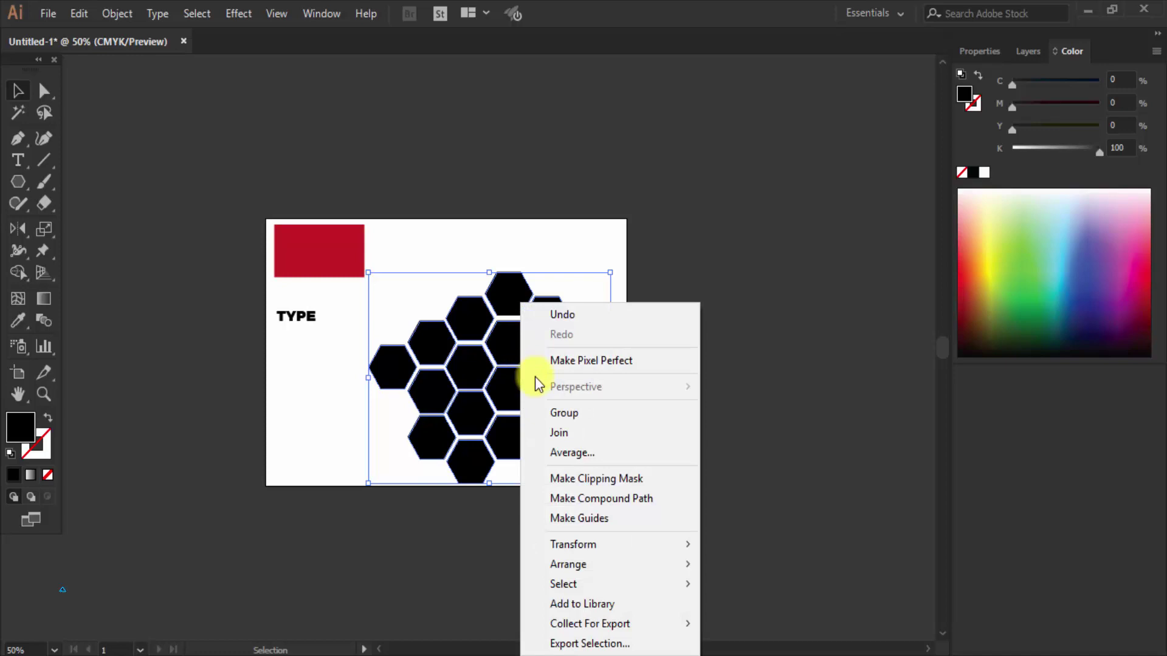
click(568, 413)
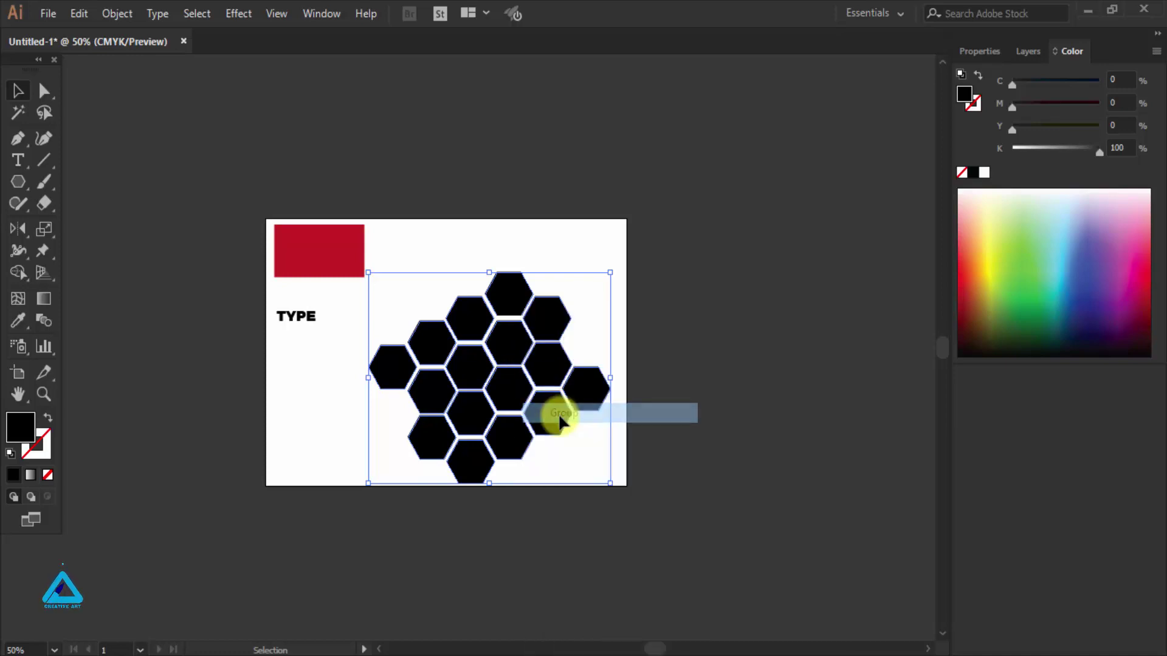
click(122, 15)
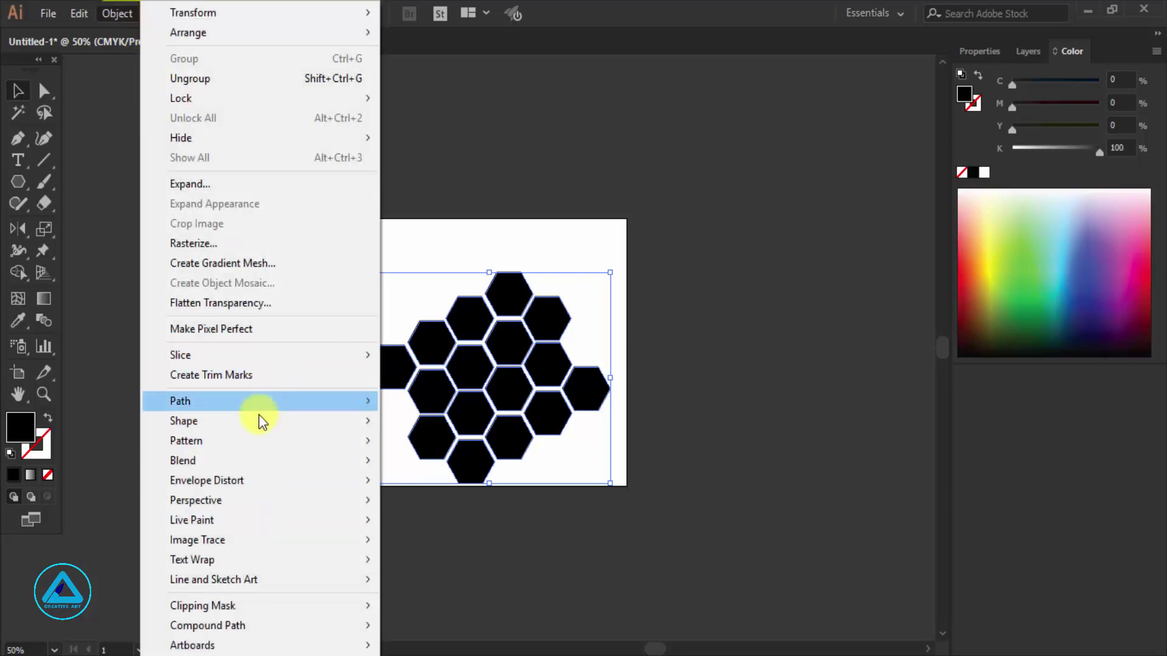
mouse_move(206, 481)
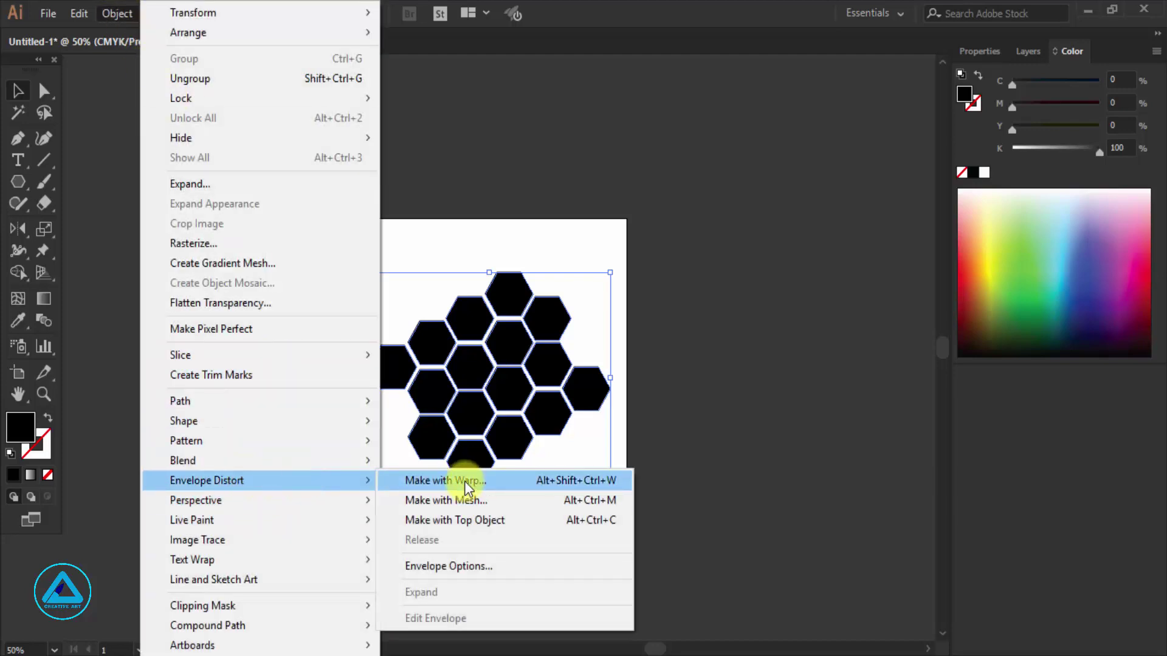
click(465, 481)
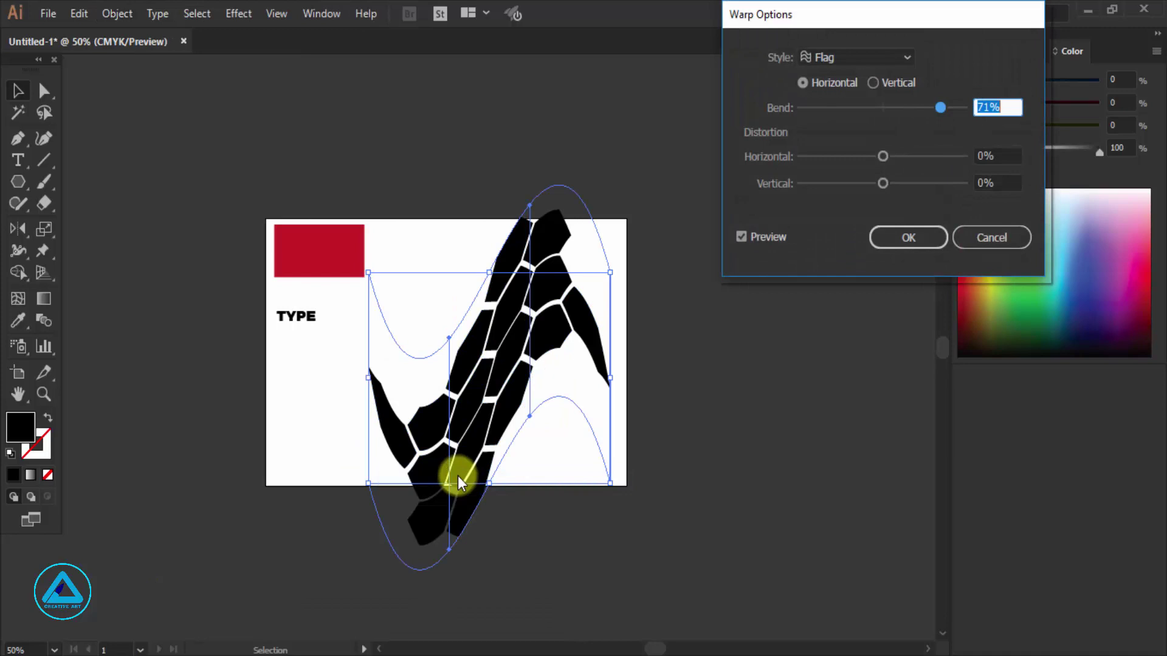
Step: Switch the warp style to Arc, cancel the warp, and delete the hexagon group
click(882, 64)
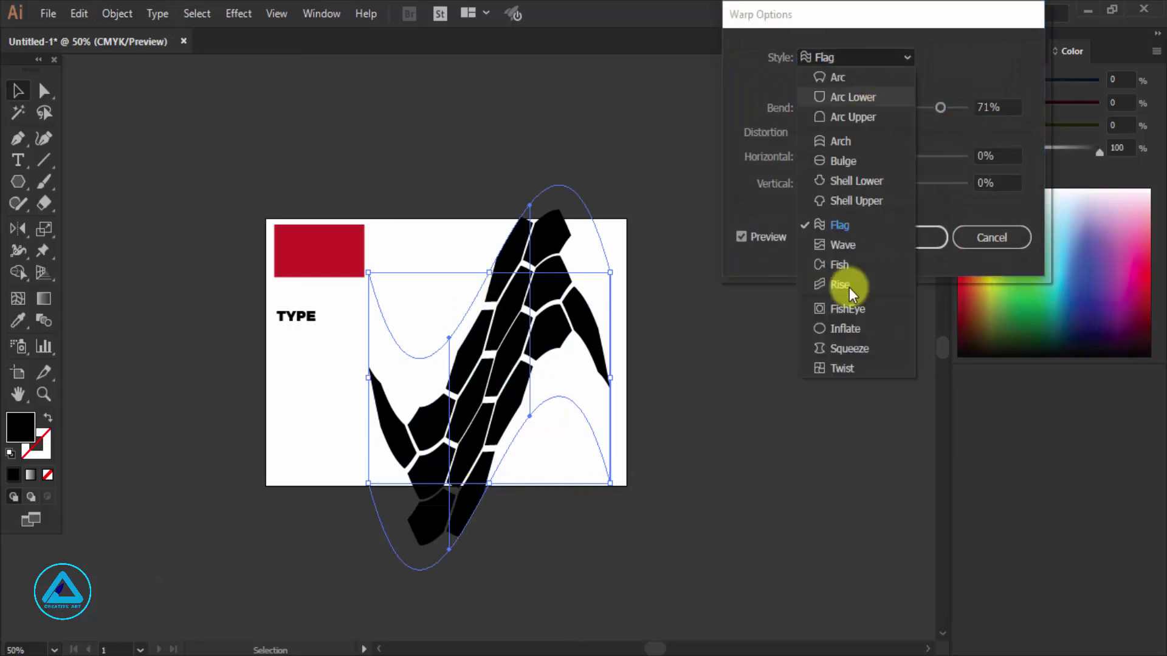
click(845, 77)
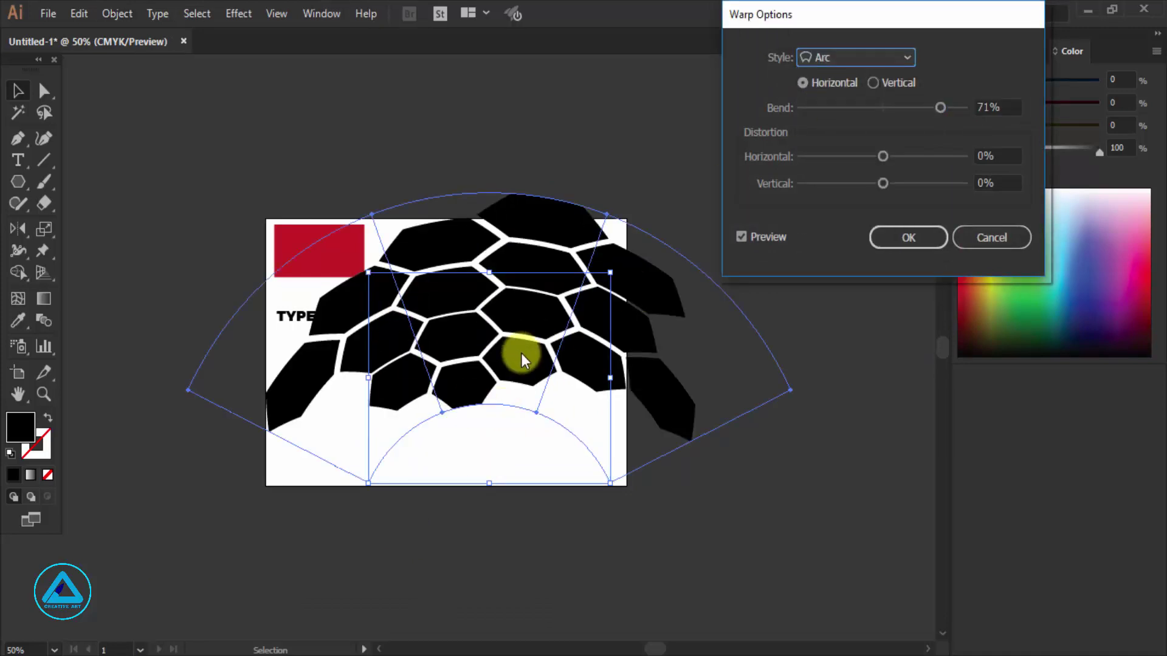
click(991, 237)
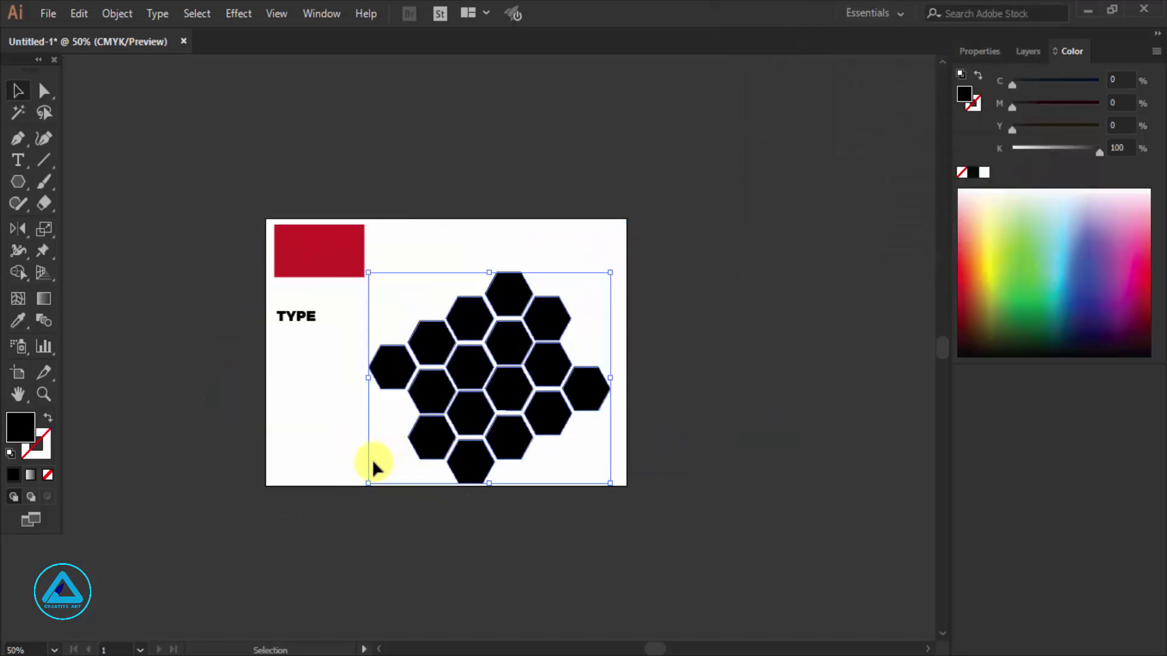
key(Delete)
Step: Move the red rectangle down beside TYPE and resize it into a square
click(334, 248)
click(501, 438)
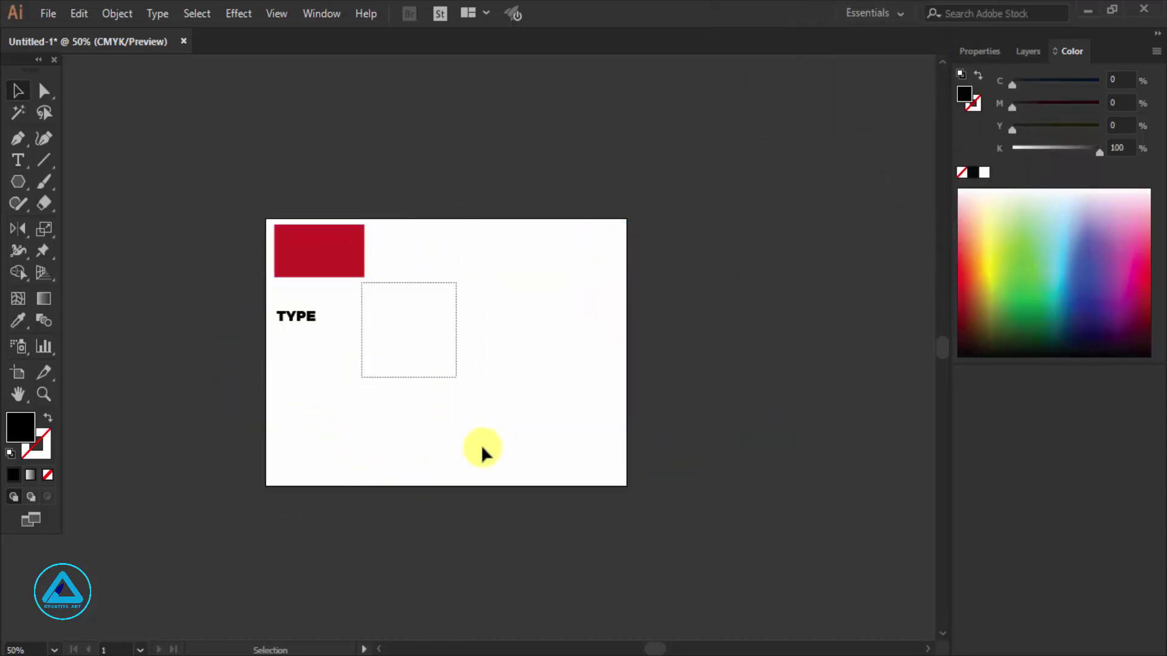
mouse_move(364, 226)
mouse_down()
mouse_move(476, 357)
mouse_move(429, 357)
mouse_move(406, 389)
mouse_move(417, 323)
mouse_up()
scroll(417, 323, up, 2)
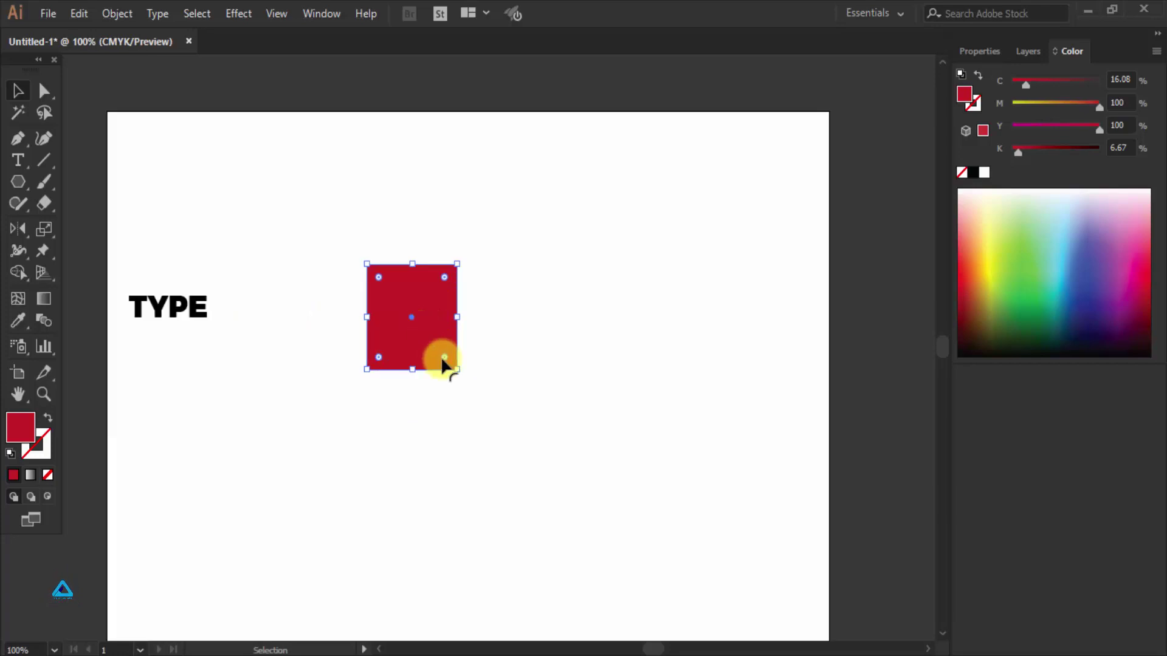
mouse_move(457, 368)
mouse_down()
mouse_move(445, 339)
mouse_move(346, 248)
mouse_up()
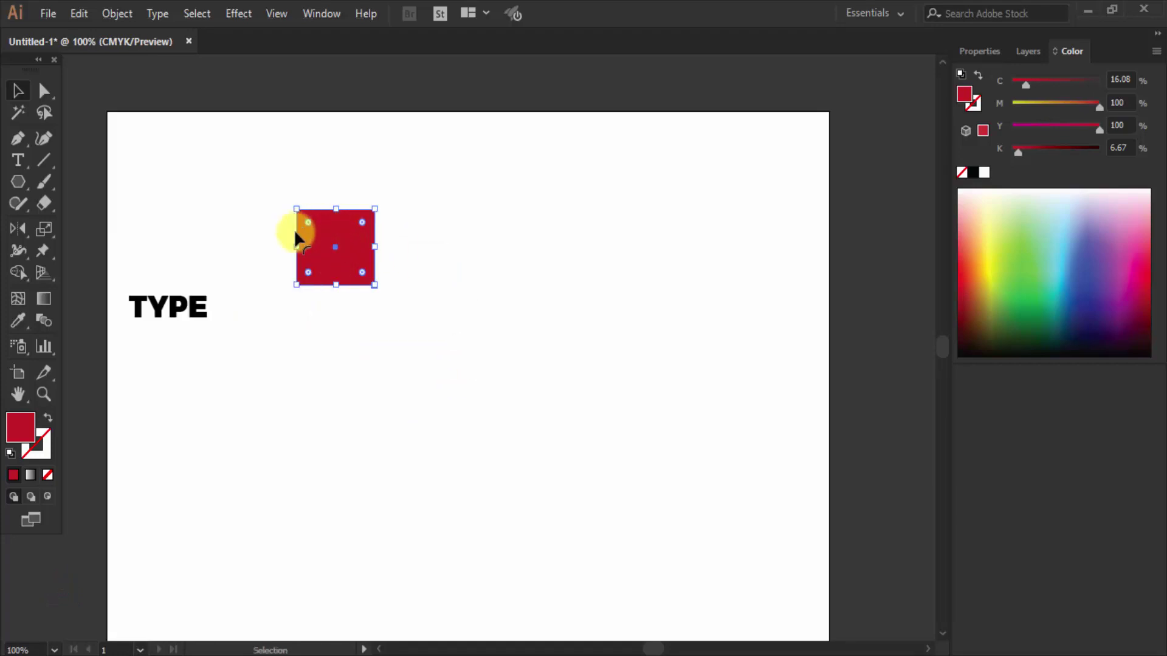
Step: Copy the red square to the right into a row of five squares
drag(322, 236, 405, 232)
key(ctrl+d)
key(ctrl+d)
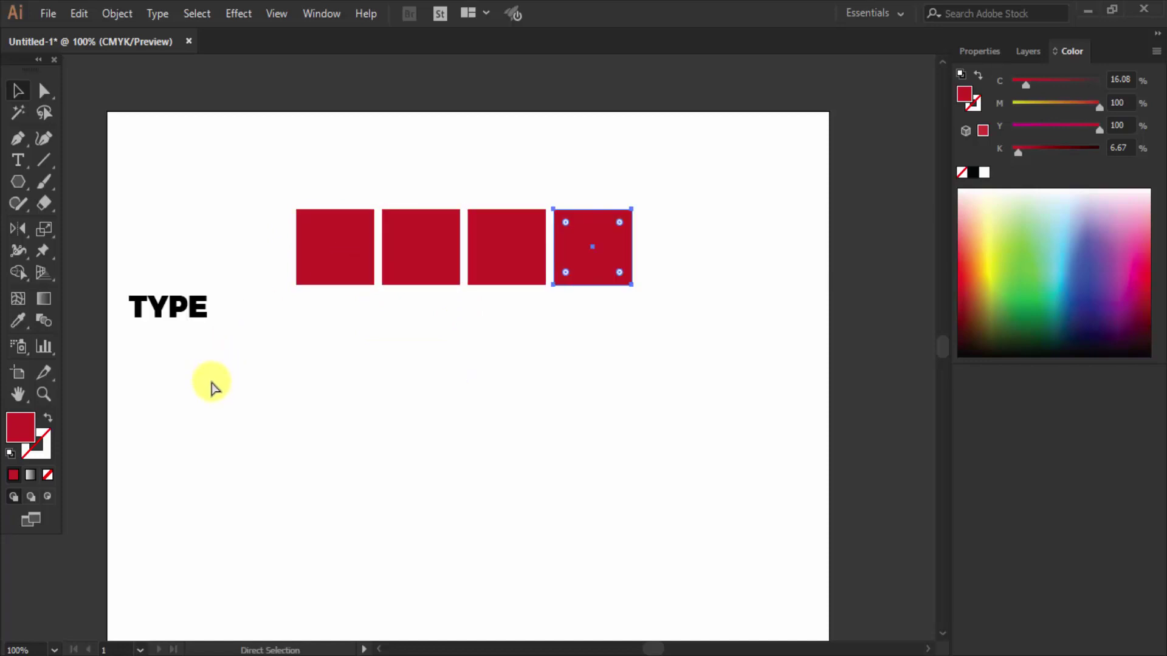
key(ctrl+d)
key(v)
drag(250, 201, 714, 295)
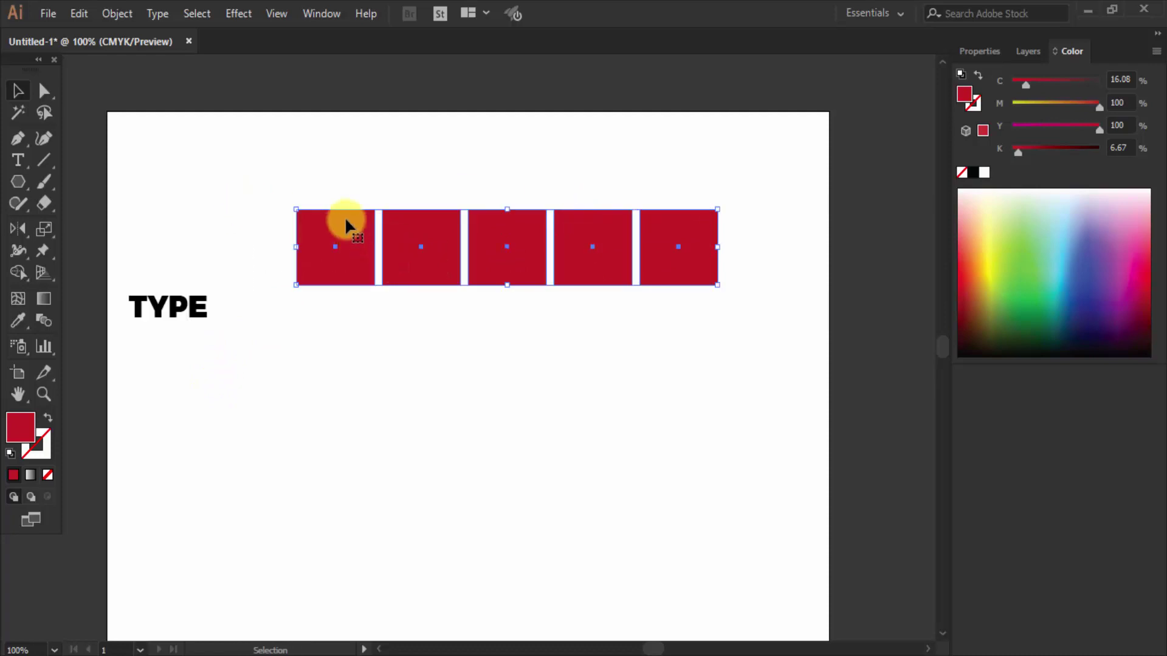
Step: Copy the row of squares downward into four rows, then select the whole grid
drag(345, 220, 339, 305)
key(a)
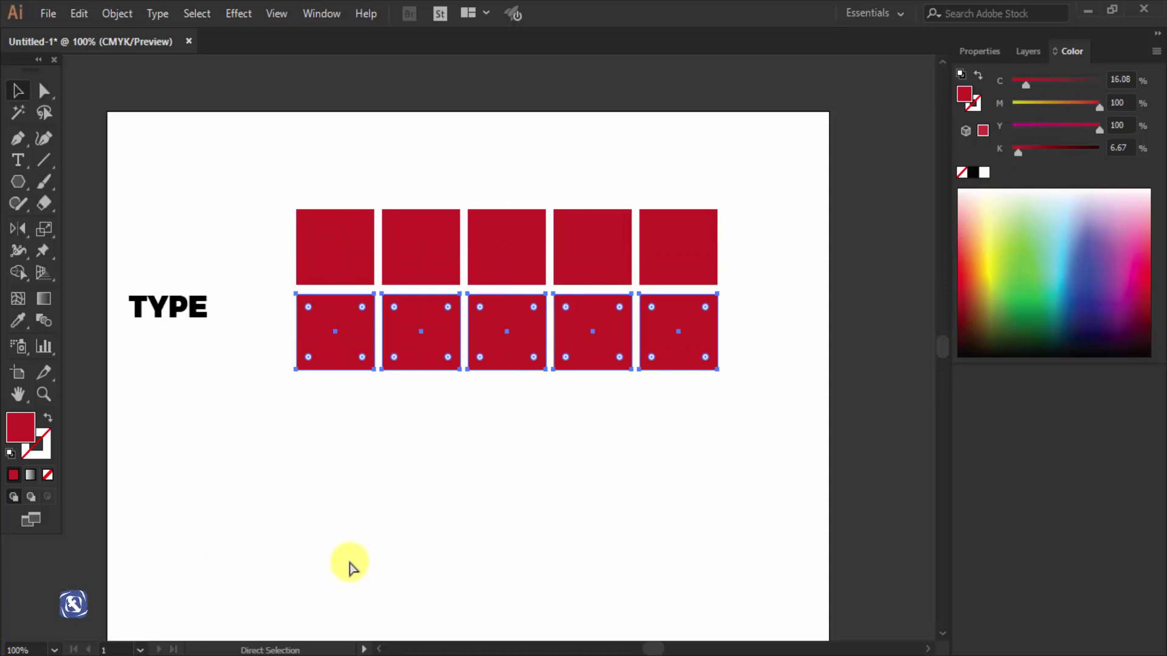
key(ctrl+d)
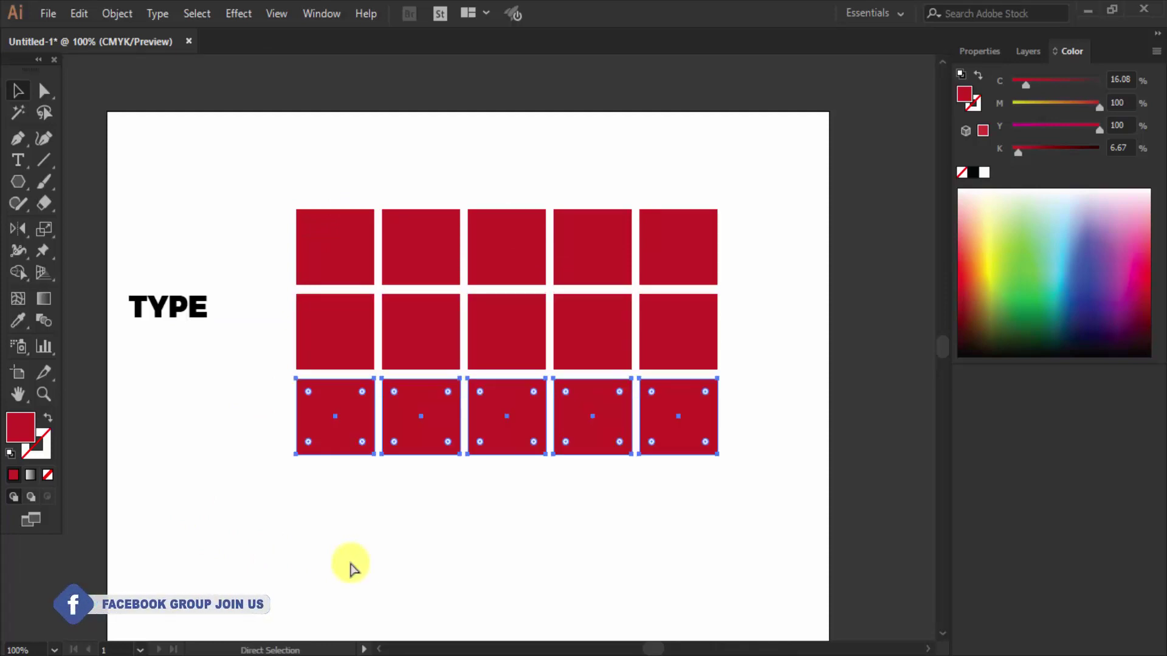
key(ctrl+d)
drag(263, 157, 705, 550)
Step: Preview Flag, Fish, Shell Upper and Arc warp styles on the red square grid, then close the warp dialog
key(v)
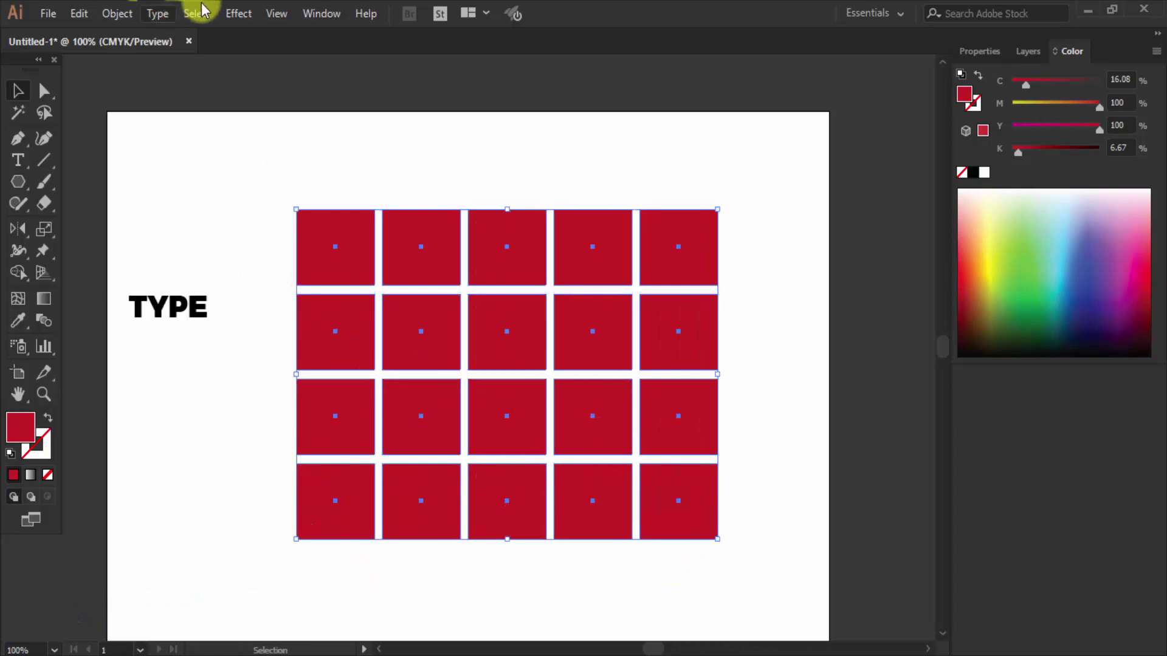
click(117, 13)
mouse_move(206, 480)
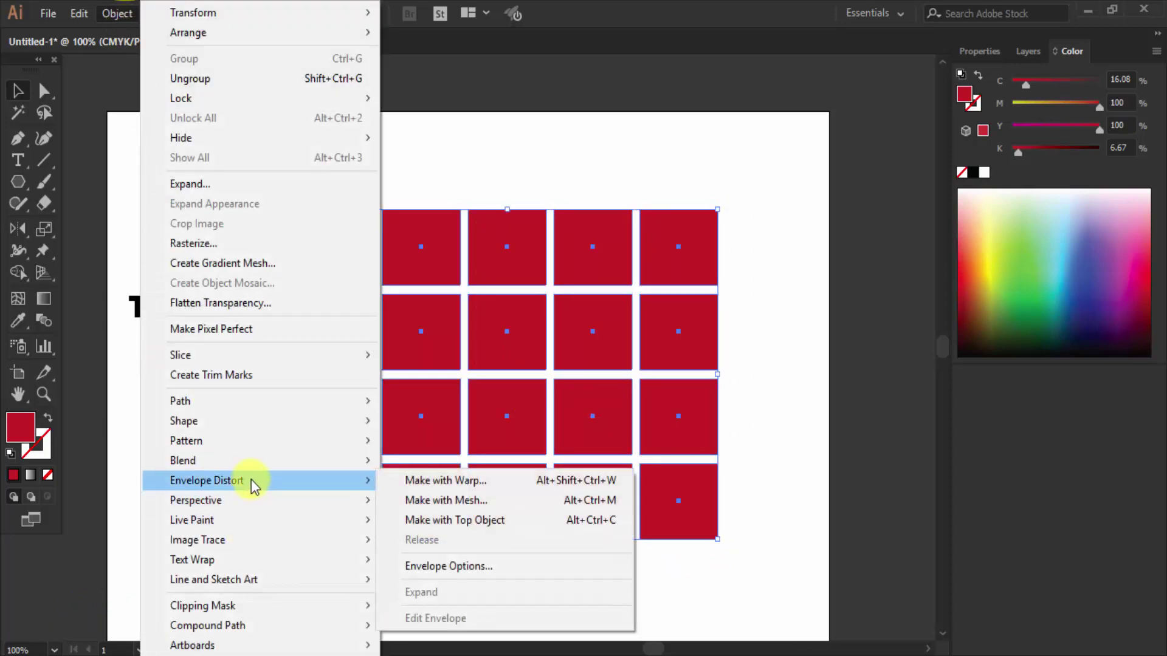
click(499, 481)
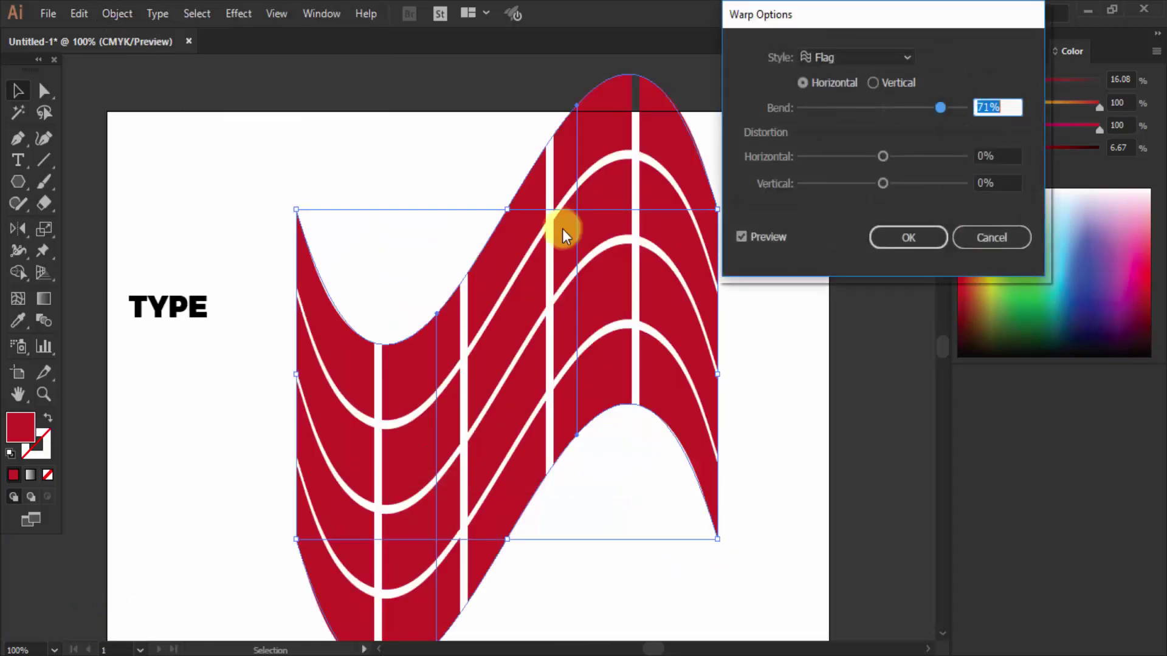
click(858, 59)
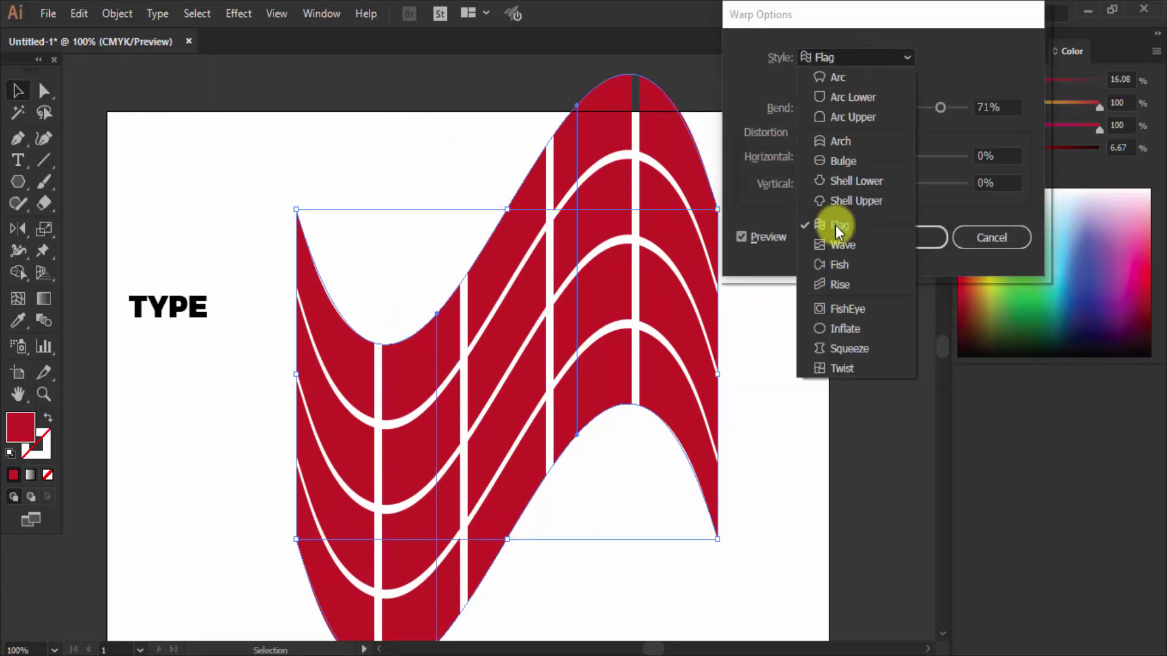
click(855, 266)
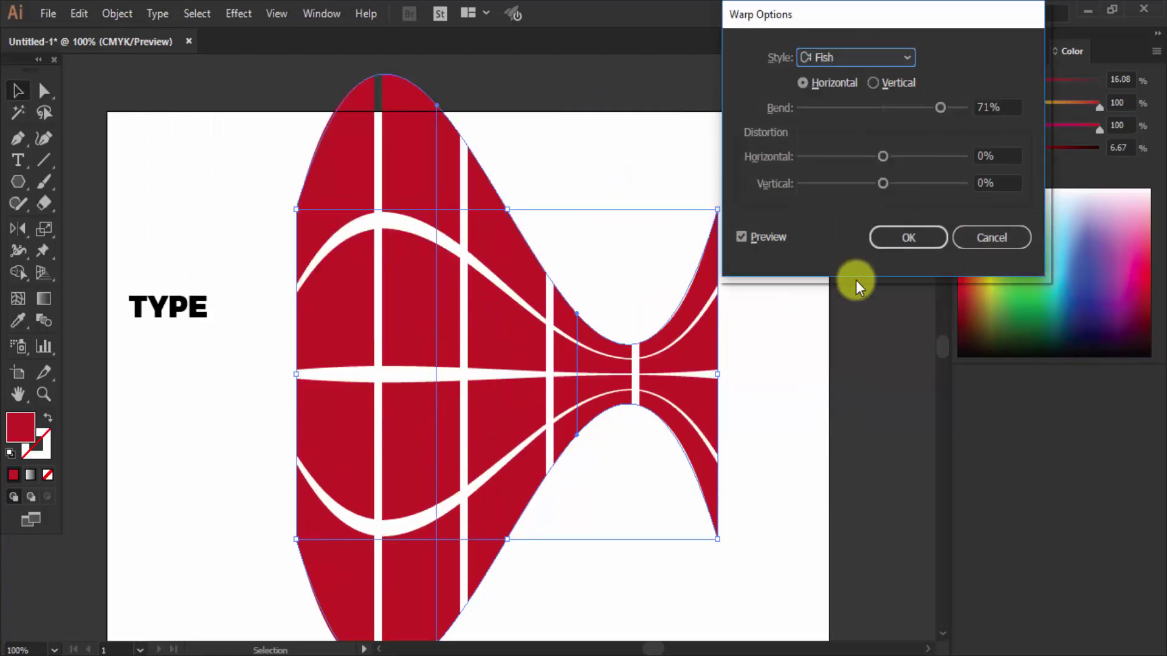
click(881, 61)
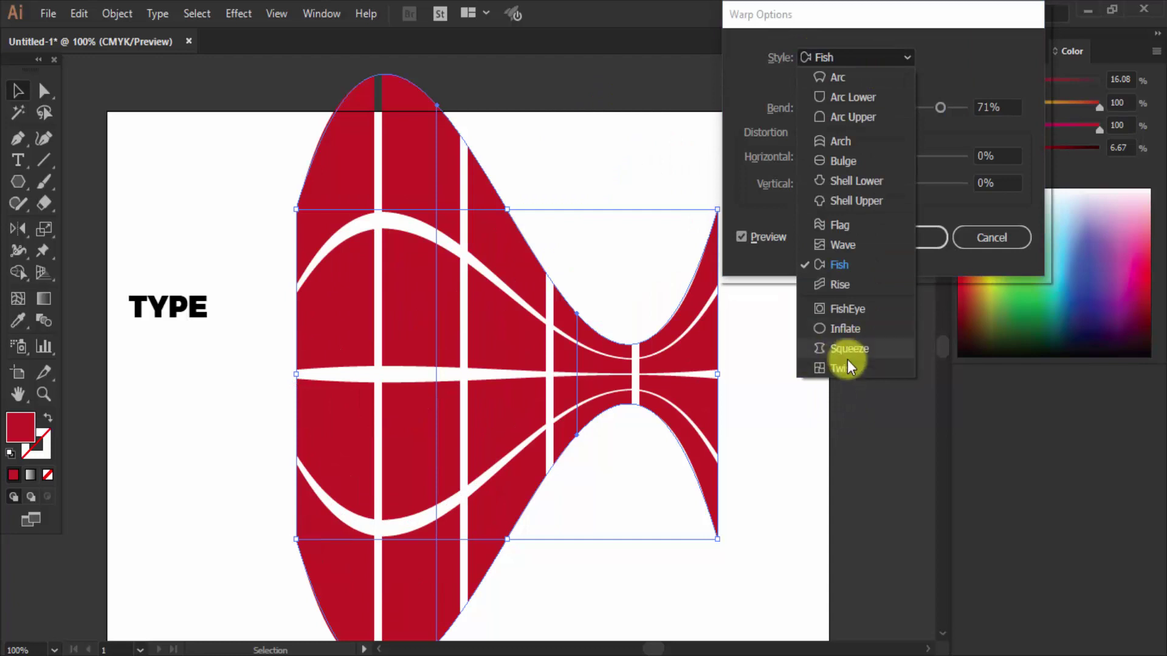
click(850, 203)
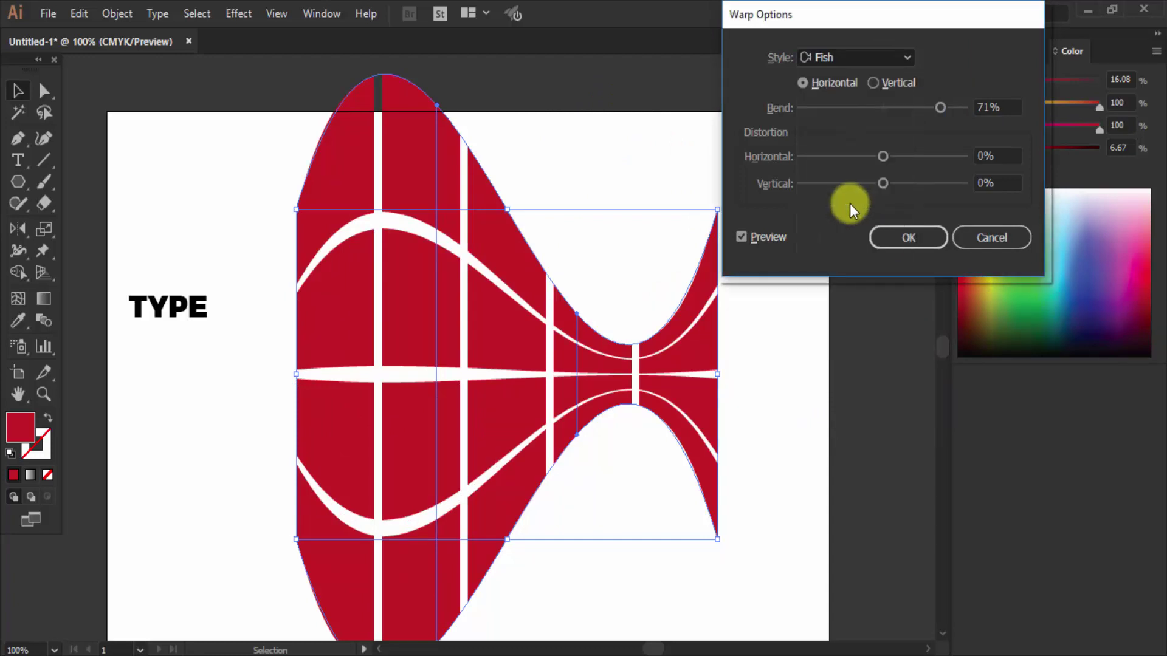
click(903, 56)
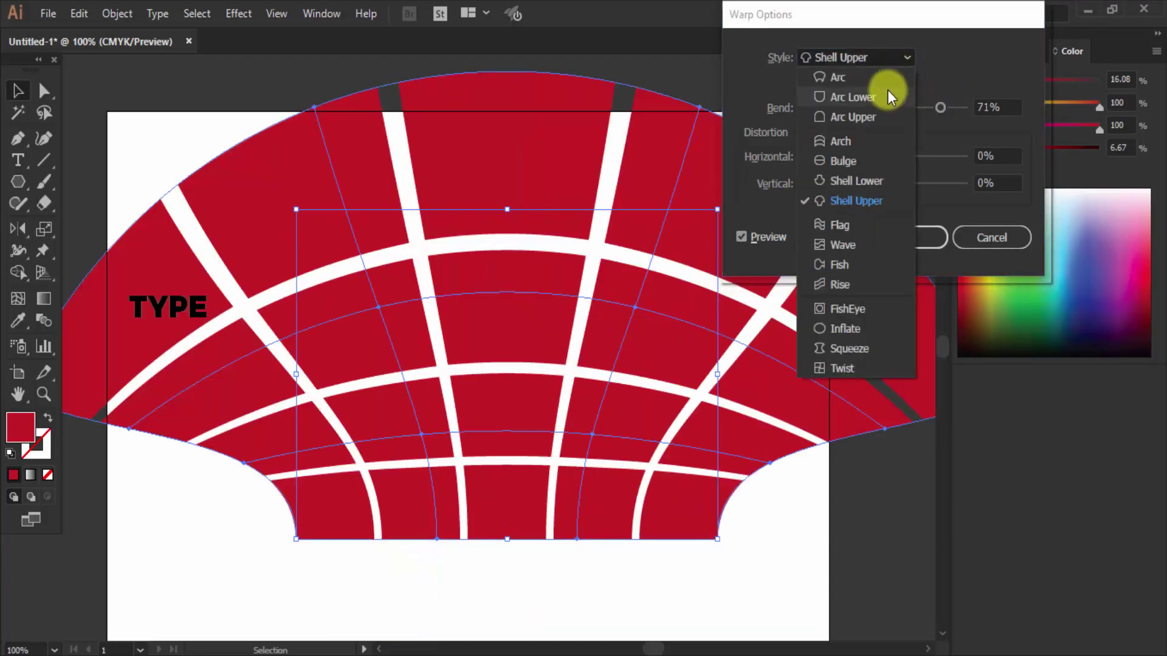
click(884, 80)
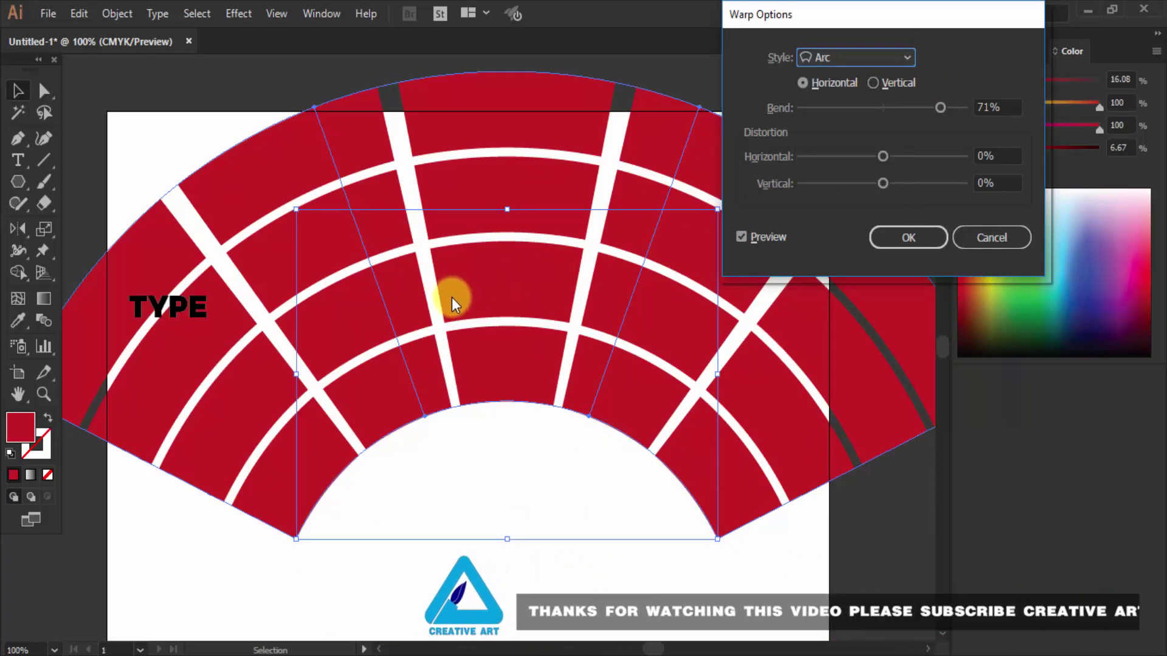
click(905, 235)
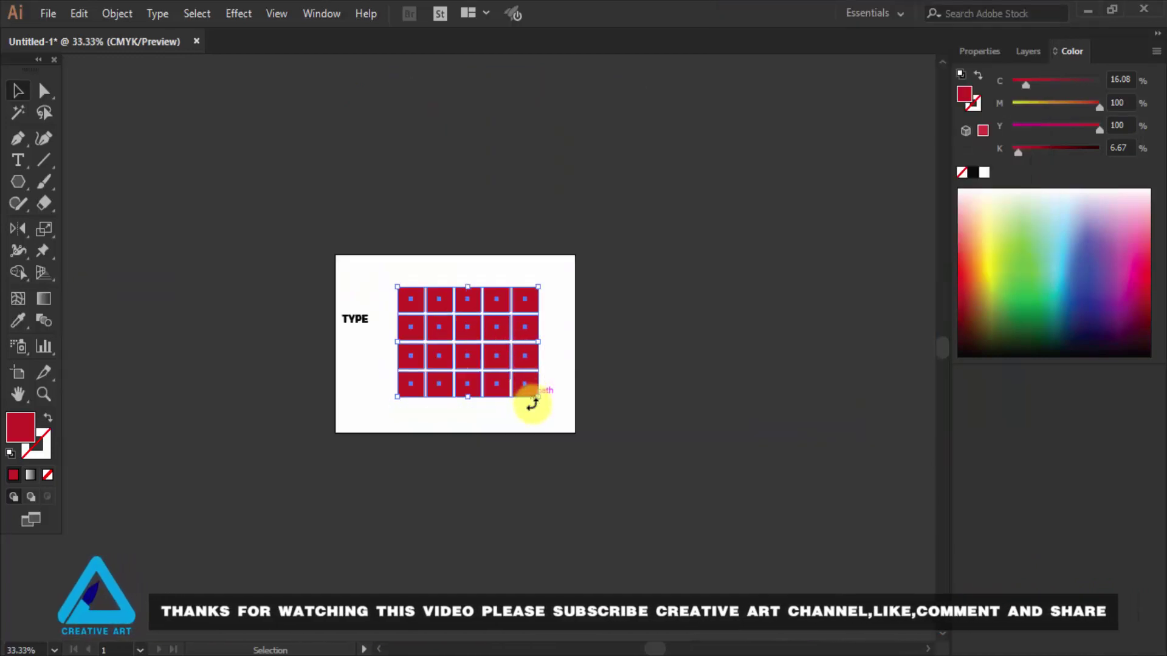
Step: Delete the red square grid and zoom the view to 100%
key(Delete)
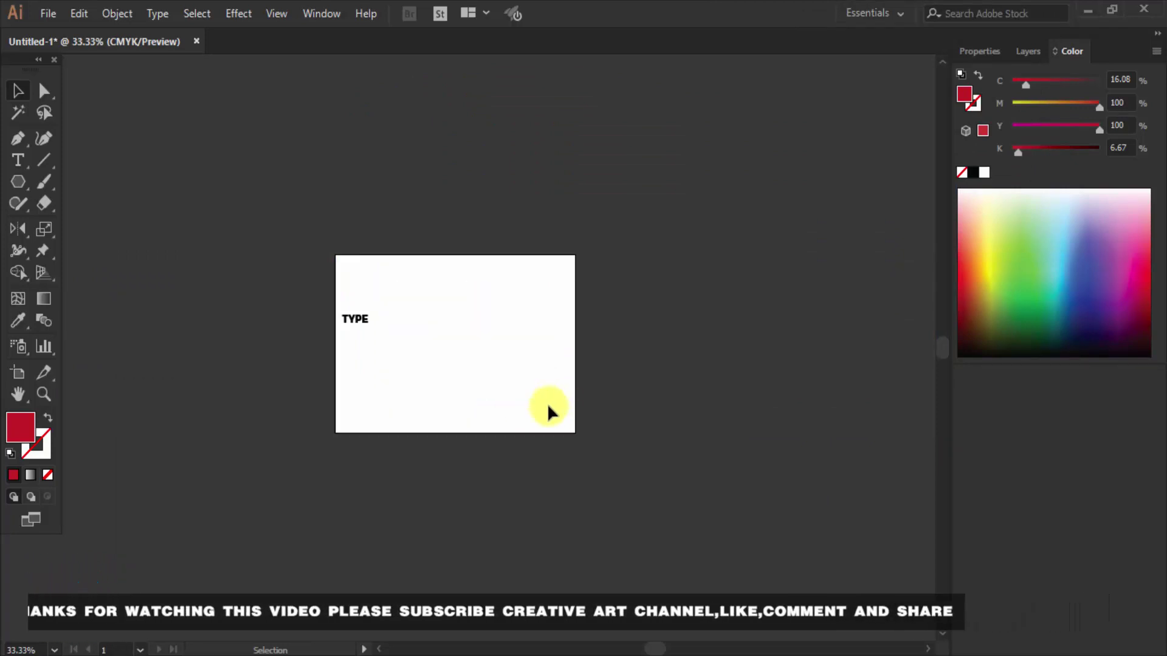
key(ctrl+plus)
key(ctrl+plus)
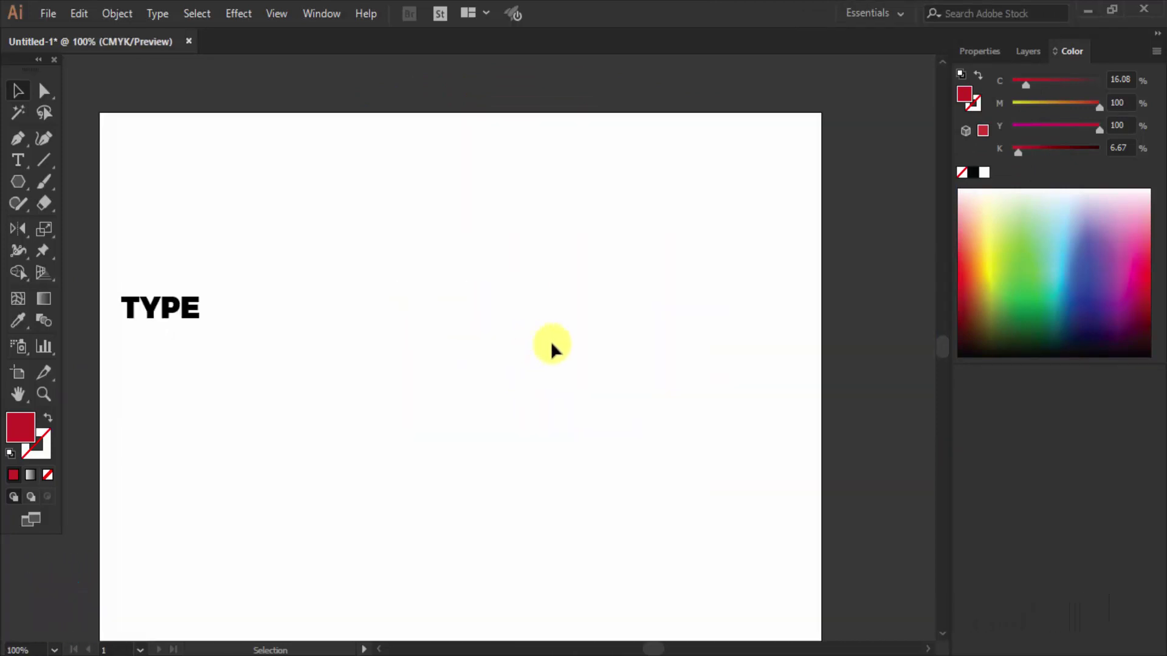
click(122, 14)
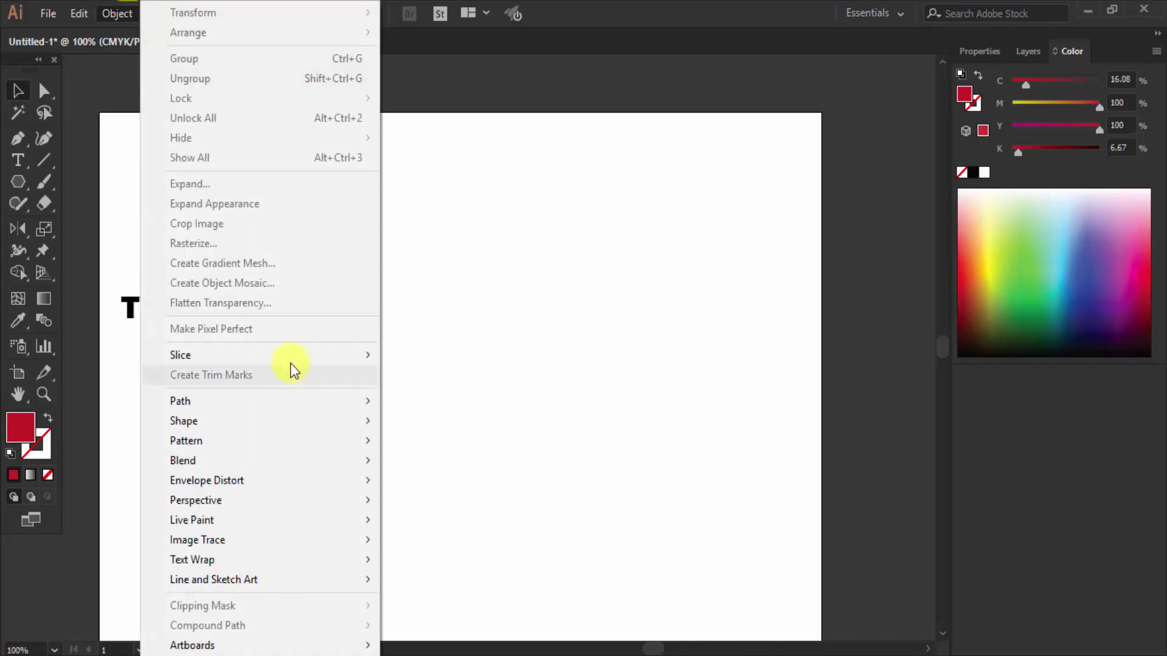
mouse_move(207, 481)
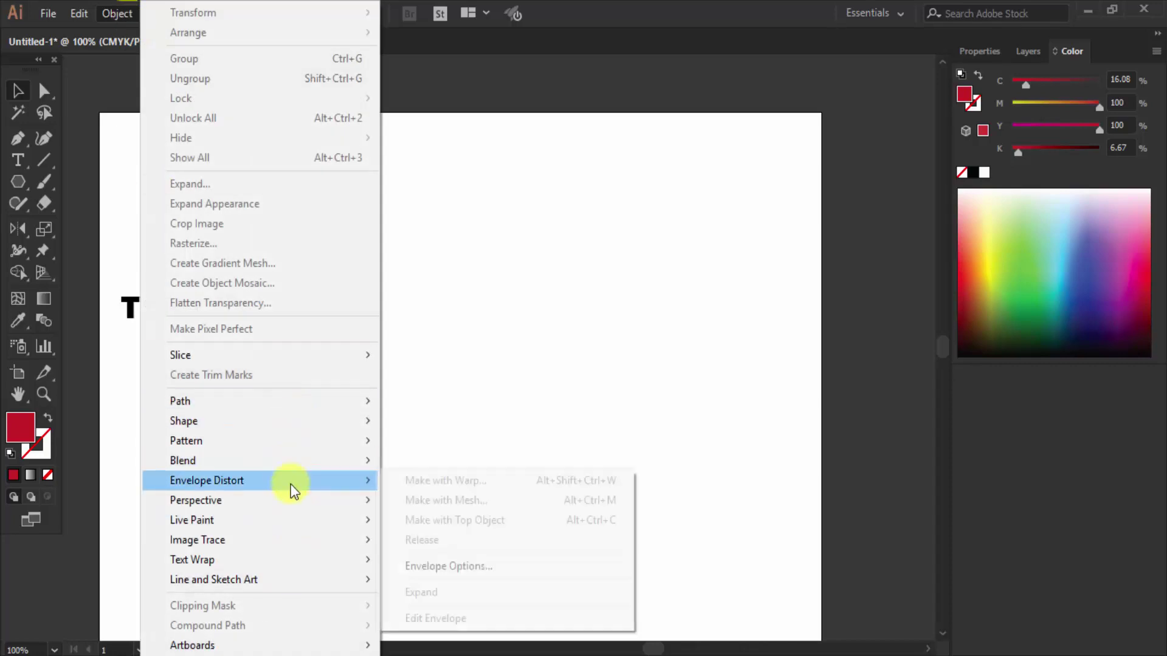
click(643, 377)
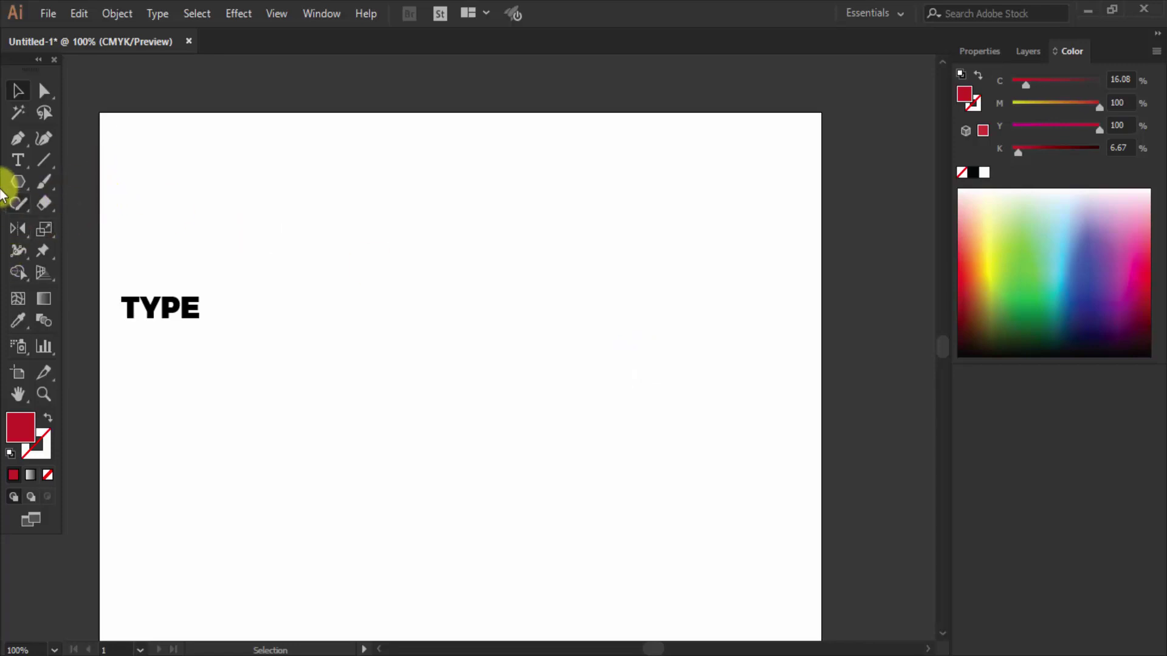
Step: Draw a large red rectangle on the artboard beside TYPE
drag(27, 183, 64, 181)
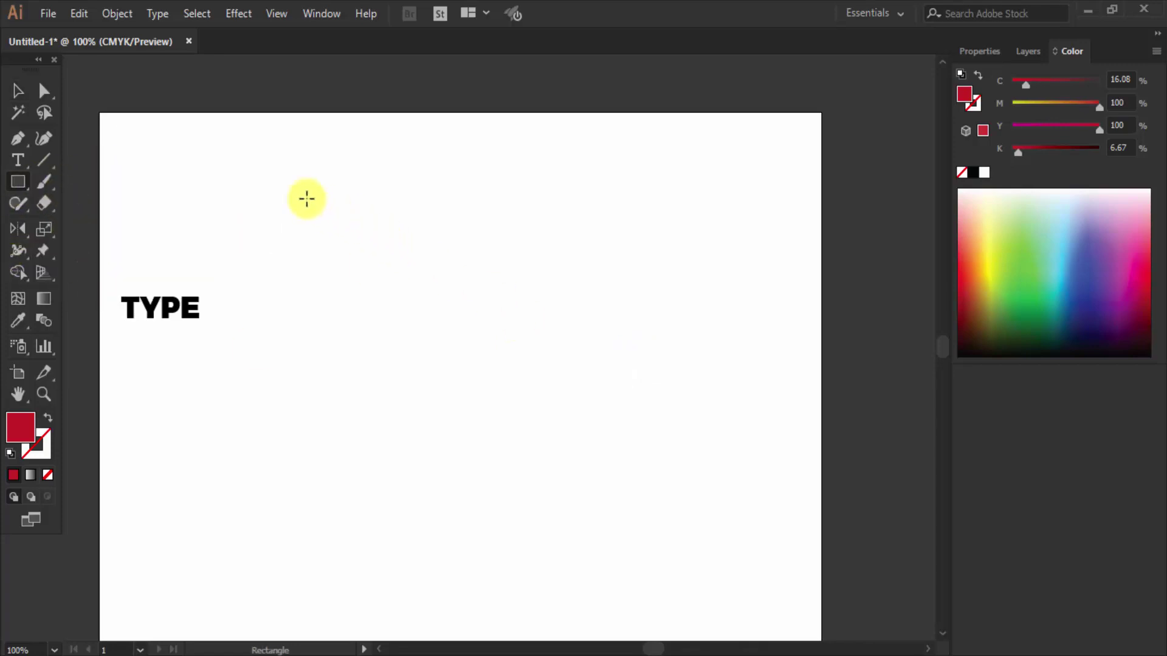
drag(307, 198, 674, 483)
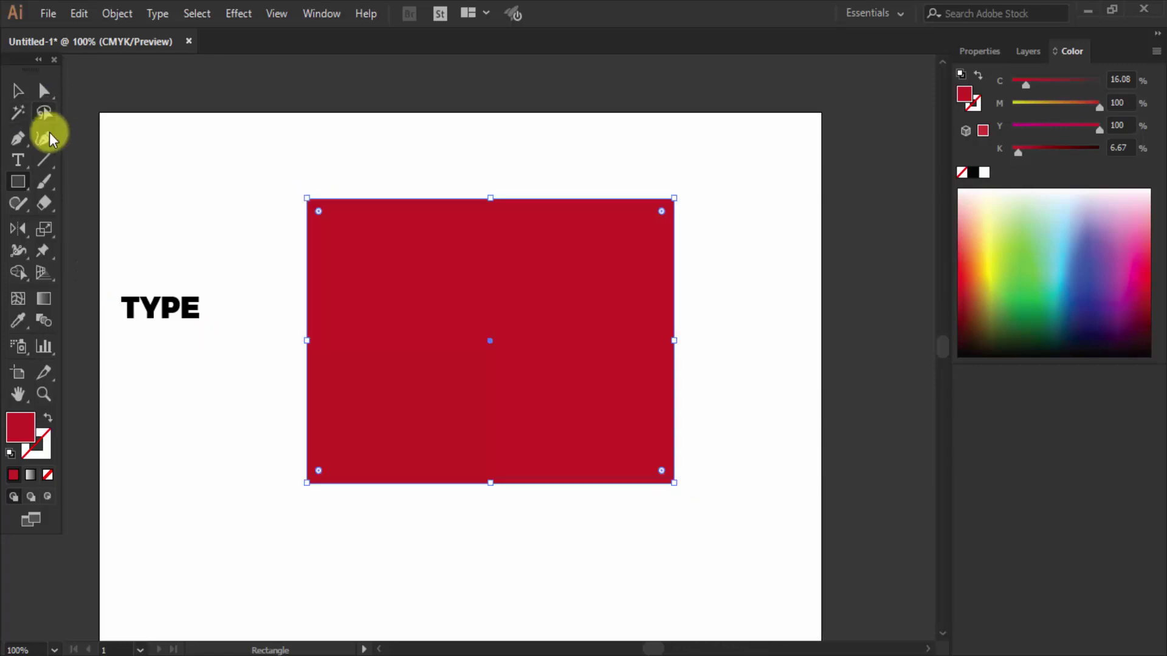
click(17, 92)
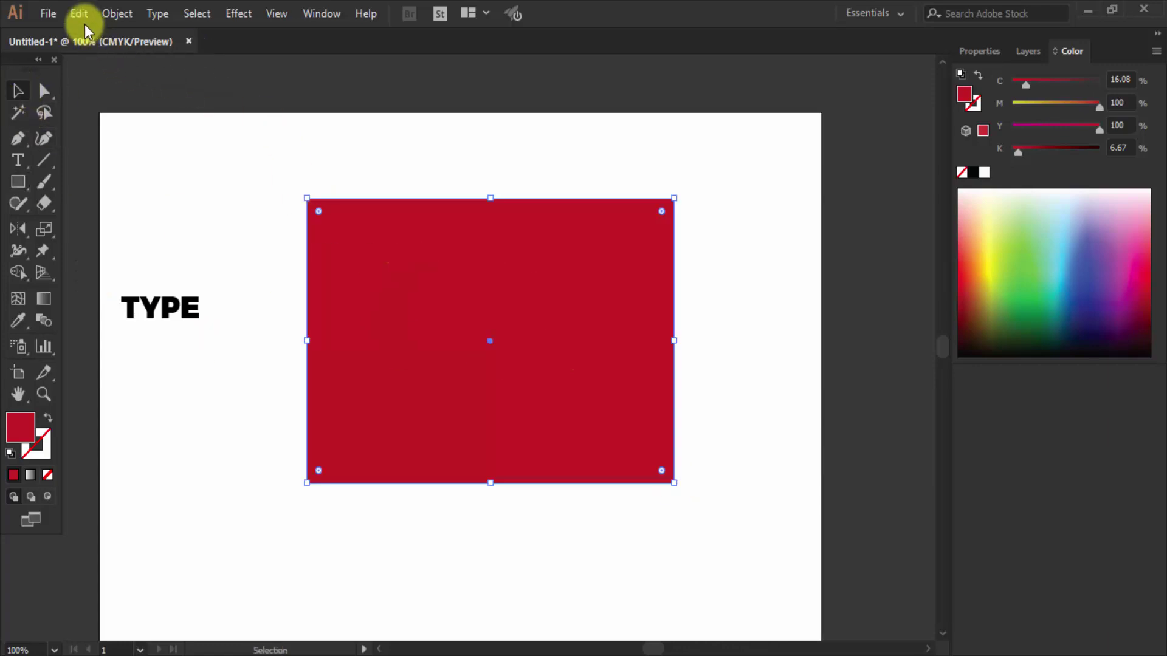
click(114, 15)
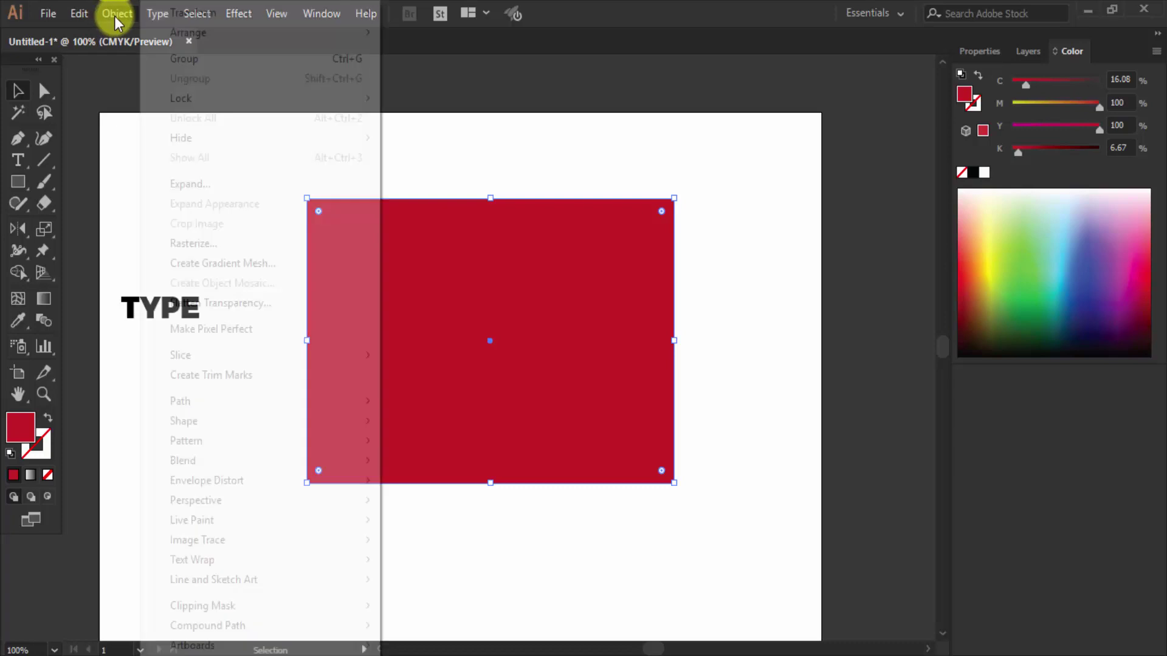
mouse_move(207, 480)
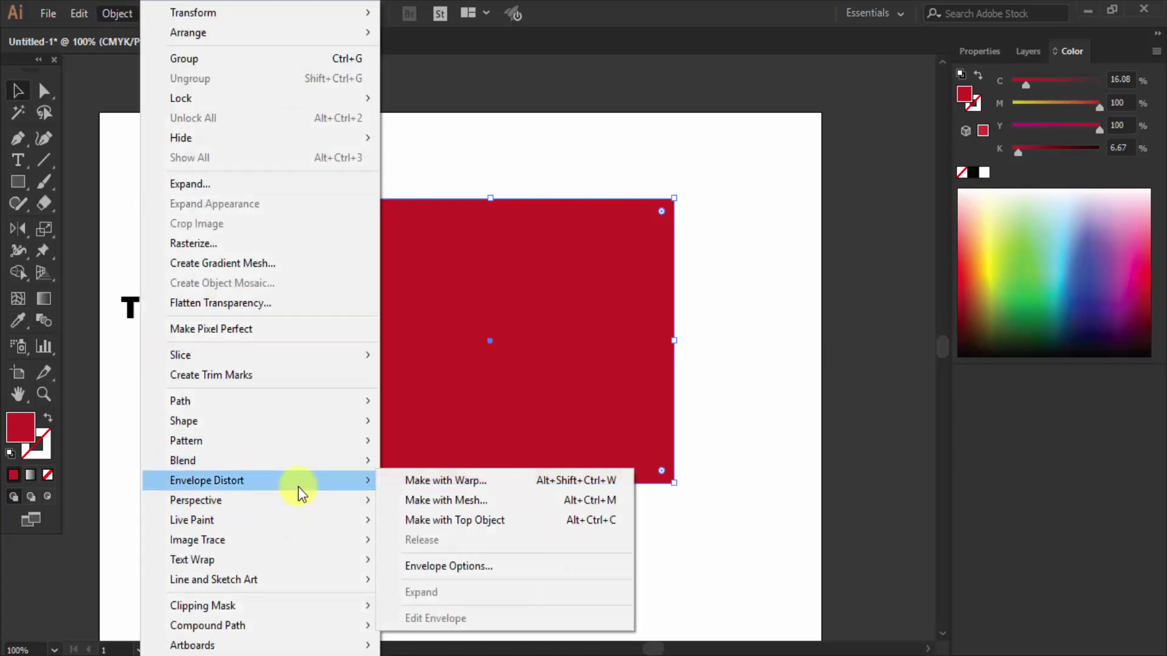
Step: Apply a 4-row by 4-column envelope mesh to the red rectangle with Preview on
click(414, 502)
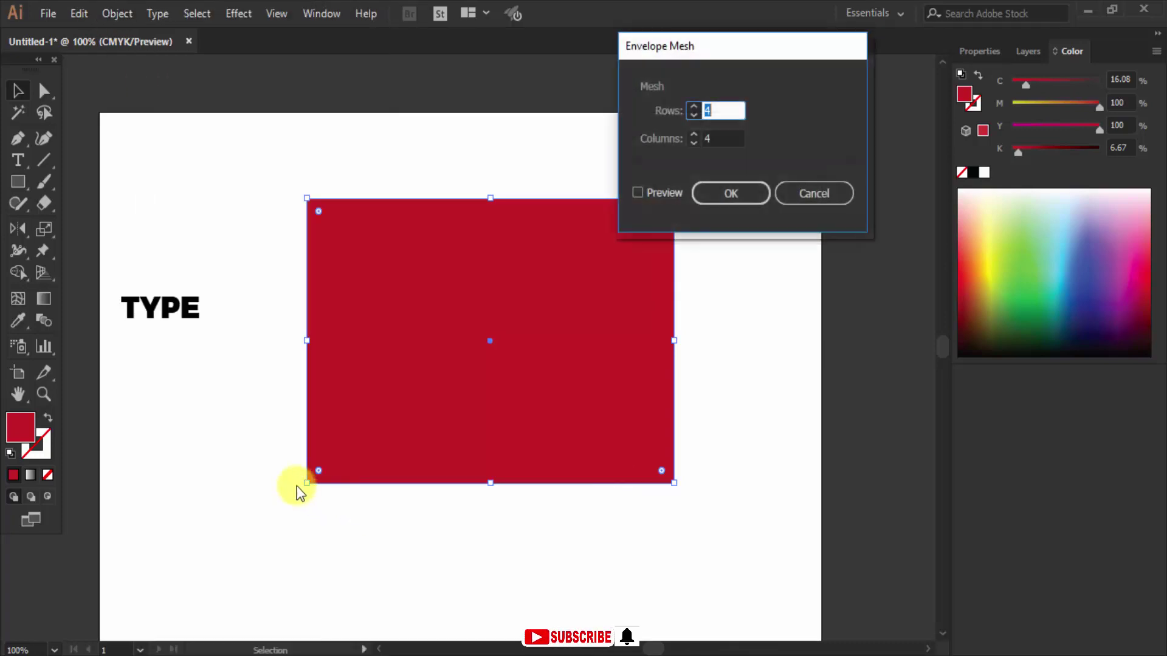
drag(736, 48, 835, 22)
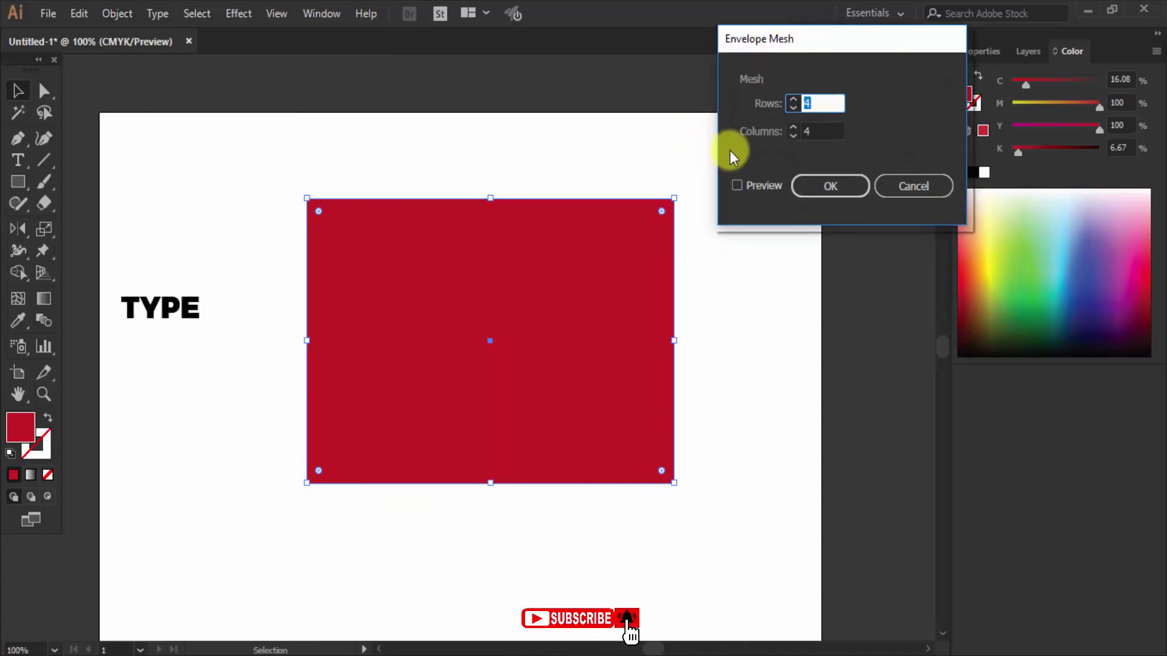
click(747, 187)
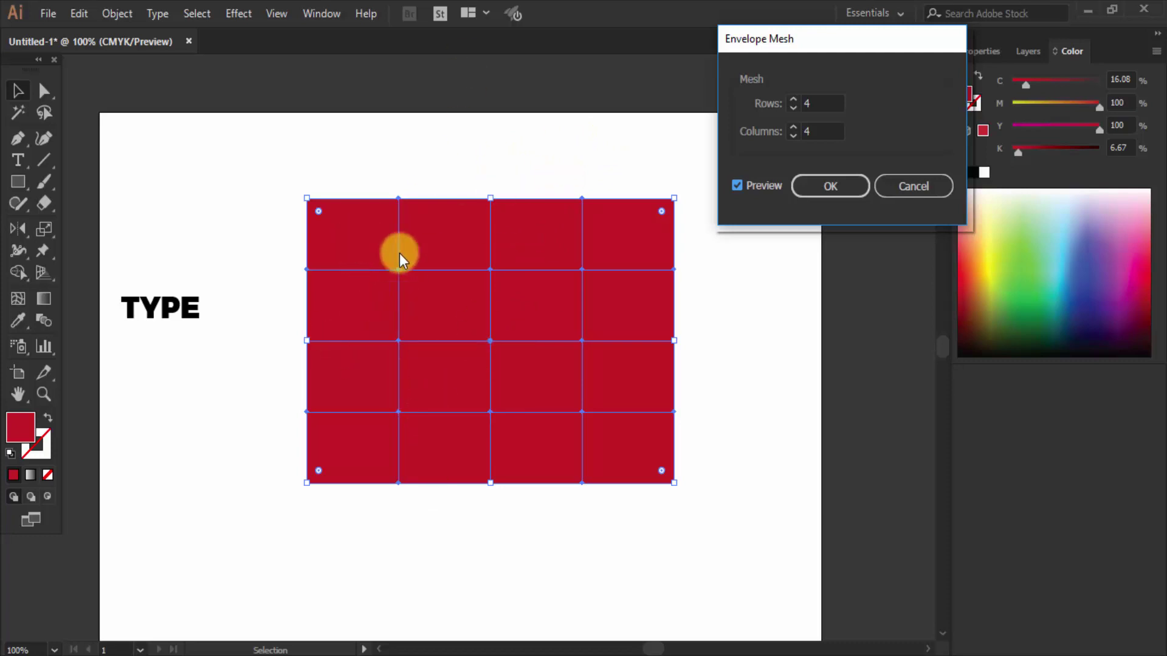
click(351, 242)
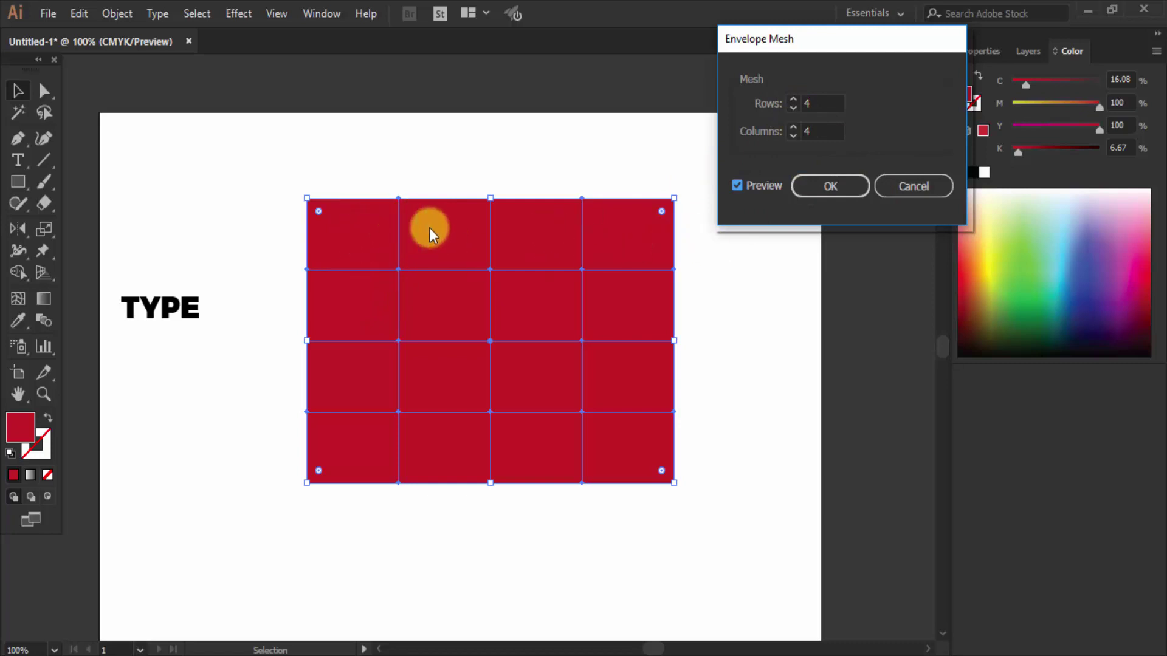
click(632, 235)
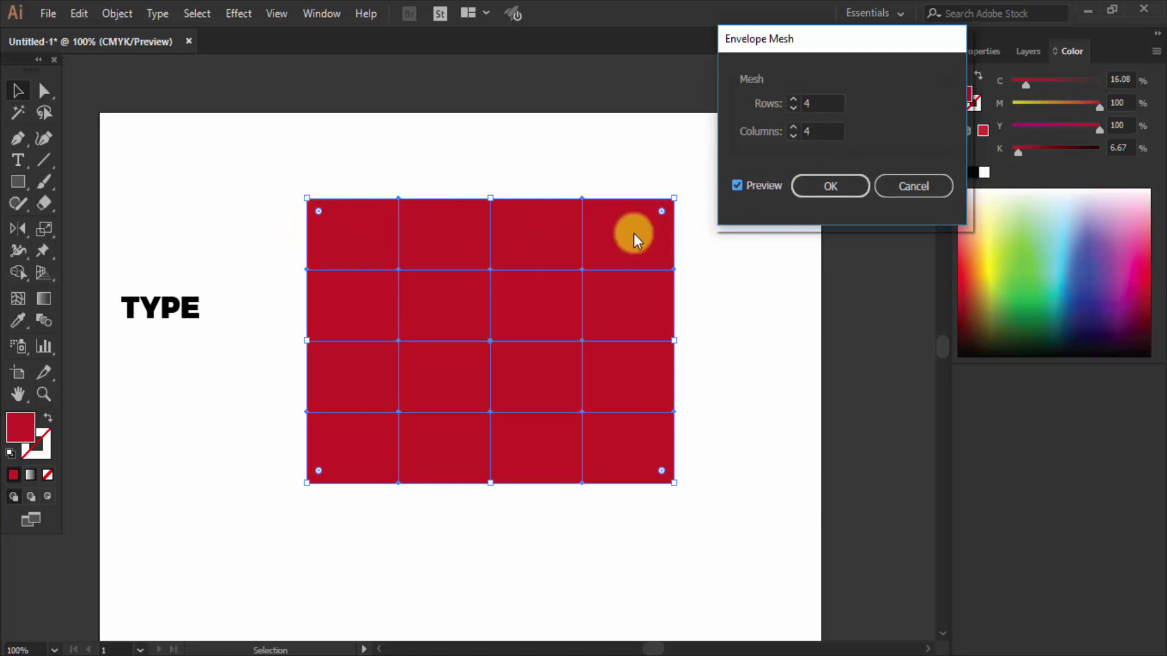
click(391, 247)
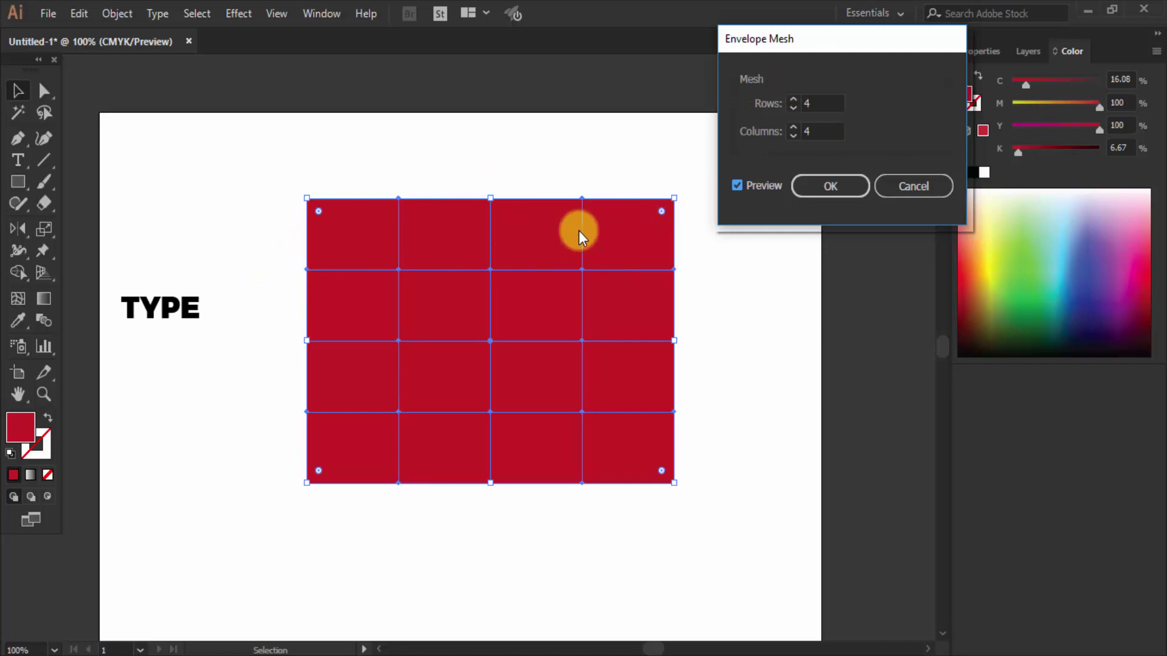
click(836, 192)
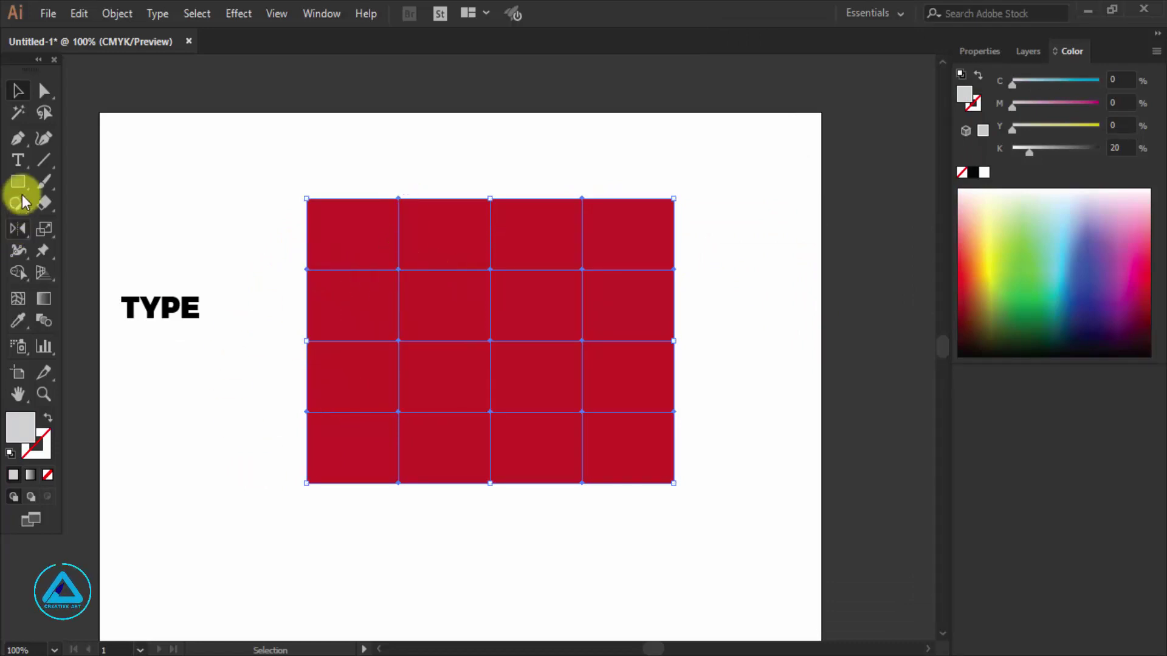
click(44, 93)
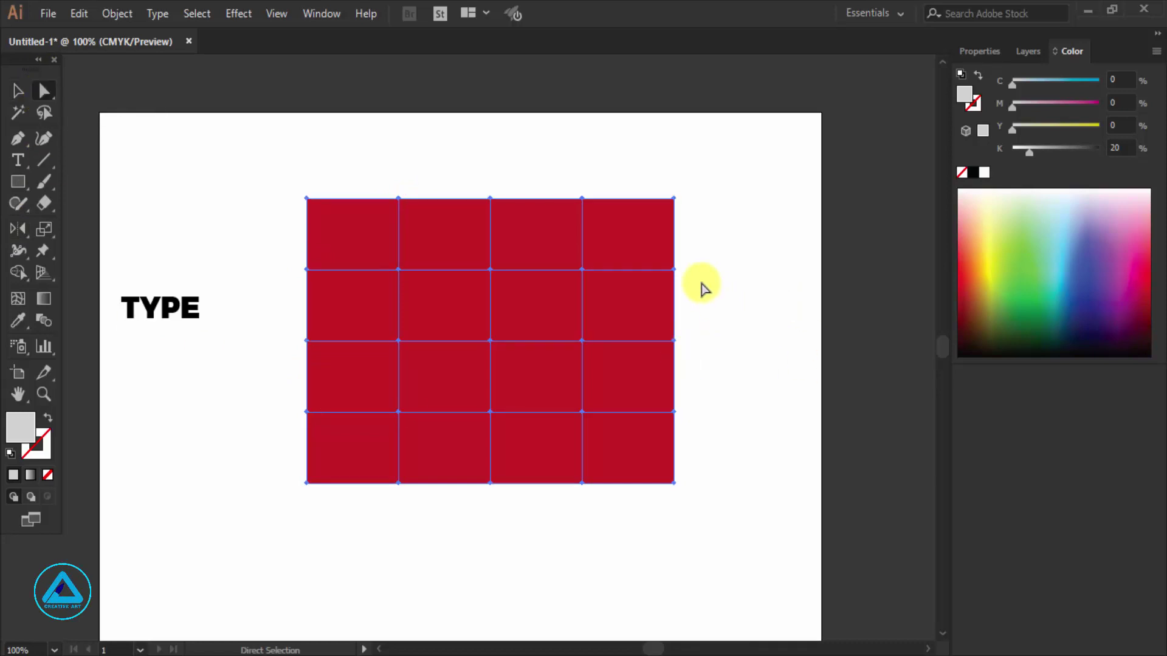
mouse_move(689, 265)
mouse_down()
mouse_move(670, 279)
mouse_move(731, 277)
mouse_up()
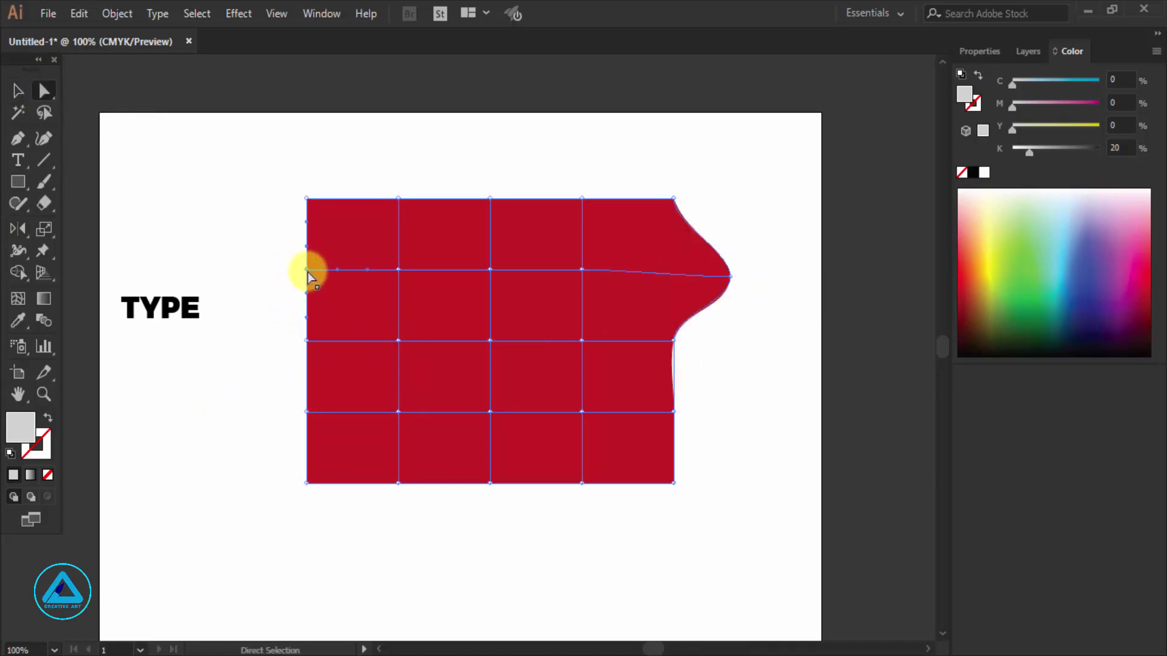
drag(307, 271, 254, 278)
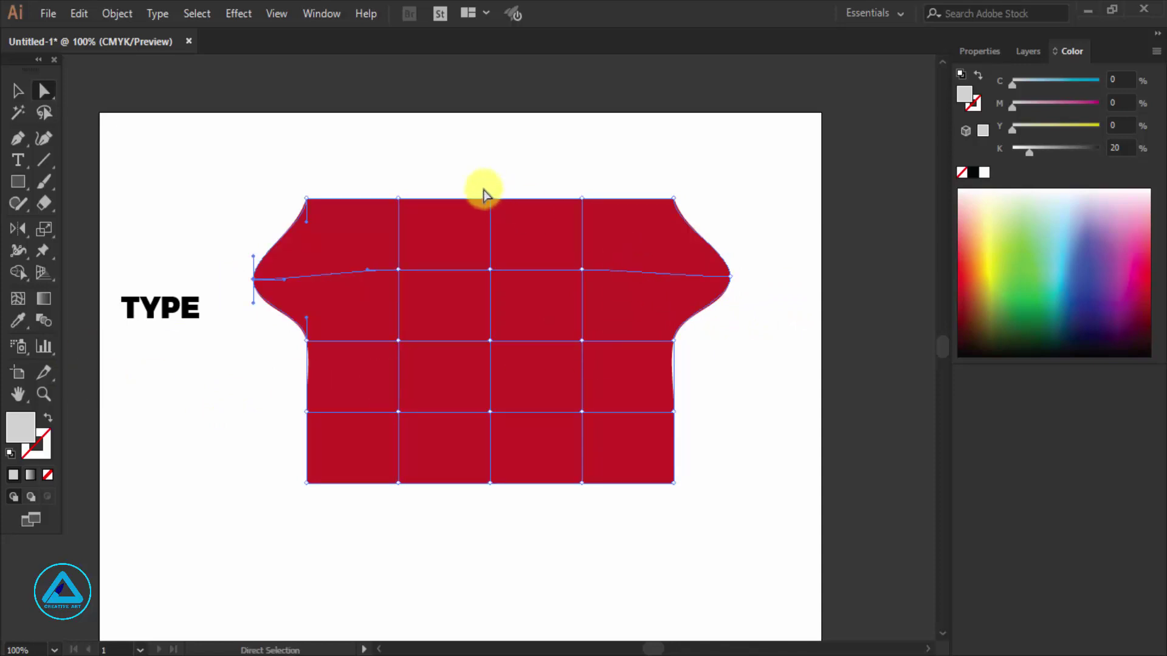
drag(490, 198, 487, 146)
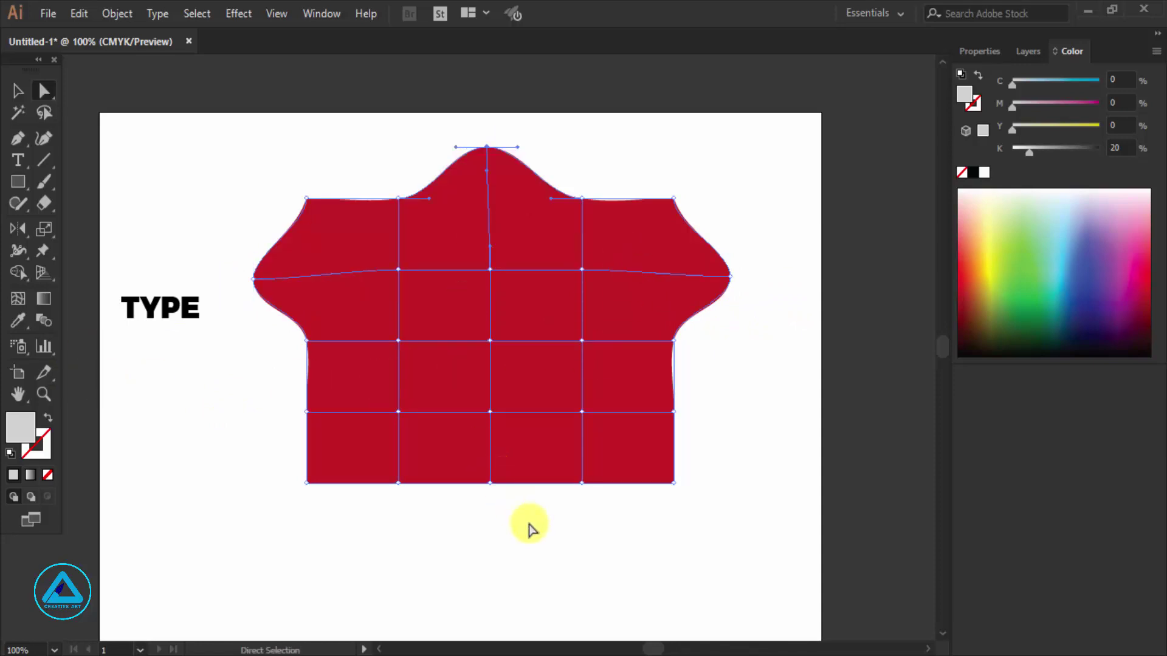
drag(490, 483, 491, 546)
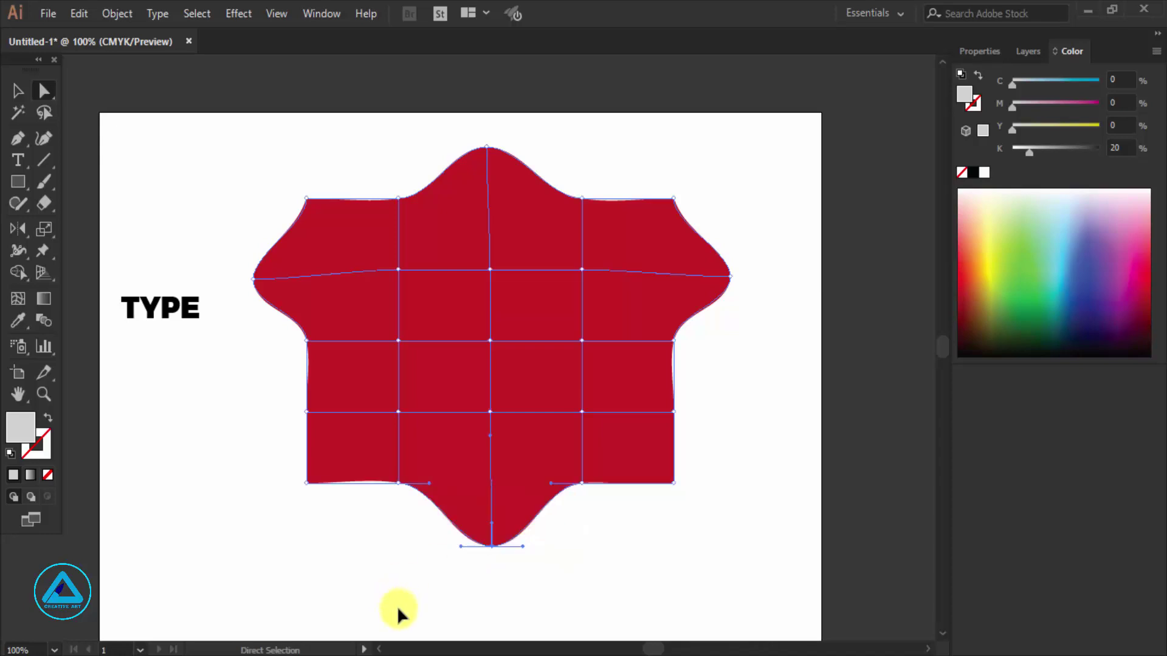
key(ctrl+z)
key(ctrl+z)
key(ctrl+z)
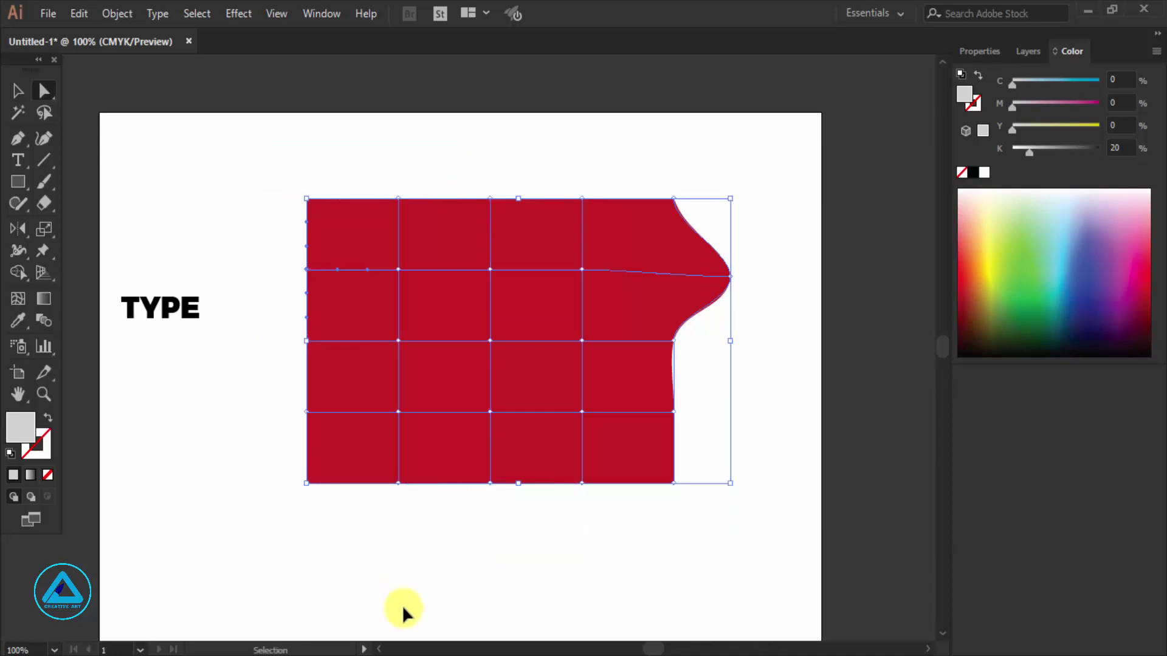
key(ctrl+z)
click(266, 192)
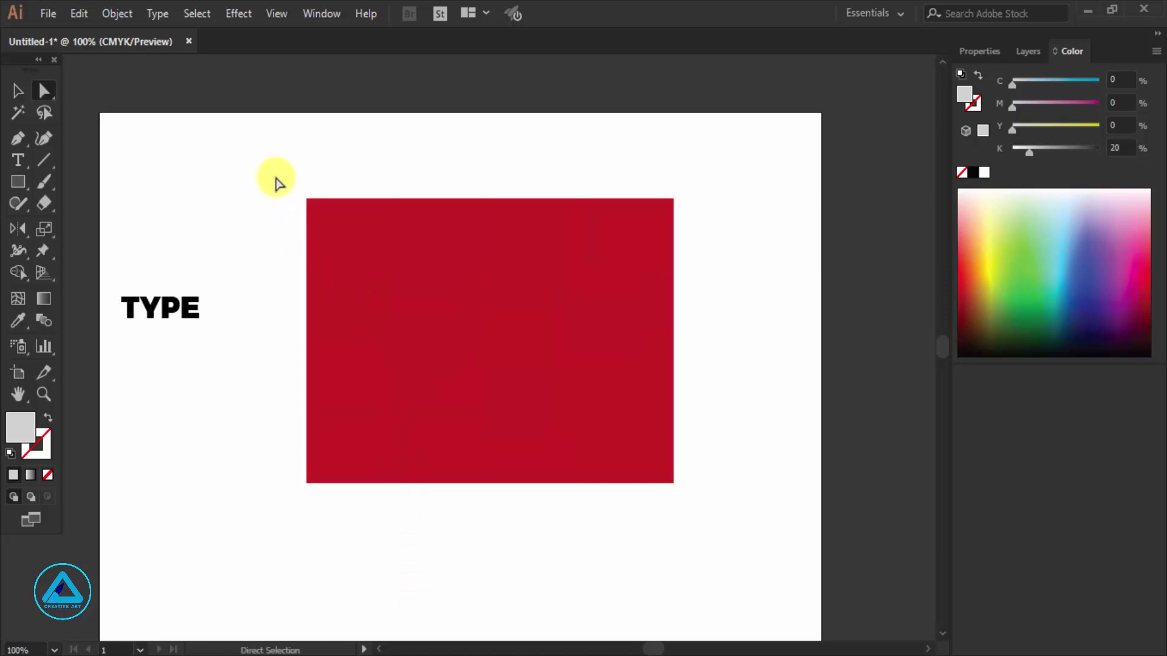
drag(277, 184, 318, 508)
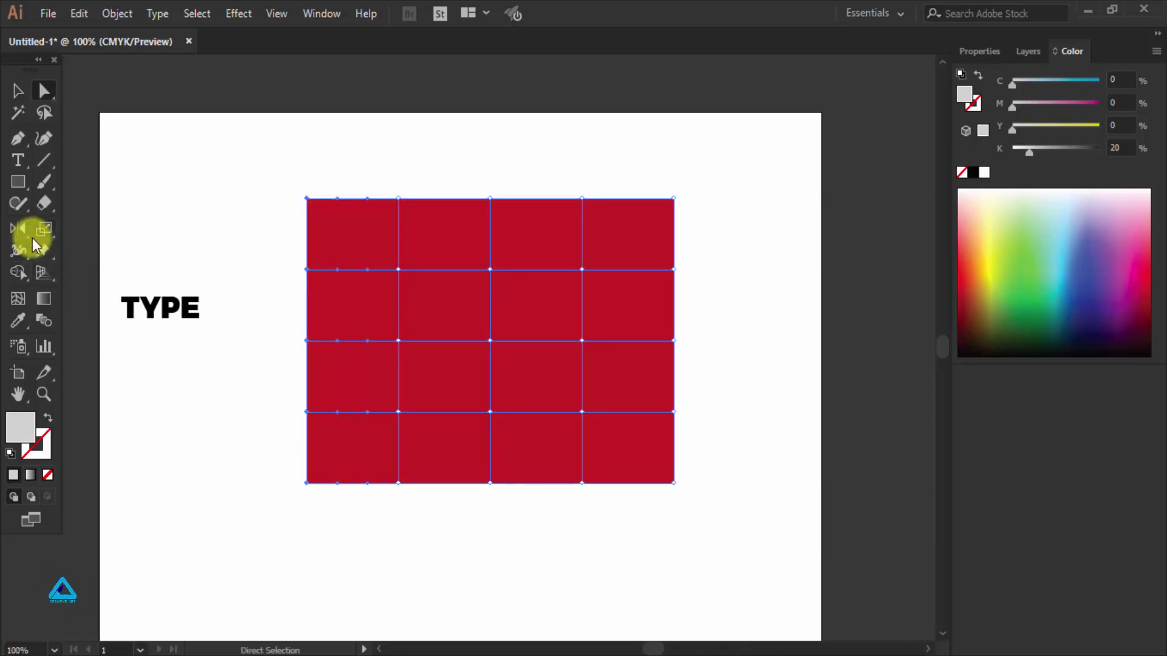
Step: Scale the mesh's left and right edge columns vertically into a flared spool shape
click(49, 231)
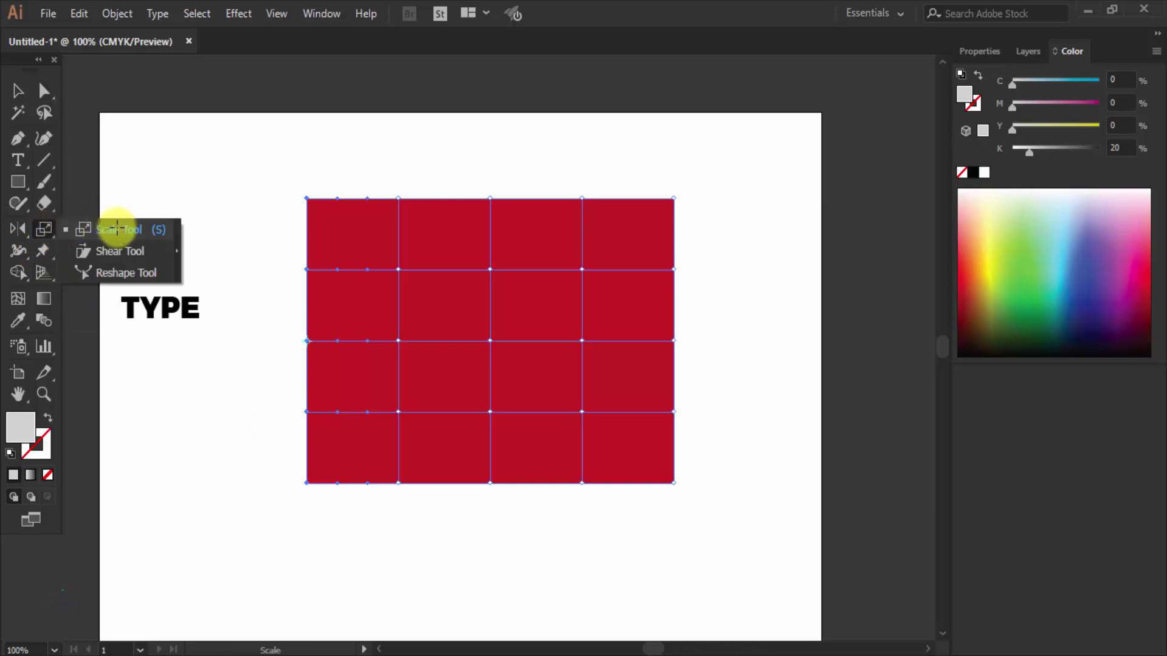
click(118, 231)
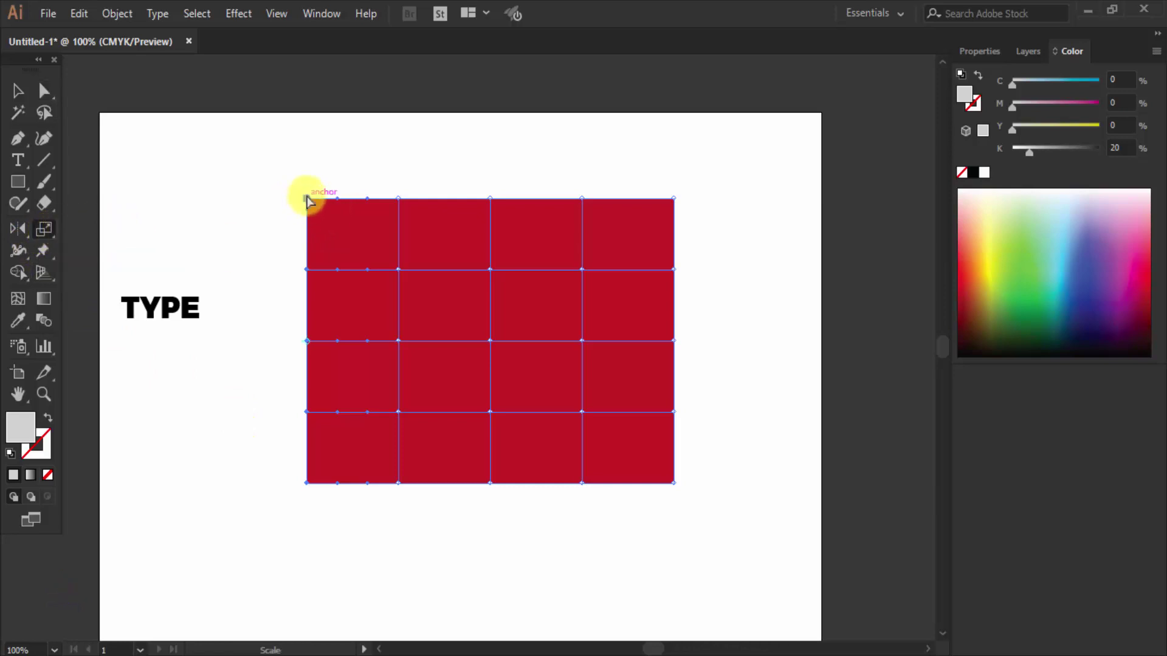
drag(307, 196, 320, 98)
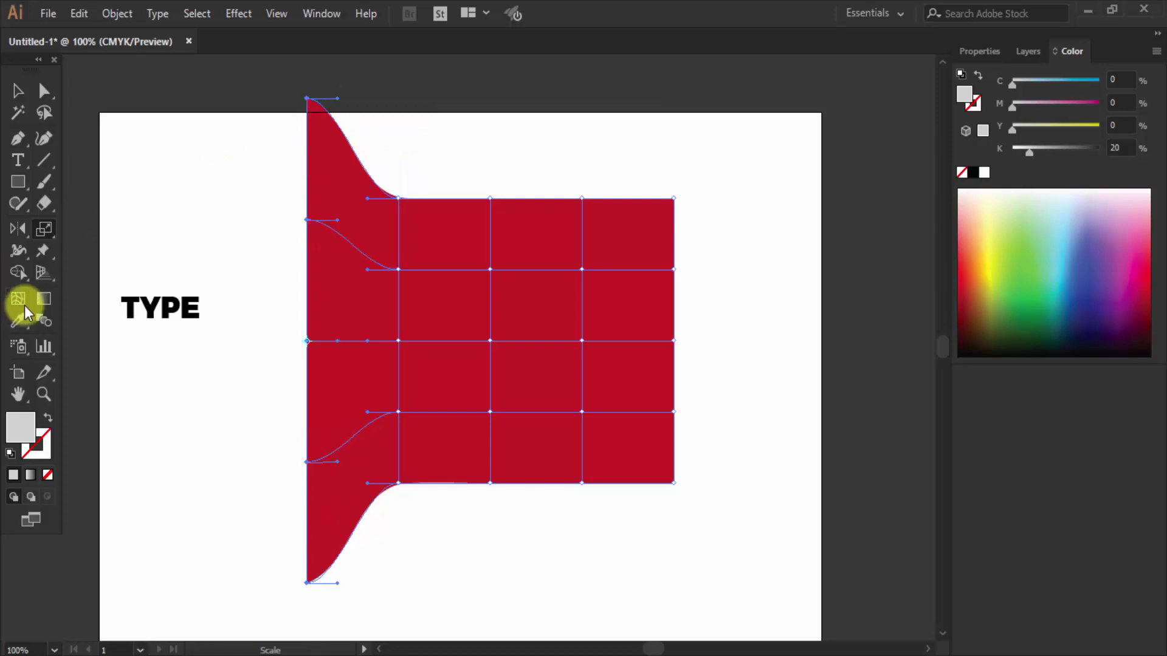
click(43, 91)
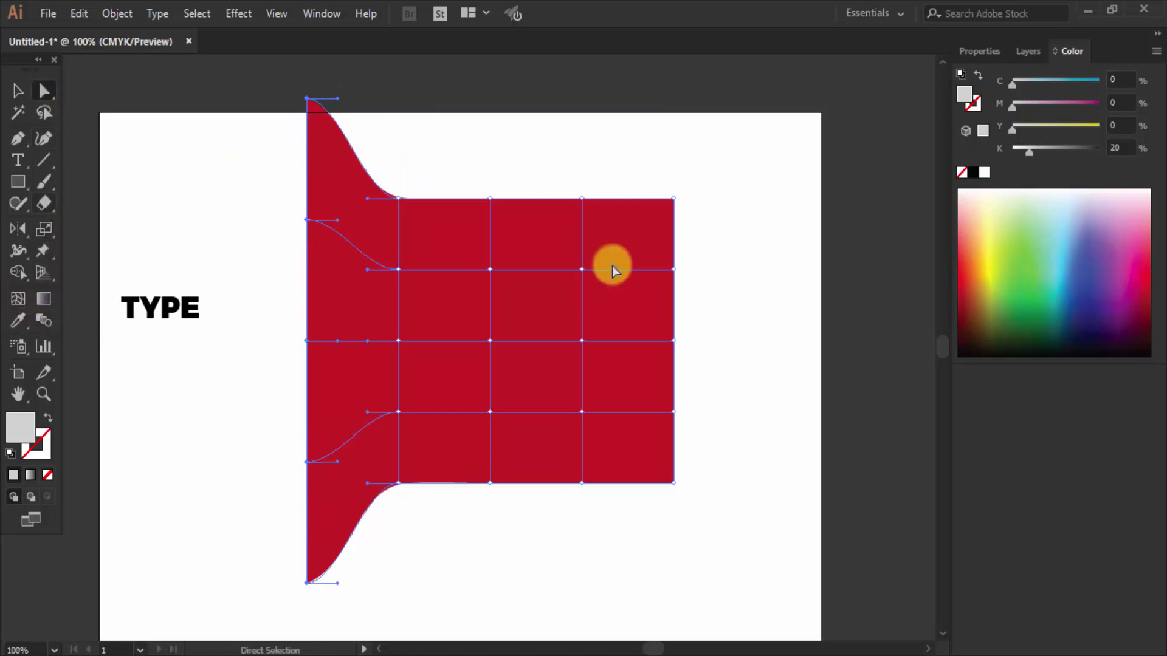
drag(698, 178, 668, 526)
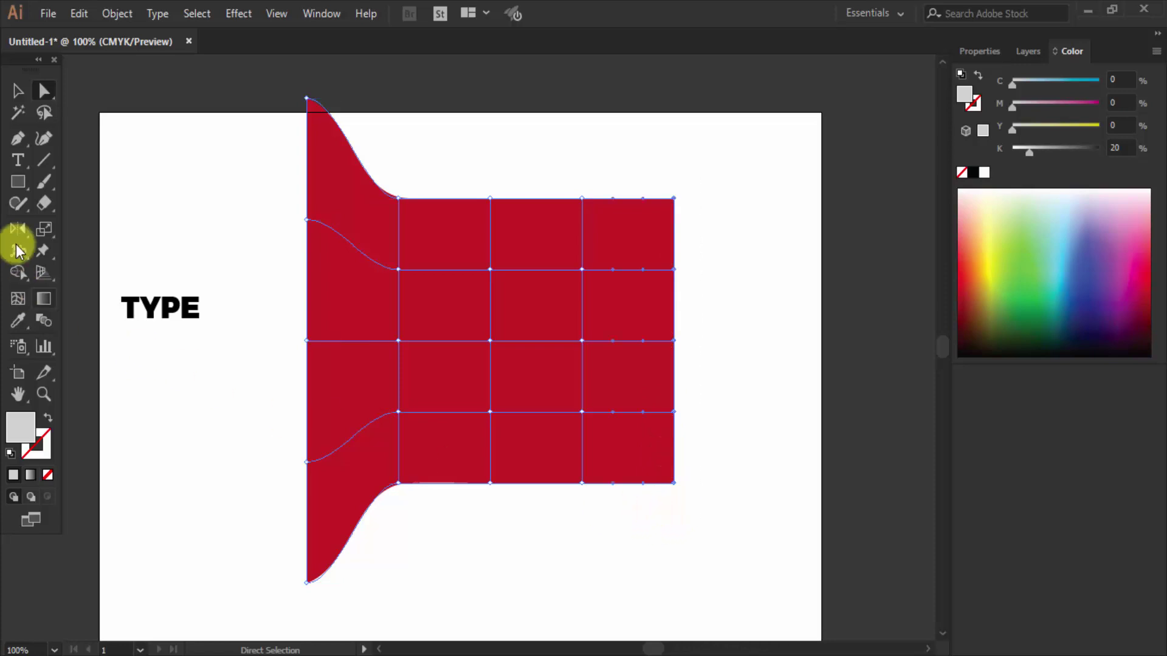
drag(49, 232, 104, 228)
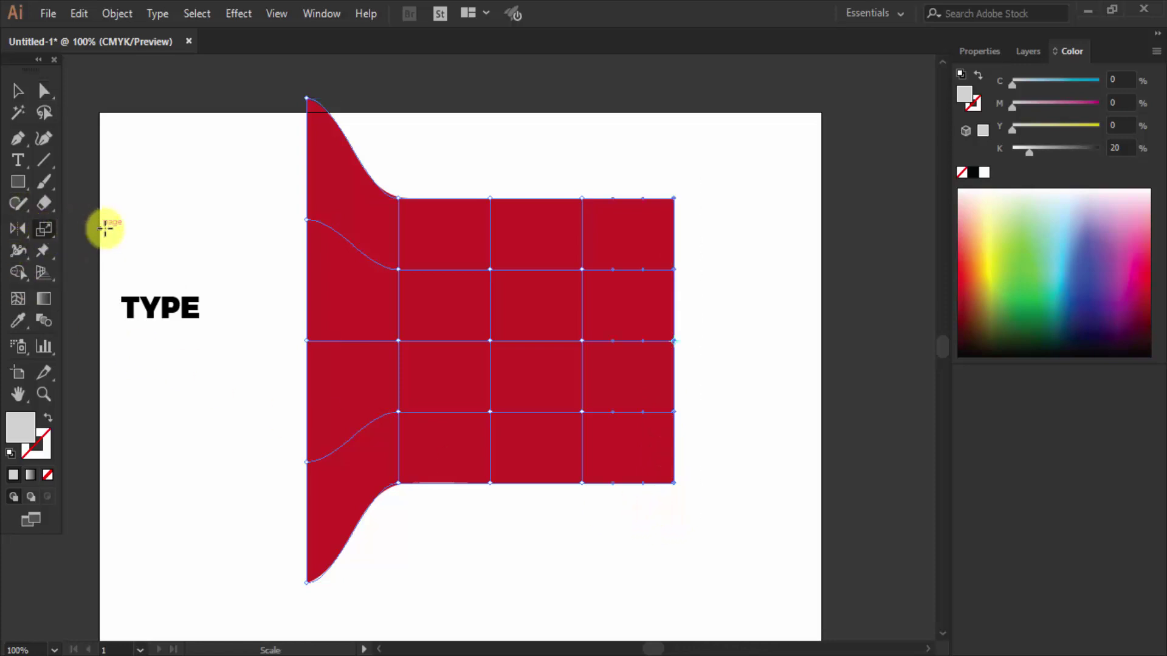
drag(670, 182, 672, 97)
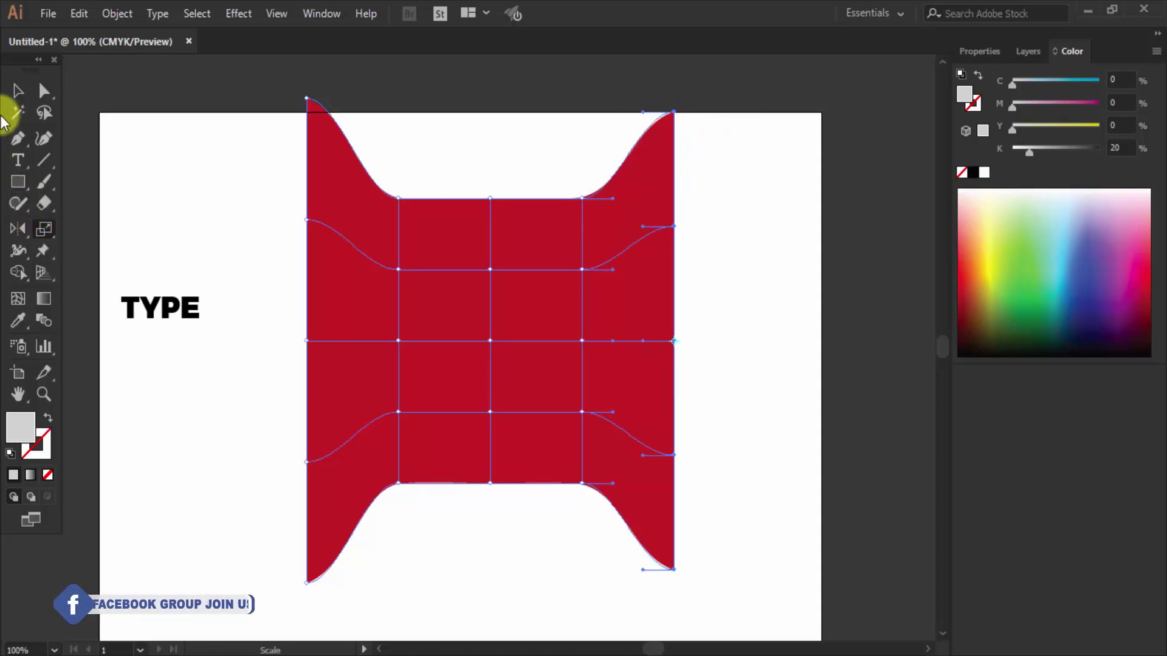
Step: Deselect, then marquee-select the whole red mesh object
click(17, 92)
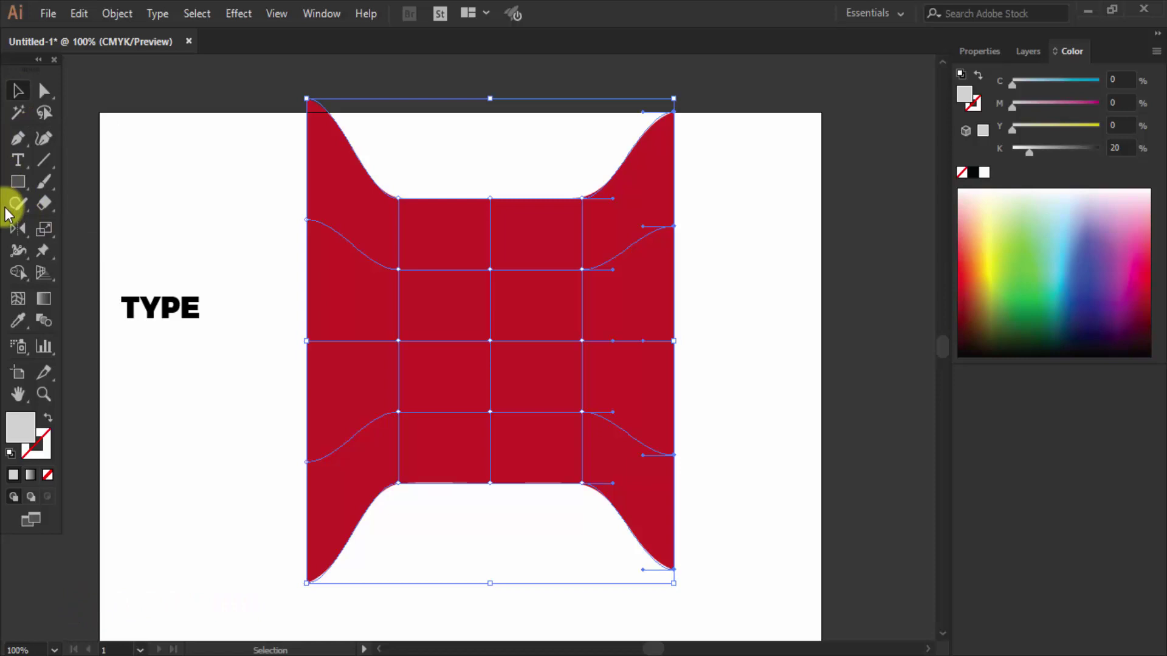
key(ctrl+shift+a)
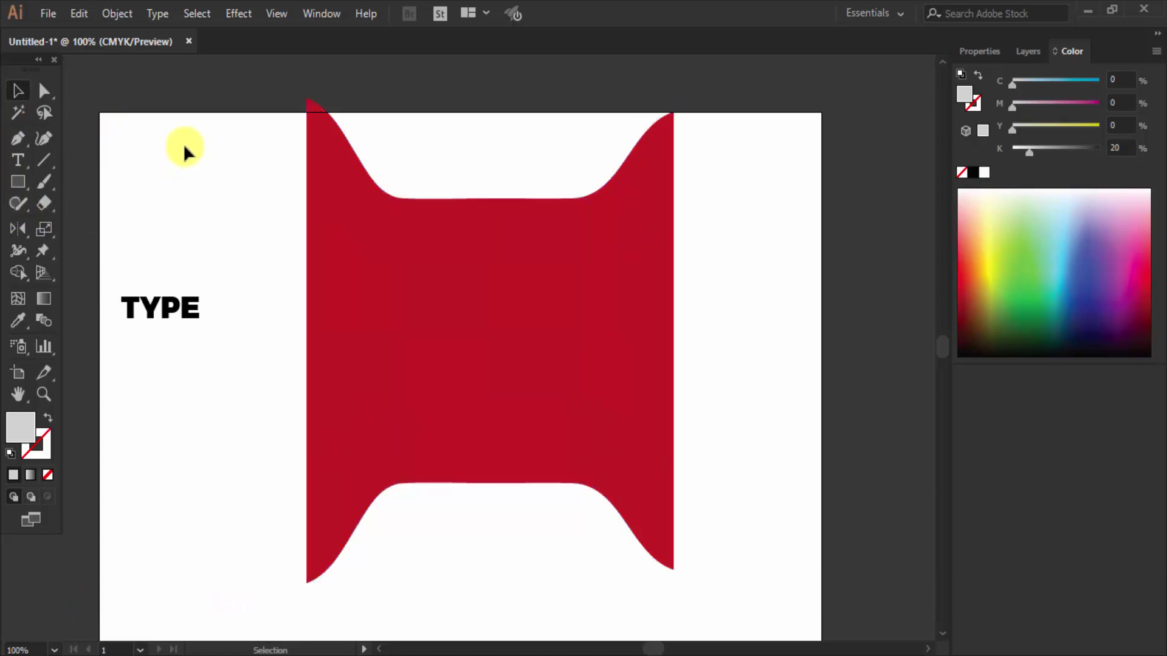
drag(184, 144, 440, 301)
Step: Delete the red mesh, then duplicate TYPE mid-canvas and enlarge the copy
key(Delete)
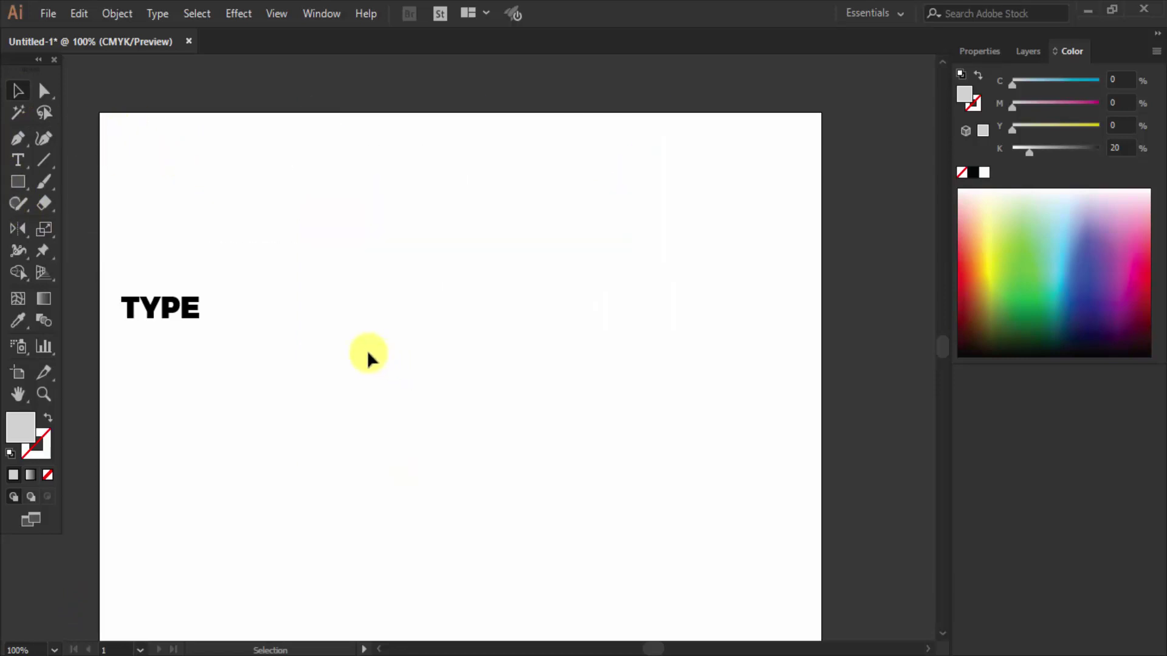
mouse_move(192, 318)
mouse_down()
mouse_move(510, 333)
mouse_move(497, 323)
mouse_move(707, 138)
mouse_up()
drag(423, 369, 277, 515)
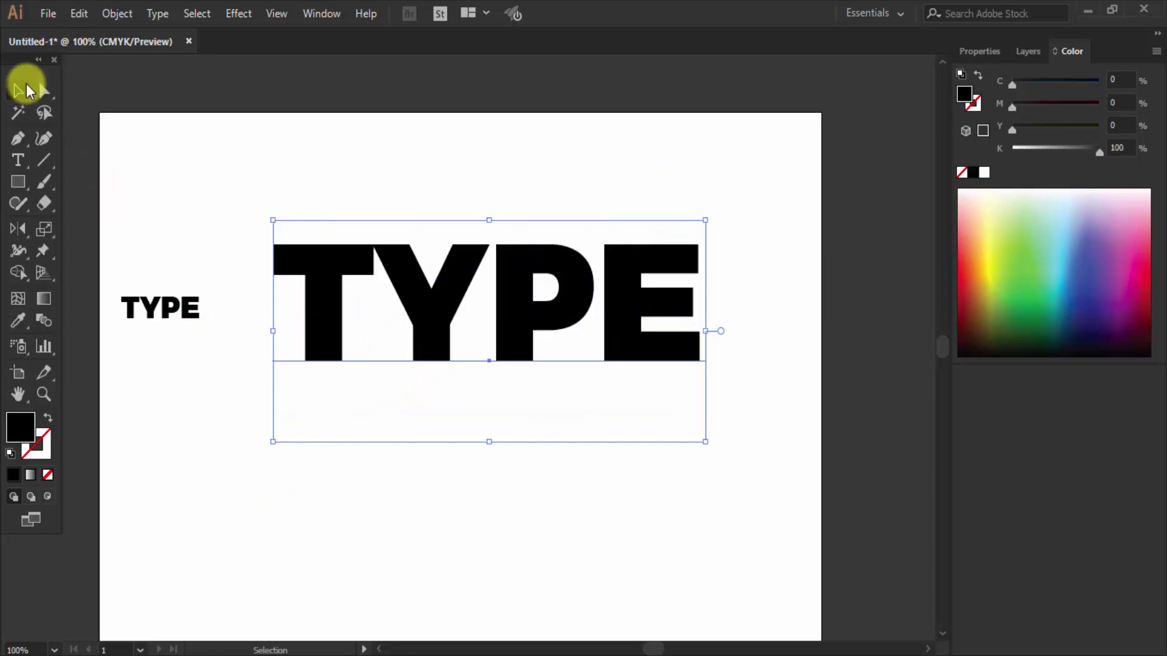
Step: Apply a 4-by-4 envelope mesh to the enlarged TYPE with Preview on
click(119, 15)
mouse_move(206, 480)
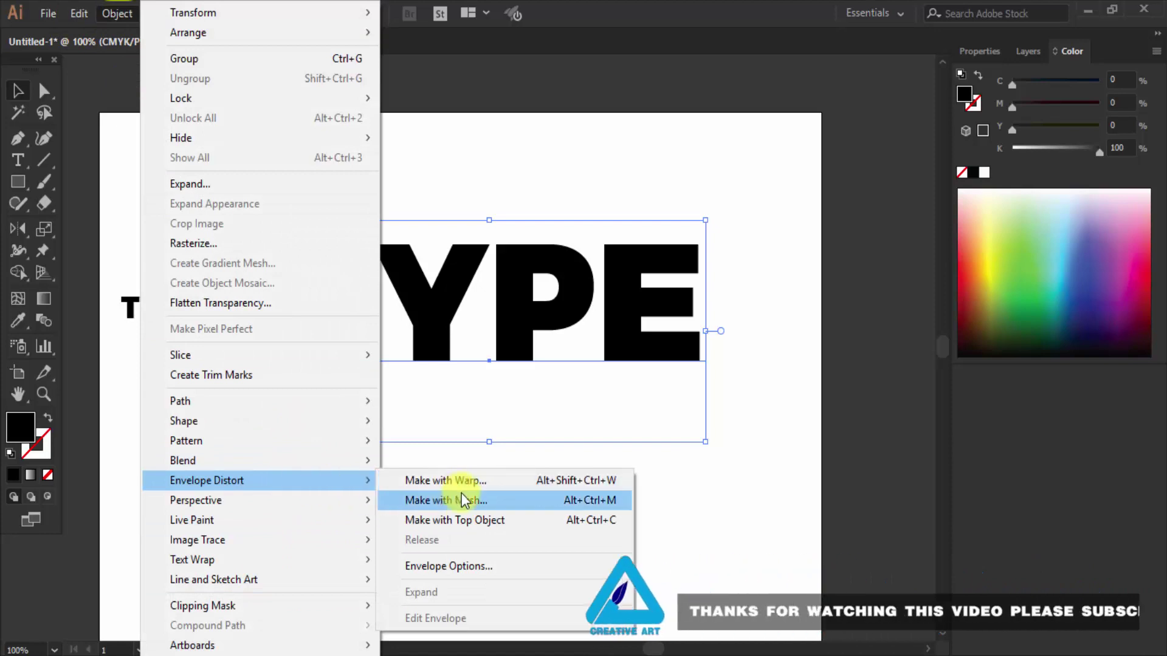
click(461, 500)
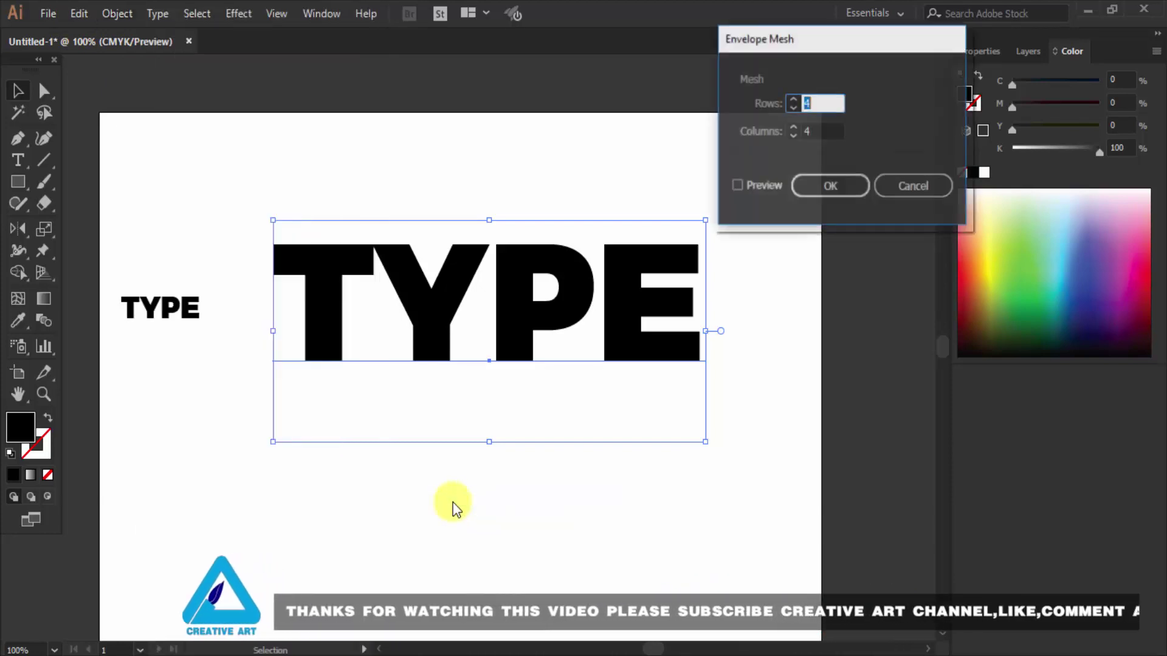
click(738, 186)
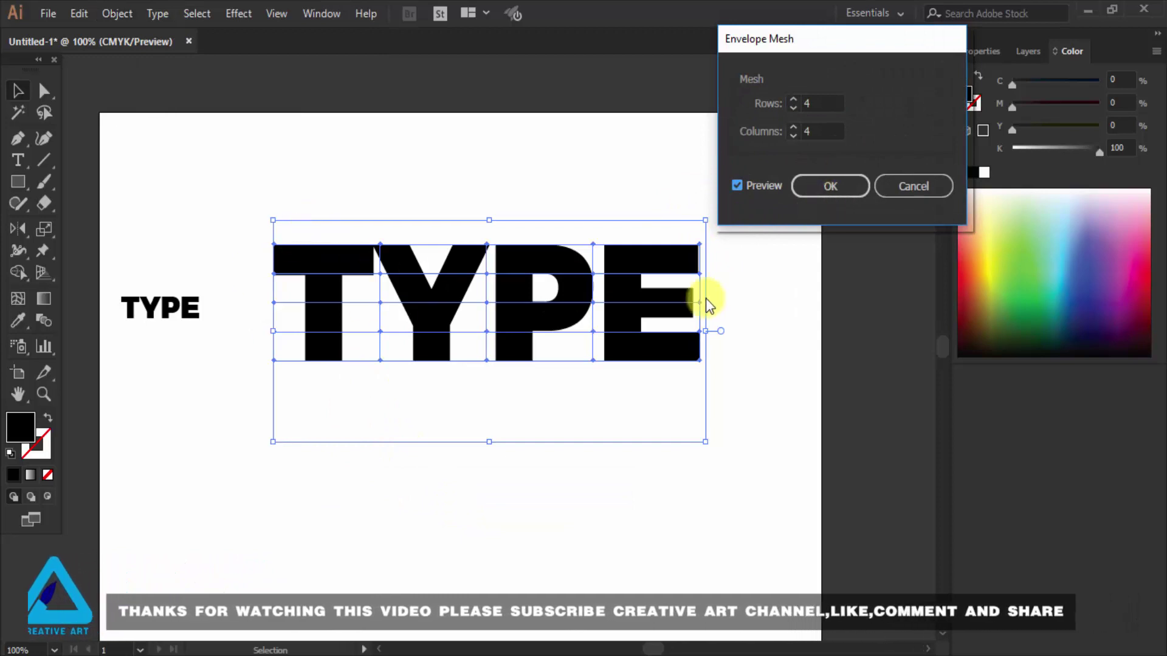
key(Return)
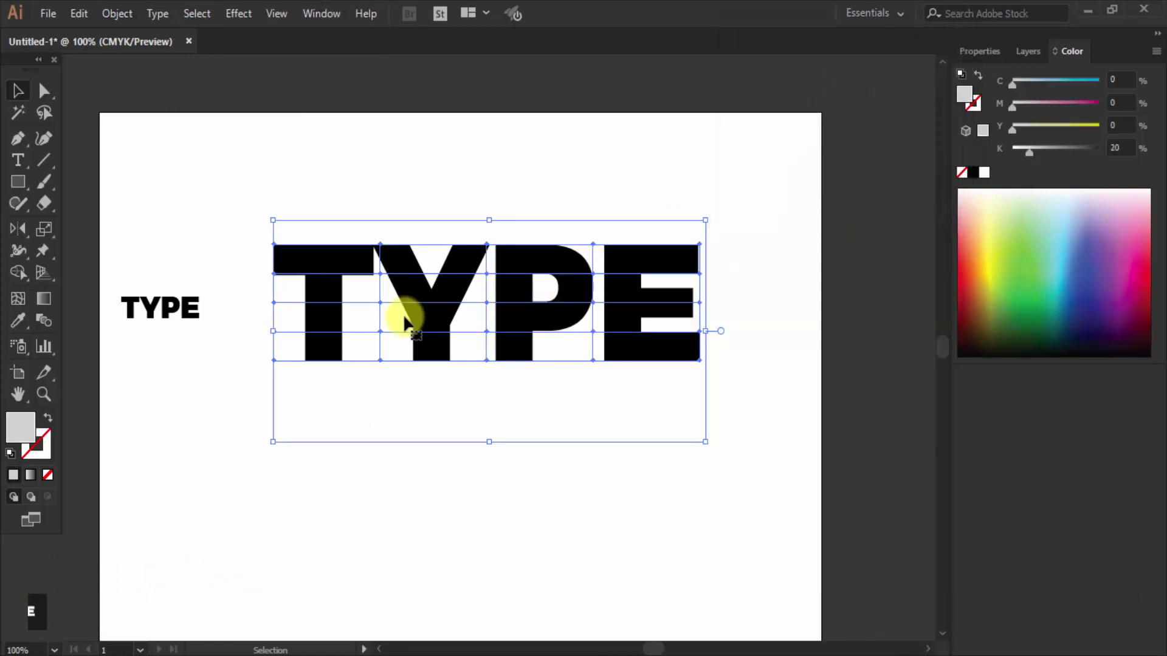
click(45, 91)
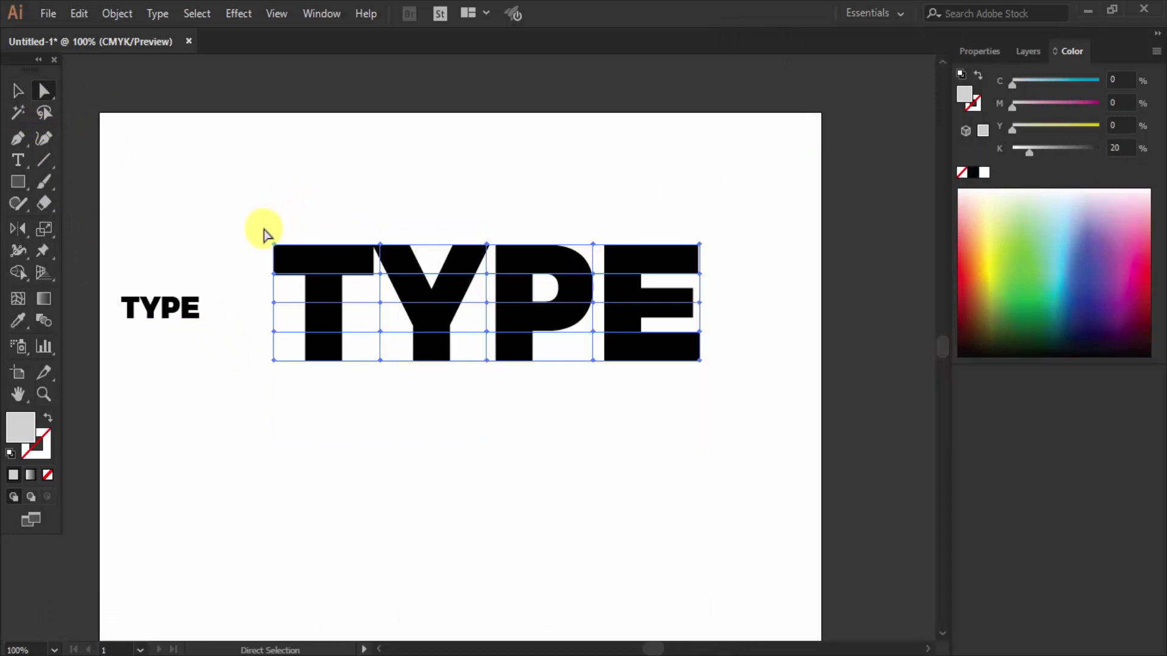
drag(264, 234, 285, 389)
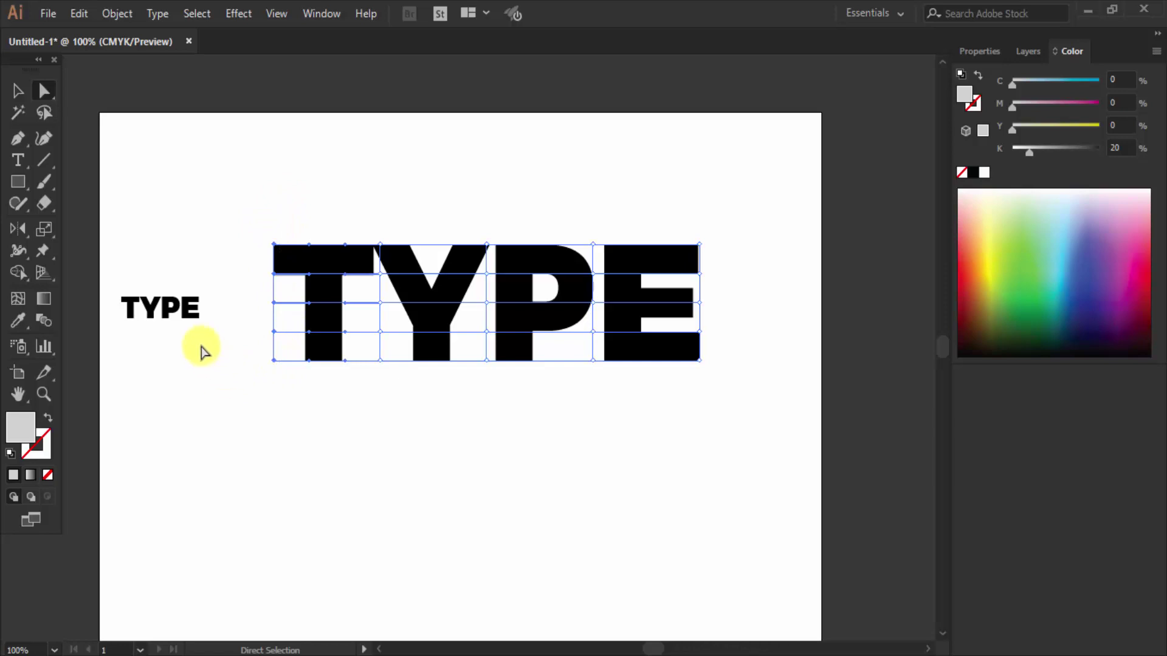
click(51, 237)
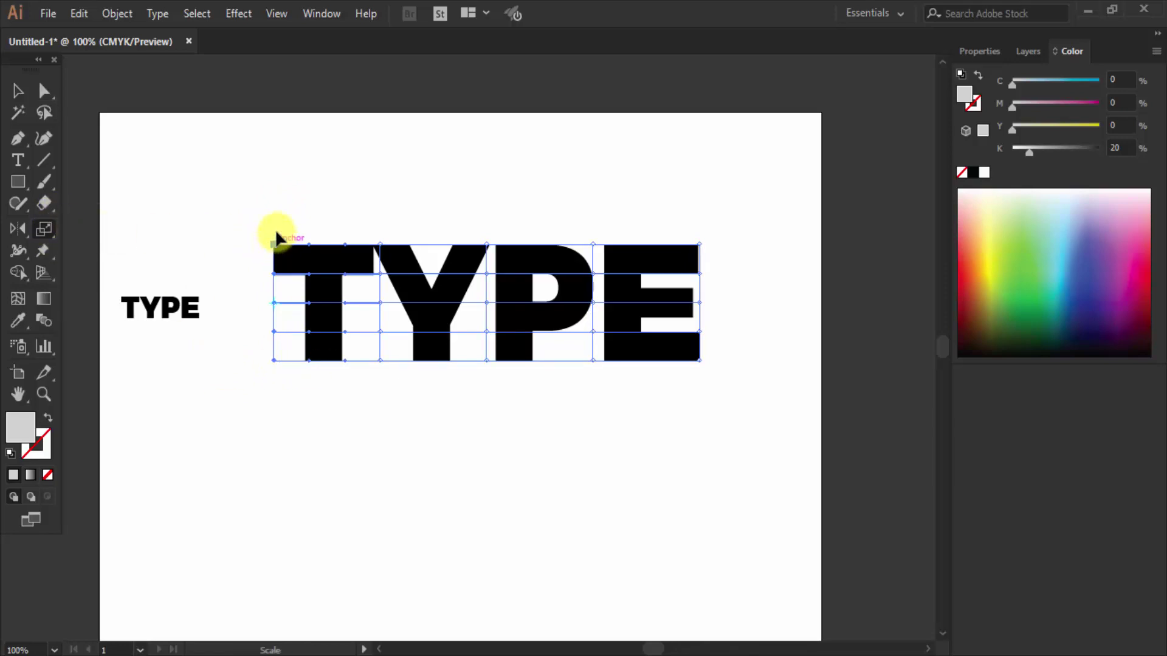
mouse_move(273, 235)
mouse_down()
mouse_move(285, 157)
mouse_move(284, 175)
mouse_up()
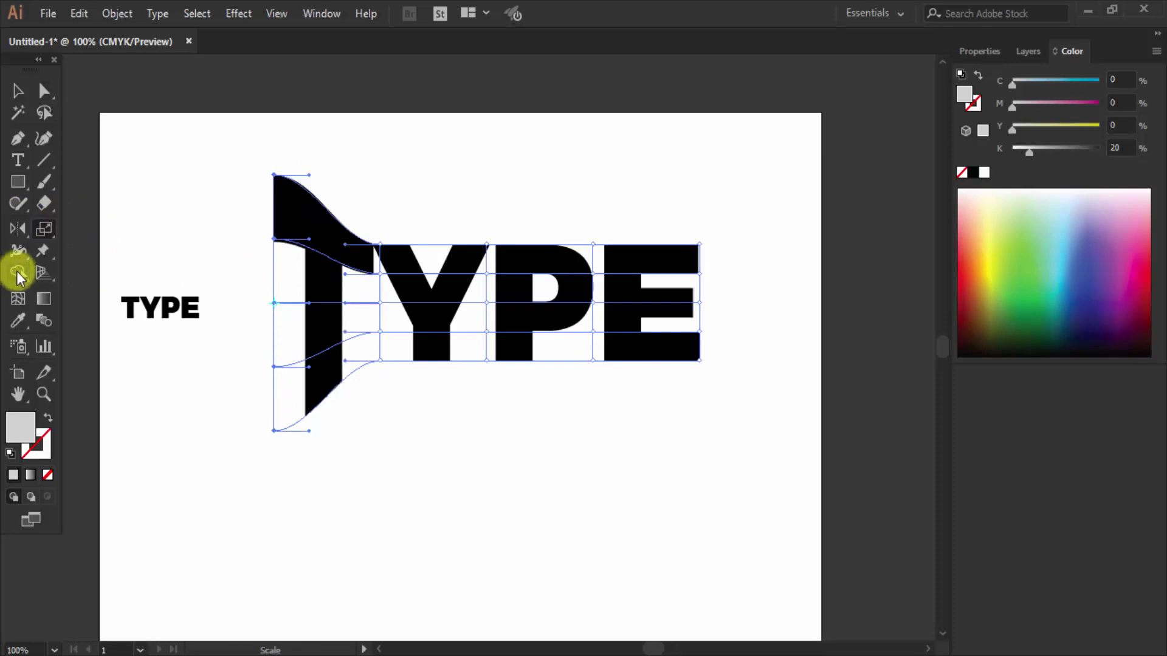
key(ctrl+z)
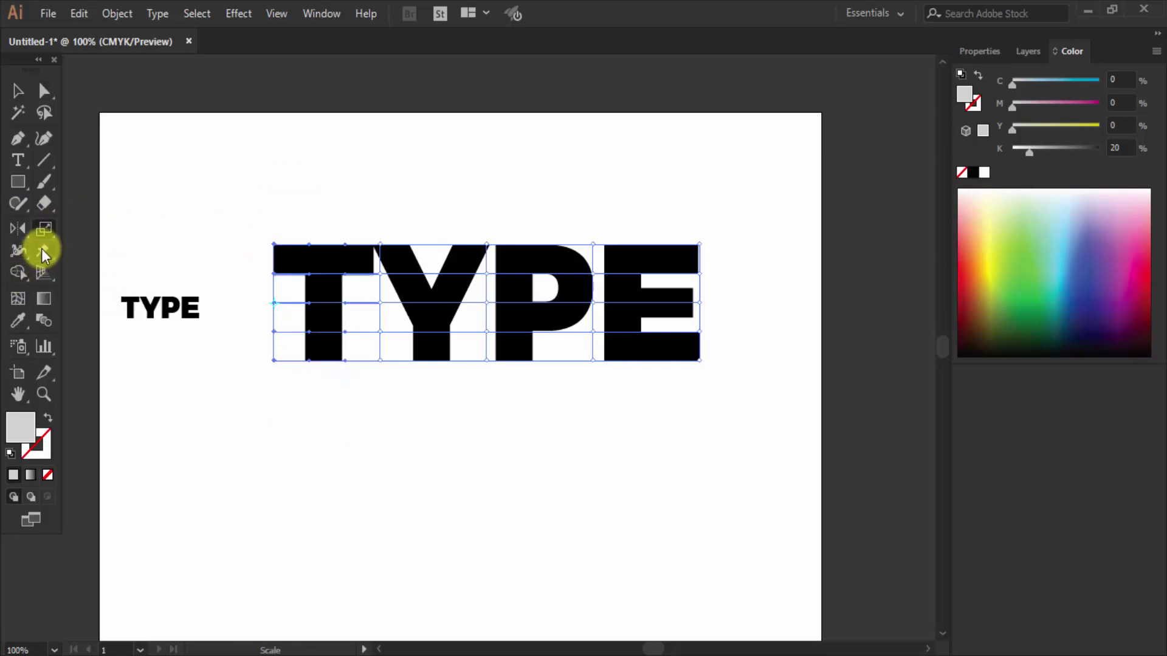
drag(56, 236, 107, 249)
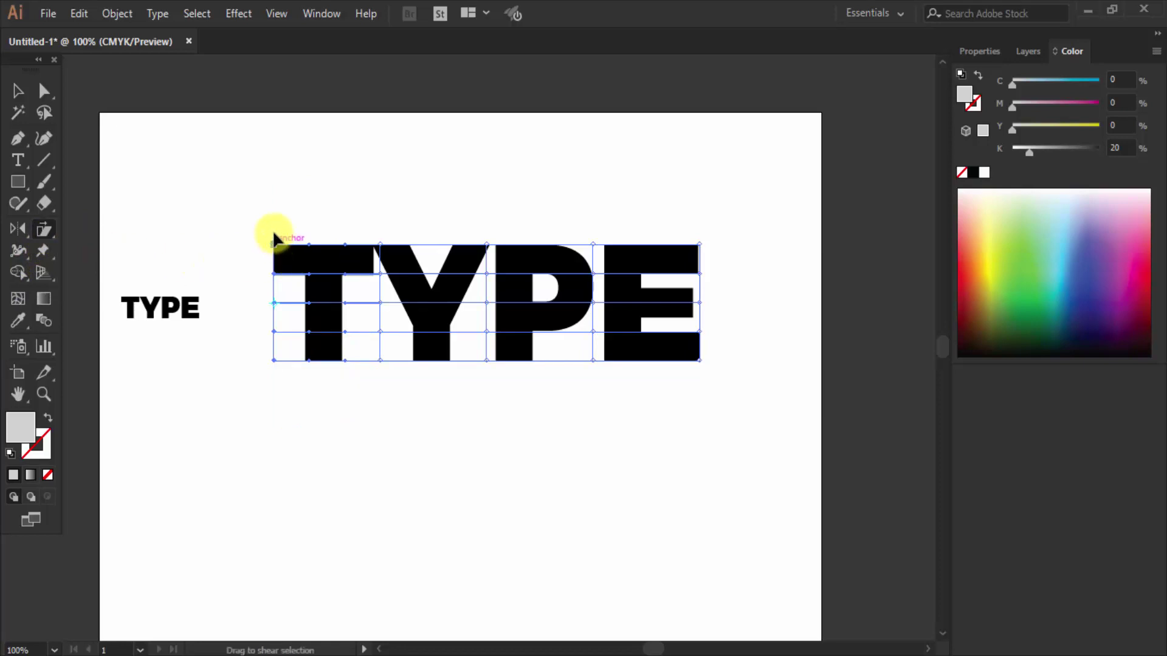
drag(274, 244, 238, 243)
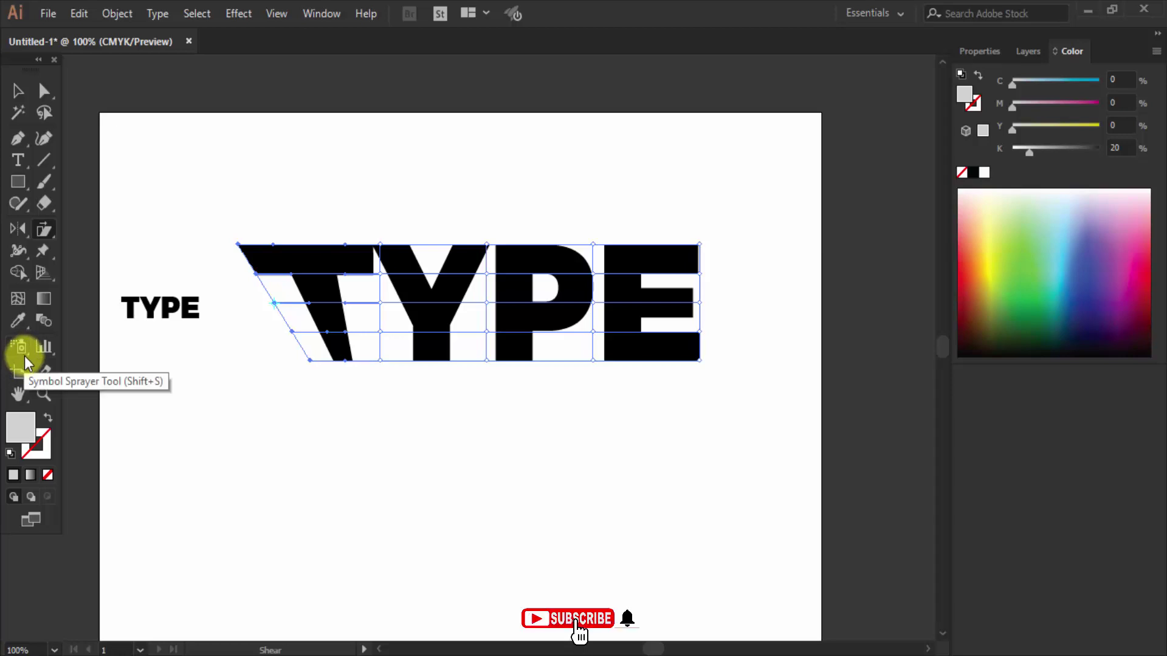
key(ctrl+z)
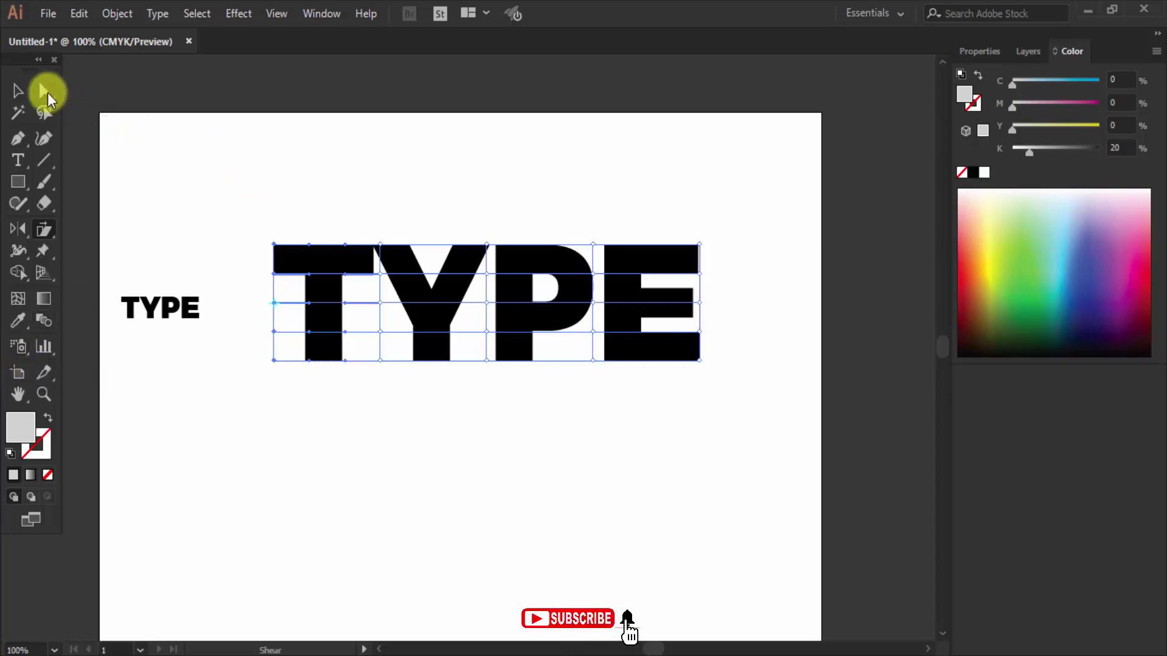
click(44, 90)
click(252, 386)
drag(232, 379, 722, 366)
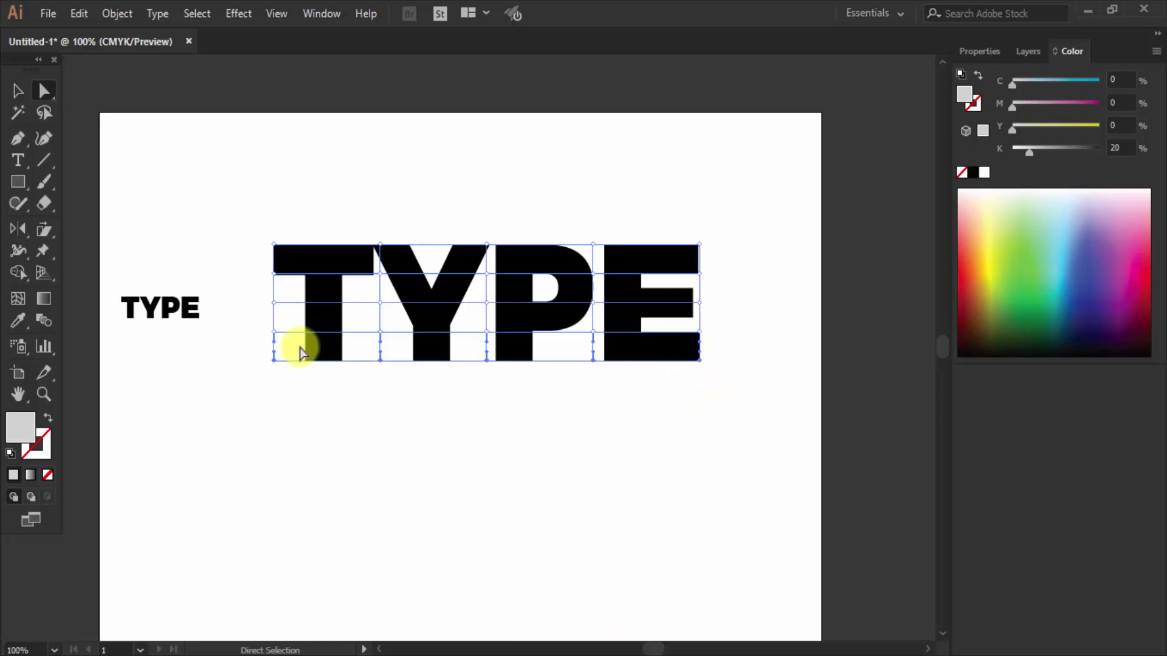
click(49, 237)
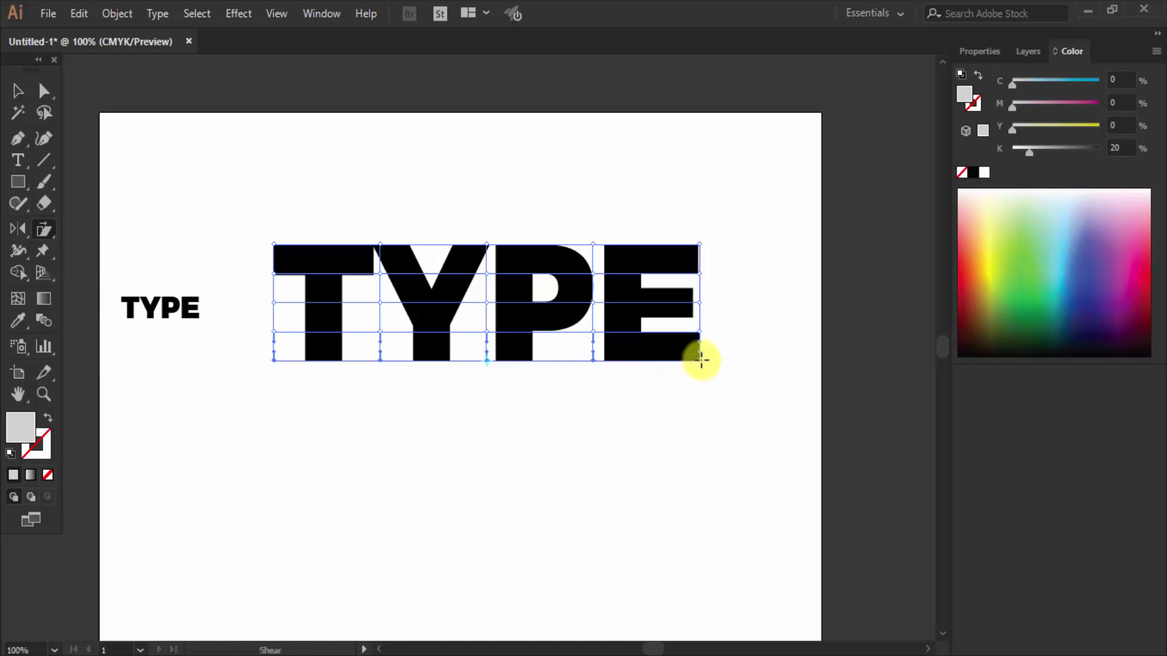
drag(701, 361, 704, 419)
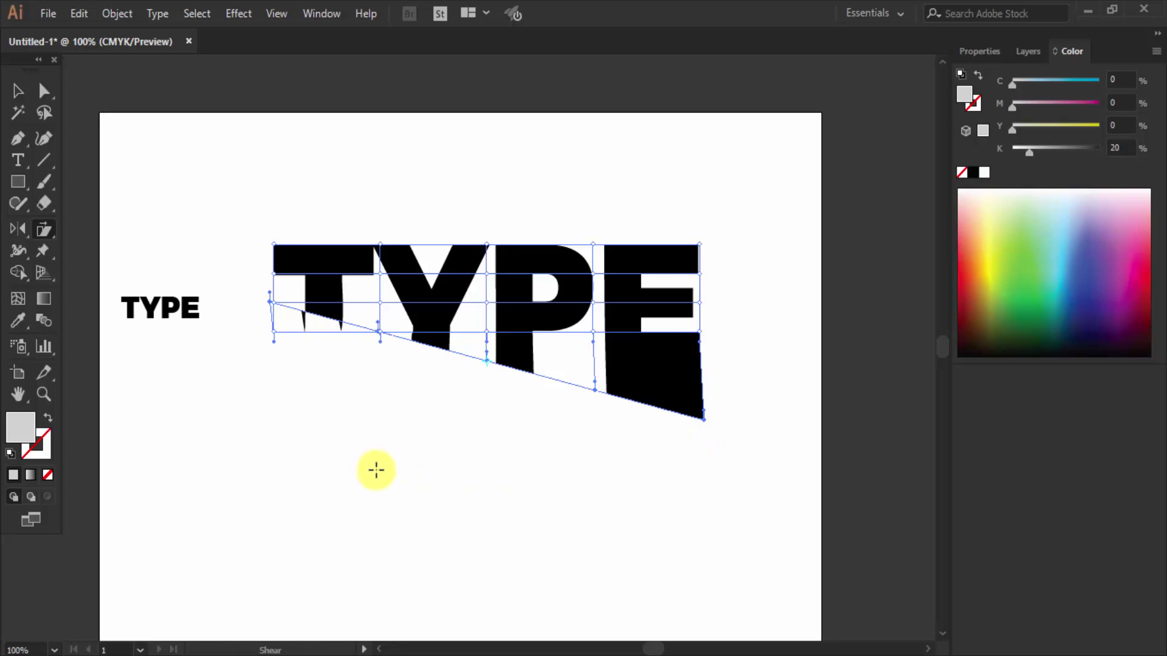
key(ctrl+z)
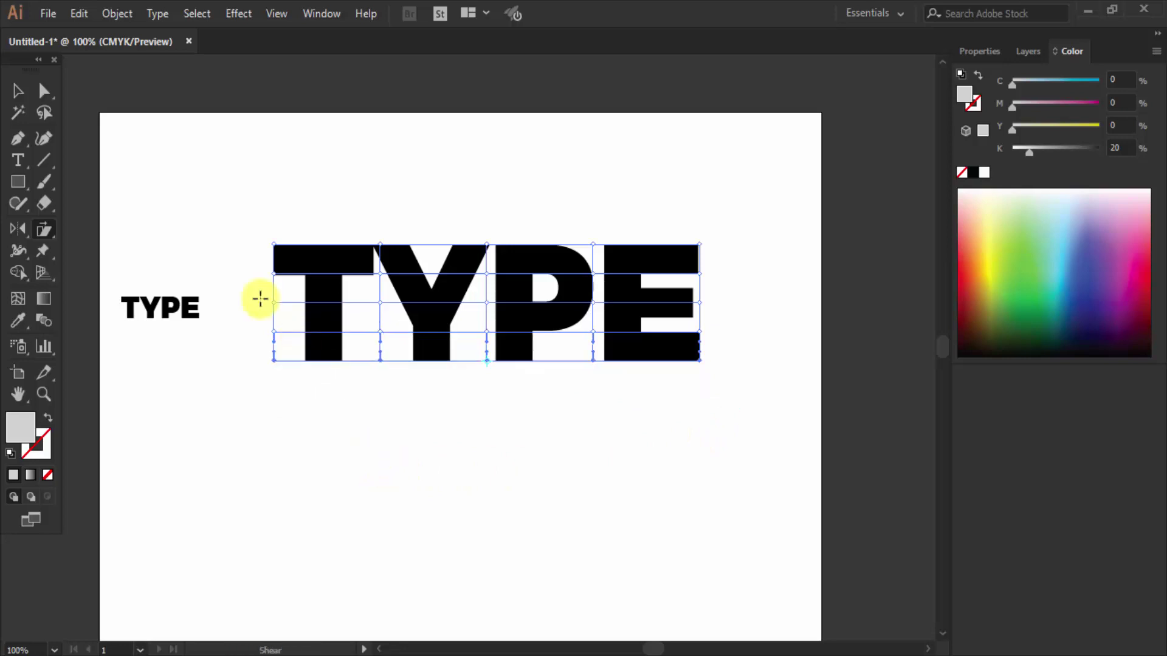
click(43, 91)
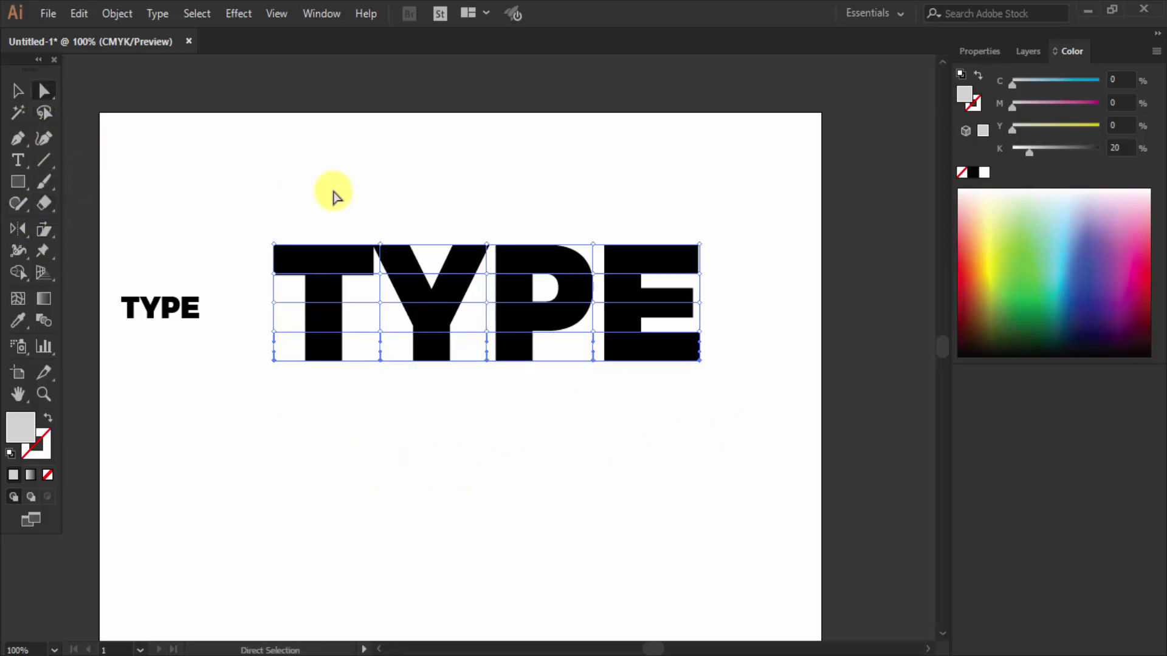
click(298, 194)
drag(717, 227, 688, 381)
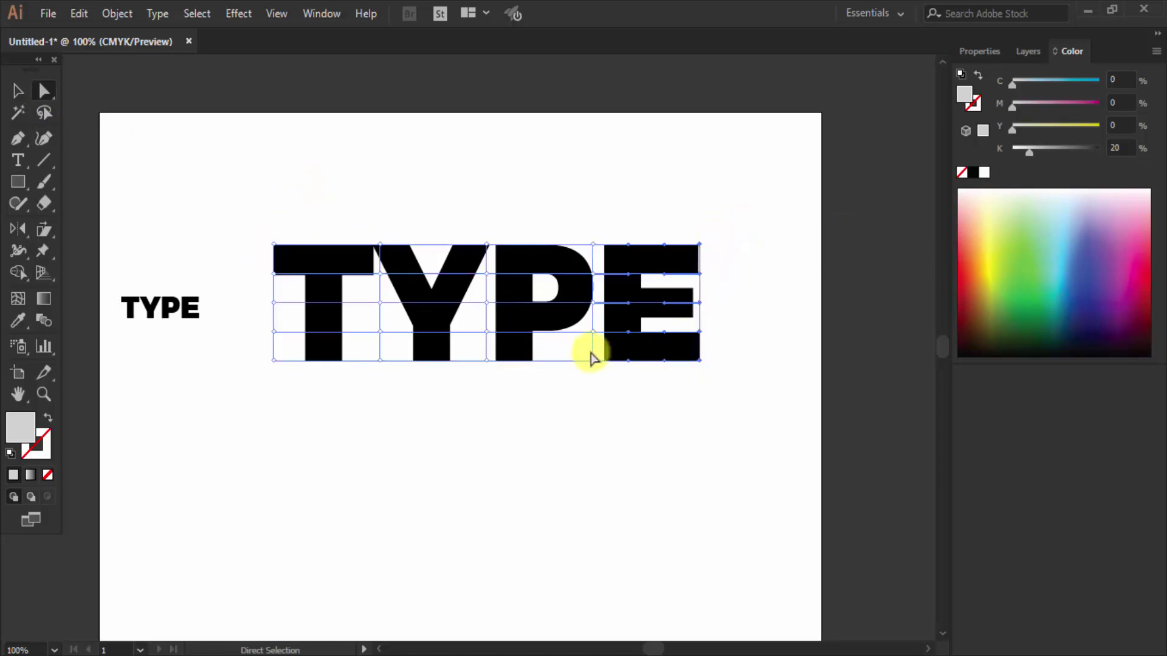
drag(48, 241, 117, 251)
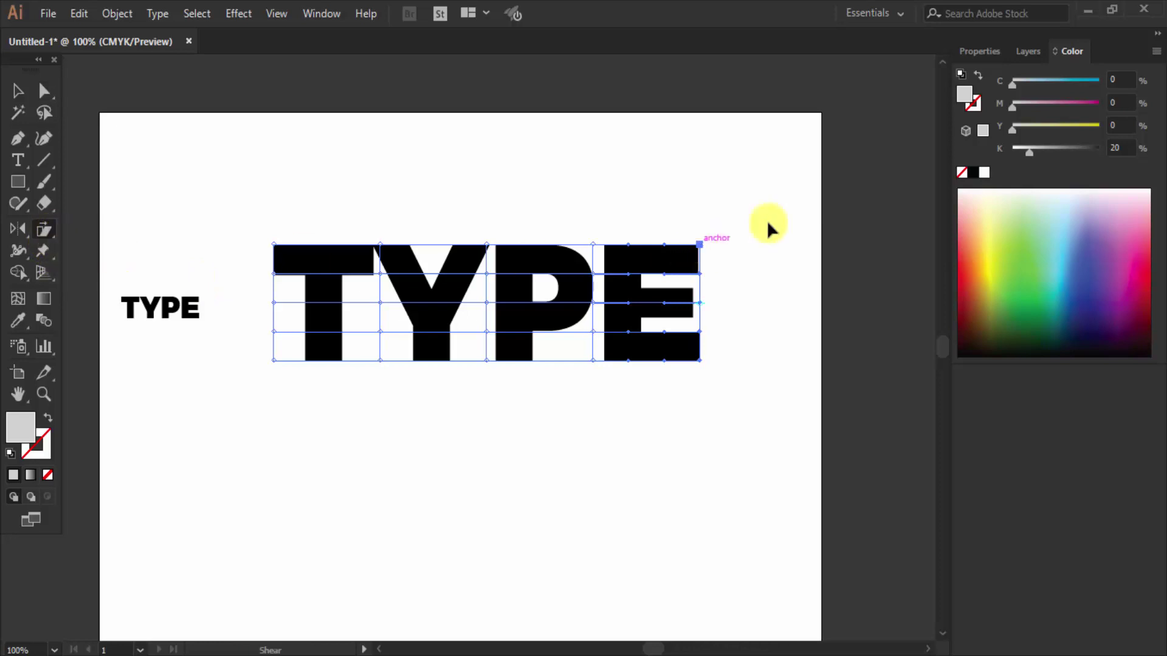
drag(767, 220, 669, 263)
key(ctrl+z)
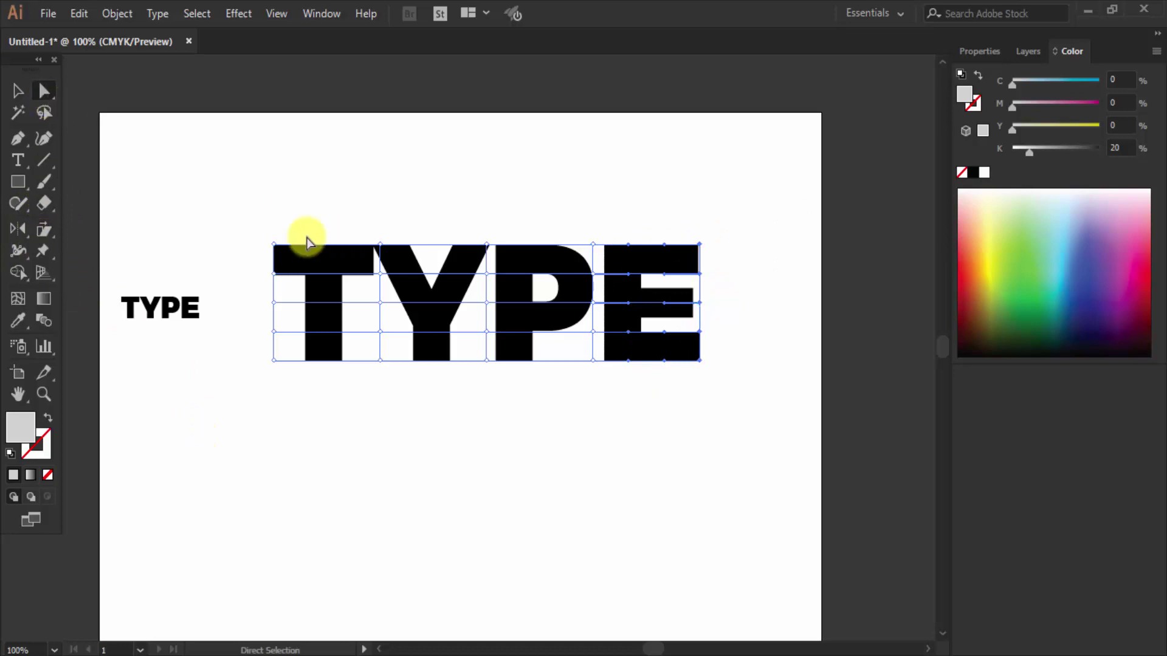
drag(269, 212, 280, 399)
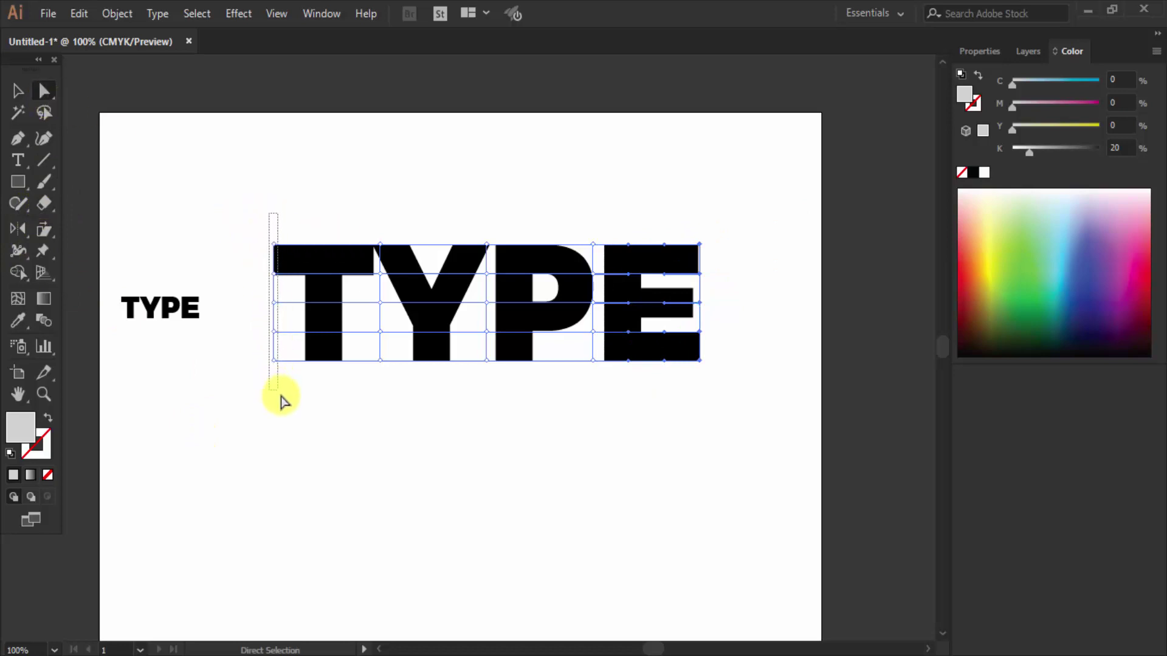
drag(46, 210, 90, 211)
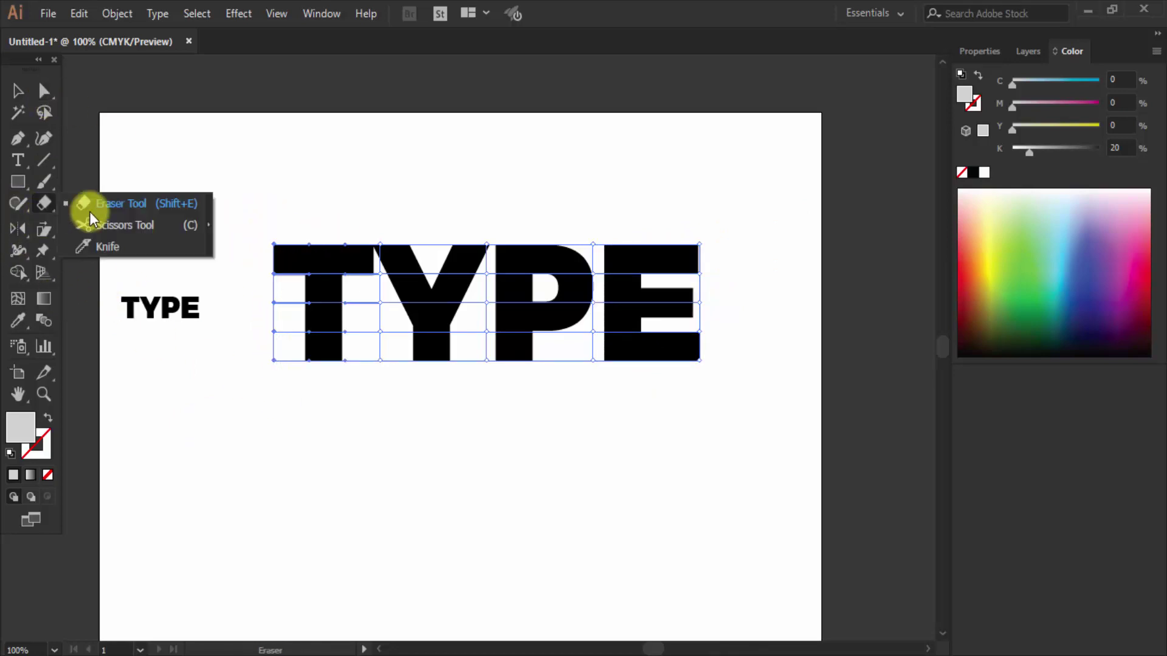
Step: Stretch the T's left edge and the E's right edge vertically so both ends flare
click(50, 231)
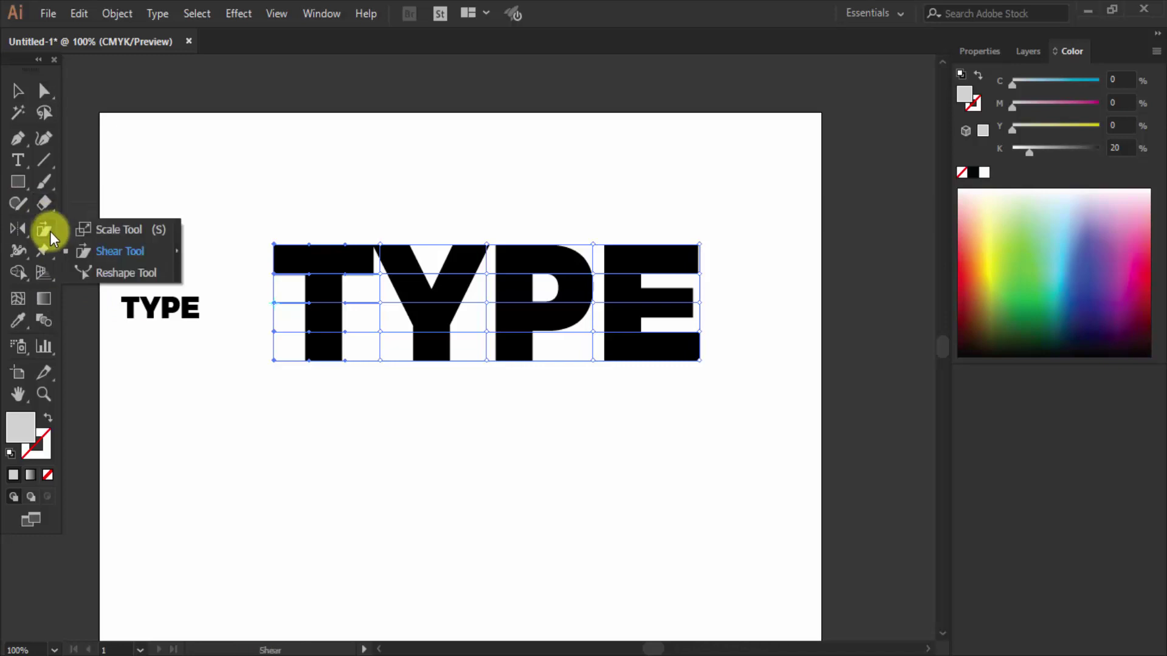
click(90, 229)
drag(281, 234, 290, 151)
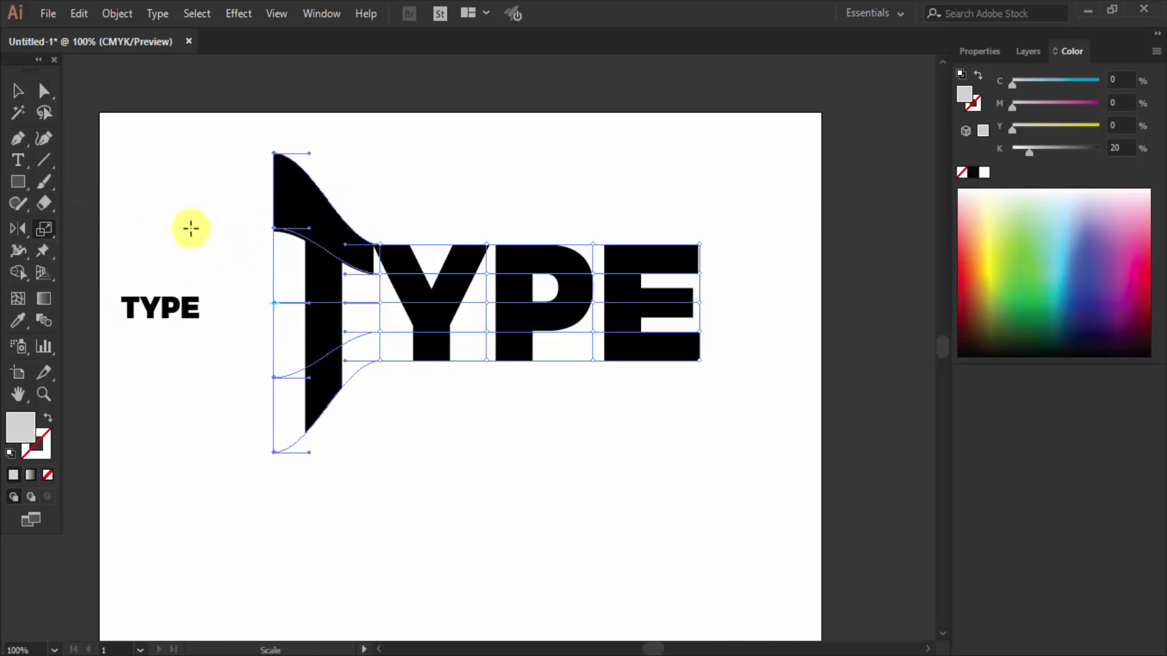
click(45, 92)
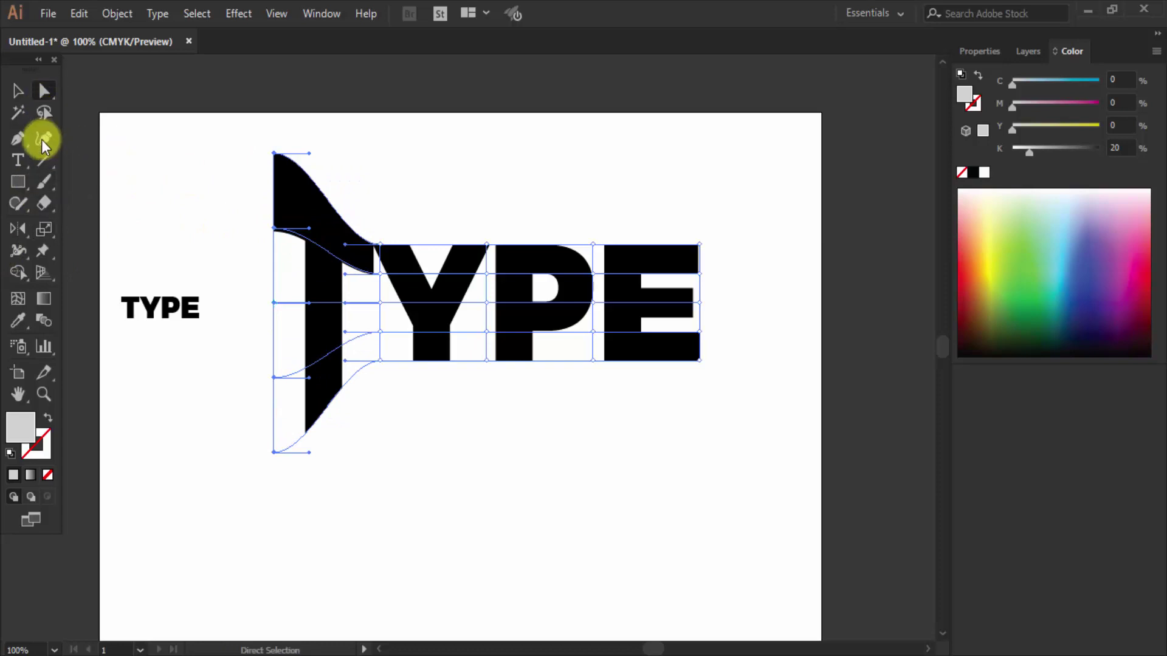
drag(716, 216, 697, 388)
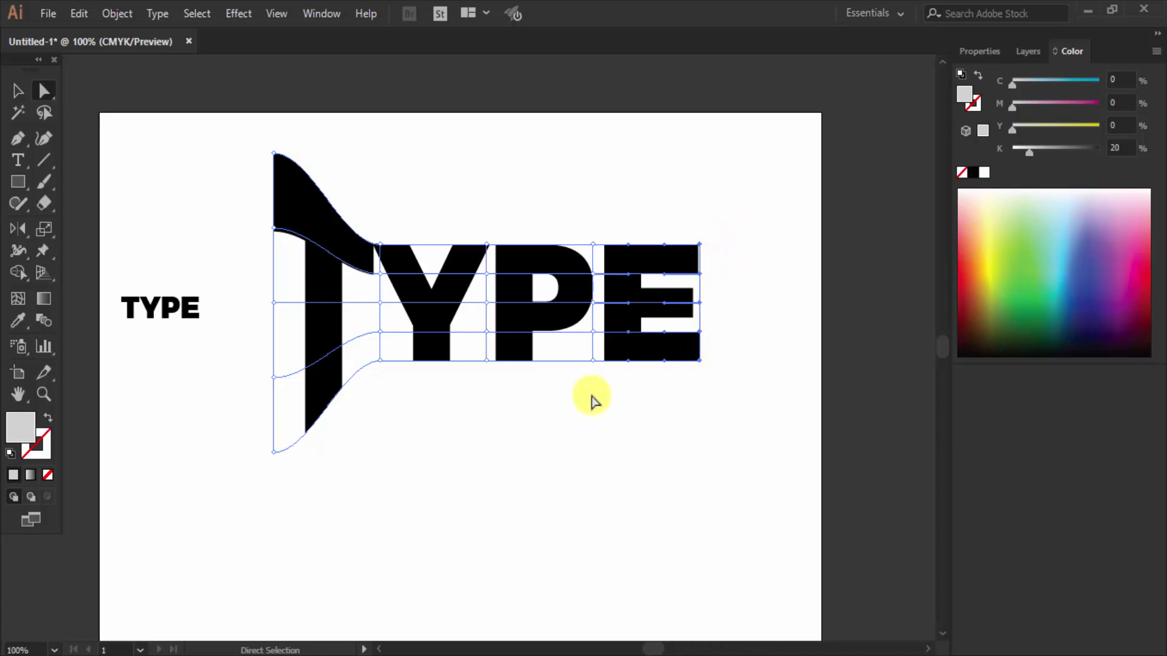
drag(53, 234, 111, 234)
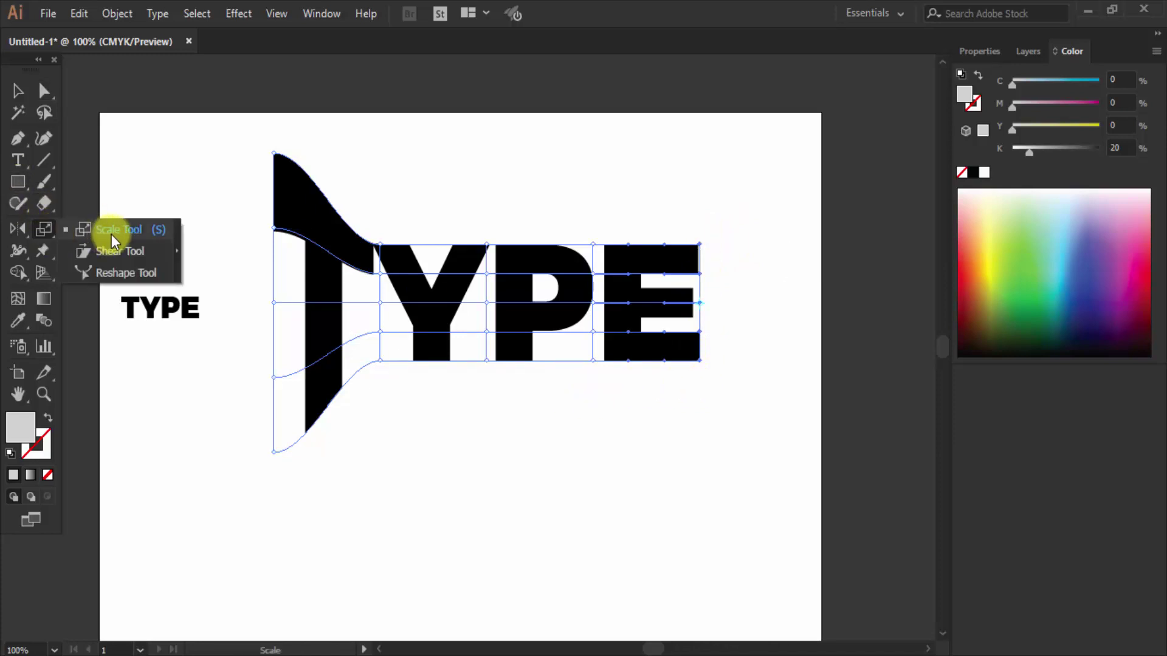
drag(700, 245, 701, 163)
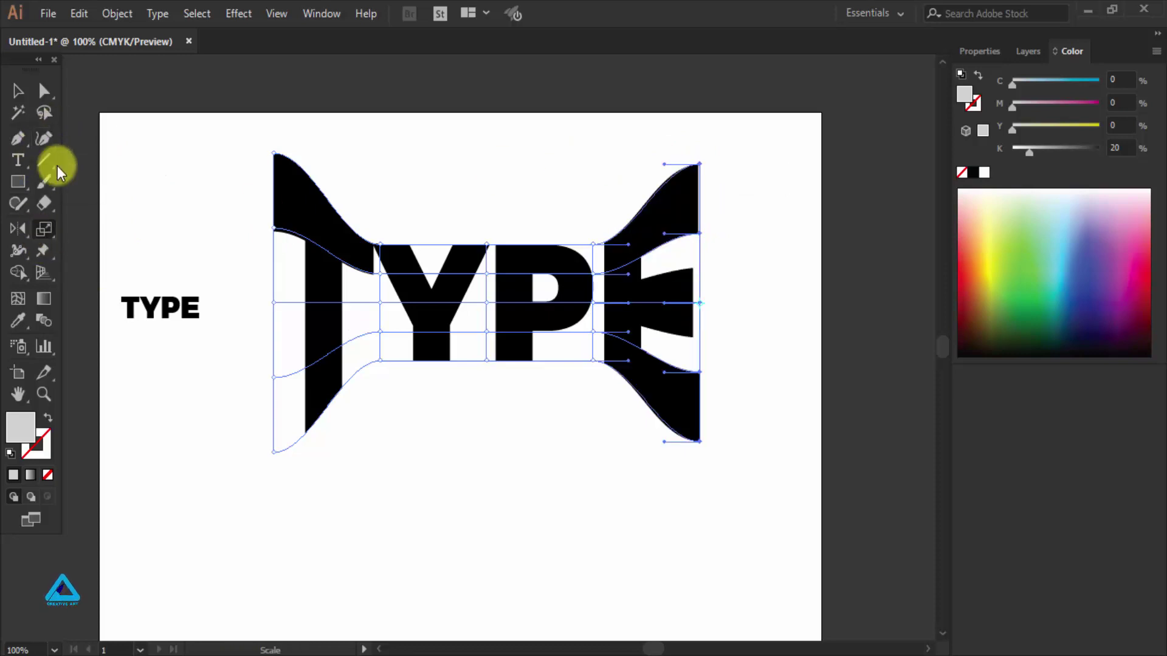
Step: Select the middle mesh column and stretch it to about 215% height
click(45, 91)
click(486, 245)
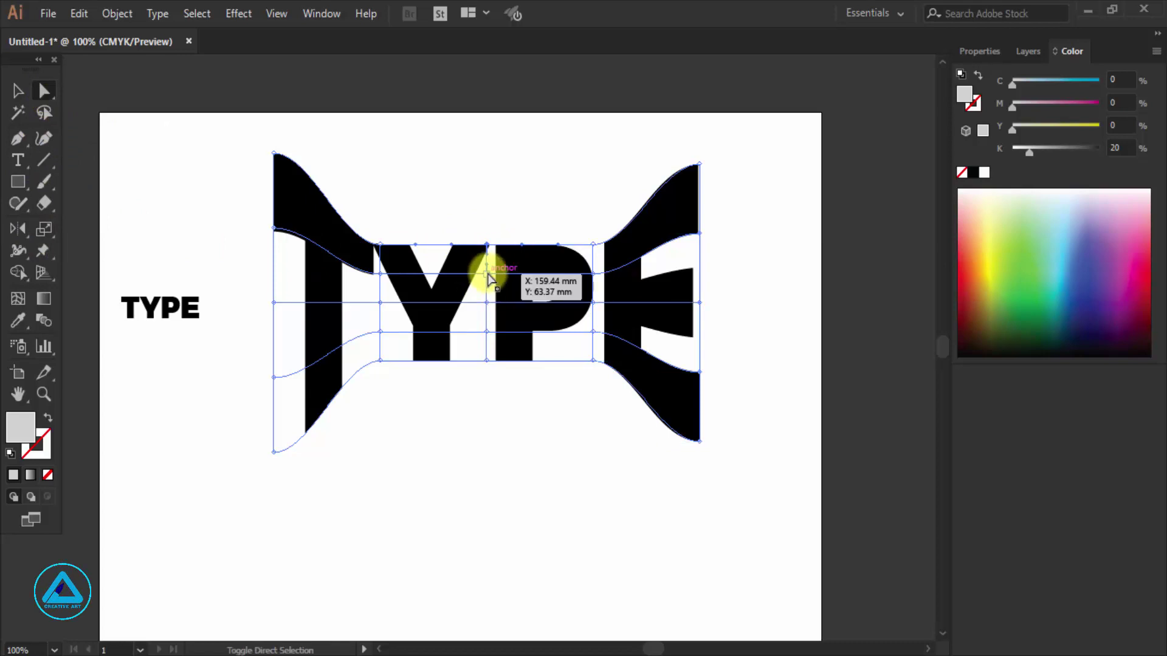
click(487, 303)
drag(487, 312, 487, 336)
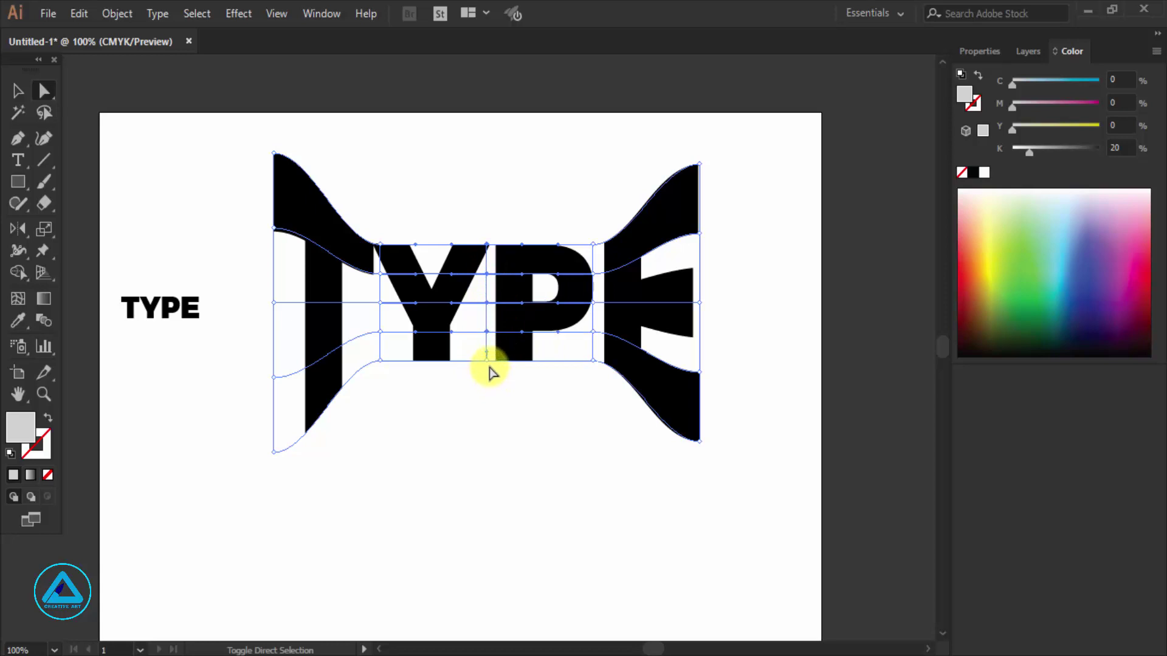
click(488, 365)
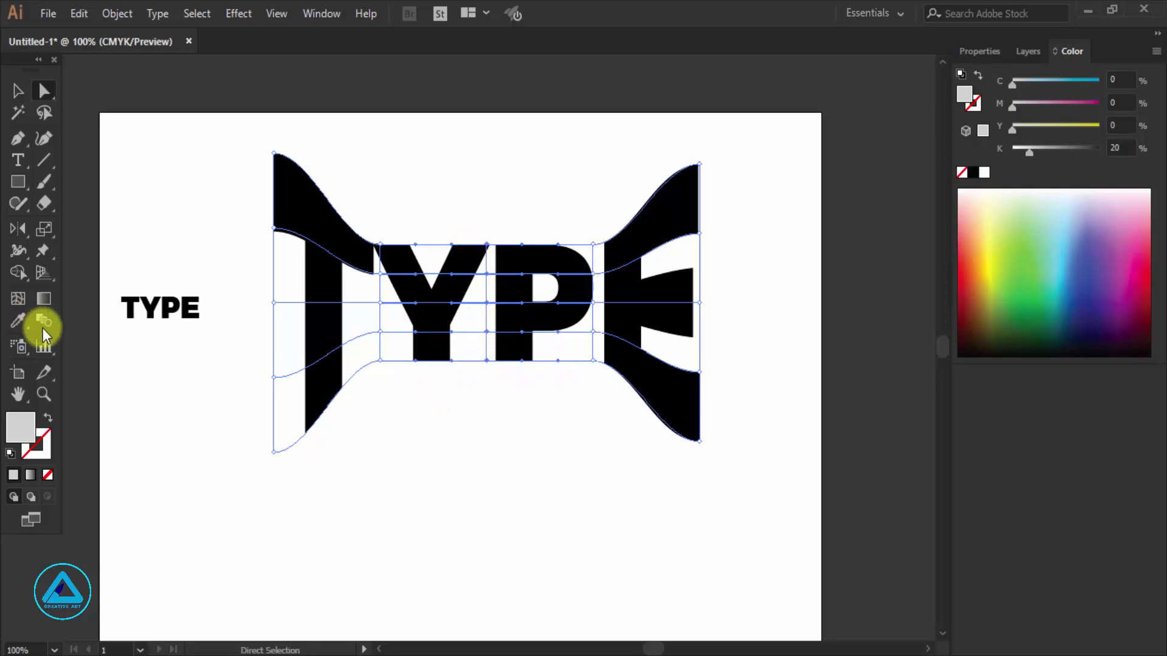
click(49, 236)
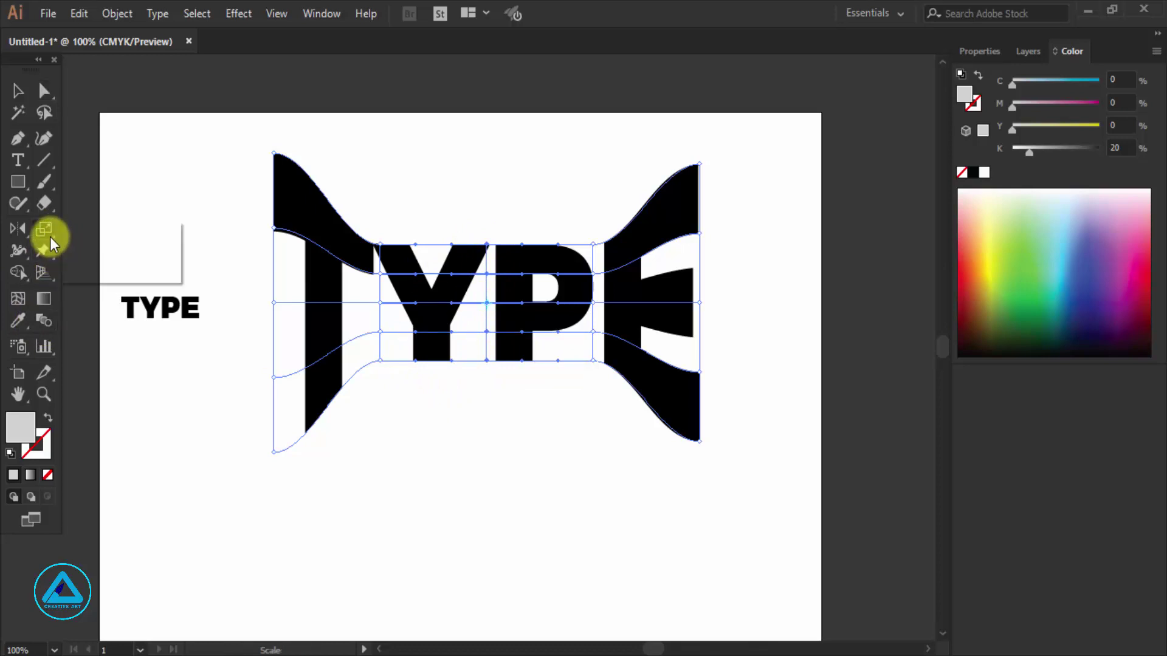
click(100, 230)
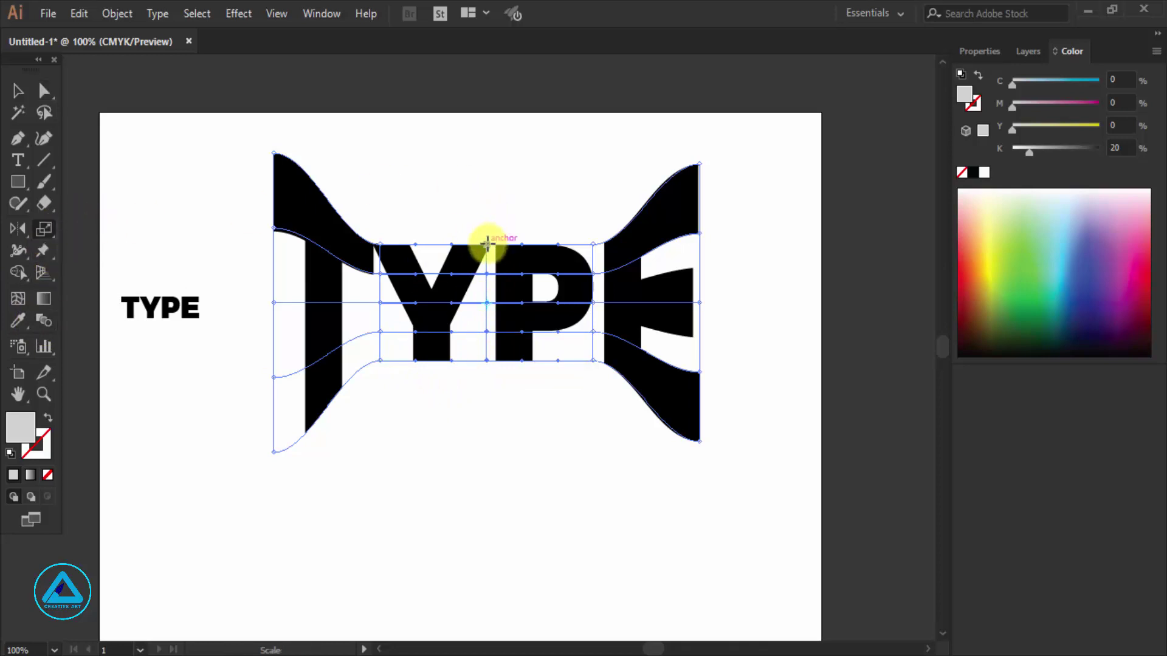
drag(486, 244, 487, 178)
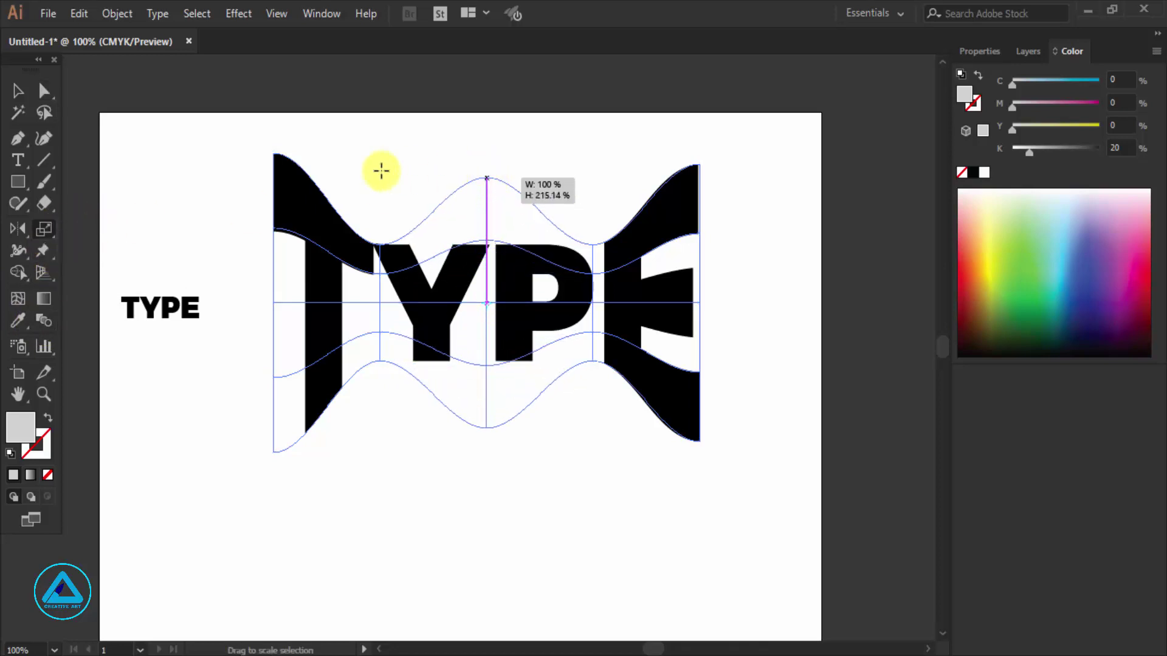
drag(381, 170, 381, 171)
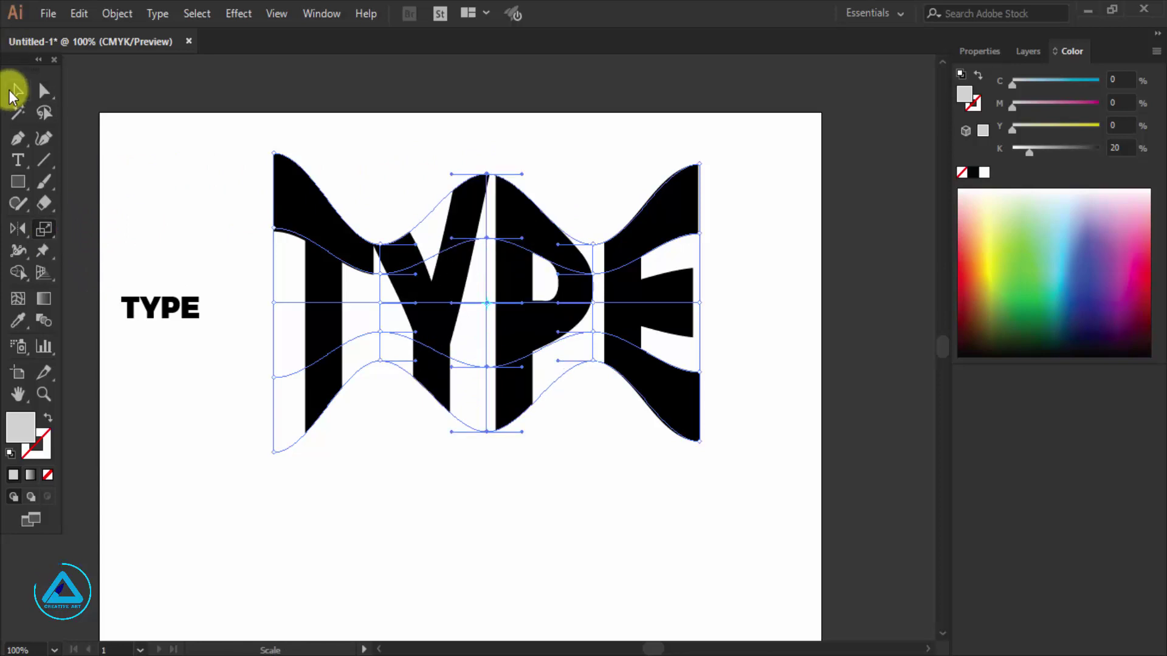
click(16, 91)
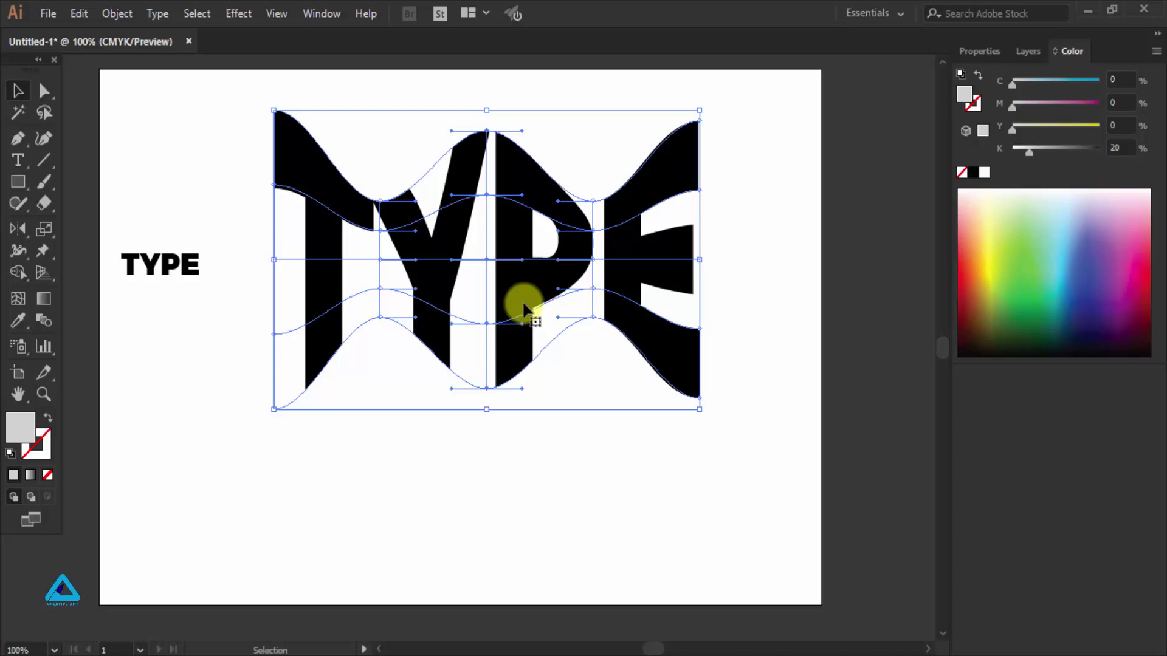
Step: Delete the wave-warped TYPE mesh, leaving just the small black TYPE text
scroll(520, 307, down, 2)
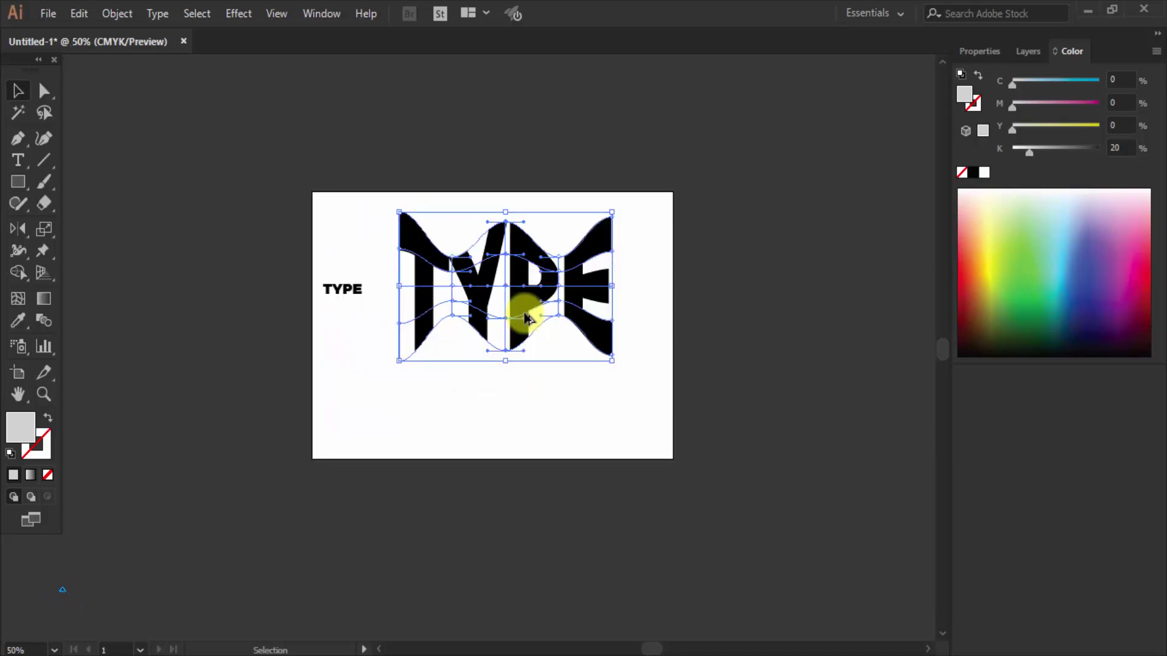
scroll(520, 310, up, 1)
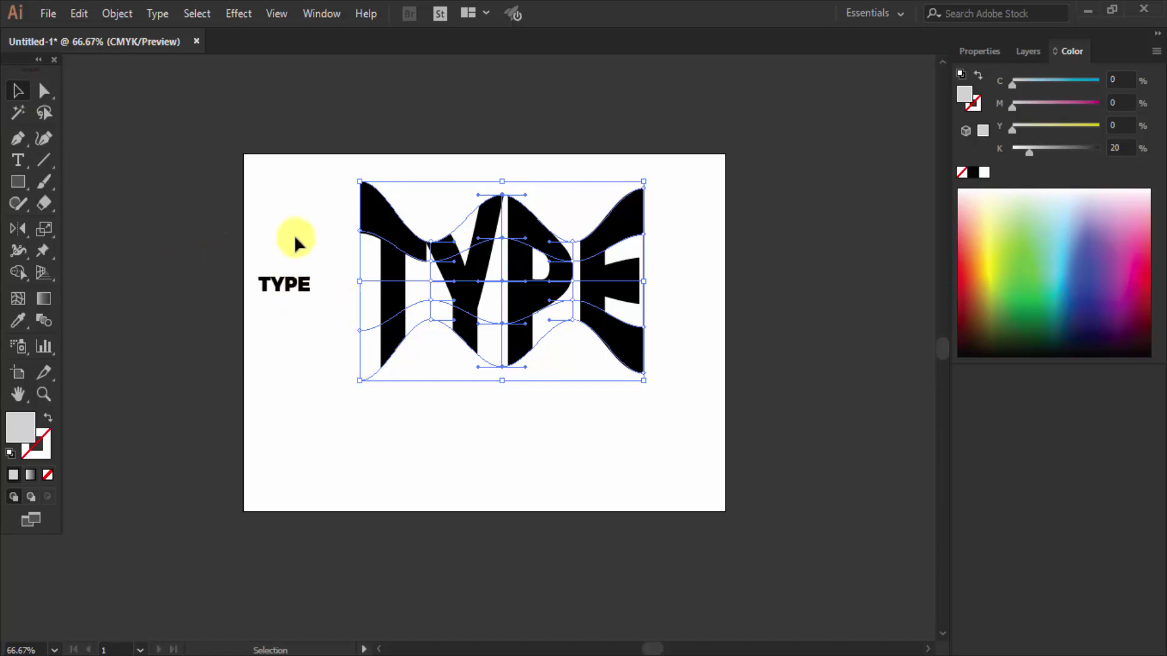
click(287, 158)
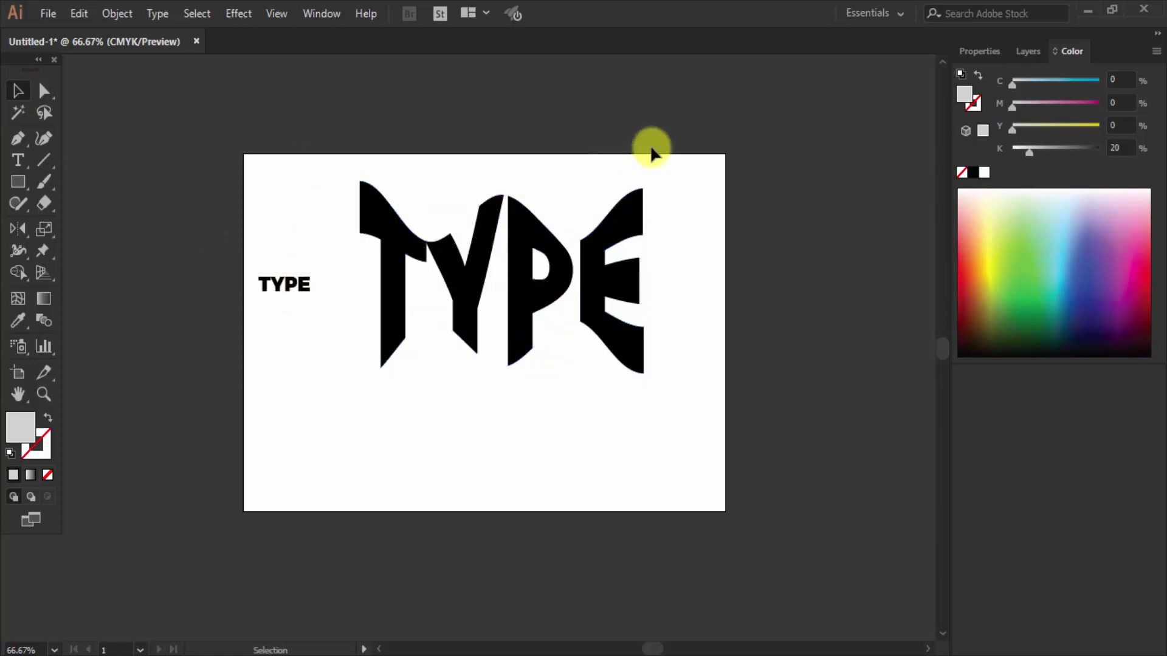
click(436, 352)
key(Delete)
click(117, 14)
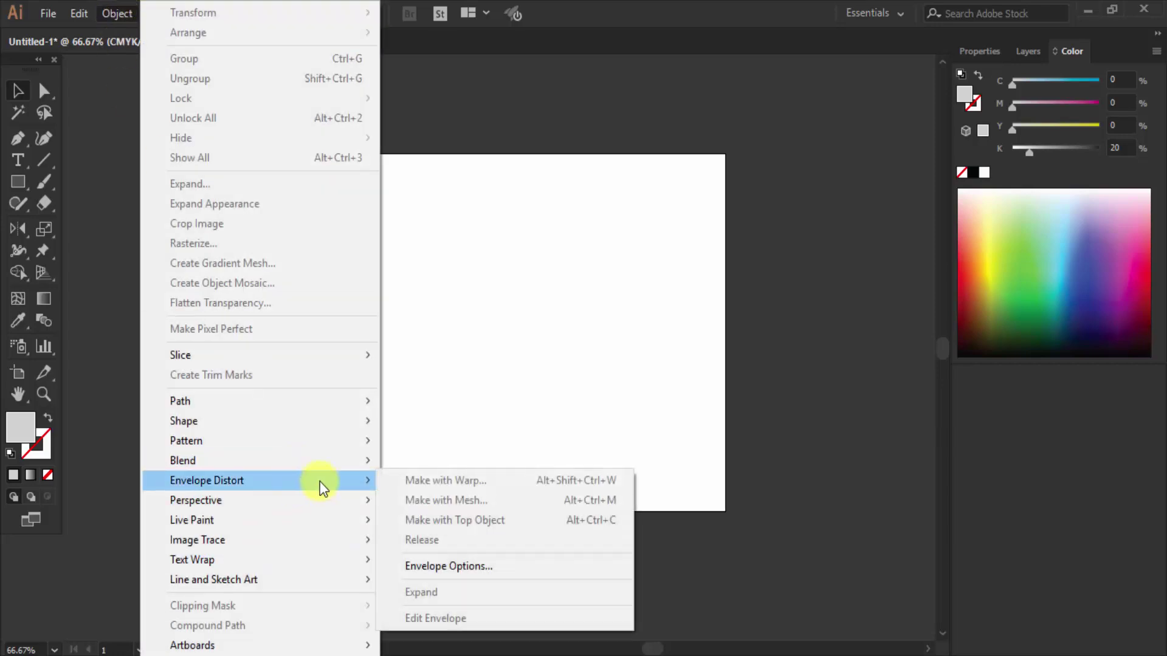
mouse_move(207, 480)
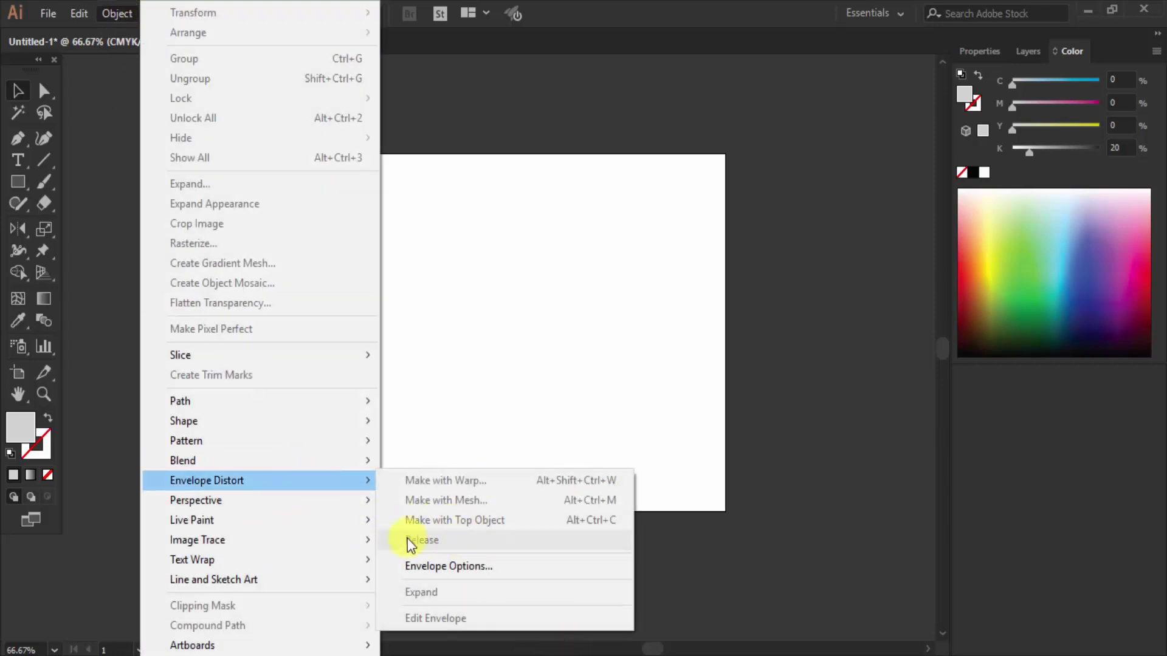
click(497, 312)
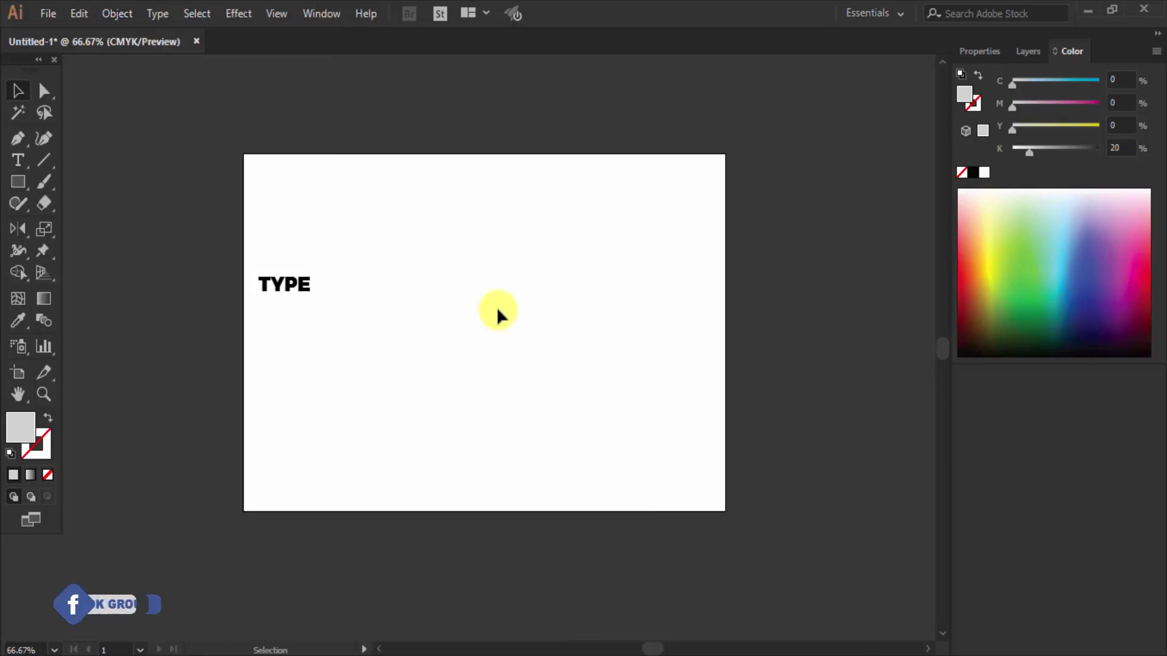
scroll(397, 298, up, 1)
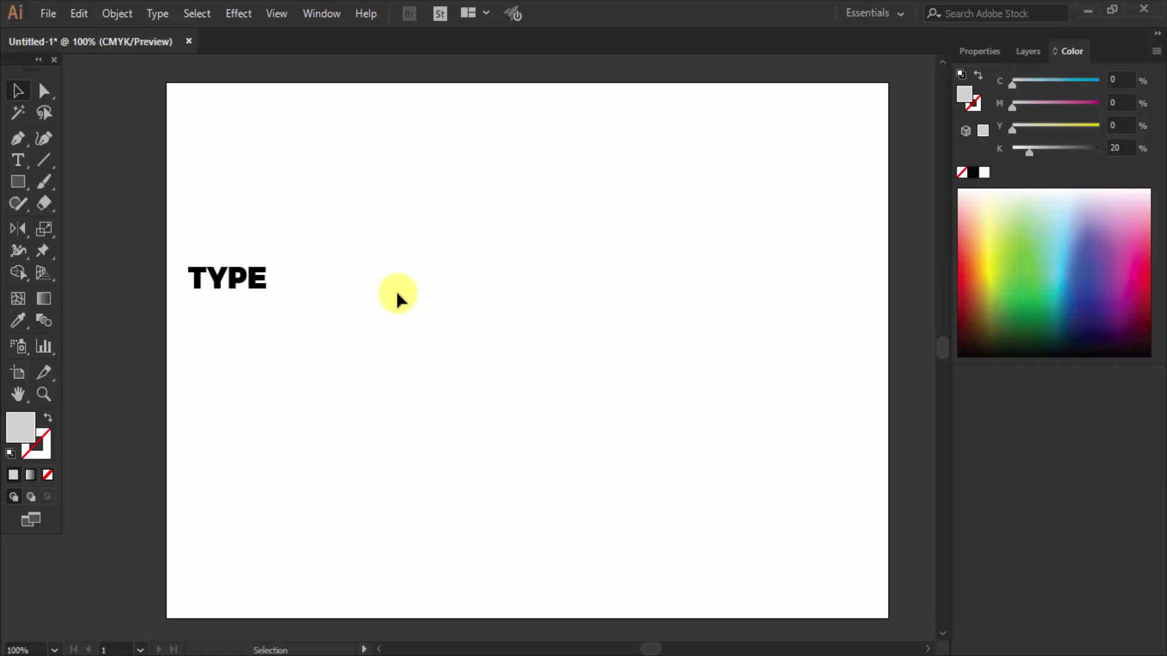
Step: Drag out an area type box right of TYPE, filled with lorem ipsum placeholder text
click(18, 161)
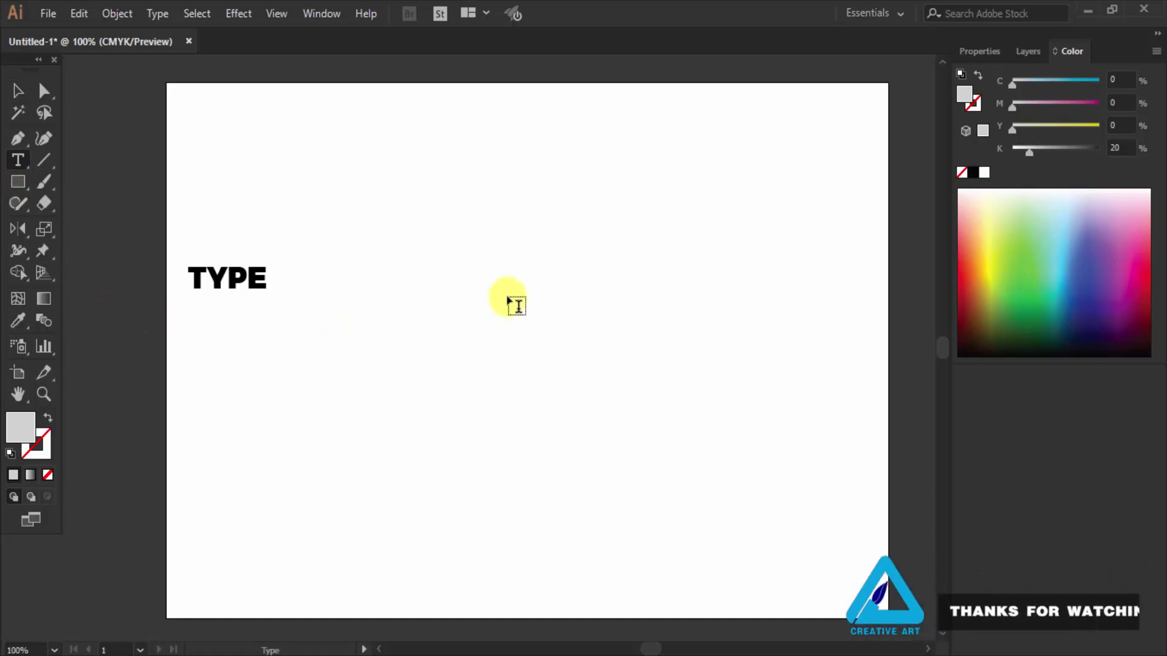
drag(351, 169, 774, 490)
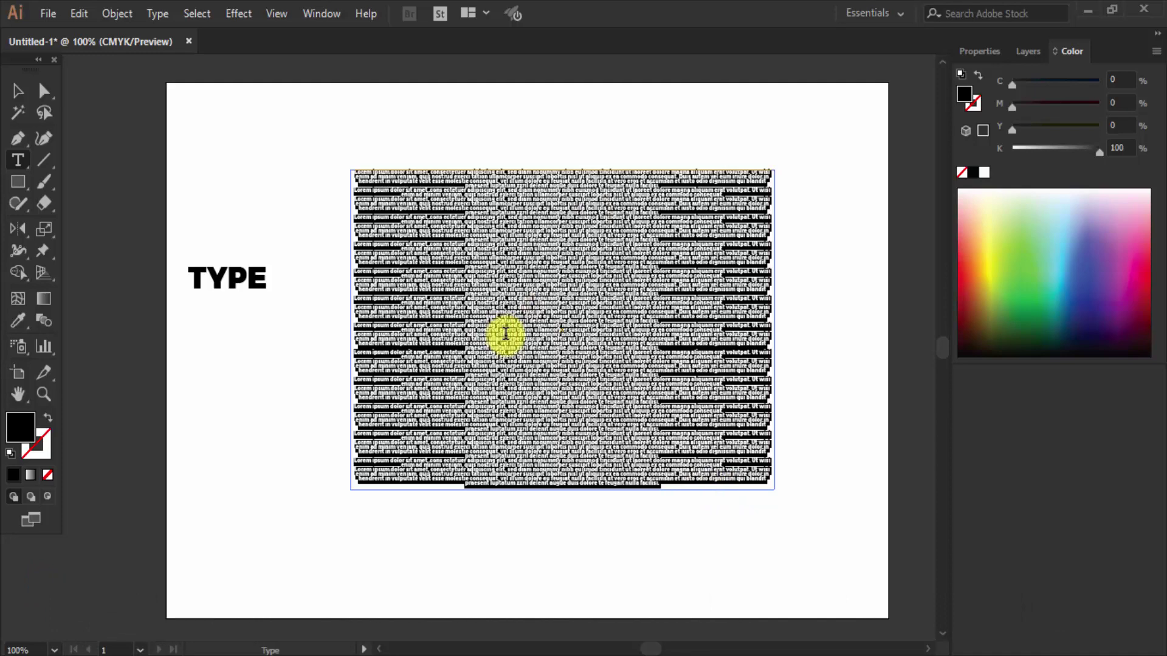
Step: Draw a hexagon with the Polygon tool and enlarge it over the text block's centre
click(20, 91)
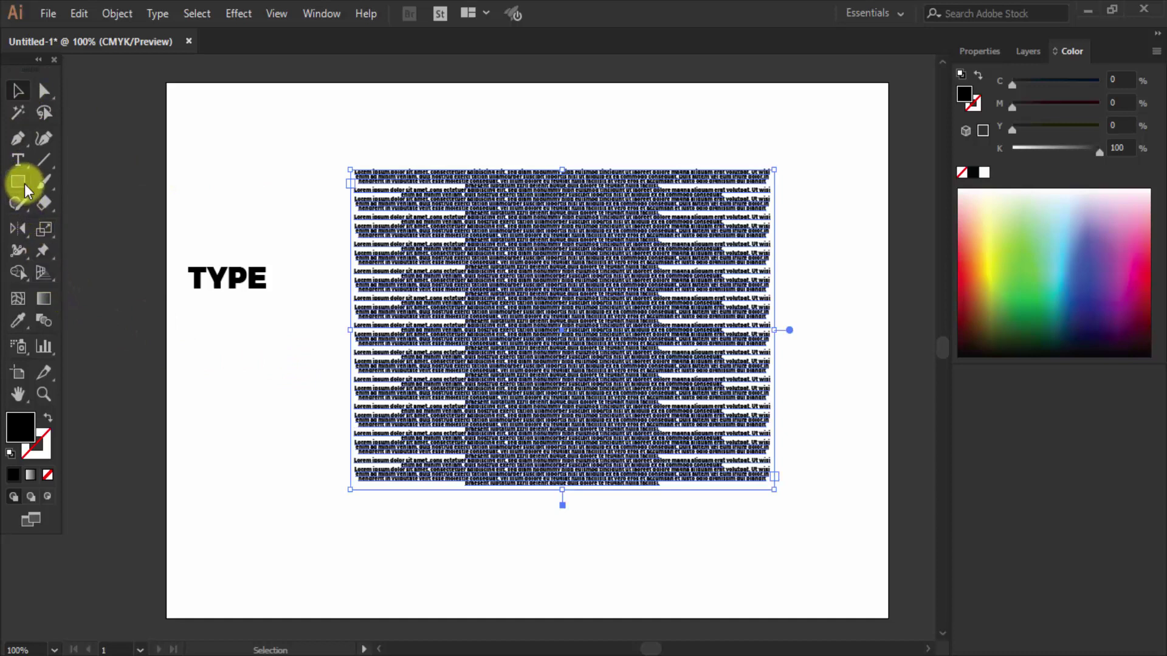
click(25, 184)
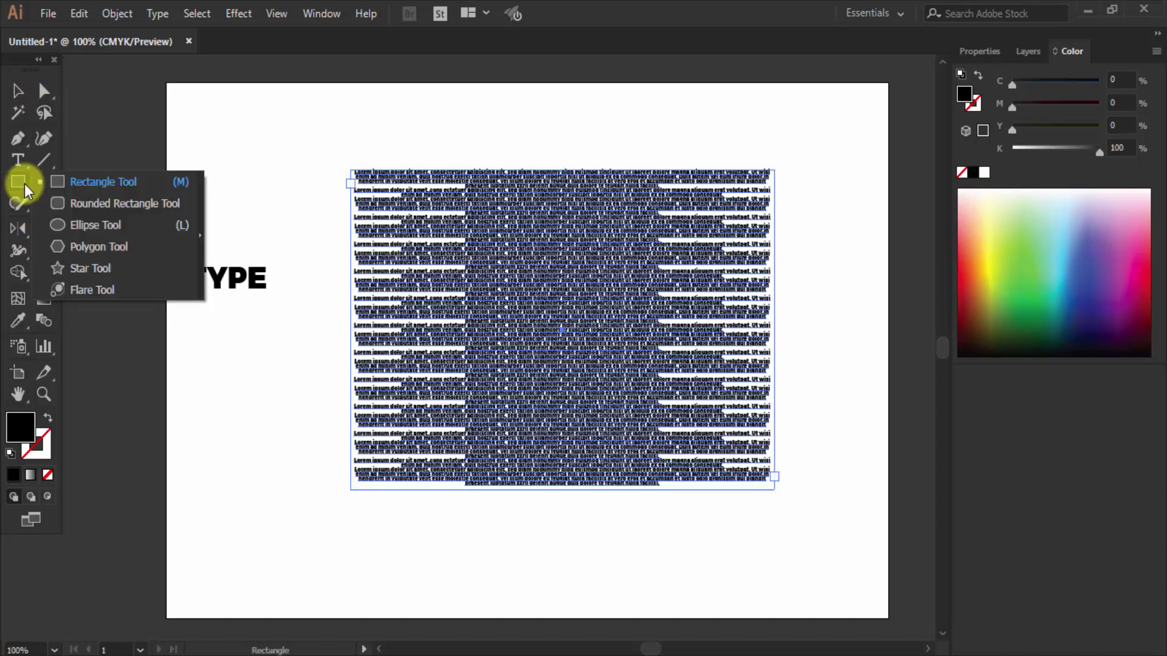
click(88, 249)
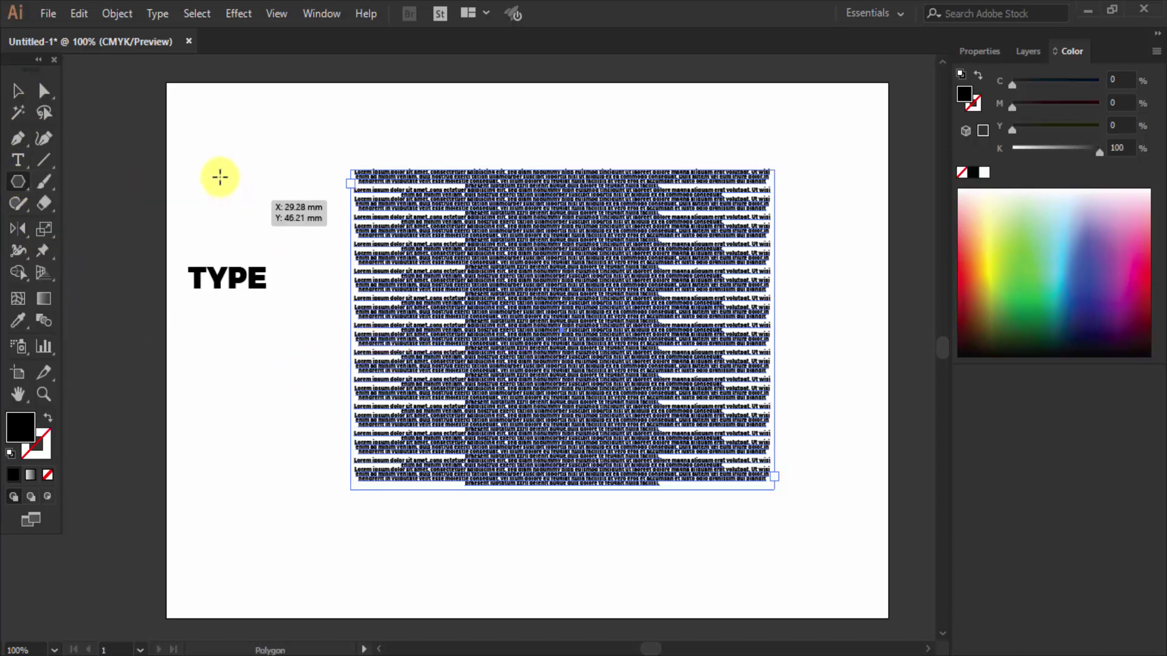
drag(220, 177, 277, 142)
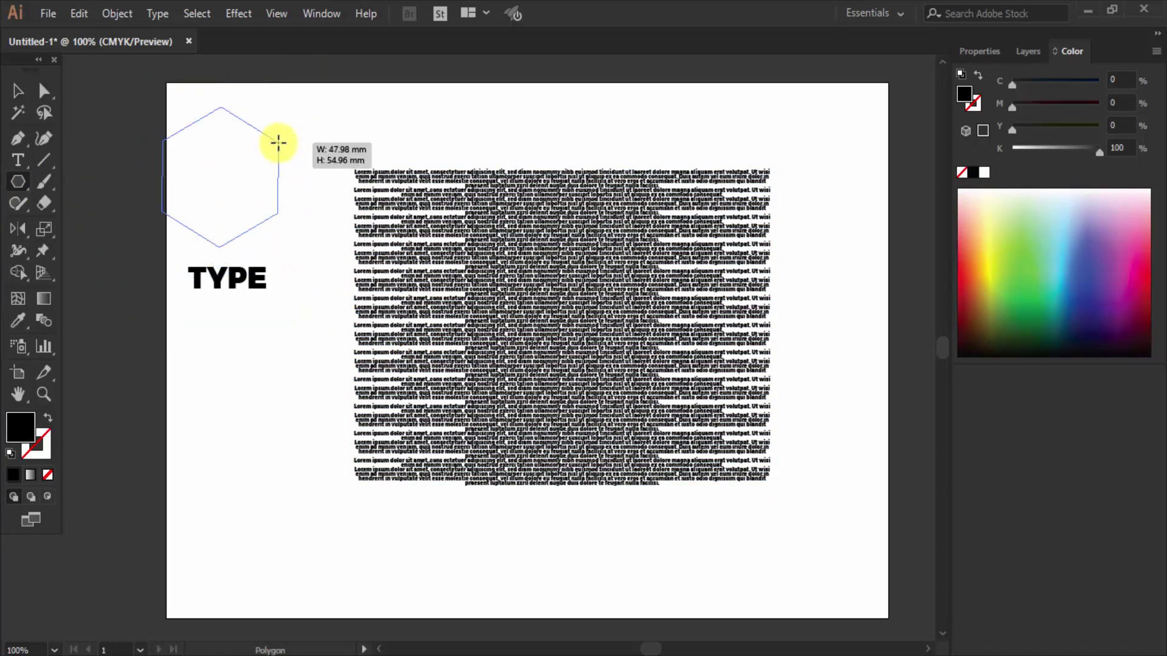
drag(278, 143, 279, 137)
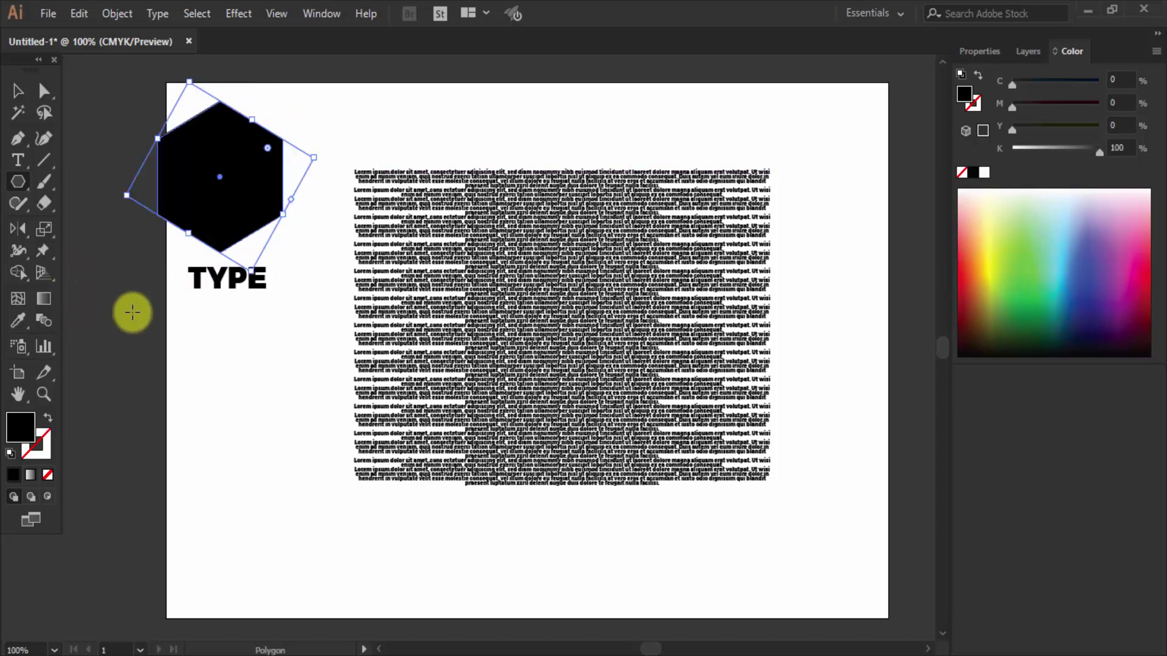
click(18, 92)
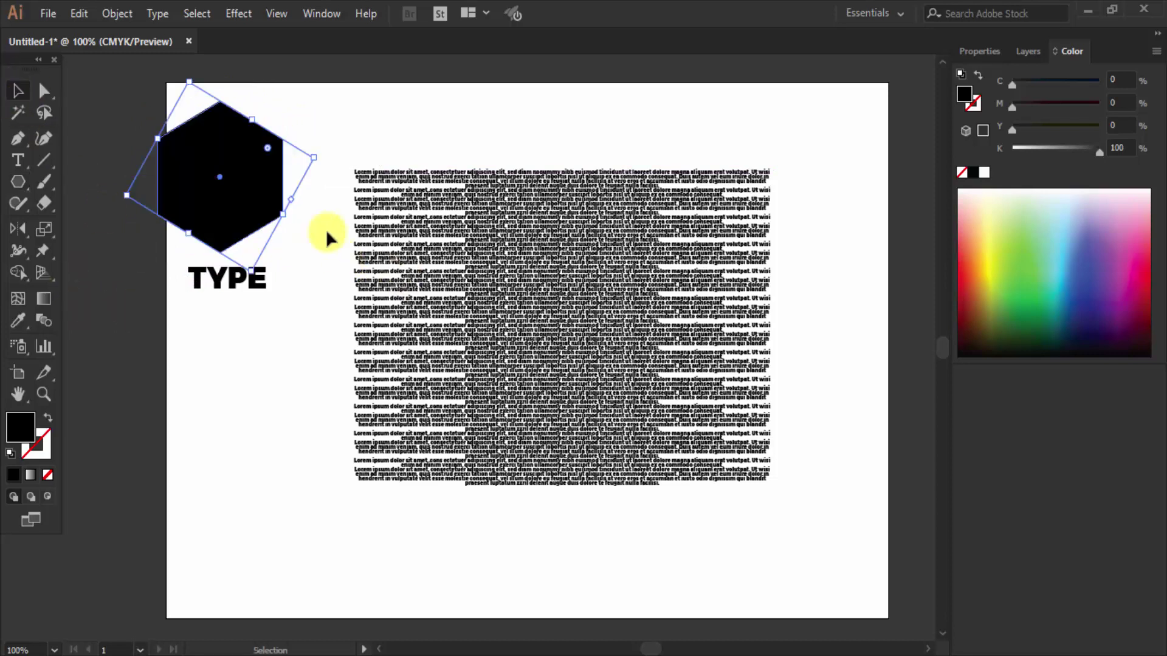
mouse_move(254, 271)
mouse_down()
mouse_move(312, 454)
mouse_move(300, 282)
mouse_move(607, 331)
mouse_up()
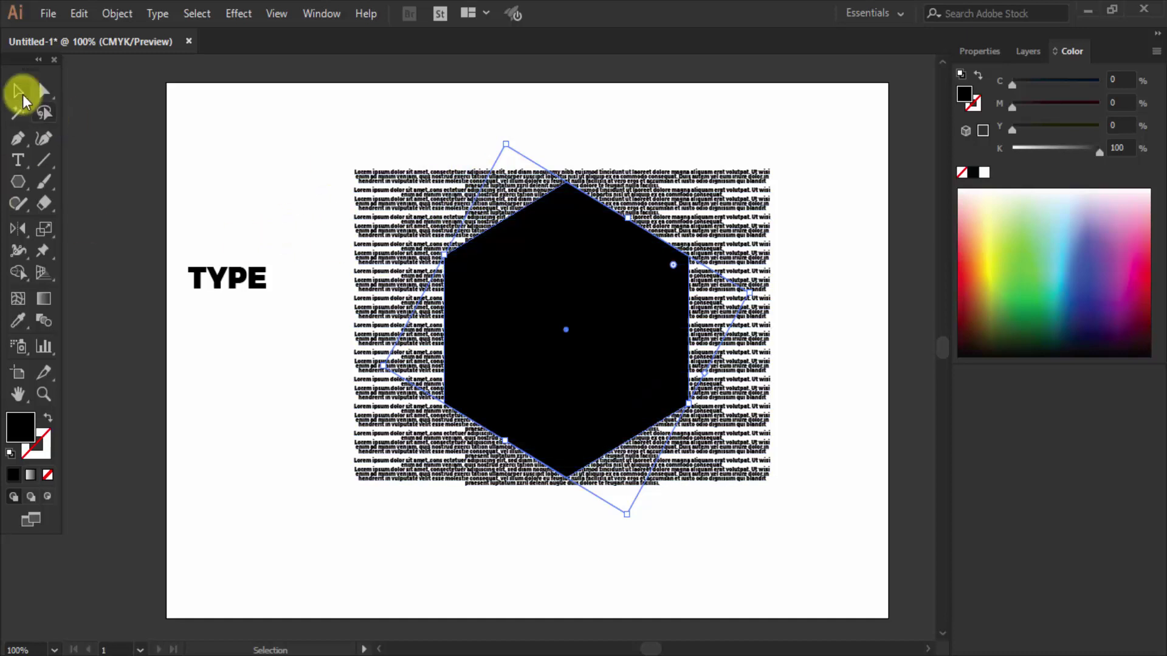
Step: Envelope the placeholder text into the hexagon with Make with Top Object, then reselect it
drag(430, 120, 667, 359)
click(106, 13)
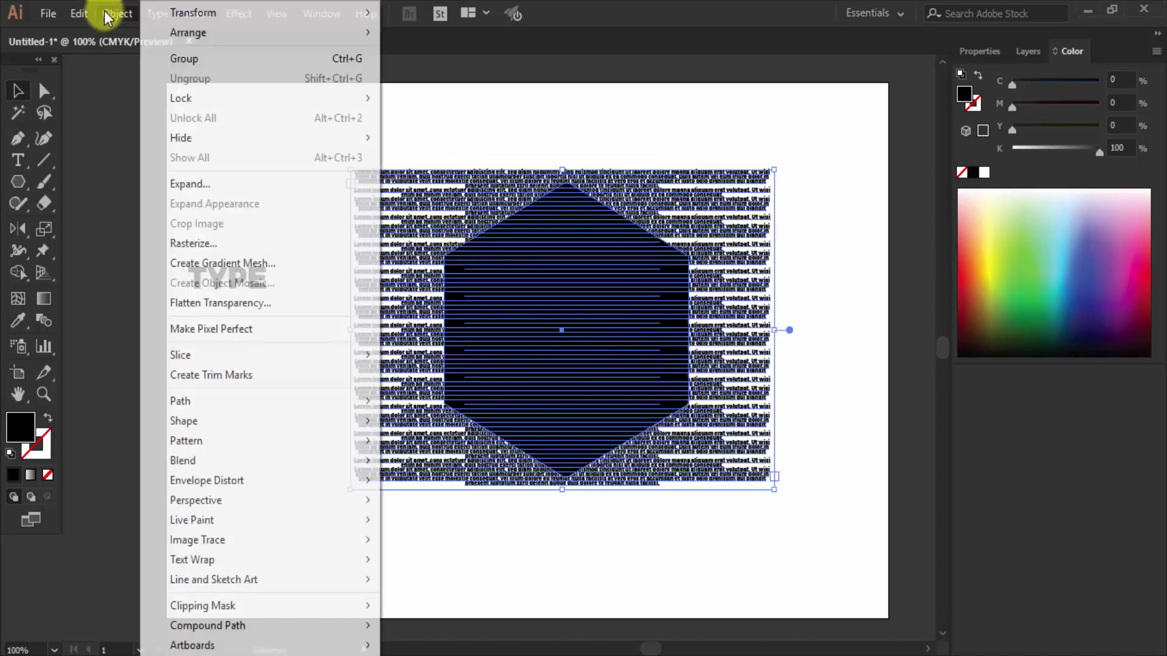
mouse_move(206, 481)
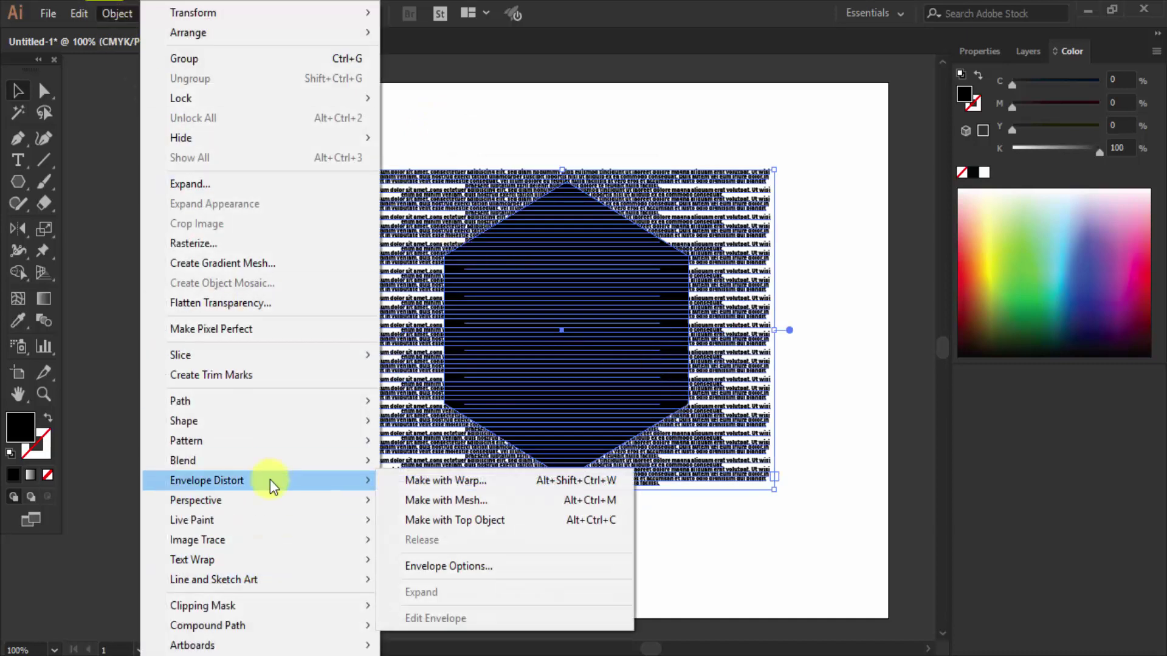
click(474, 524)
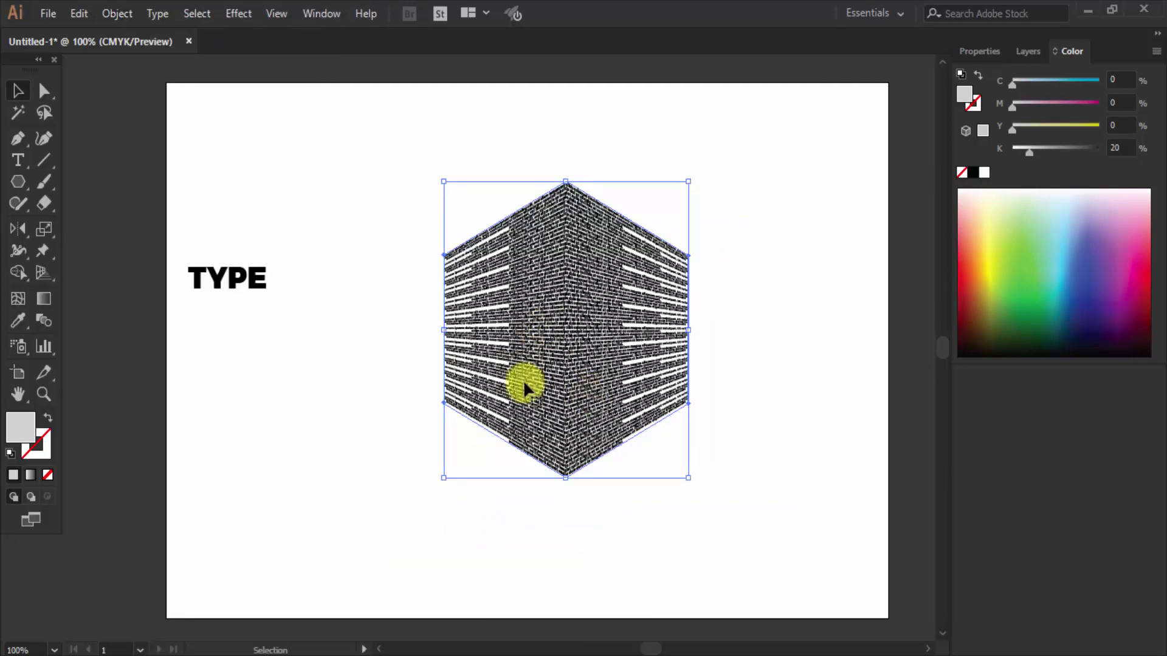
click(759, 244)
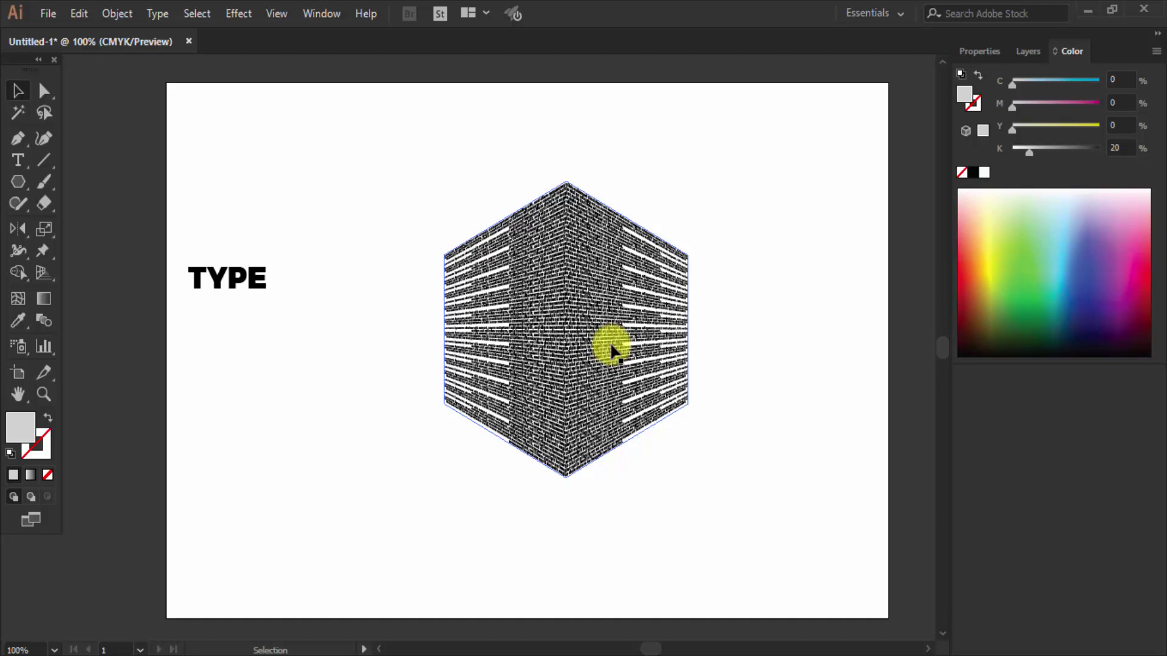
click(611, 350)
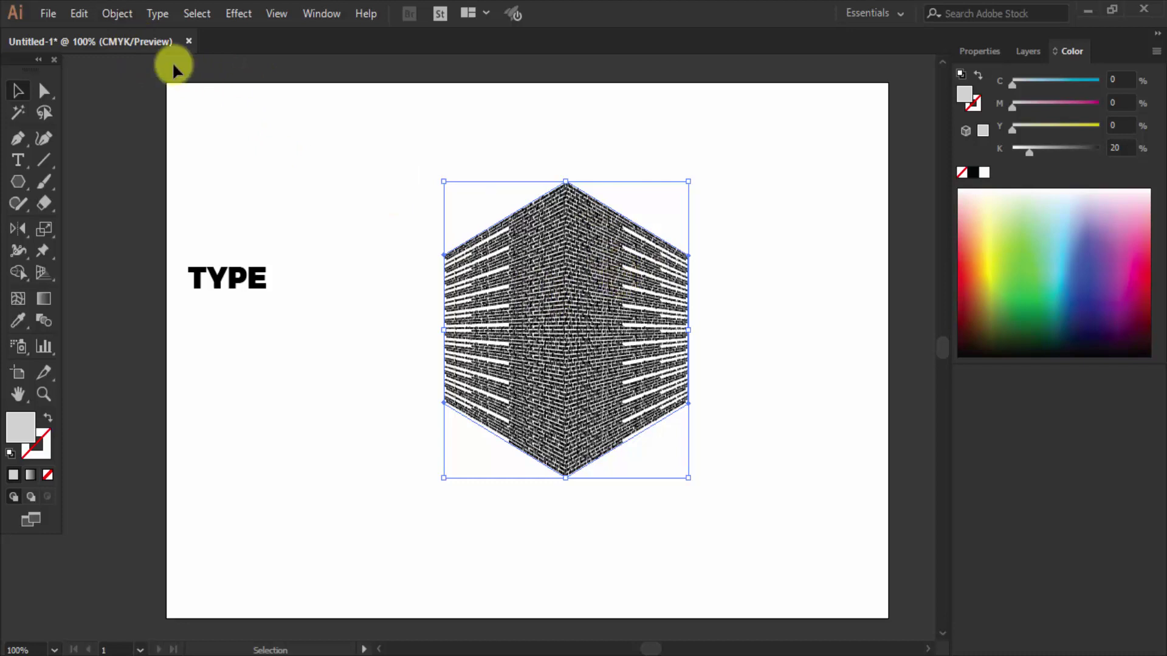
Step: Release the hexagon envelope and delete both the text block and the hexagon
click(118, 16)
mouse_move(207, 480)
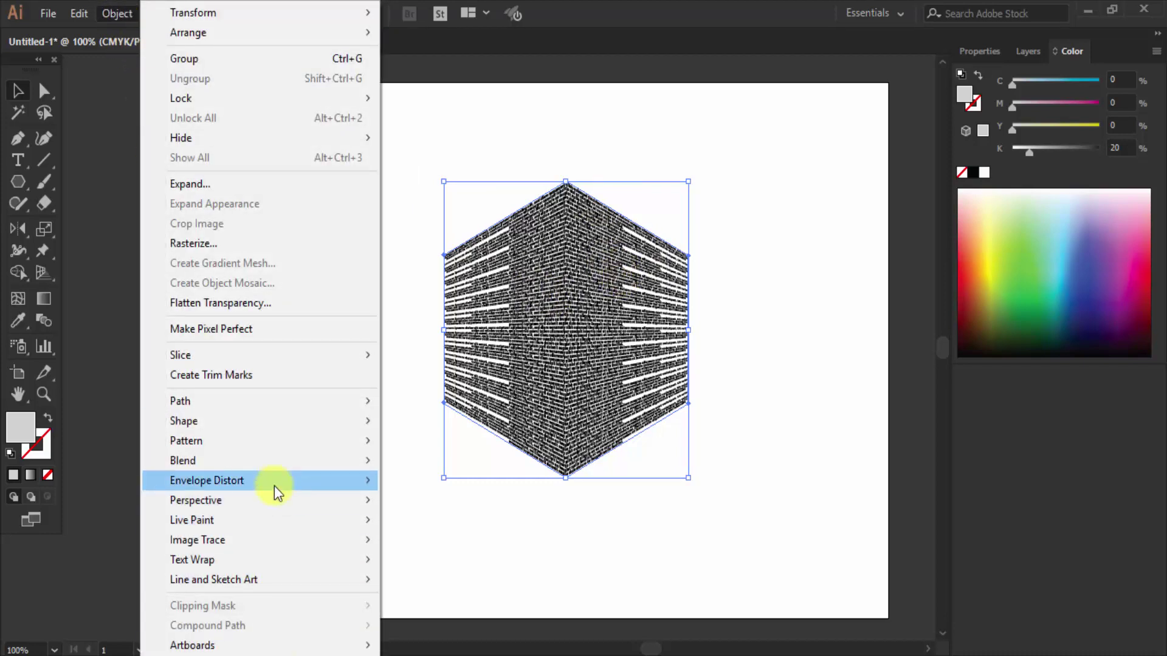
click(440, 541)
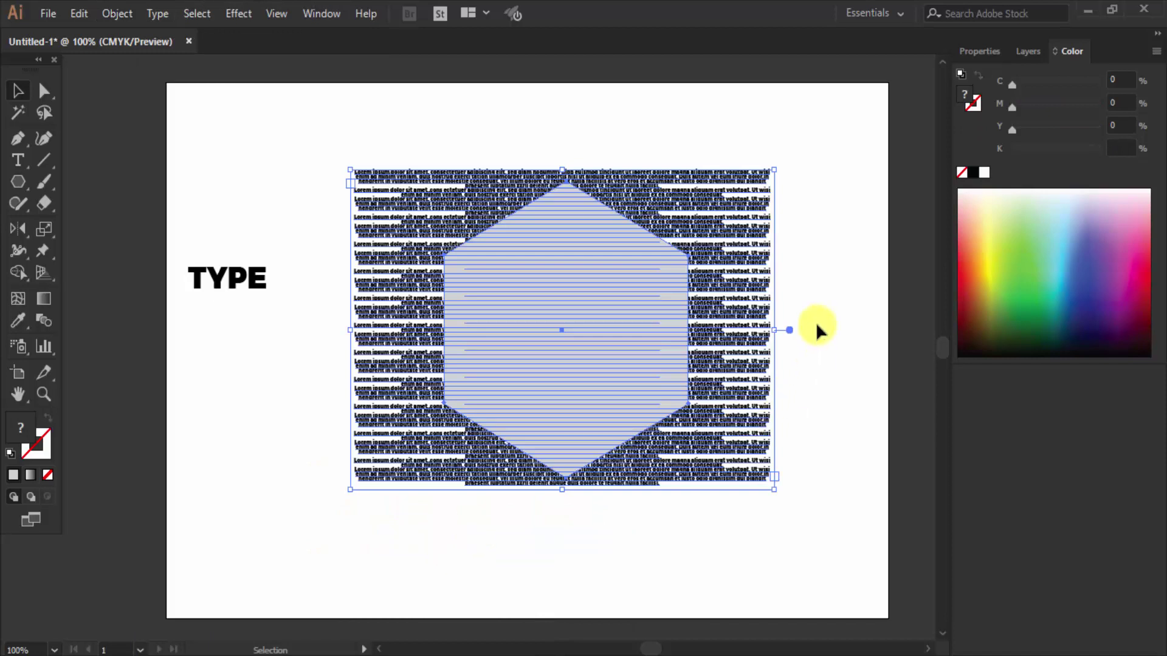
click(819, 293)
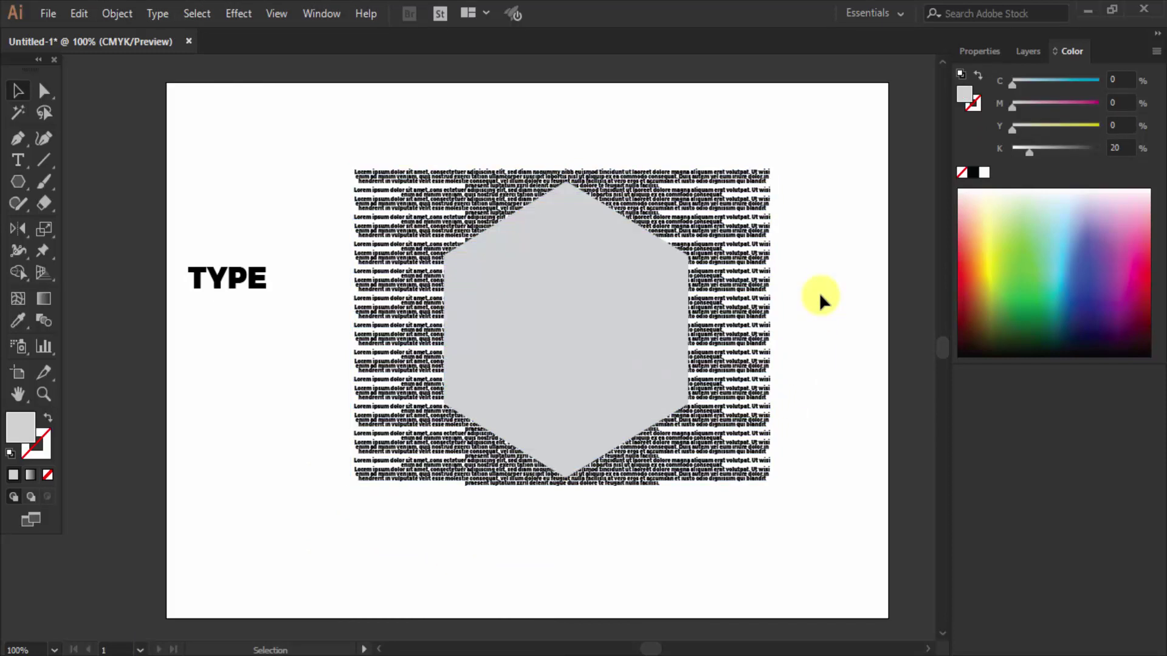
drag(817, 232, 443, 450)
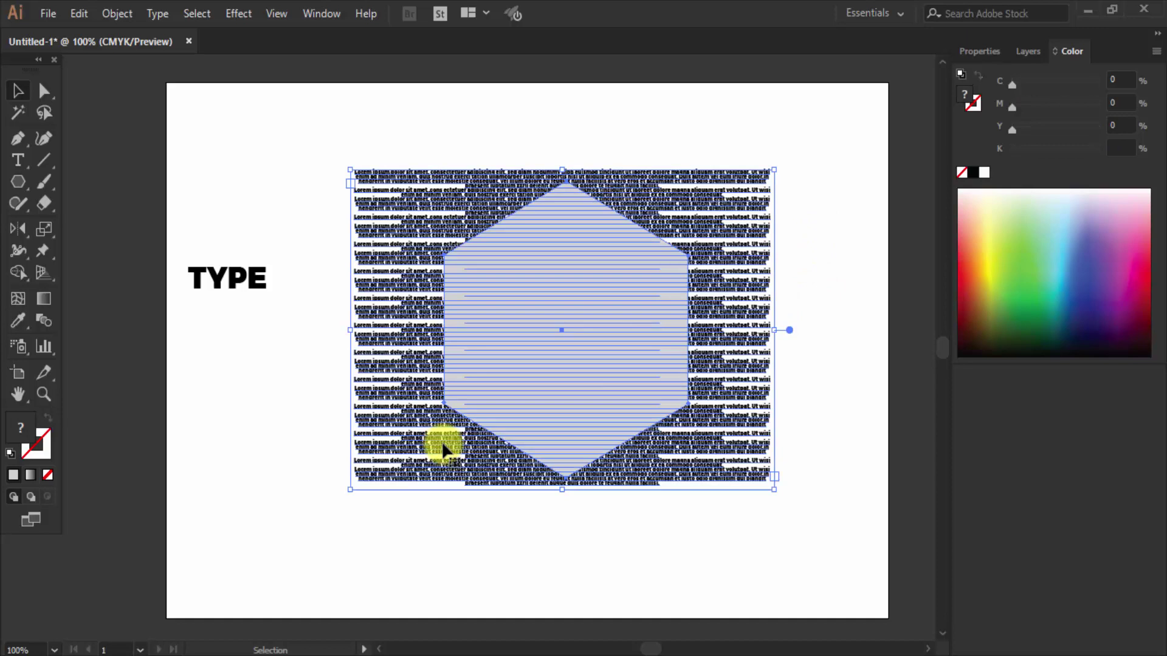
key(Delete)
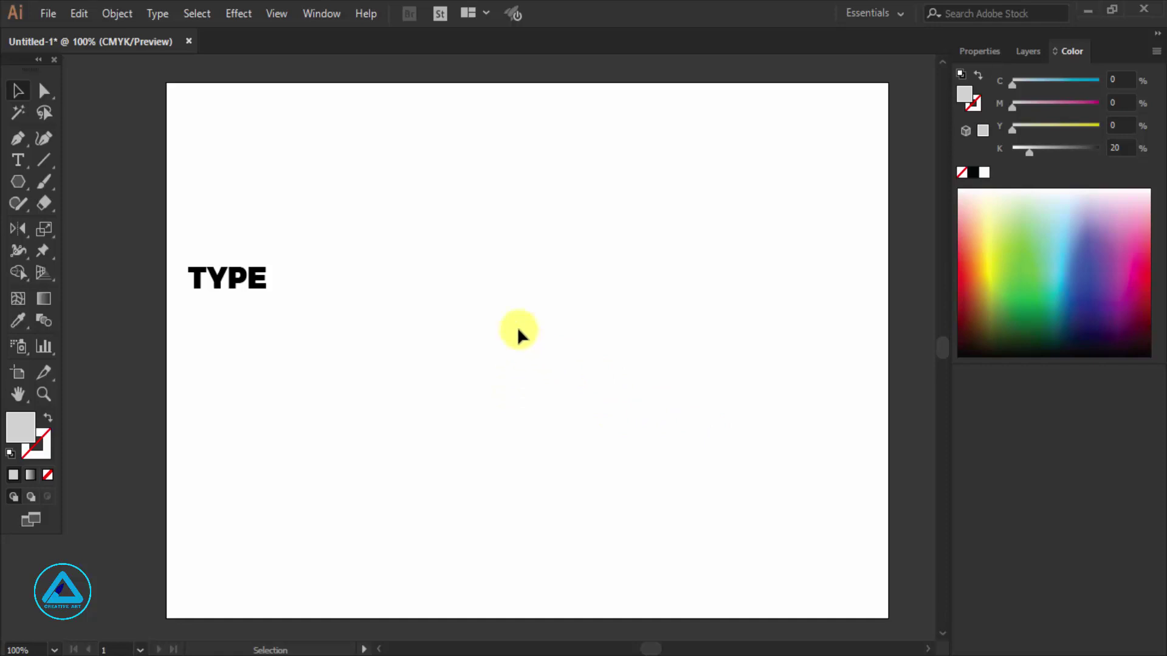
click(48, 14)
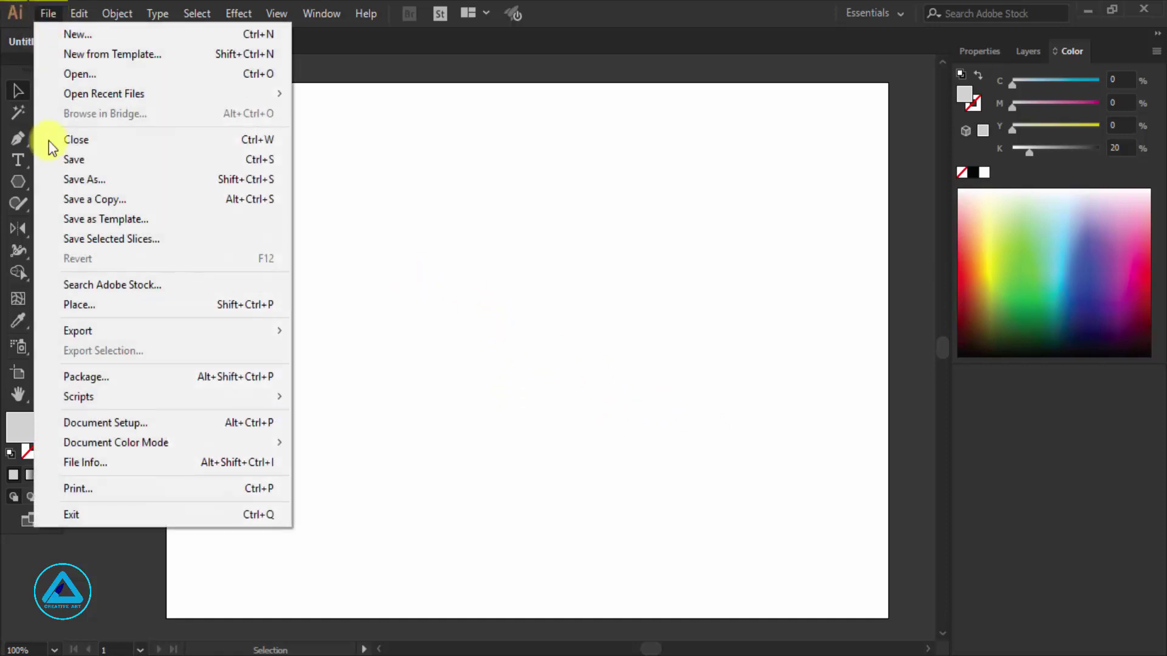
Step: Place the botany-dark-green-plants-fern-1687341 photo beside TYPE and embed it
click(108, 309)
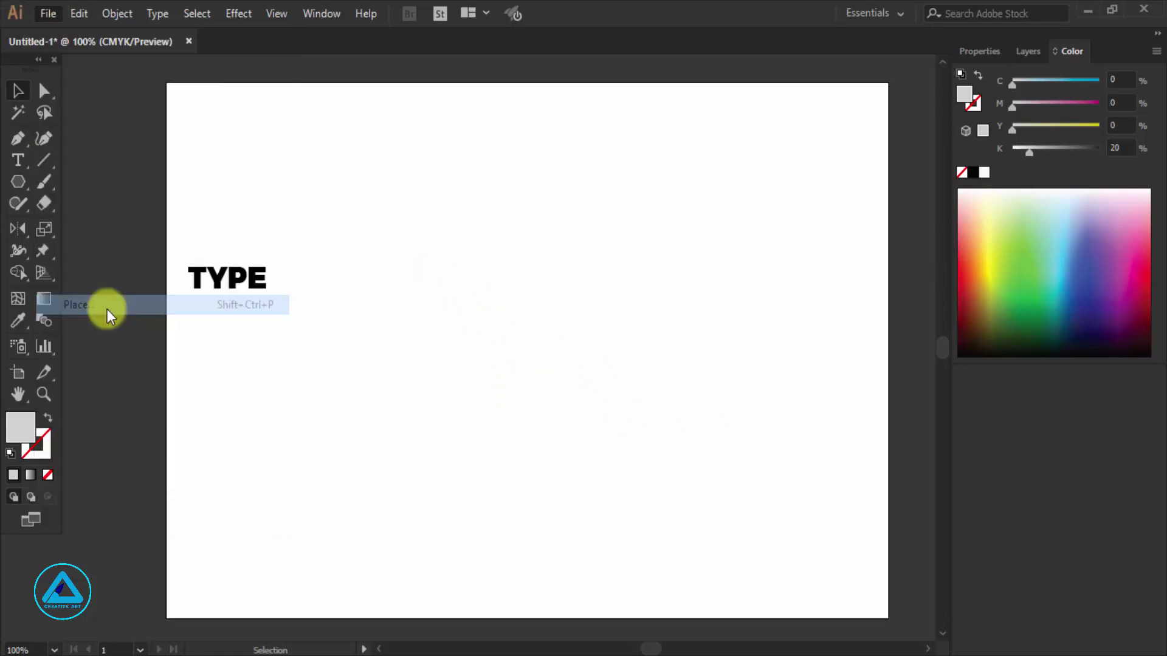
click(578, 158)
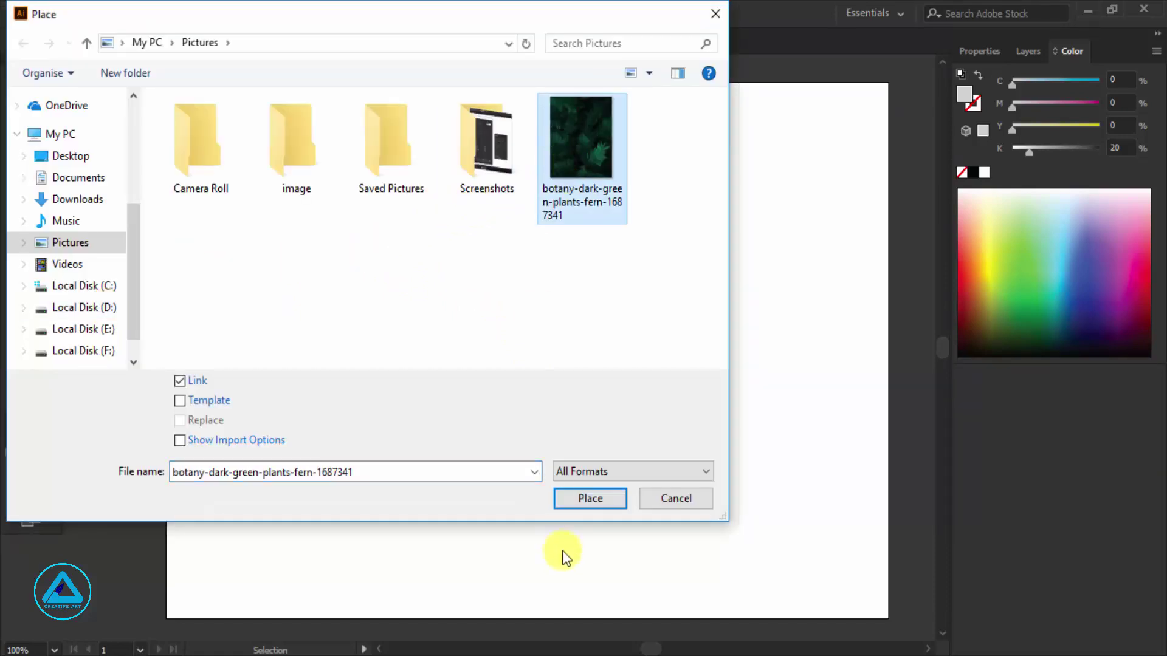
click(606, 499)
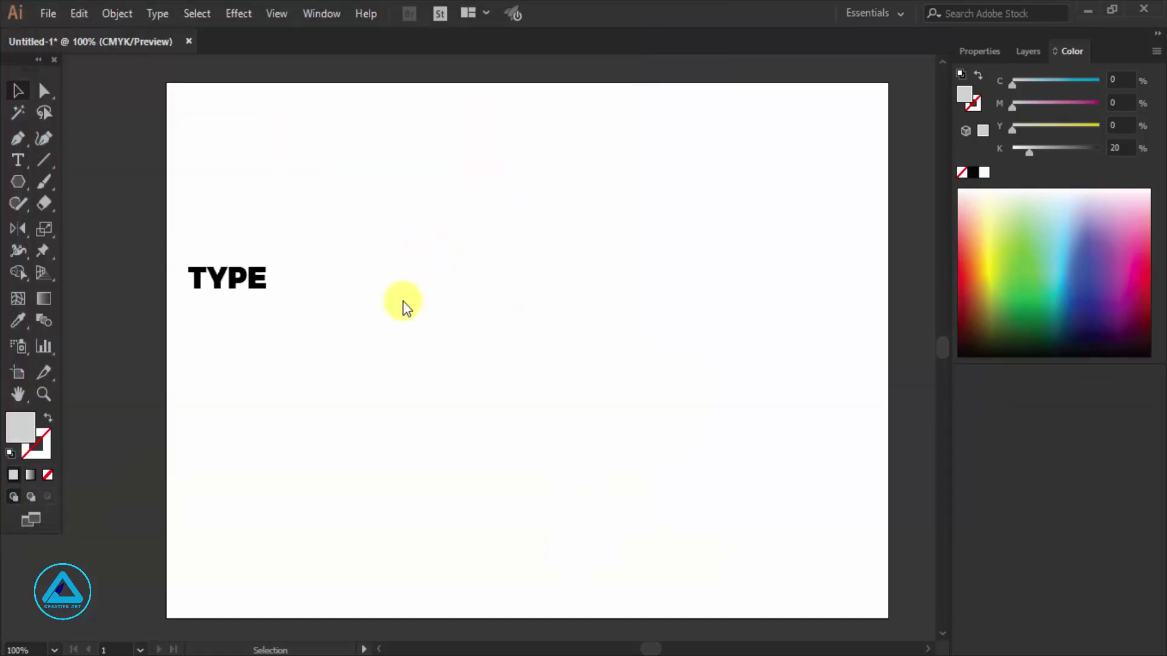
drag(345, 170, 733, 514)
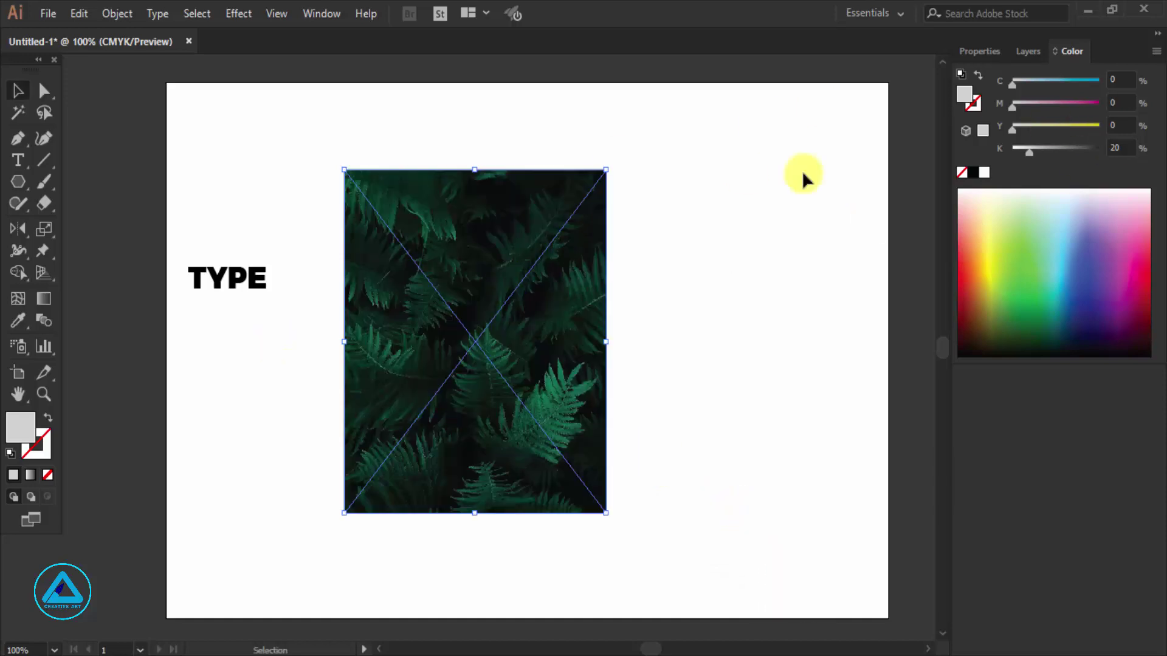
click(988, 54)
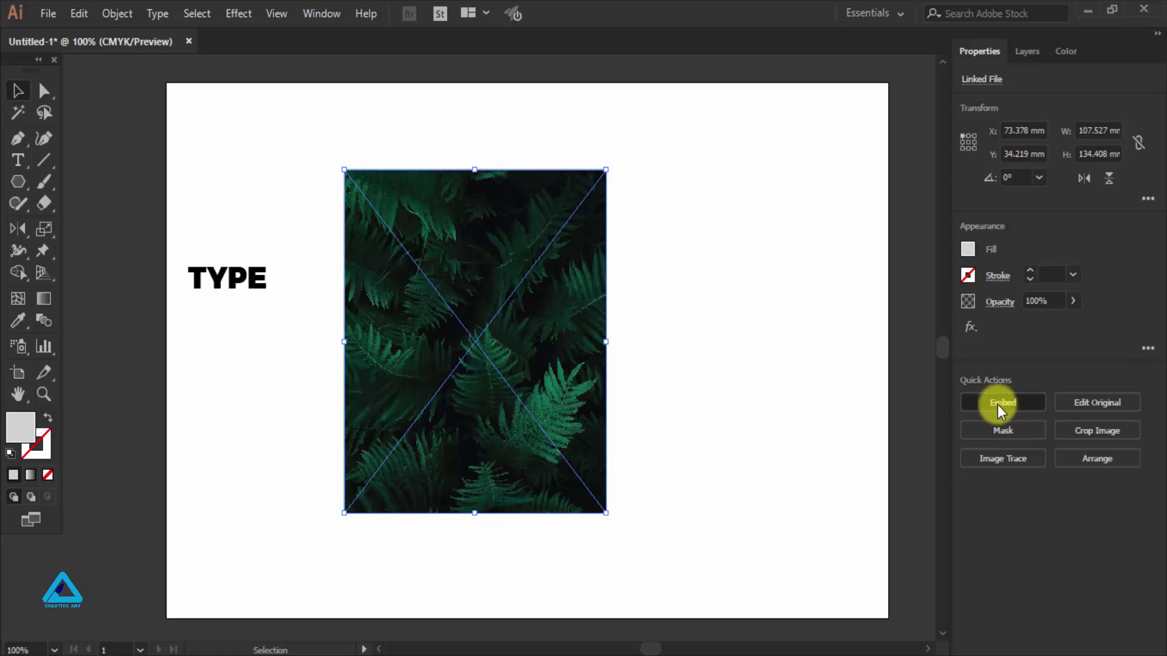
click(997, 405)
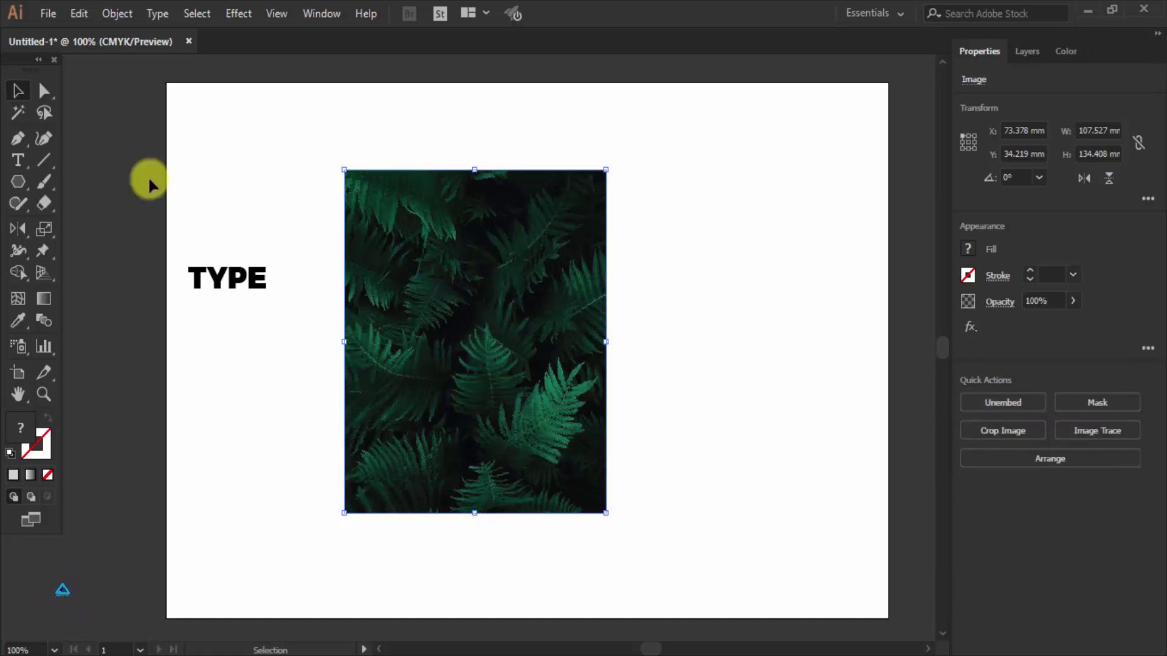
scroll(462, 344, up, 1)
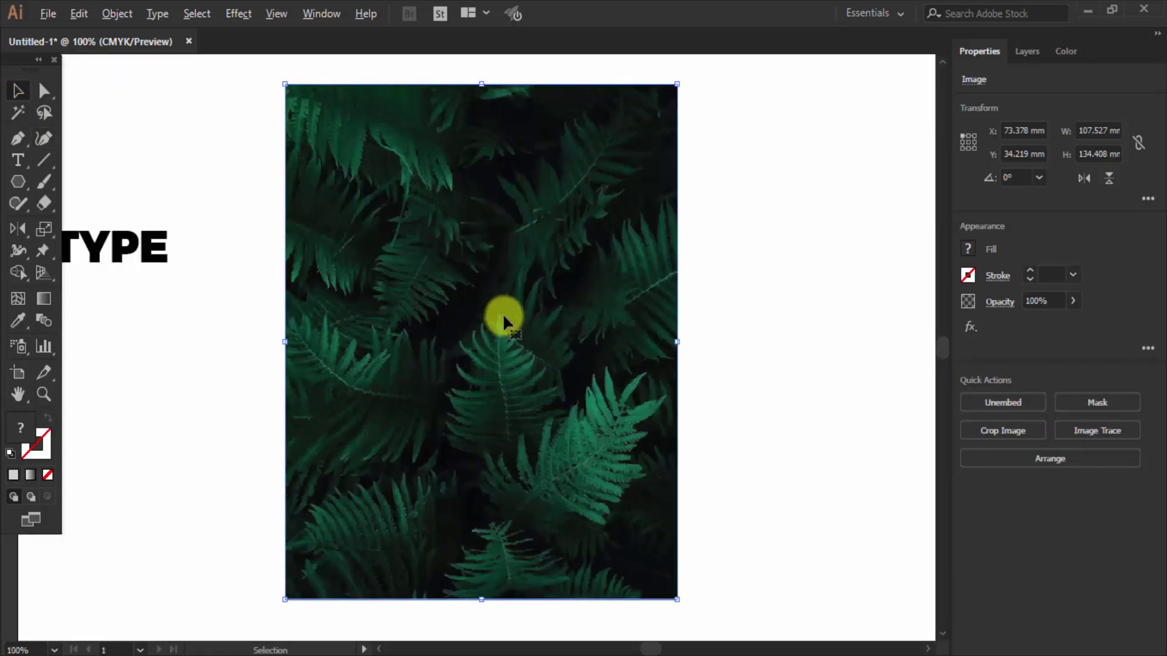
scroll(502, 312, down, 1)
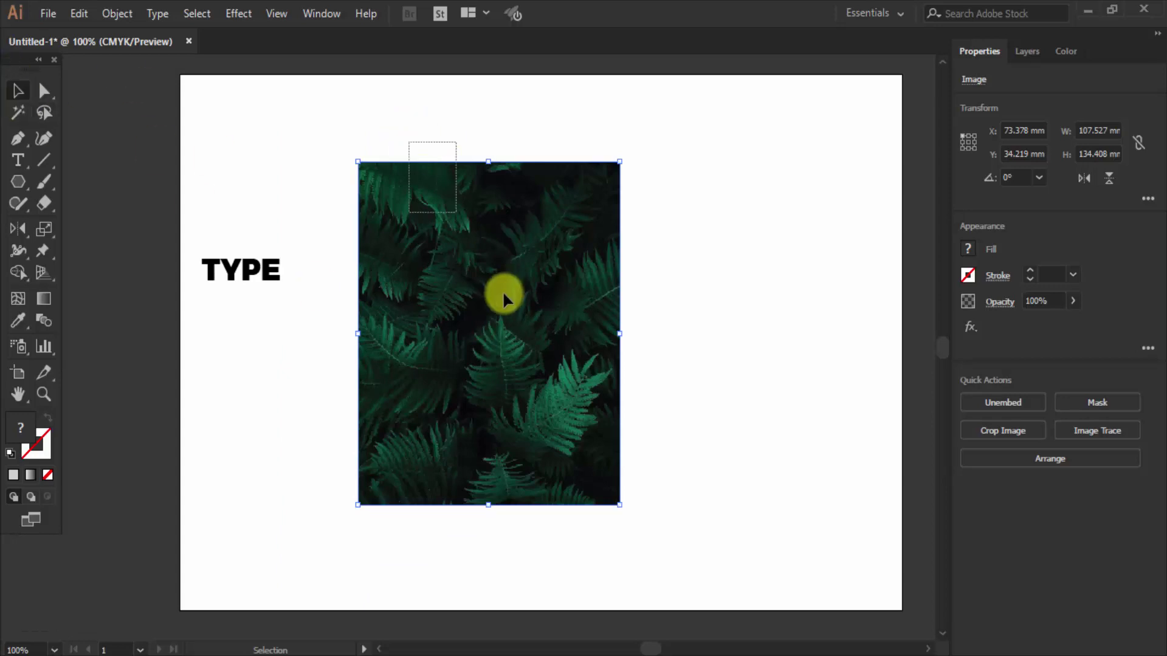
Step: Preview a Flag warp on the fern photo, cancel it, and delete the photo
click(114, 15)
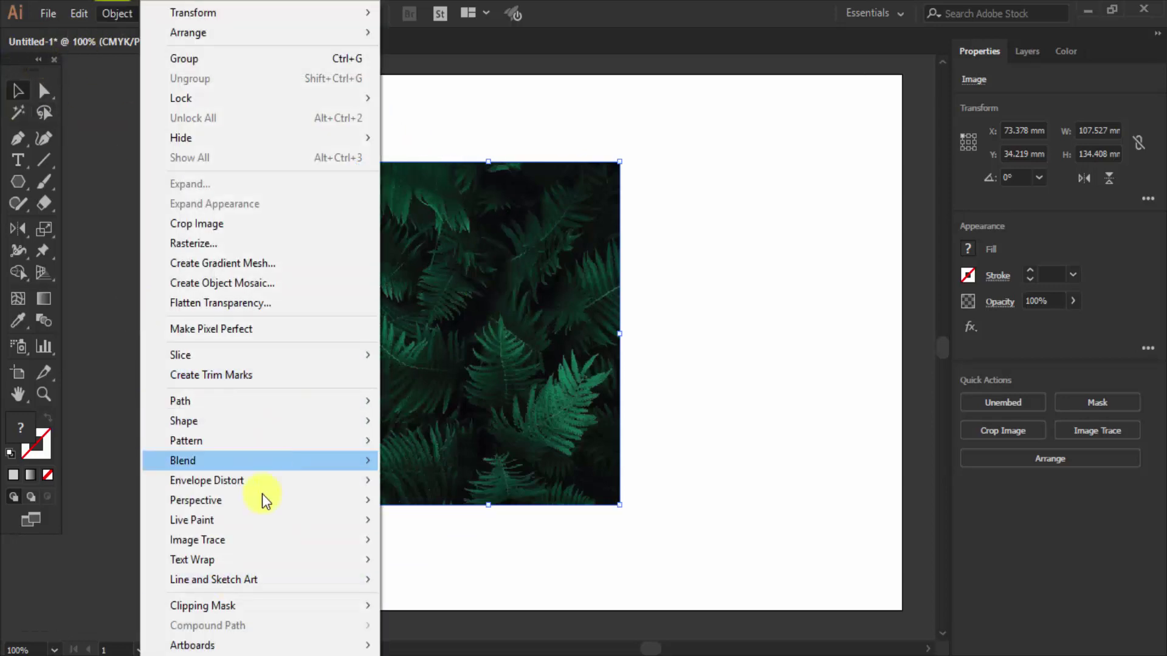
mouse_move(255, 481)
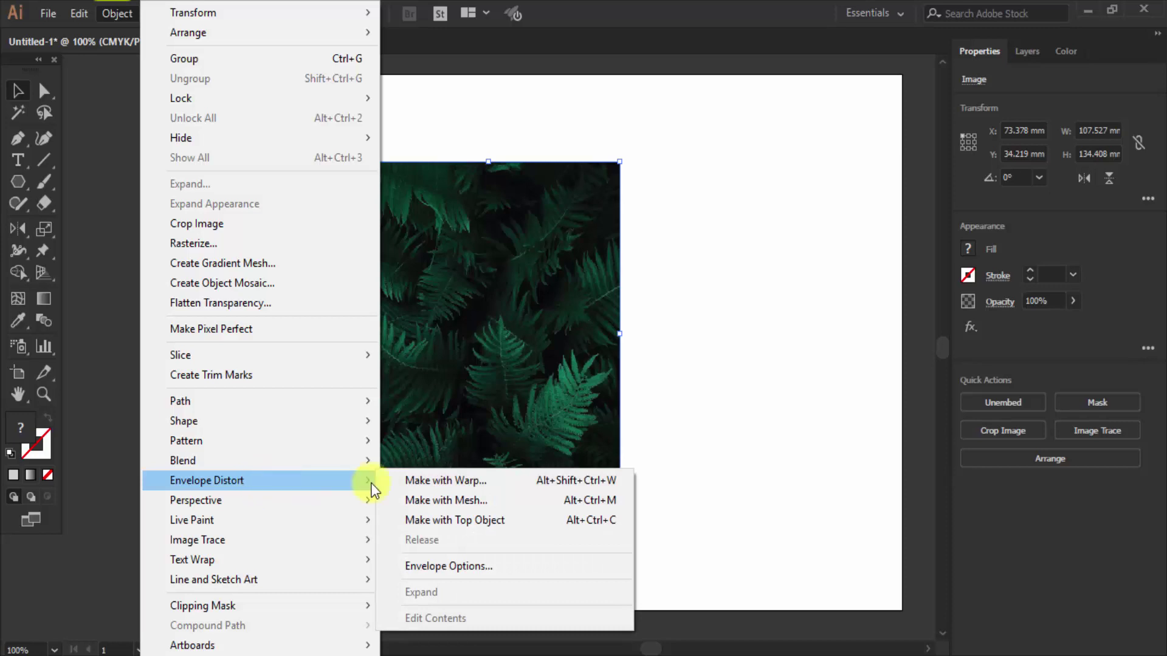
click(464, 481)
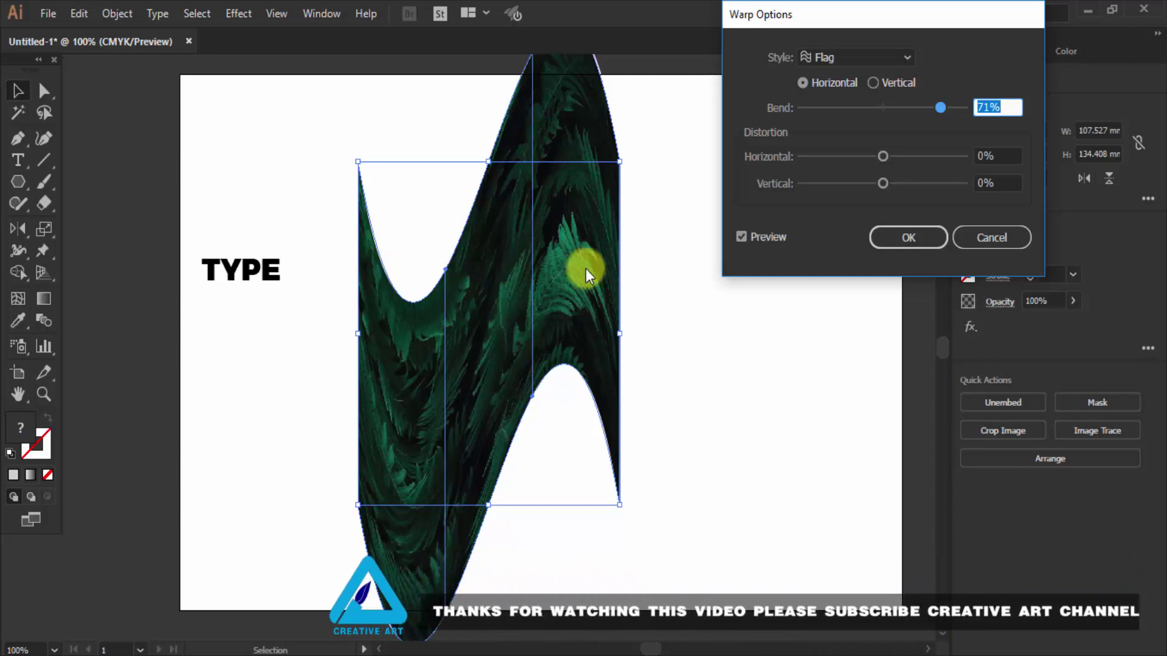
click(997, 238)
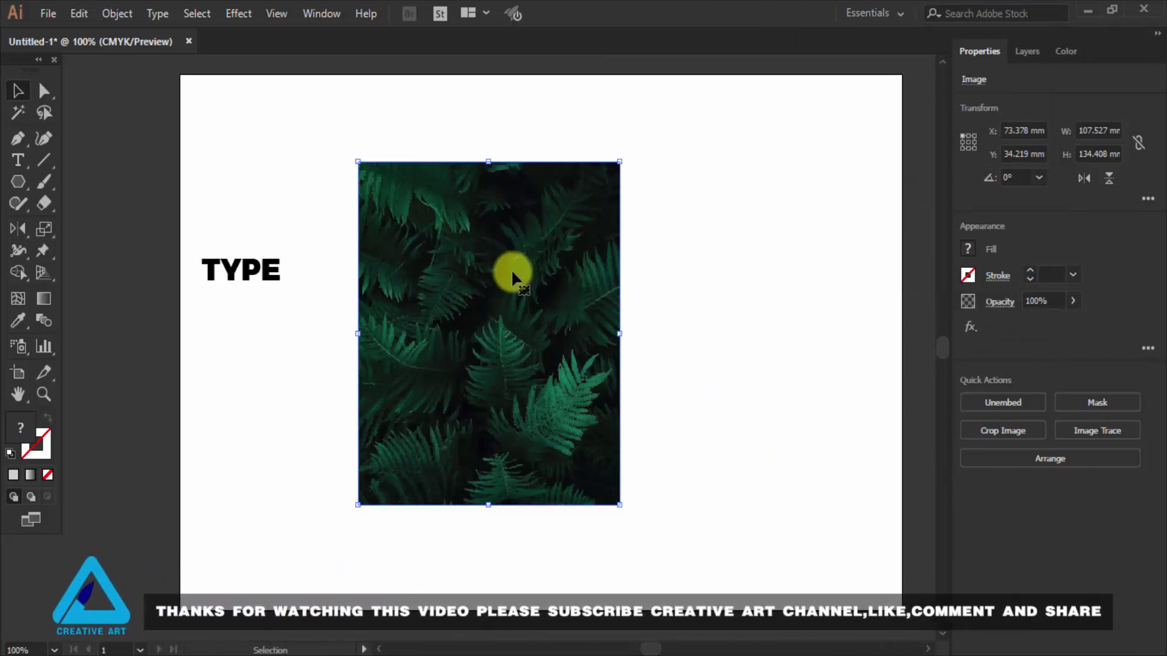
key(Delete)
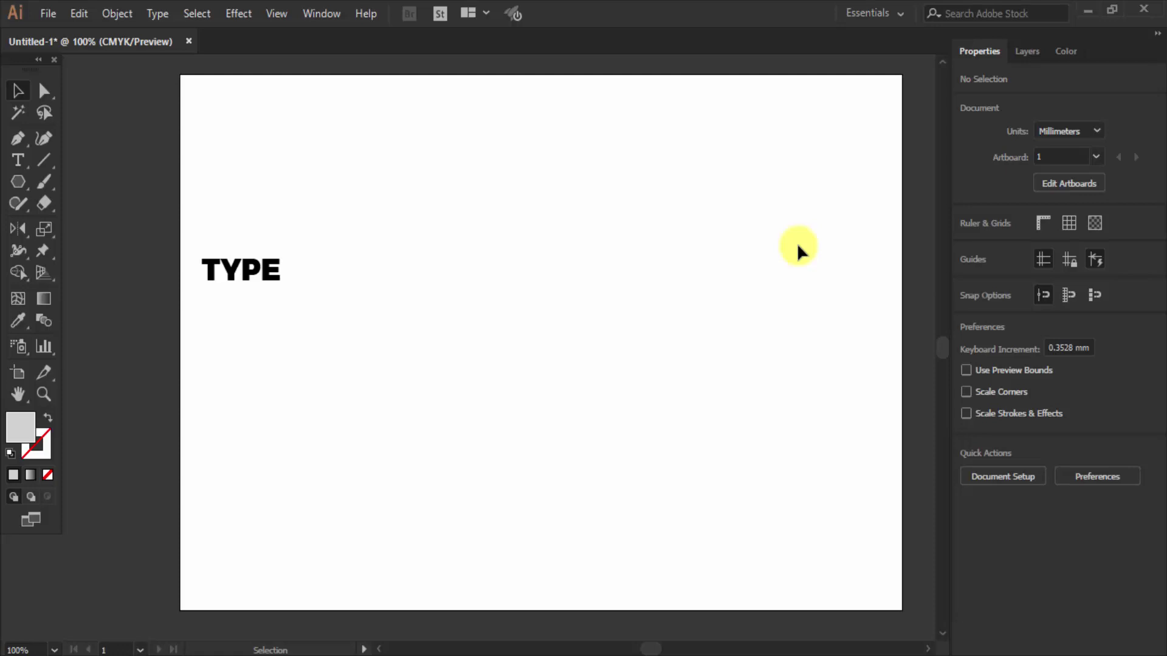
Step: Draw a rectangle to the right of TYPE with the Rectangle Tool
click(16, 181)
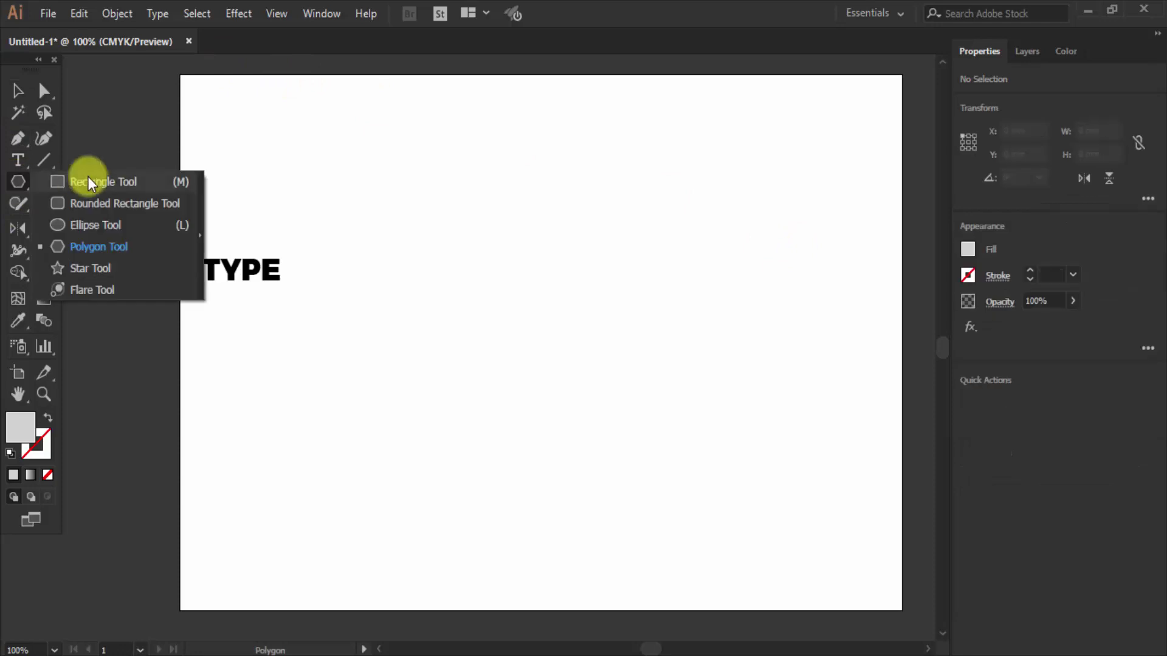
click(88, 182)
drag(383, 204, 667, 433)
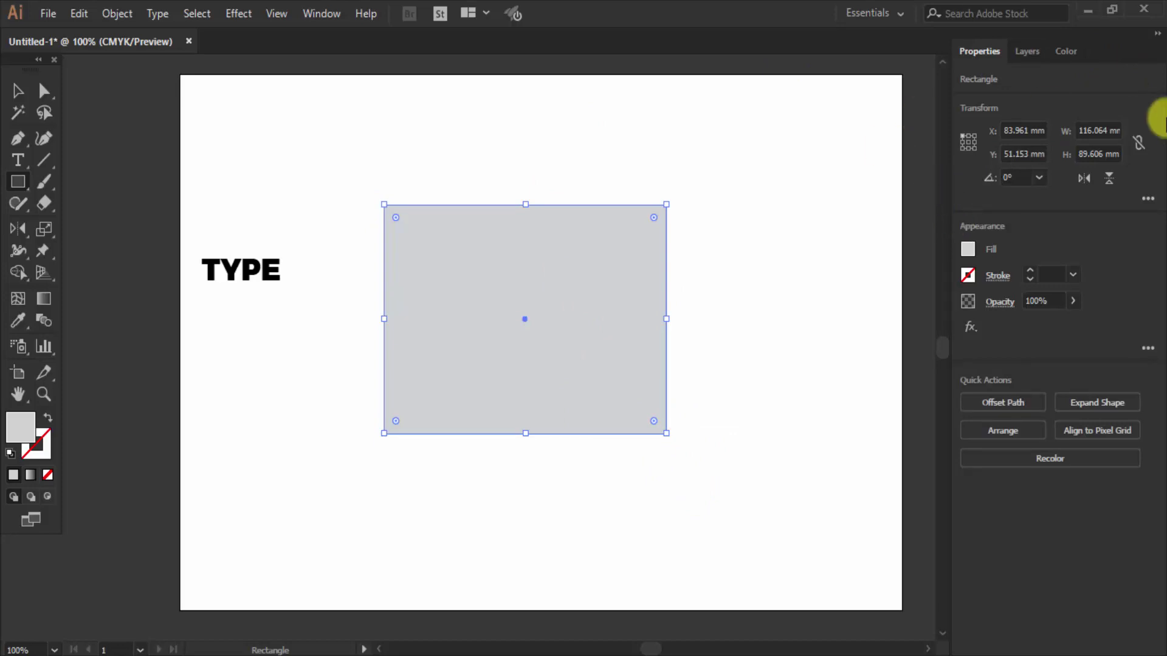
Step: Fill the rectangle with the yellow-to-red gradient swatch
click(322, 13)
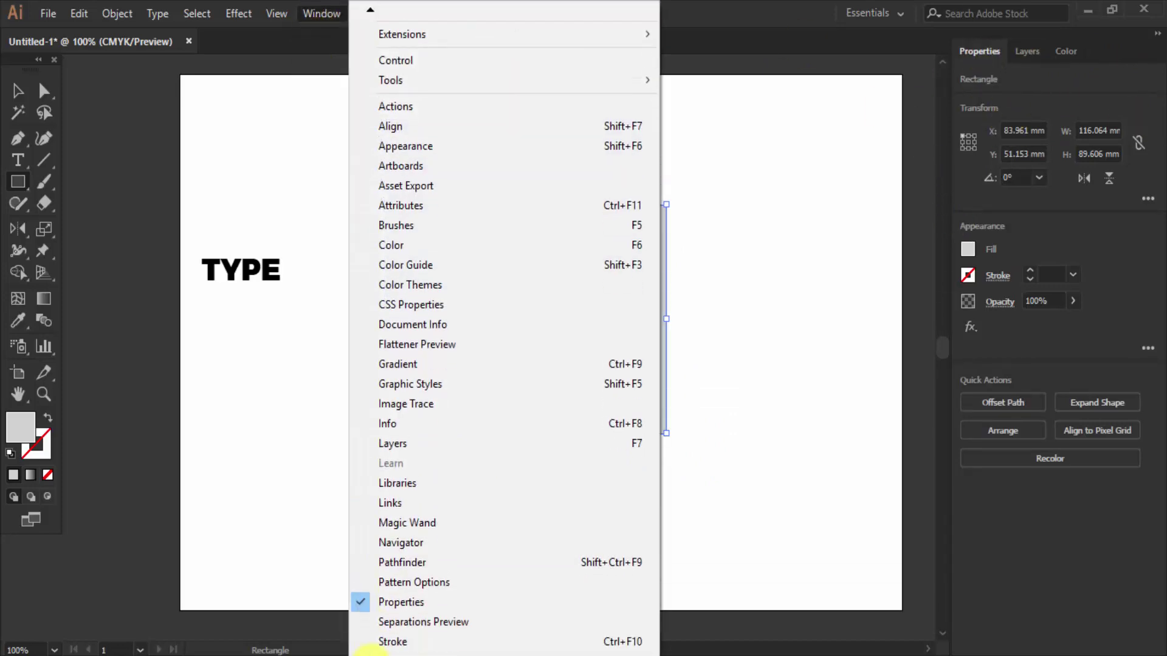
click(801, 8)
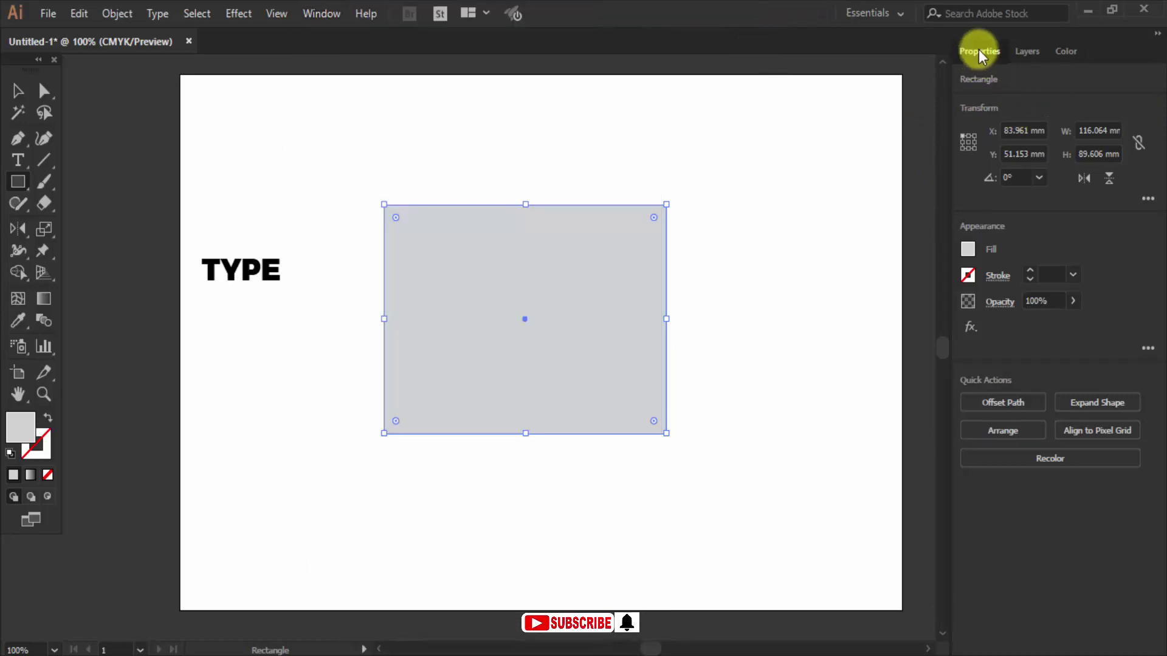
click(967, 249)
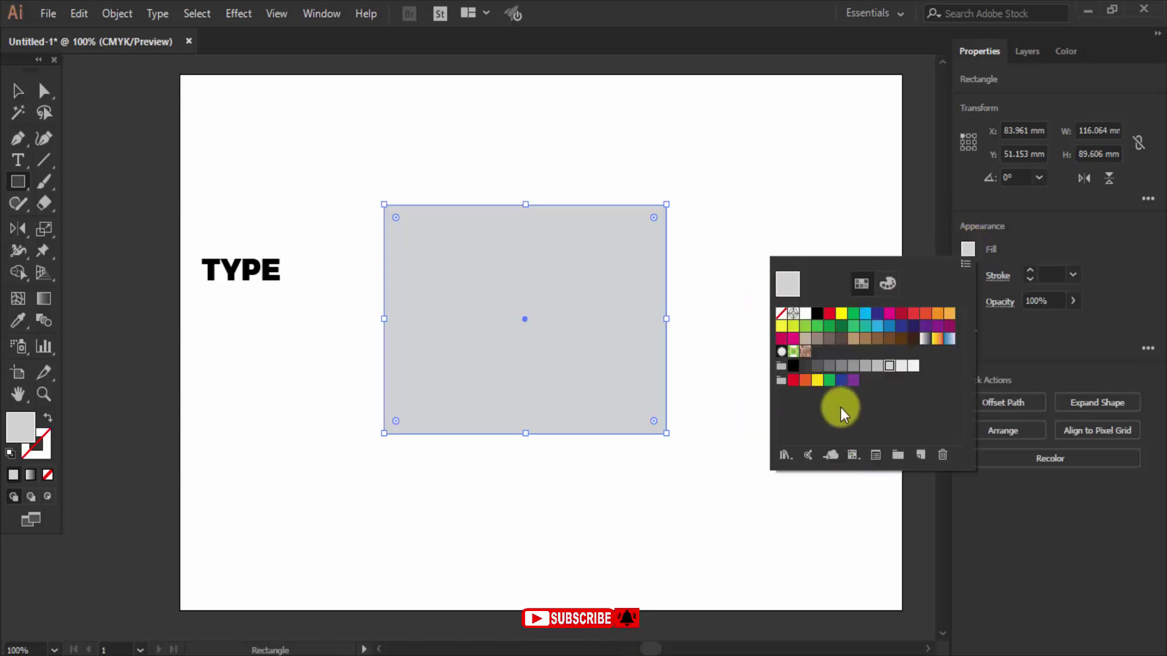
click(938, 341)
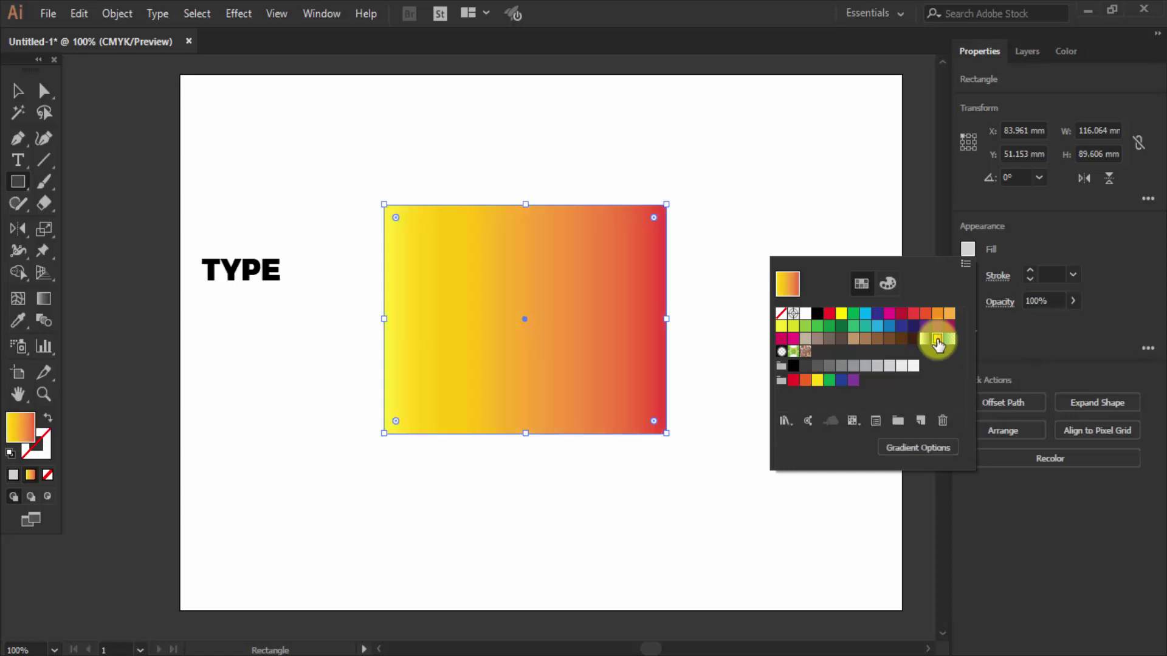
click(705, 19)
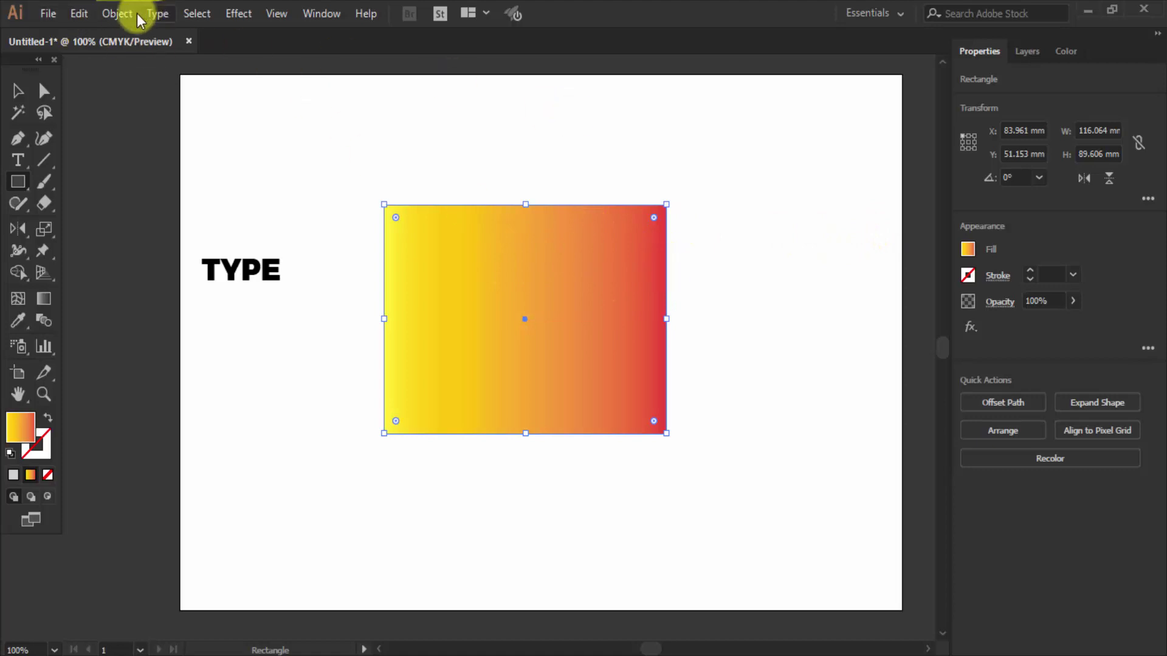
click(118, 13)
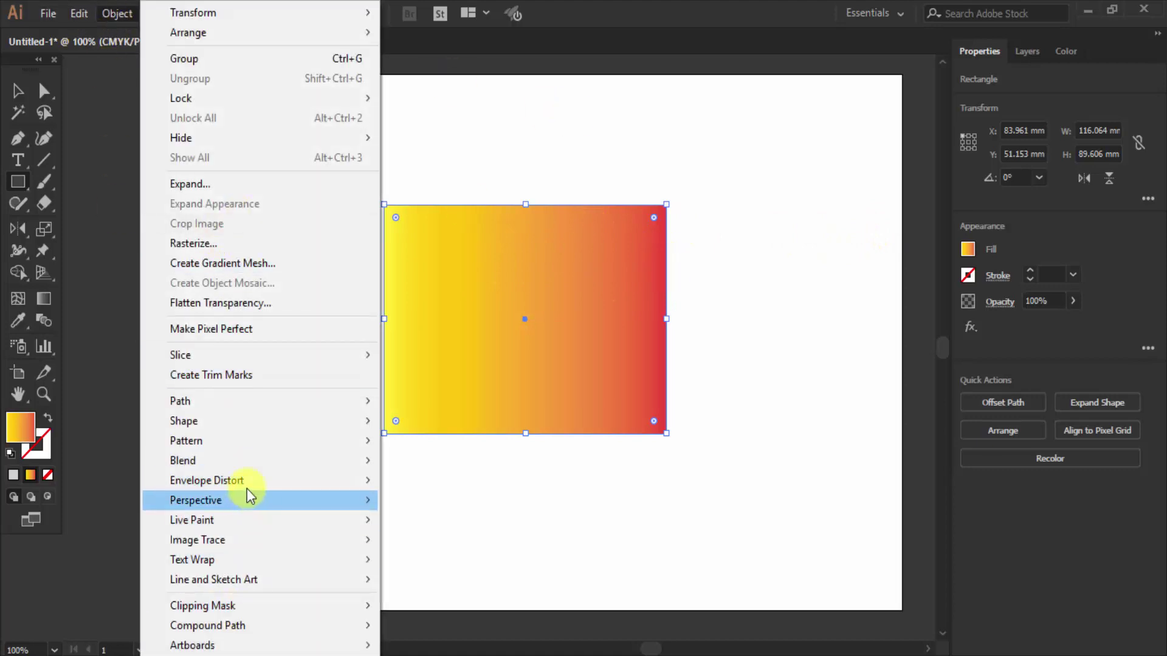
mouse_move(207, 481)
click(472, 481)
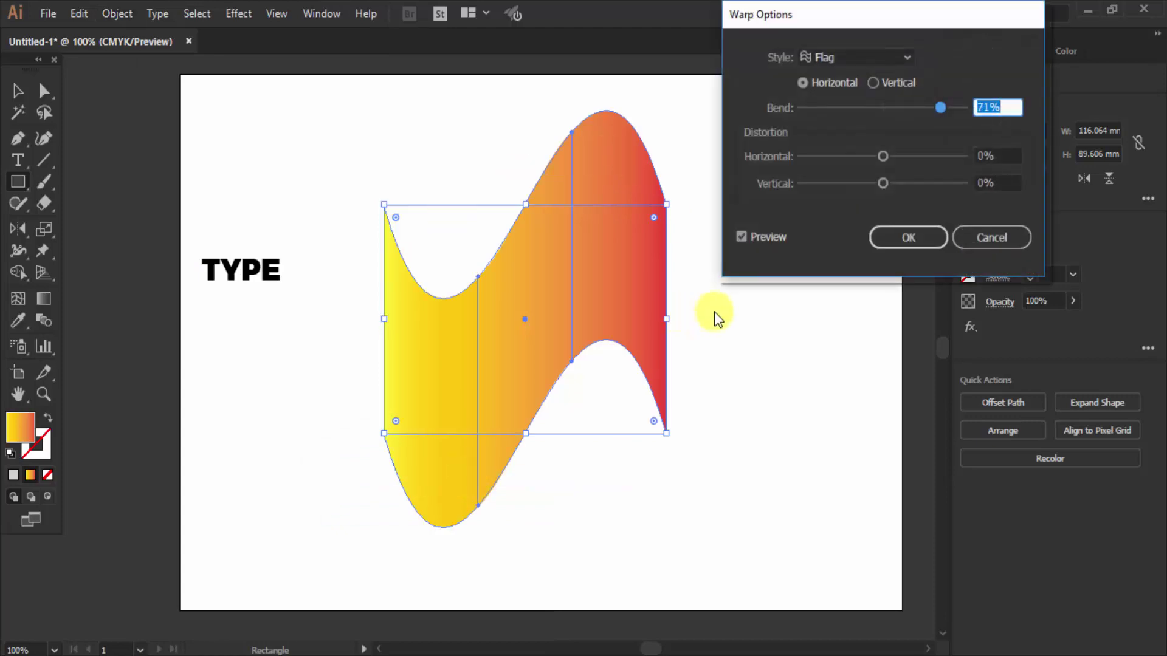
click(1007, 239)
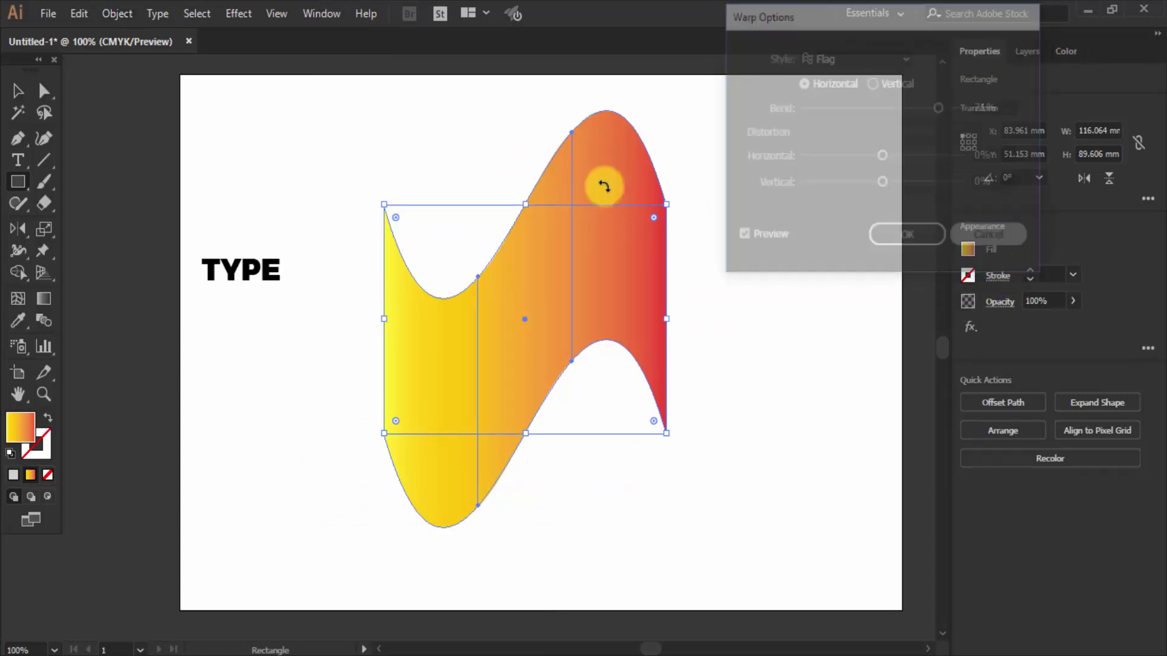
click(117, 13)
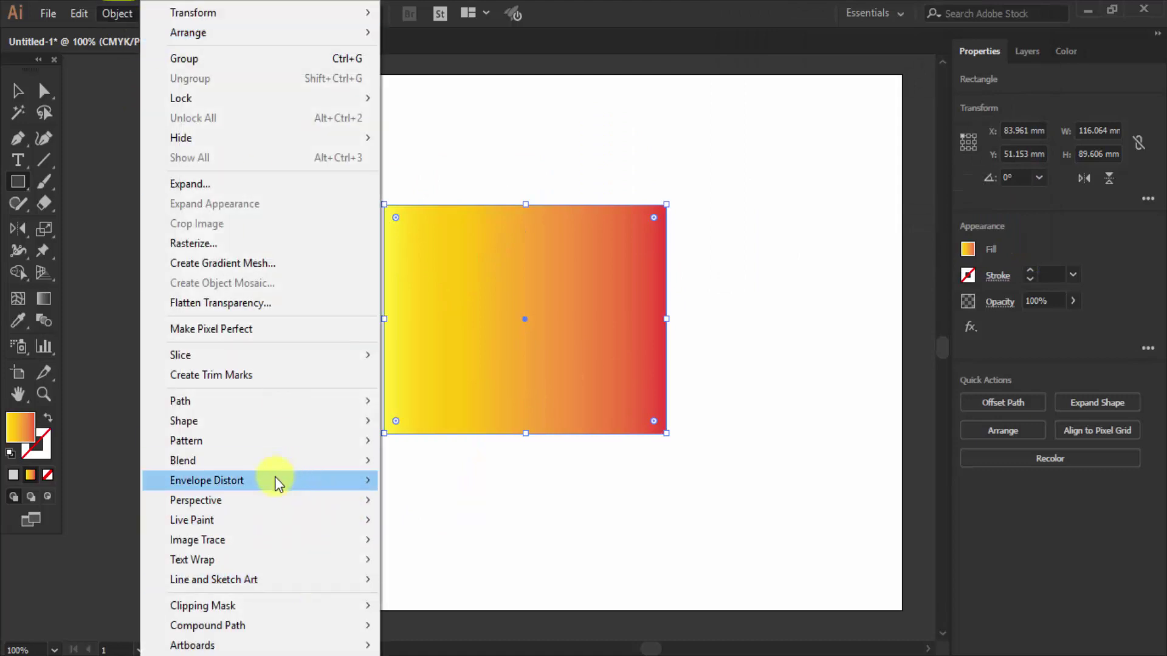
mouse_move(207, 480)
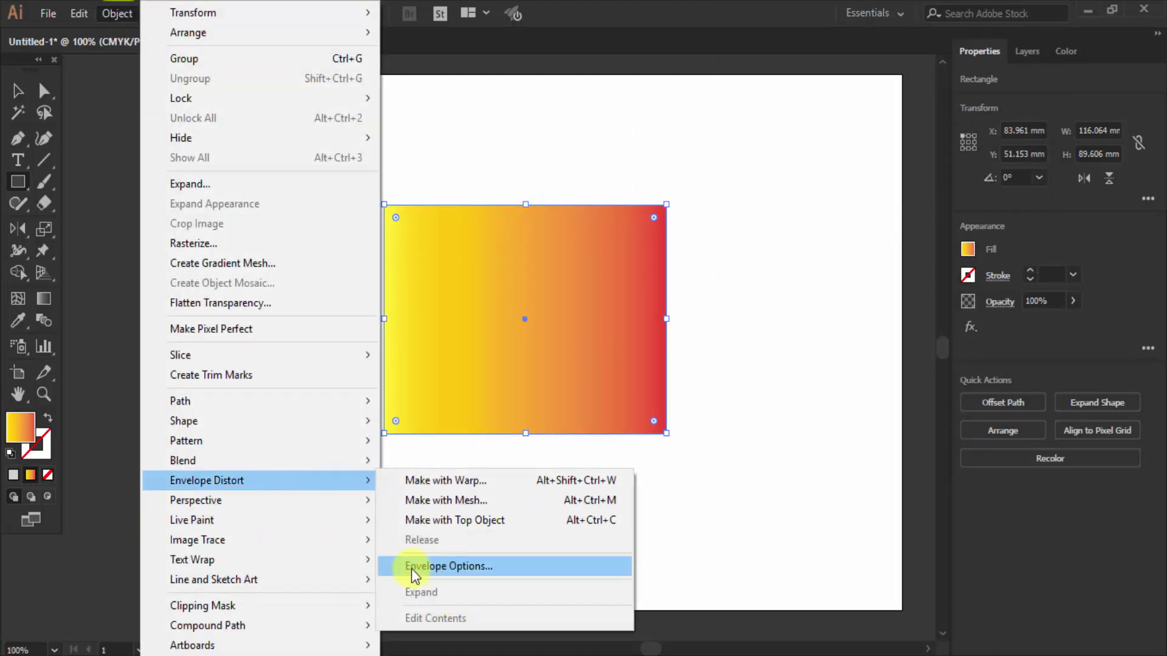
click(439, 567)
drag(722, 124, 845, 60)
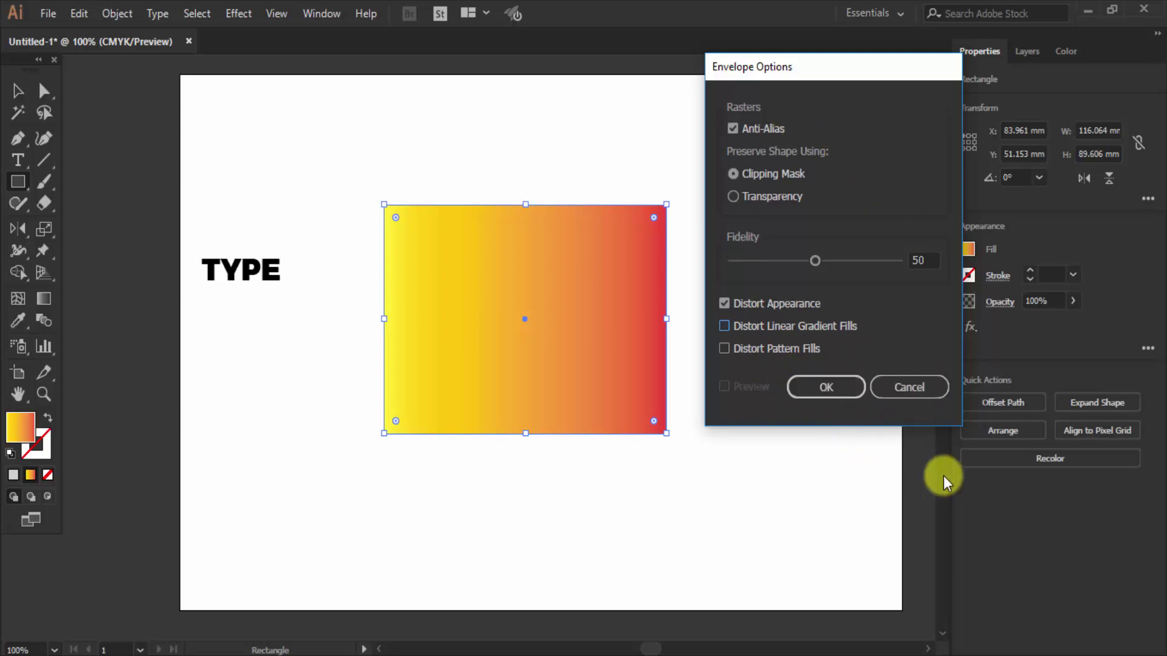
click(925, 387)
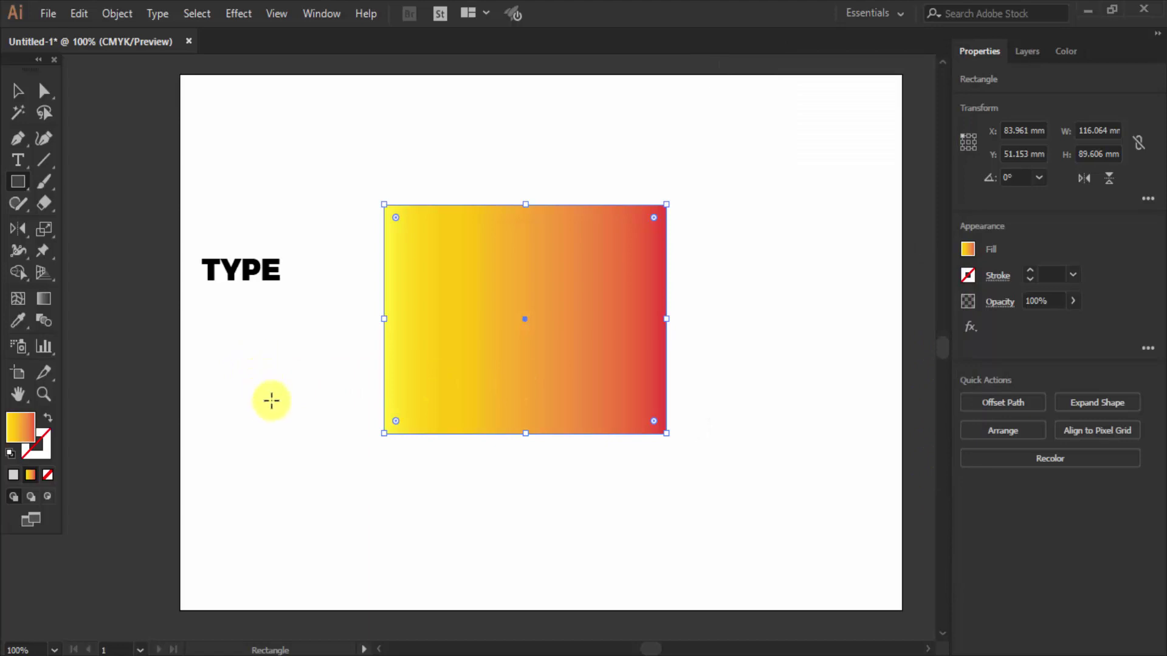
Step: Preview a vertical Flag warp on the gradient rectangle, cancel it, and return to the Selection Tool
click(112, 13)
mouse_move(255, 480)
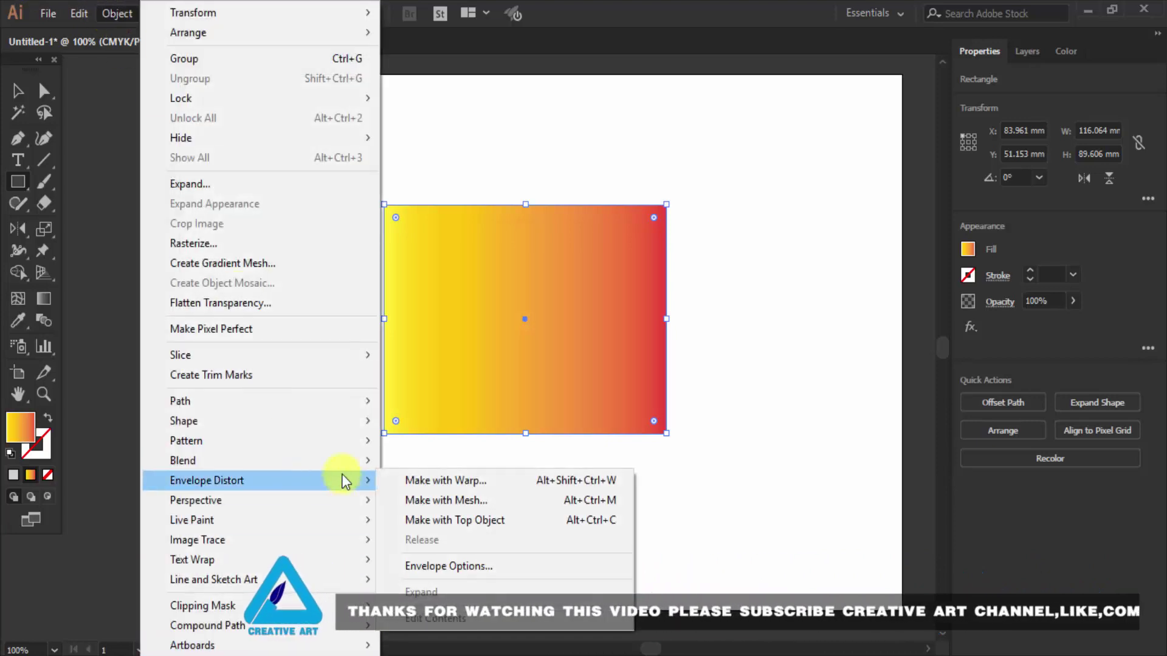
click(471, 483)
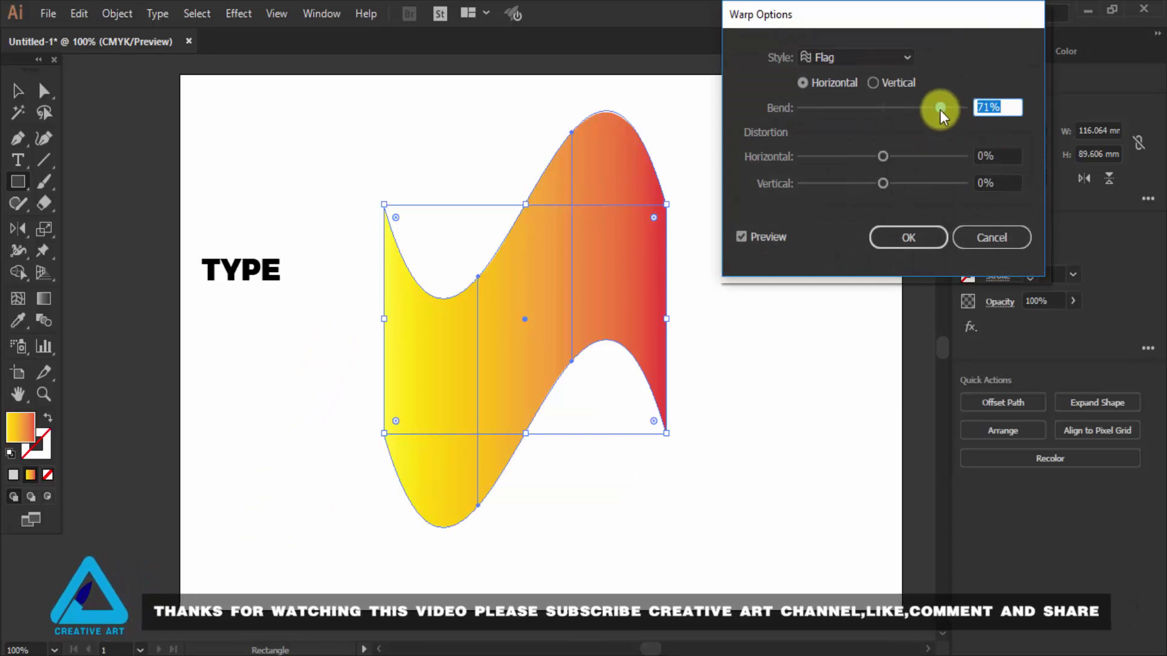
click(879, 85)
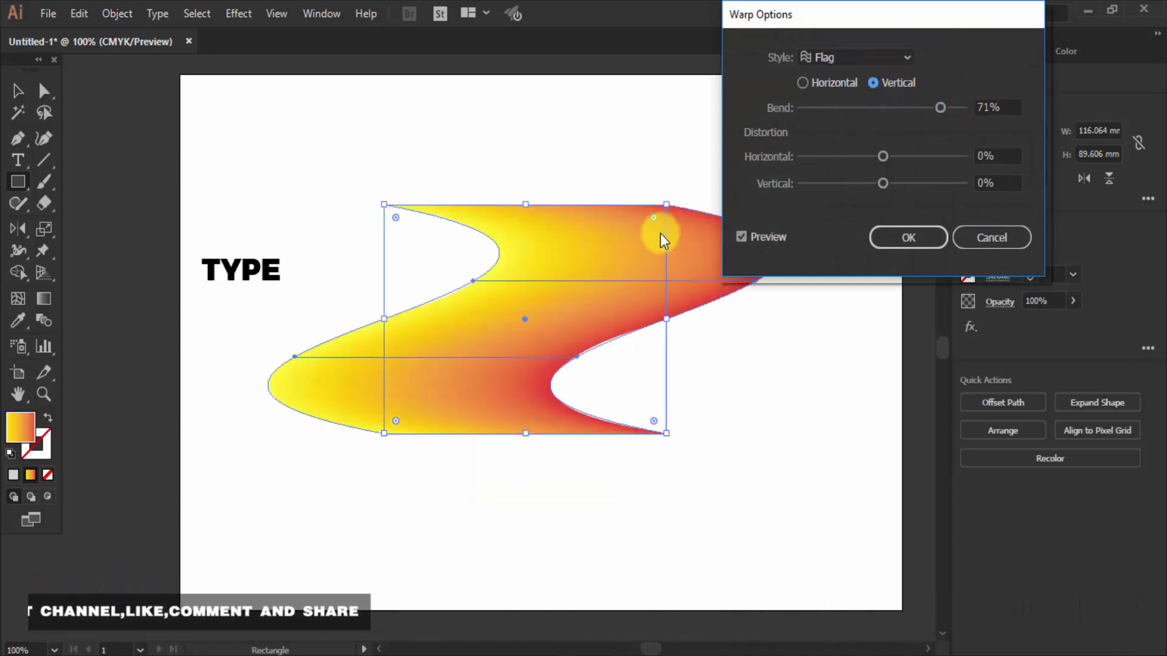
click(994, 237)
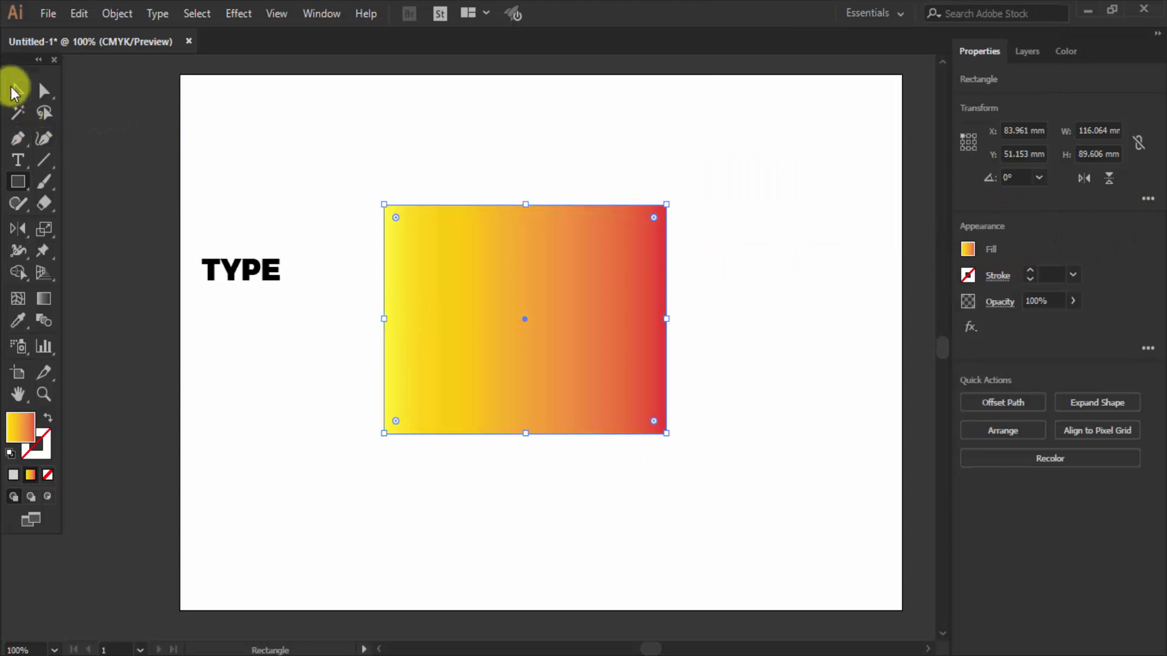
click(18, 90)
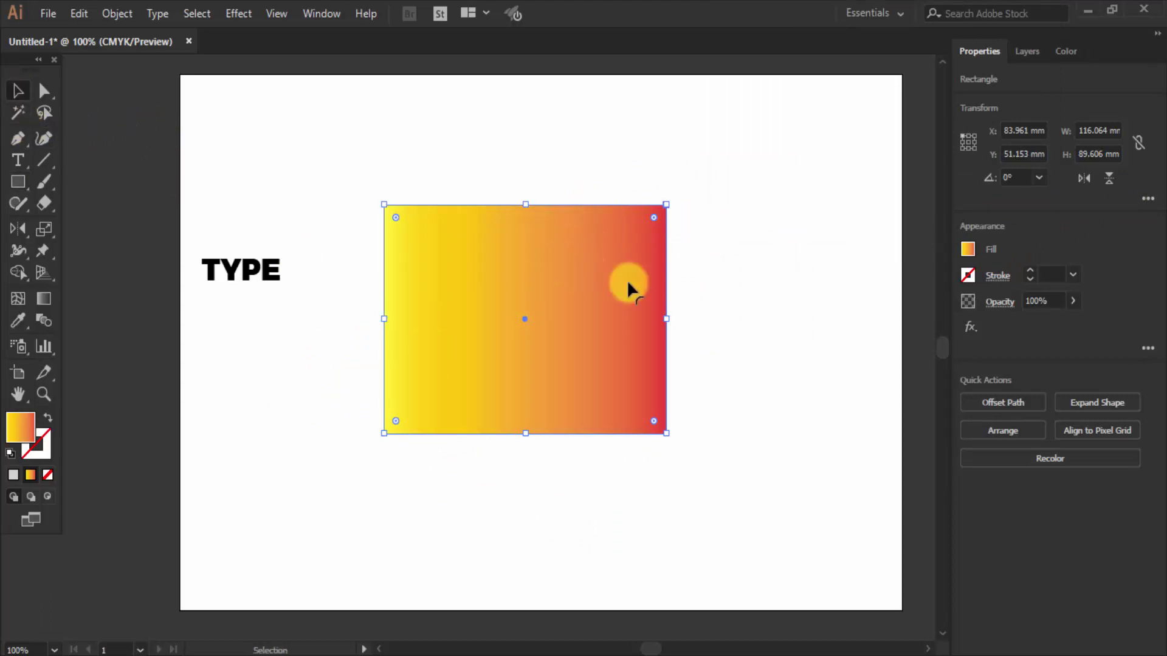
Step: Fill the rectangle with the brown swirl pattern swatch
click(969, 250)
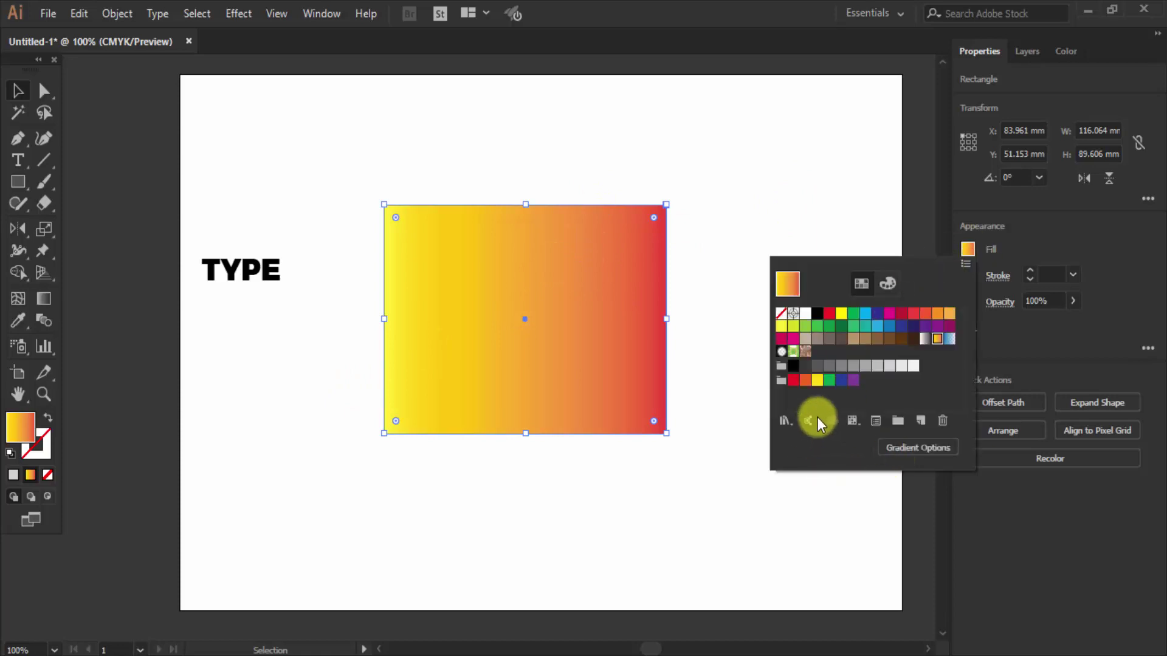
click(805, 351)
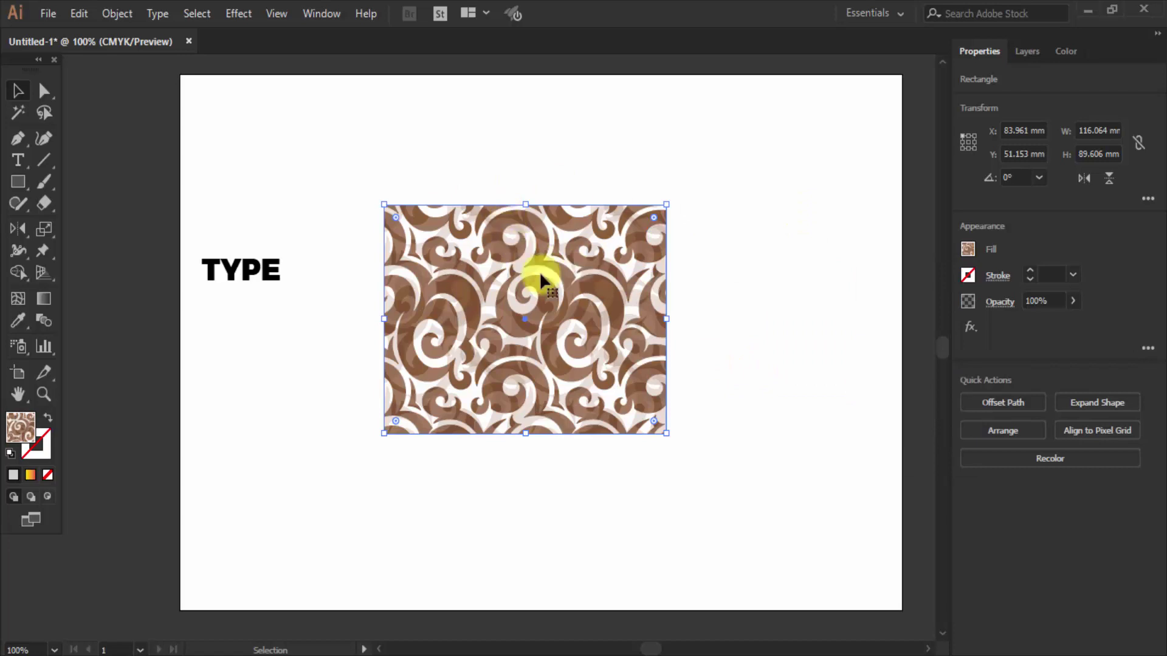
click(117, 14)
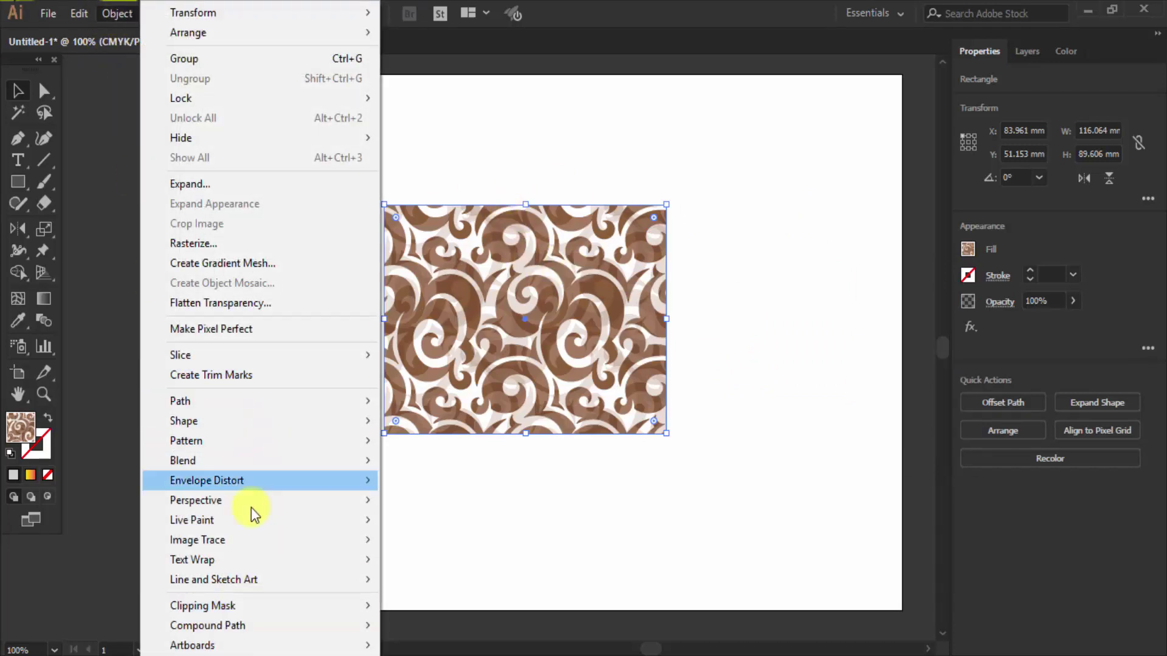
mouse_move(207, 481)
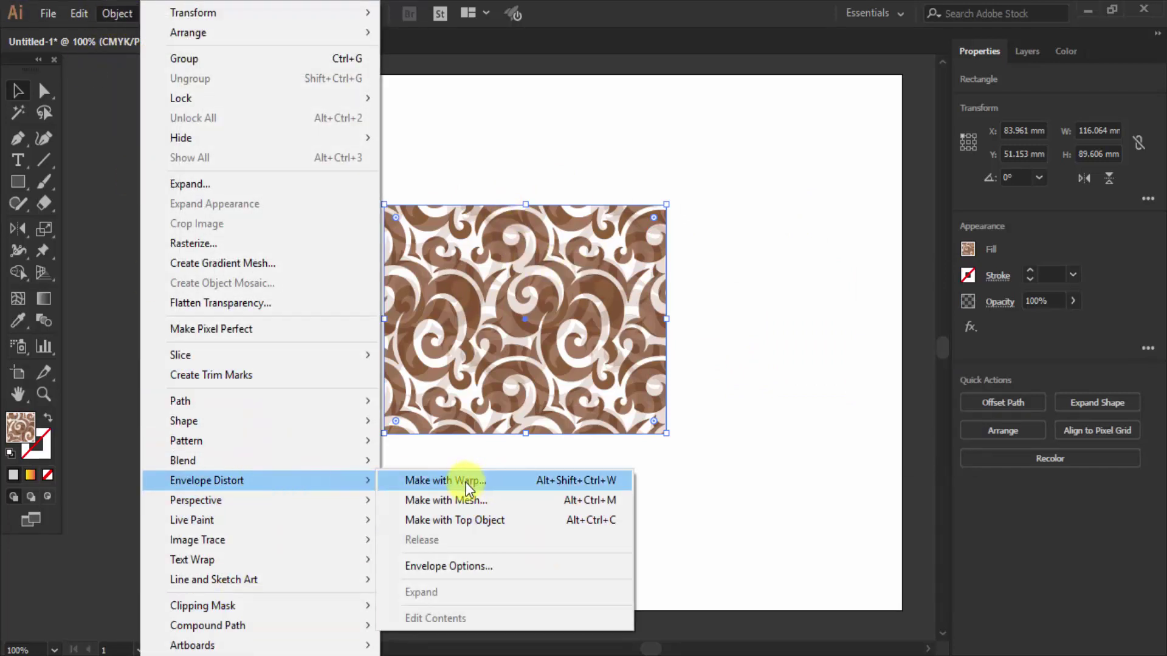
Step: Preview Flag and Arch warps on the pattern rectangle, then cancel them
click(466, 482)
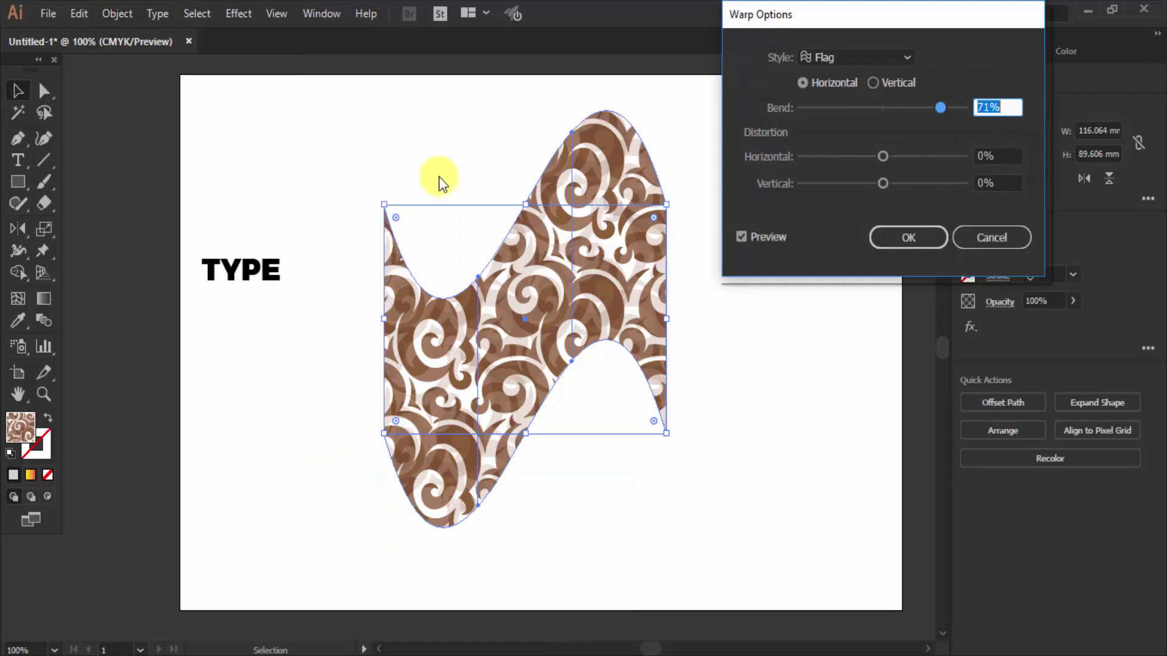
click(860, 64)
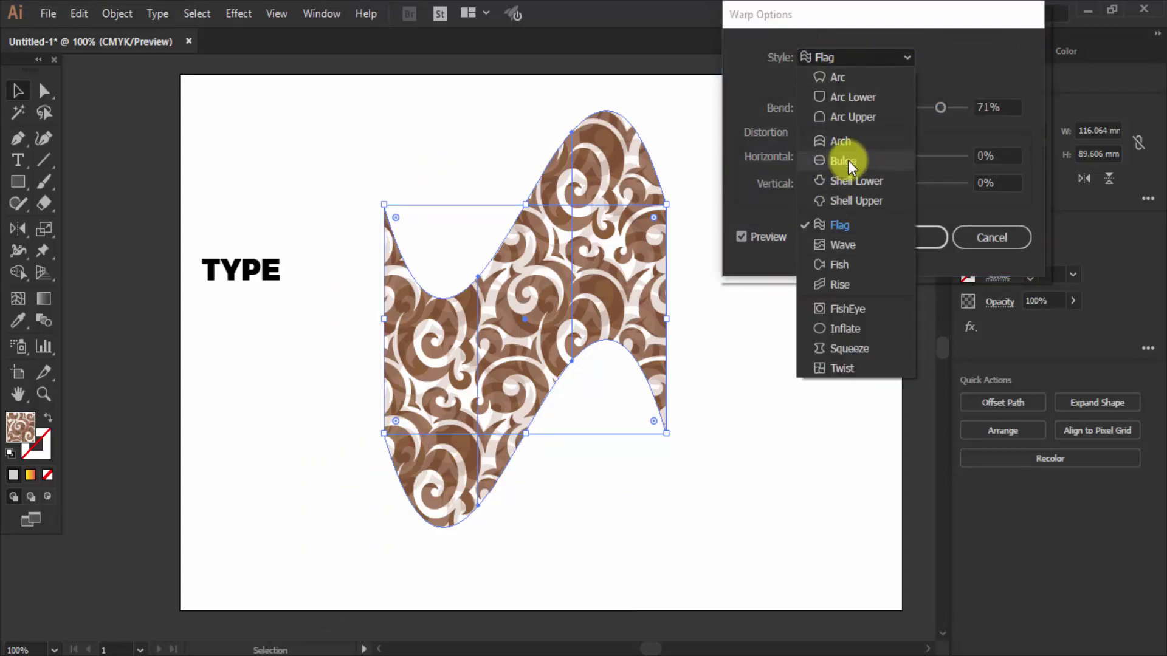
key(Escape)
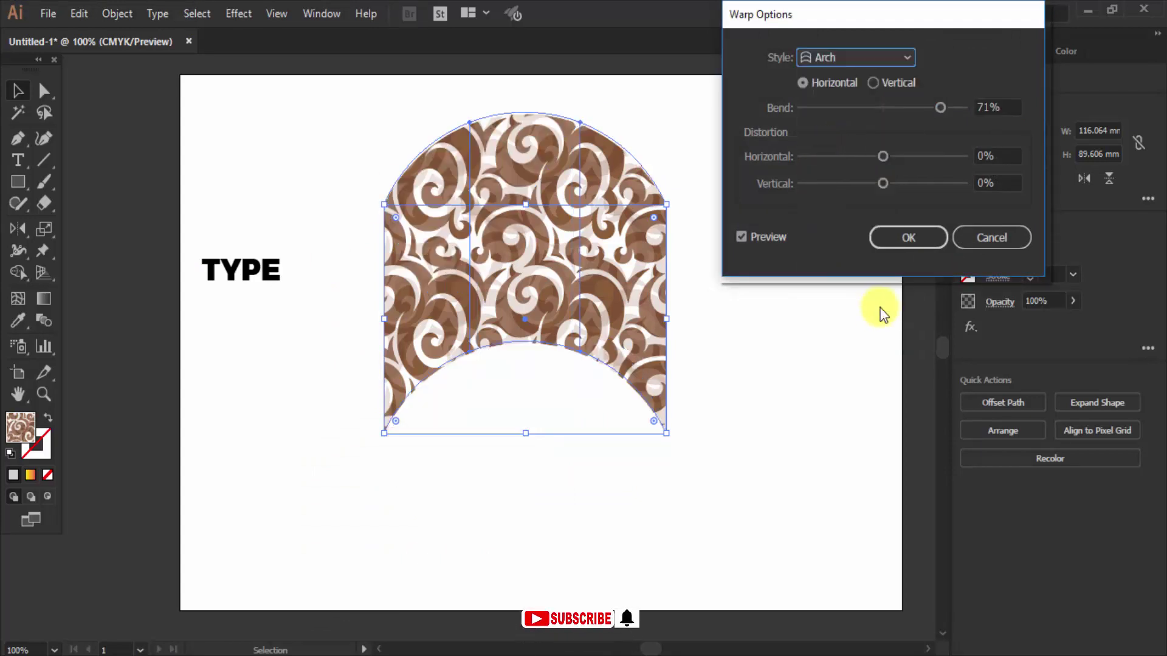
click(998, 241)
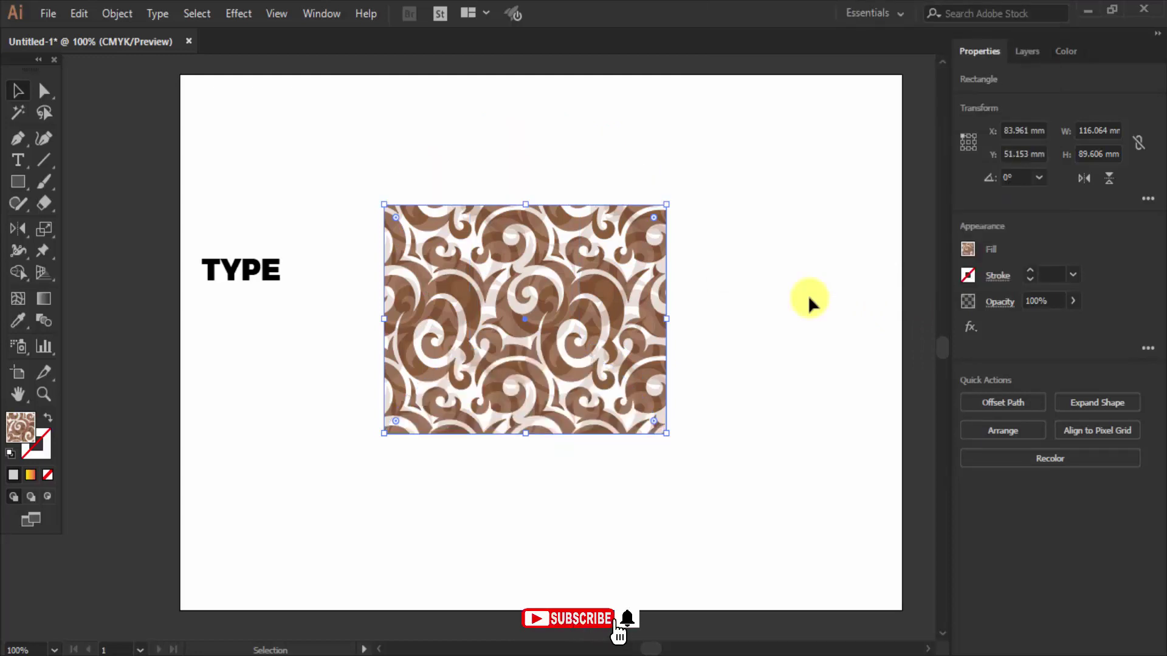